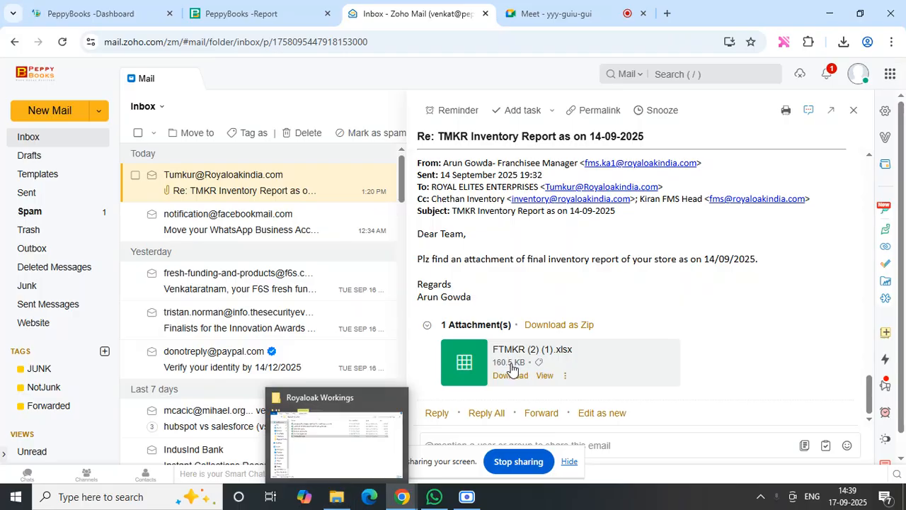
# - Switch to the Royaloak Workings folder and open Tumkur Stock.xlsx at the first row of Sheet1
pyautogui.click(347, 501)
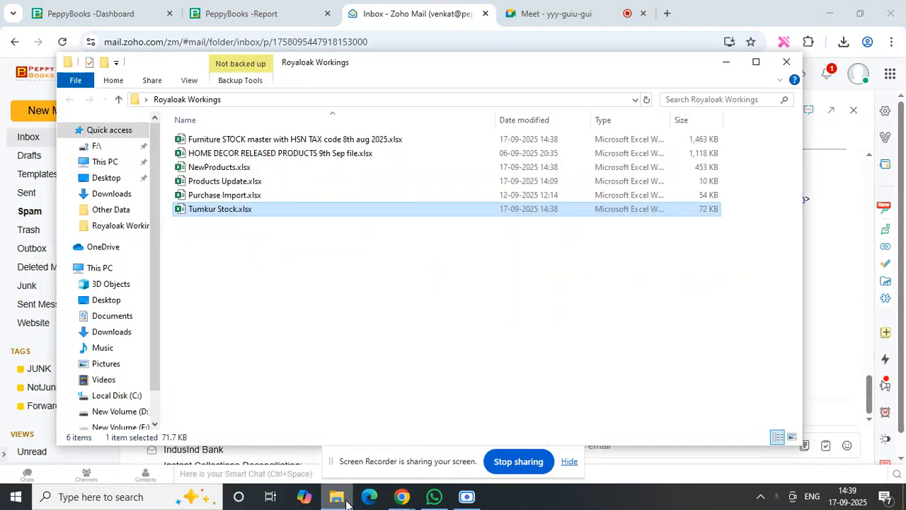
pyautogui.click(348, 354)
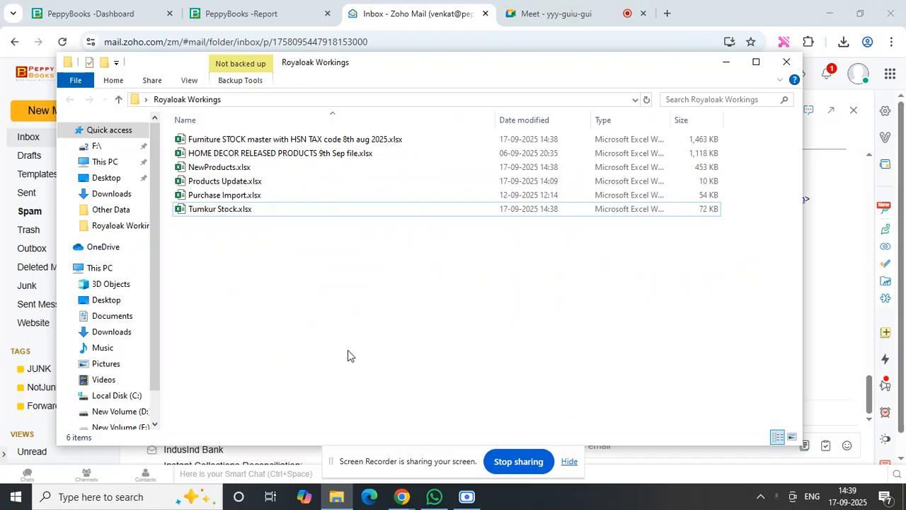
pyautogui.doubleClick(247, 211)
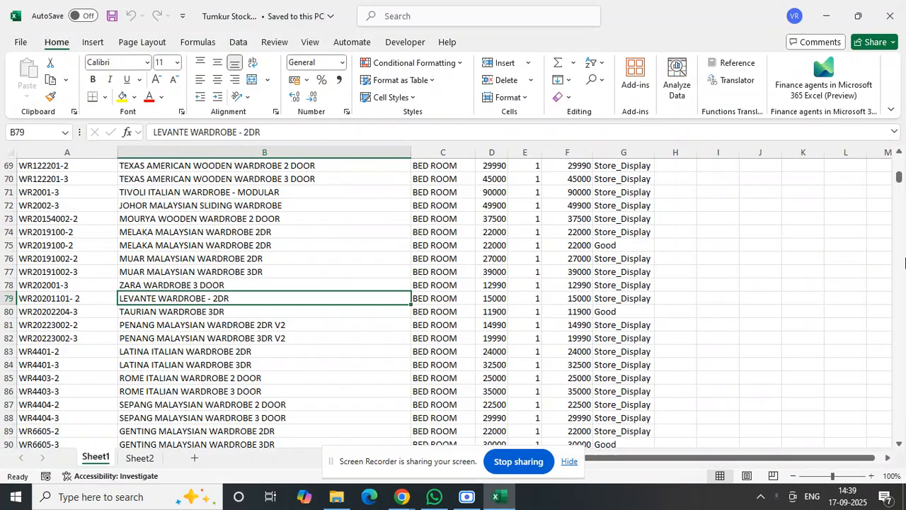
pyautogui.moveTo(898, 177); pyautogui.dragTo(893, 150)
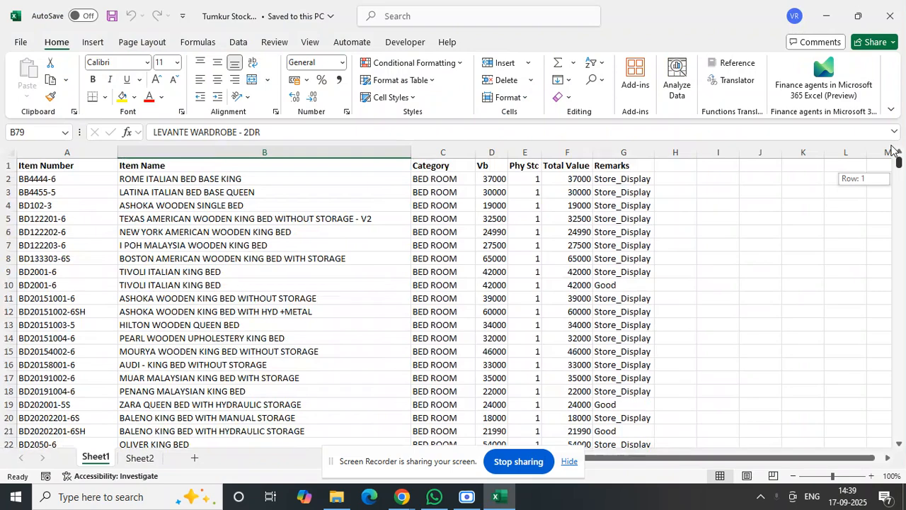
# - Review the stock sheet's headers from Item Number through Category, Vb, Phy Stc, Total Value and Remarks, including the first Remarks entry
pyautogui.click(70, 167)
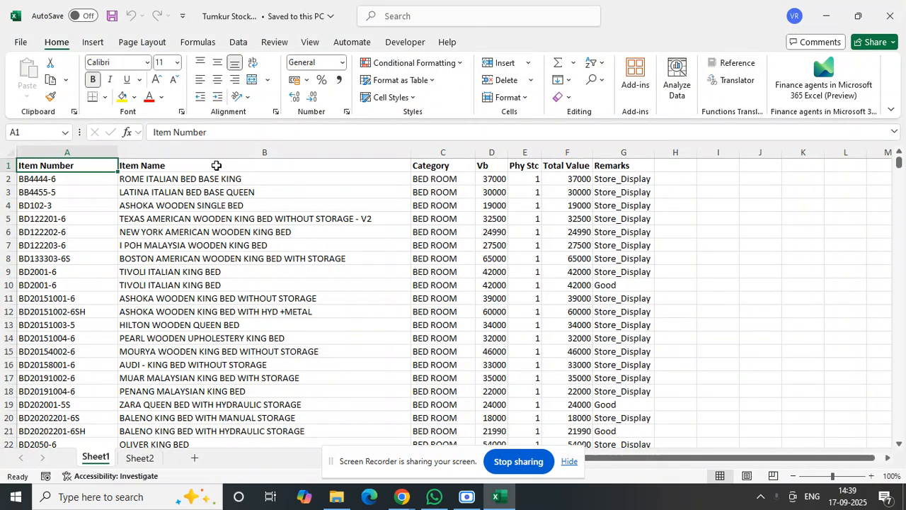
pyautogui.click(399, 164)
pyautogui.click(433, 164)
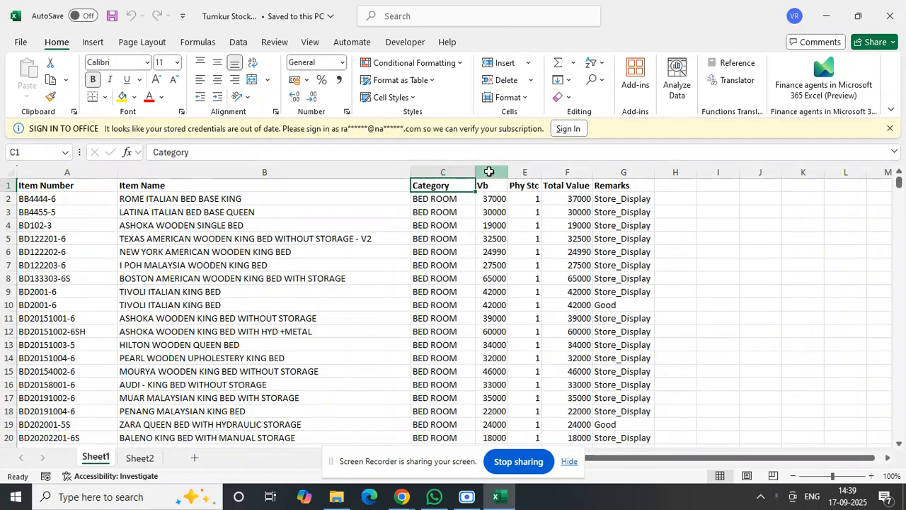
pyautogui.click(492, 172)
pyautogui.click(518, 190)
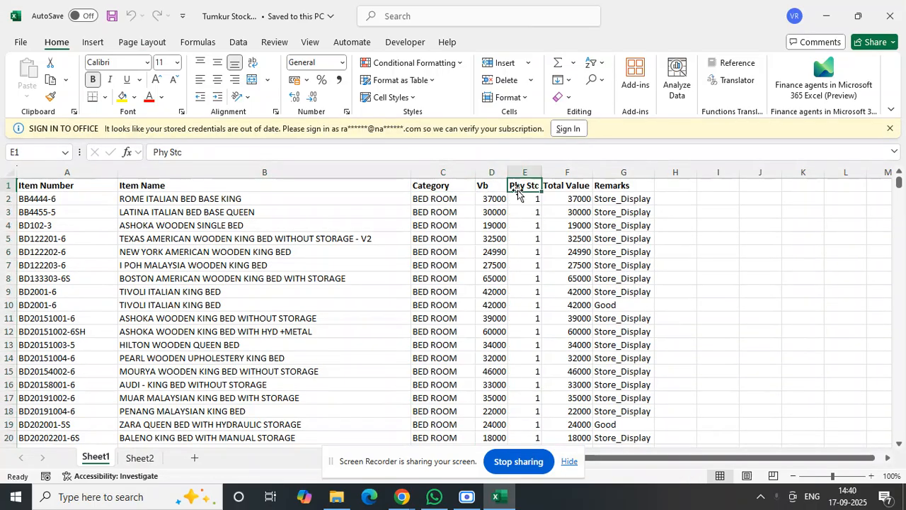
pyautogui.click(75, 190)
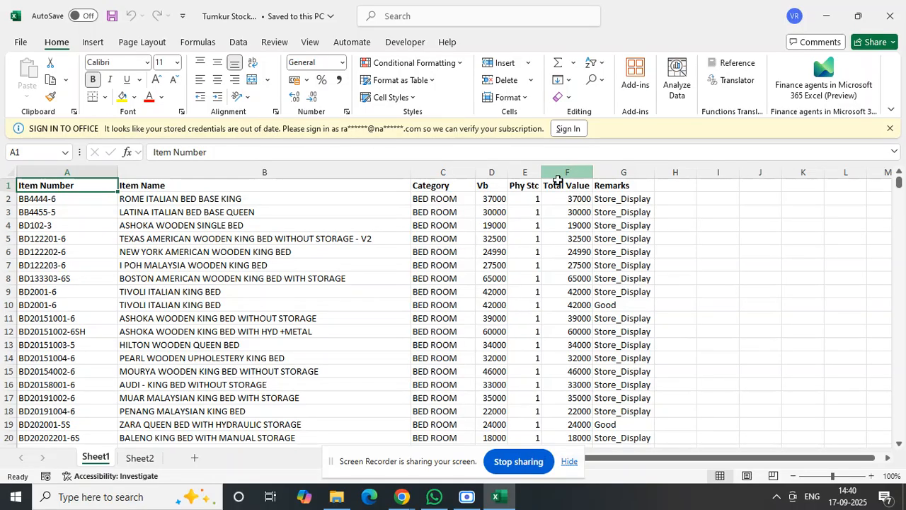
pyautogui.keyDown('ctrl'); pyautogui.click(519, 190); pyautogui.keyUp('ctrl')
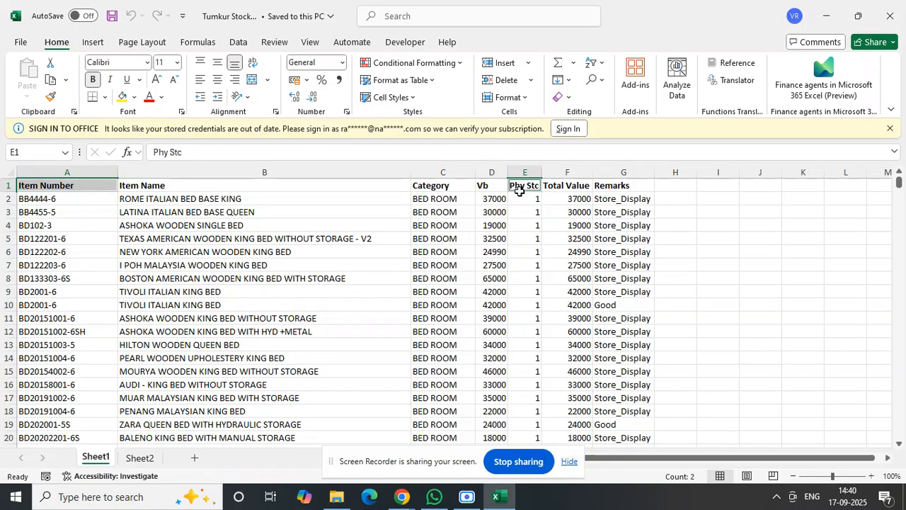
pyautogui.keyDown('ctrl'); pyautogui.click(587, 193); pyautogui.keyUp('ctrl')
pyautogui.click(609, 187)
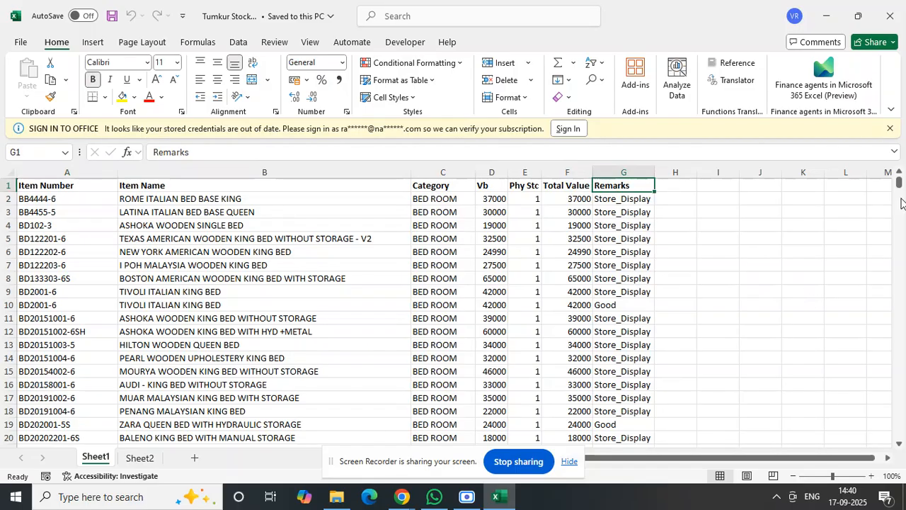
pyautogui.moveTo(902, 196); pyautogui.dragTo(900, 133)
pyautogui.click(631, 200)
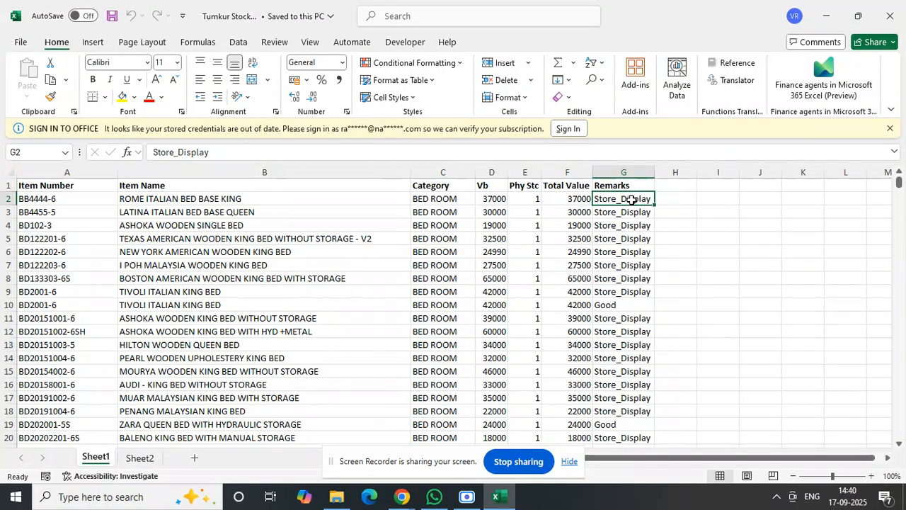
# - Copy the entire Item Number column of the Tumkur stock sheet
pyautogui.click(72, 202)
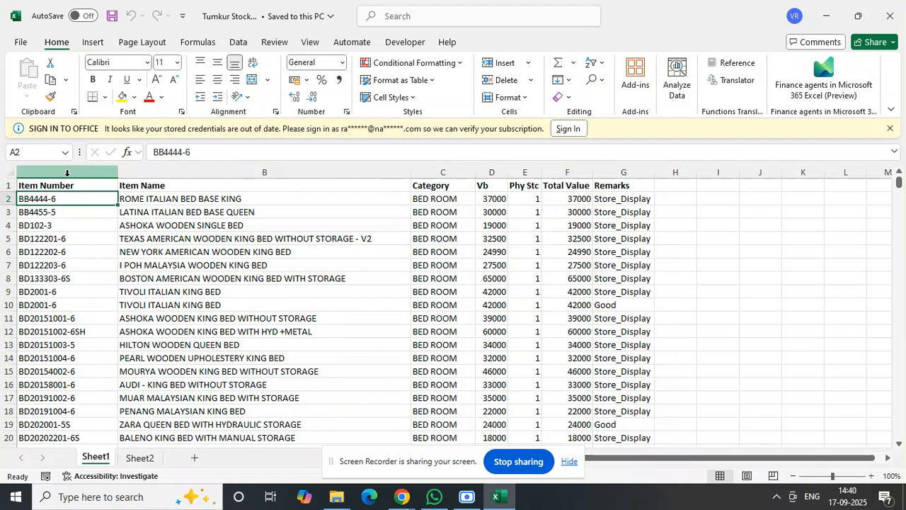
pyautogui.click(67, 173)
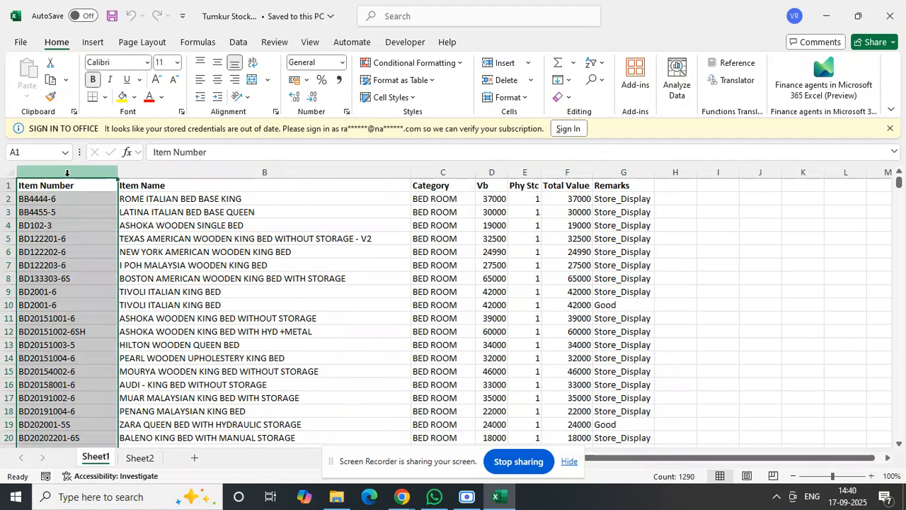
pyautogui.hotkey('ctrl', 'c')
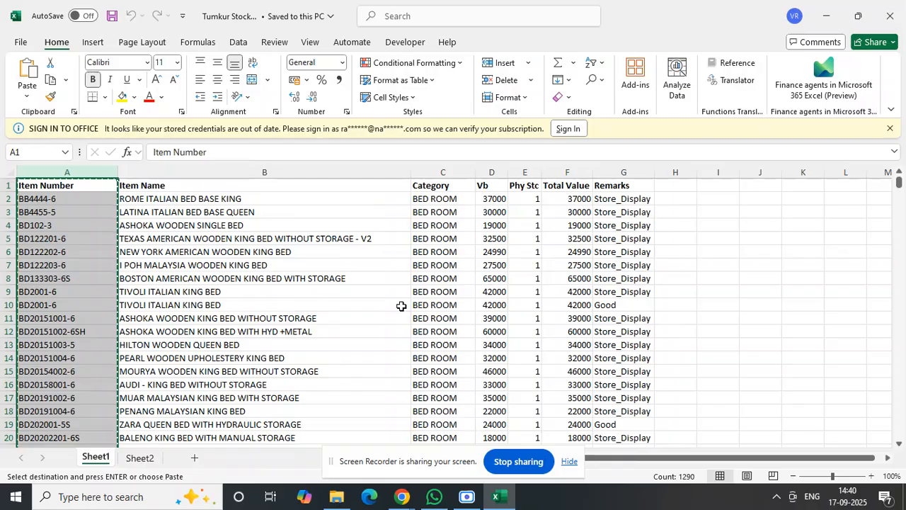
# - Switch to PeppyBooks in Chrome, open its list of reports and close the old New Products report
pyautogui.click(402, 498)
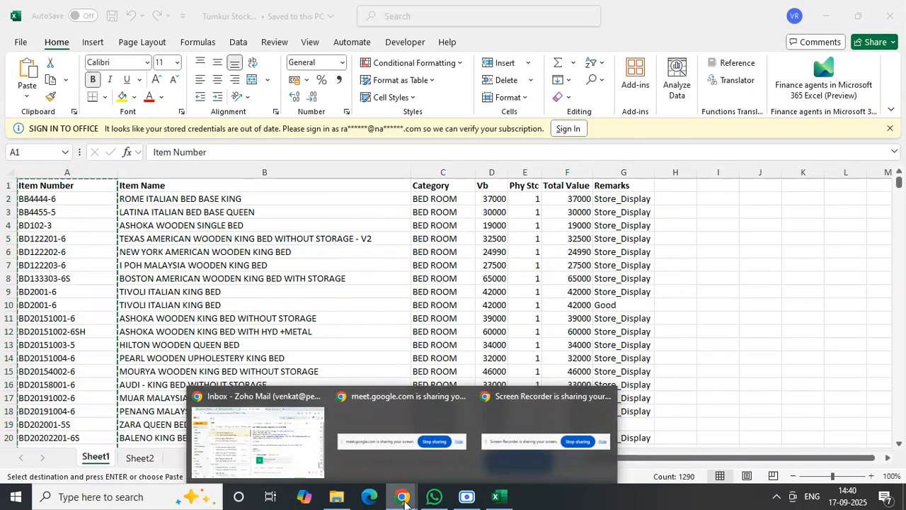
pyautogui.click(290, 428)
pyautogui.click(286, 9)
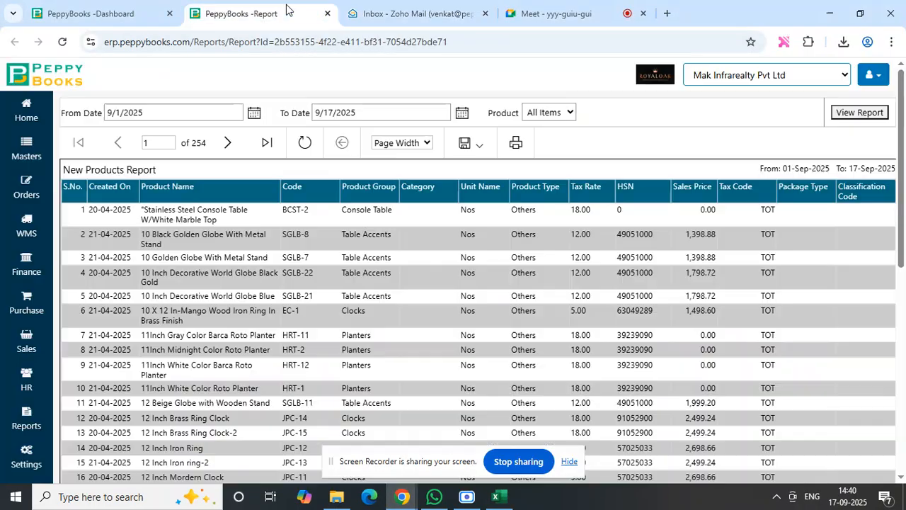
pyautogui.click(141, 9)
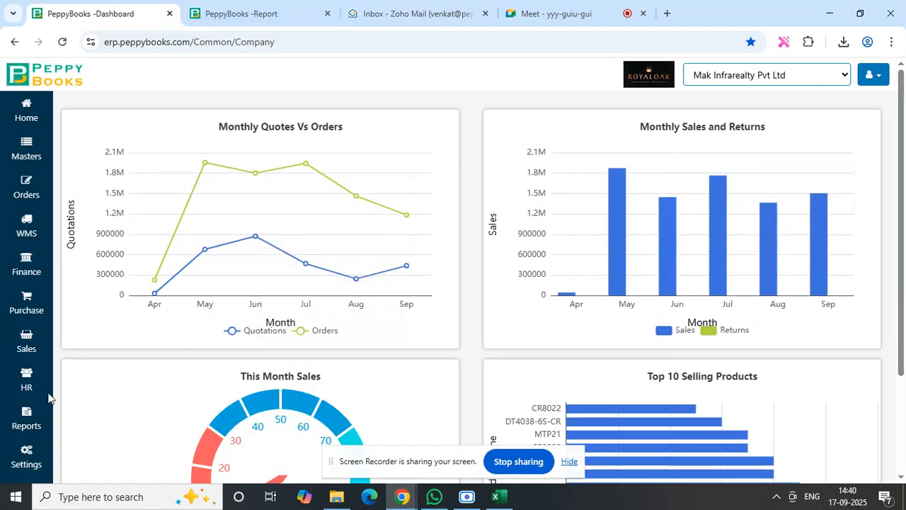
pyautogui.click(26, 418)
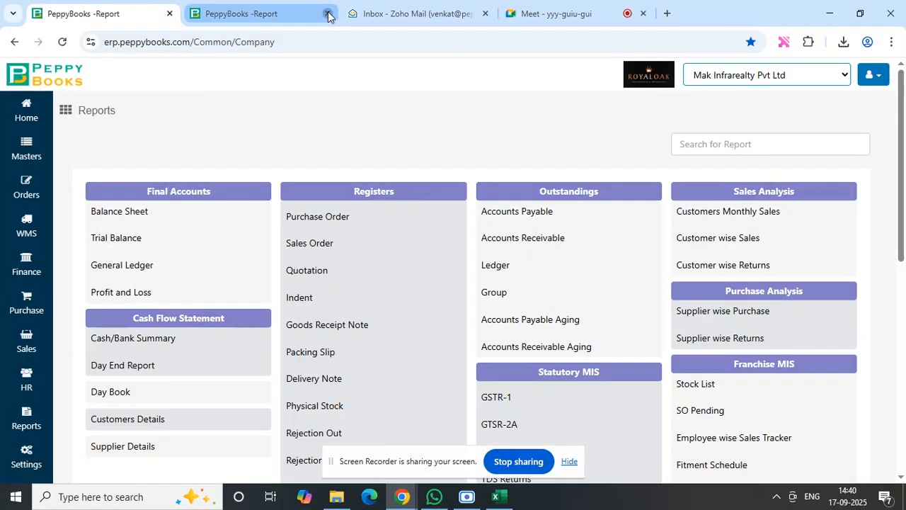
pyautogui.click(328, 15)
# - Open the New Products report from the Product MIS group
pyautogui.scroll(-2, 791, 263)
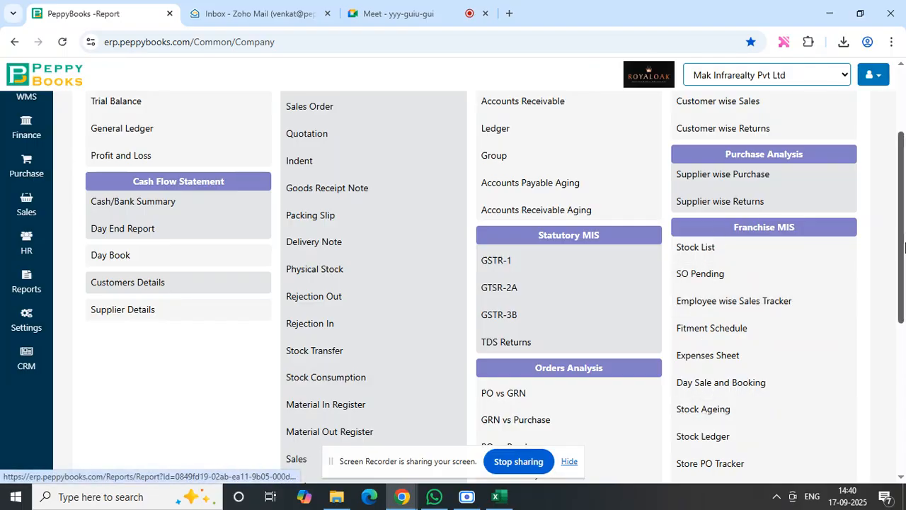
pyautogui.scroll(-4, 905, 246)
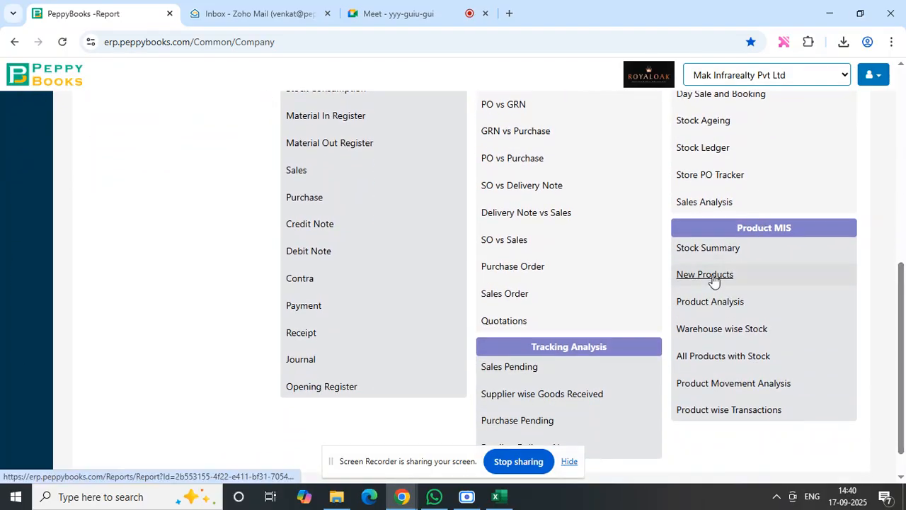
pyautogui.click(570, 461)
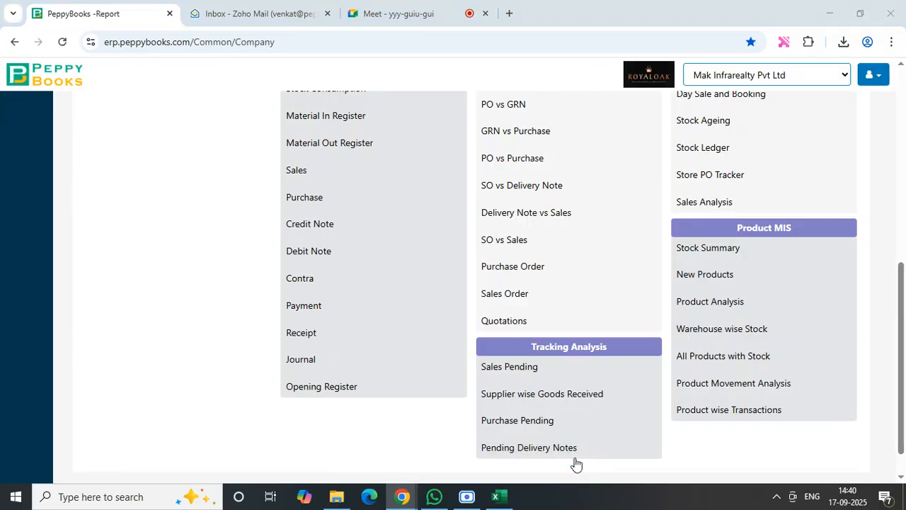
pyautogui.click(706, 274)
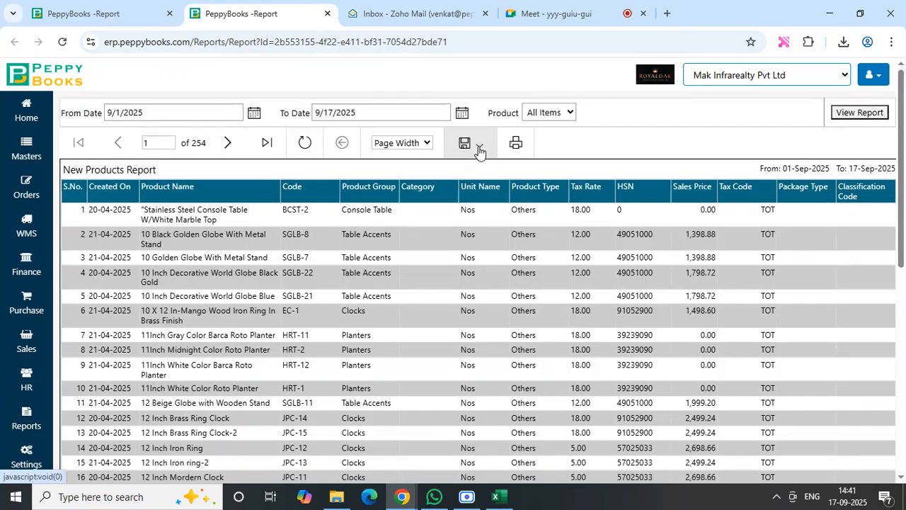
# - Export the New Products report as CSV (comma delimited) and open the downloaded NewProducts (1).csv in Excel
pyautogui.click(480, 149)
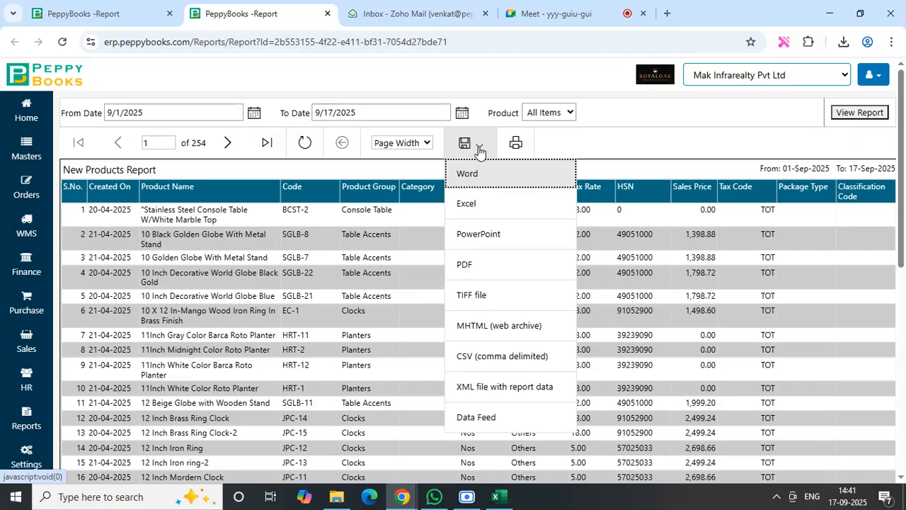
pyautogui.click(478, 354)
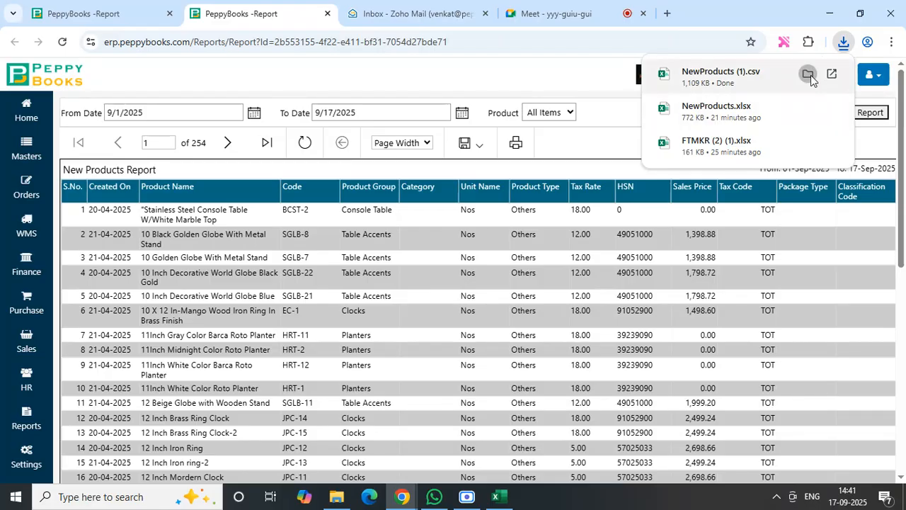
pyautogui.click(808, 75)
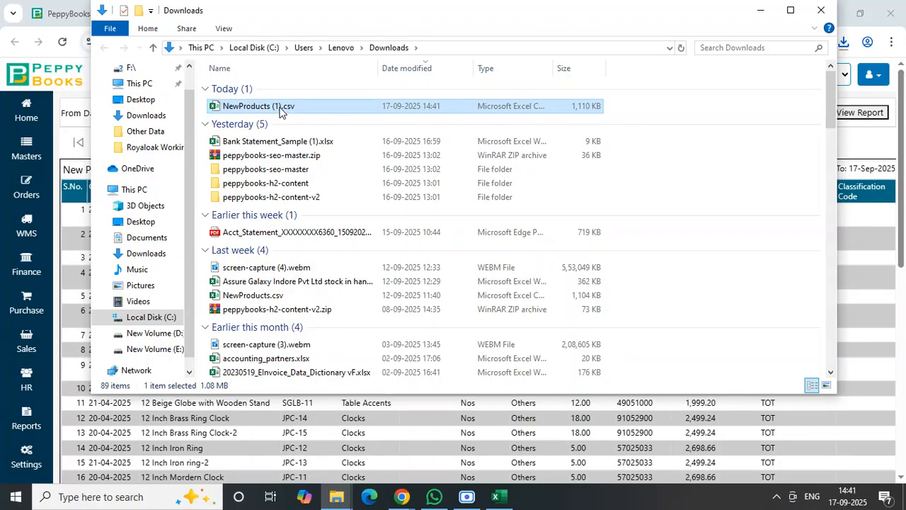
pyautogui.doubleClick(281, 108)
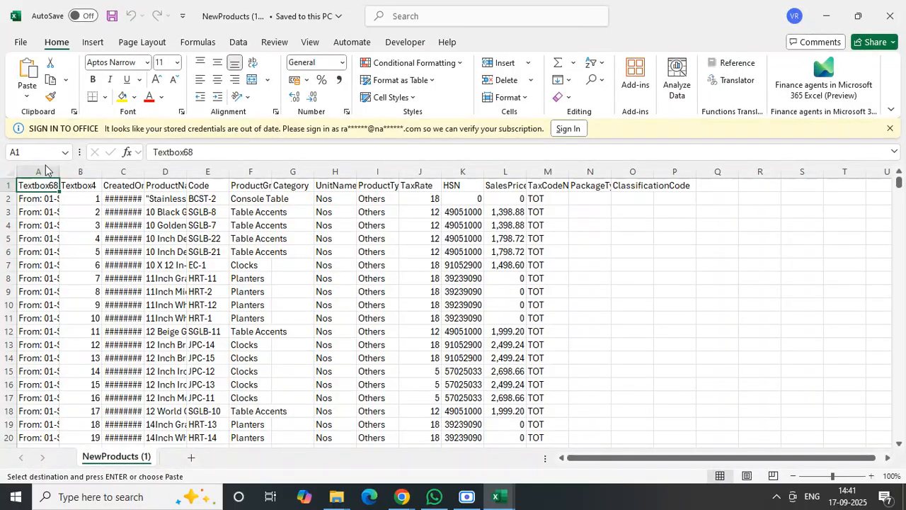
# - Delete the Textbox68, Textbox4 and CreatedOn columns from the exported product list
pyautogui.moveTo(37, 170); pyautogui.dragTo(74, 164)
pyautogui.keyDown('ctrl'); pyautogui.click(75, 164); pyautogui.keyUp('ctrl')
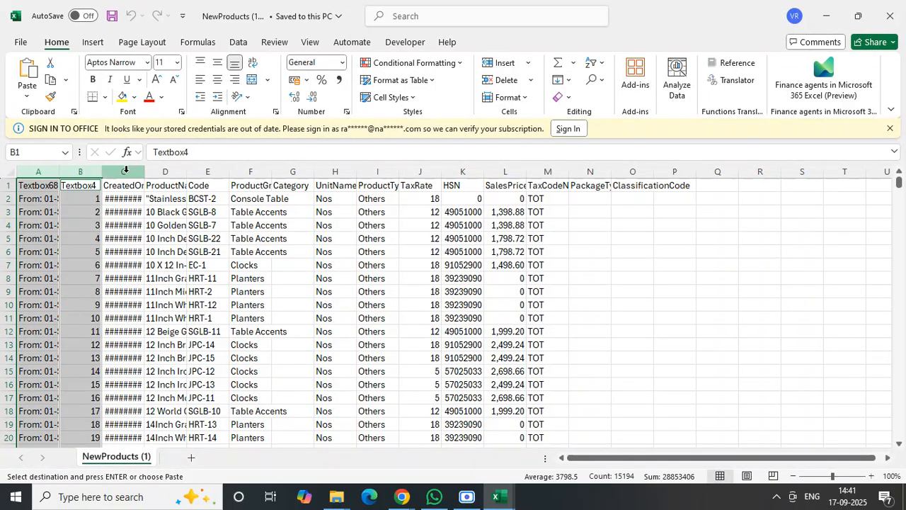
pyautogui.keyDown('ctrl'); pyautogui.click(130, 171); pyautogui.keyUp('ctrl')
pyautogui.rightClick(131, 173)
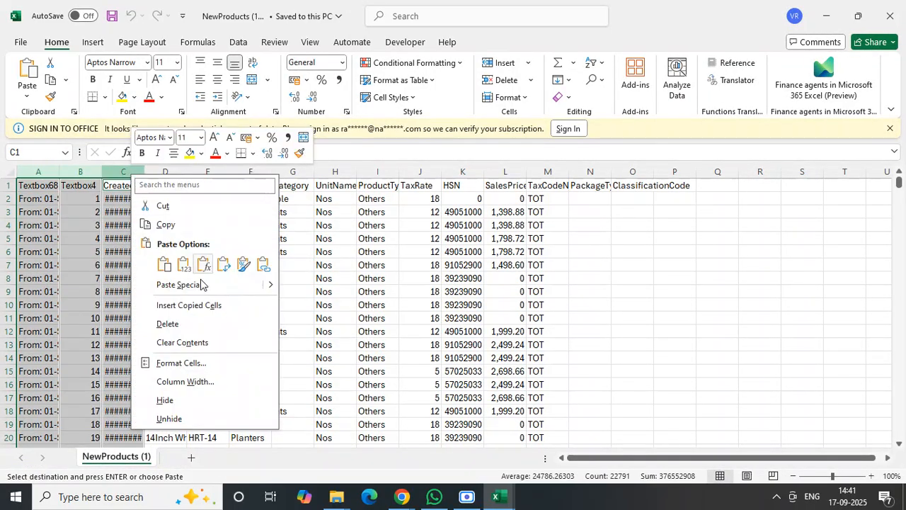
pyautogui.click(182, 326)
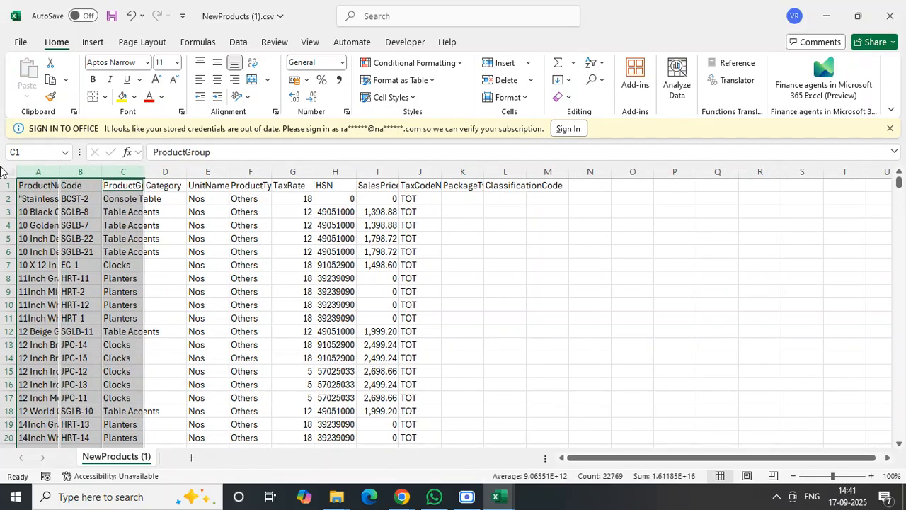
# - Autofit the width of all columns in the sheet
pyautogui.click(9, 172)
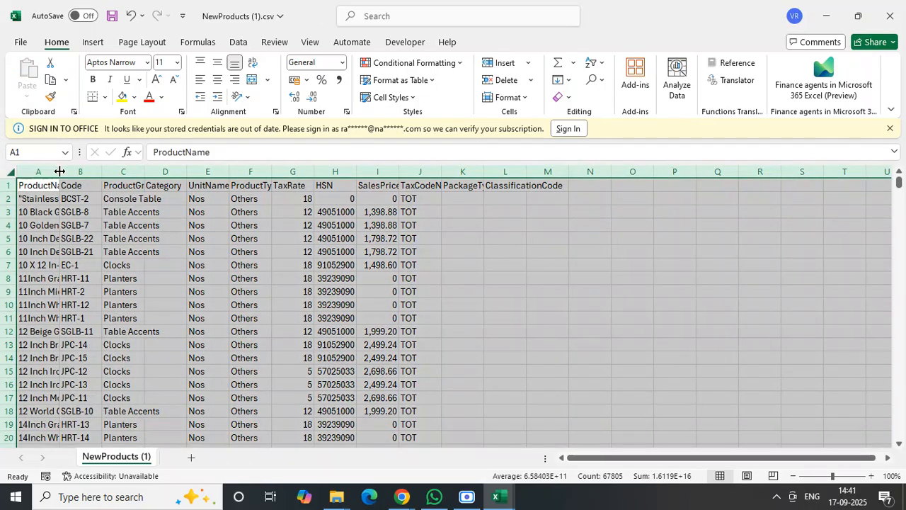
pyautogui.doubleClick(59, 171)
pyautogui.click(212, 224)
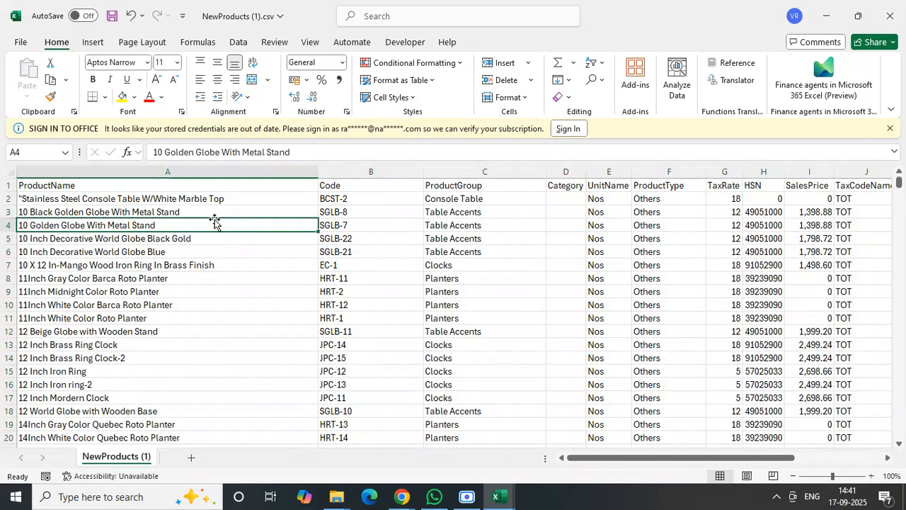
# - Move the Code column in front of the ProductName column
pyautogui.click(331, 171)
pyautogui.rightClick(334, 171)
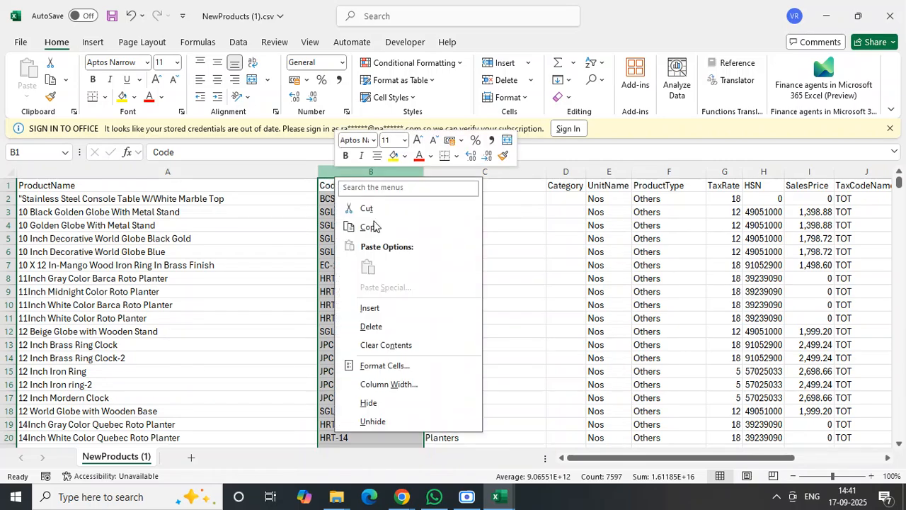
pyautogui.click(366, 206)
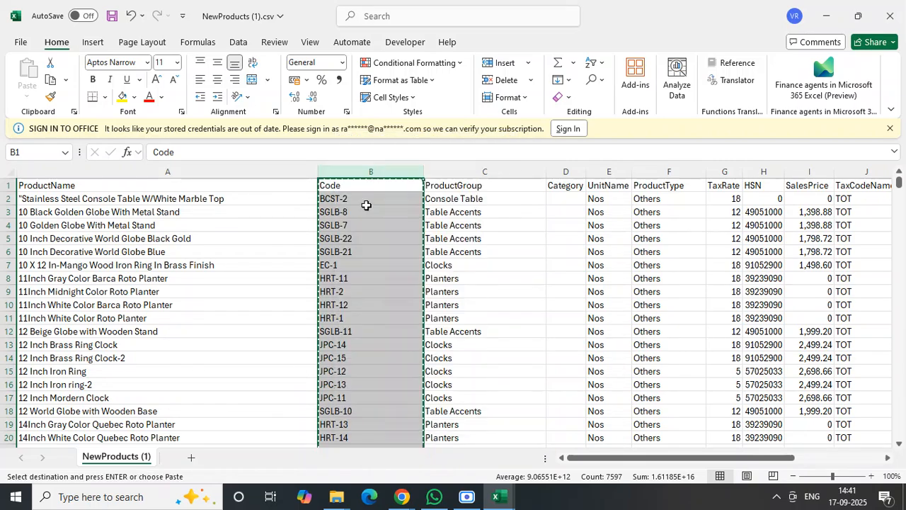
pyautogui.click(131, 172)
pyautogui.rightClick(131, 173)
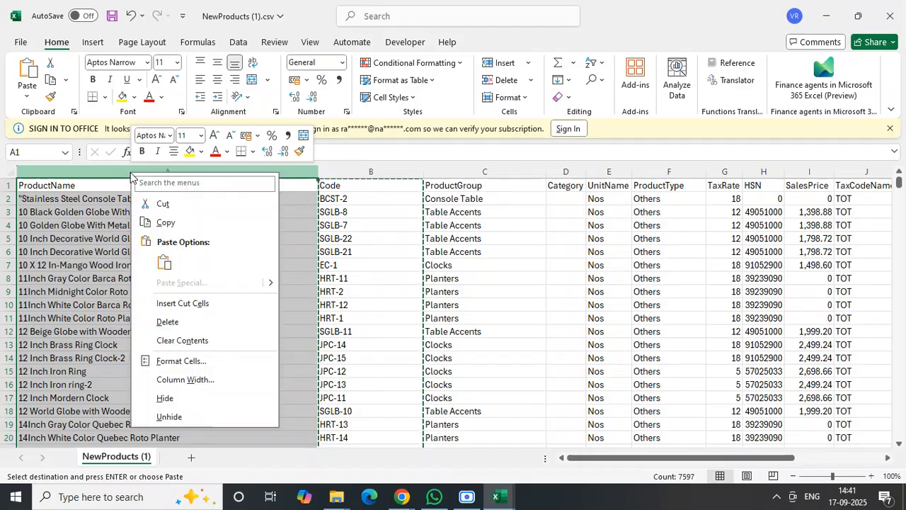
pyautogui.click(182, 305)
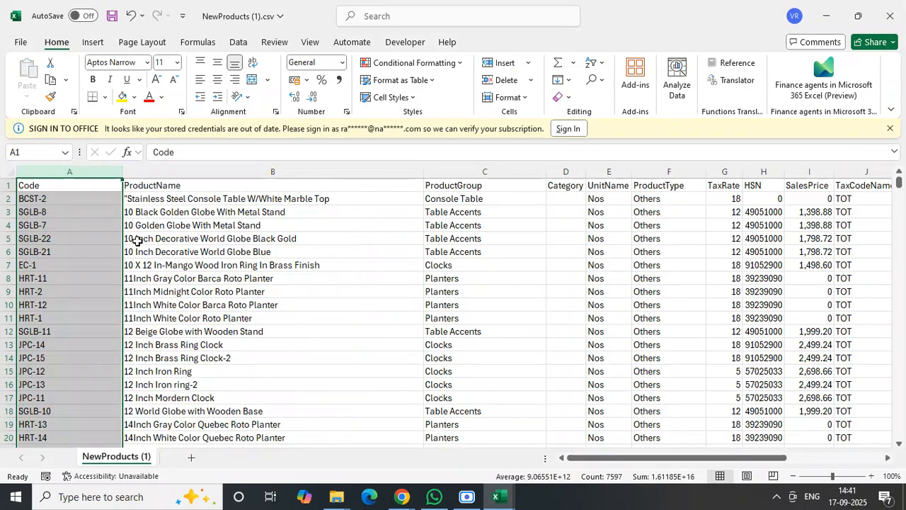
pyautogui.click(137, 241)
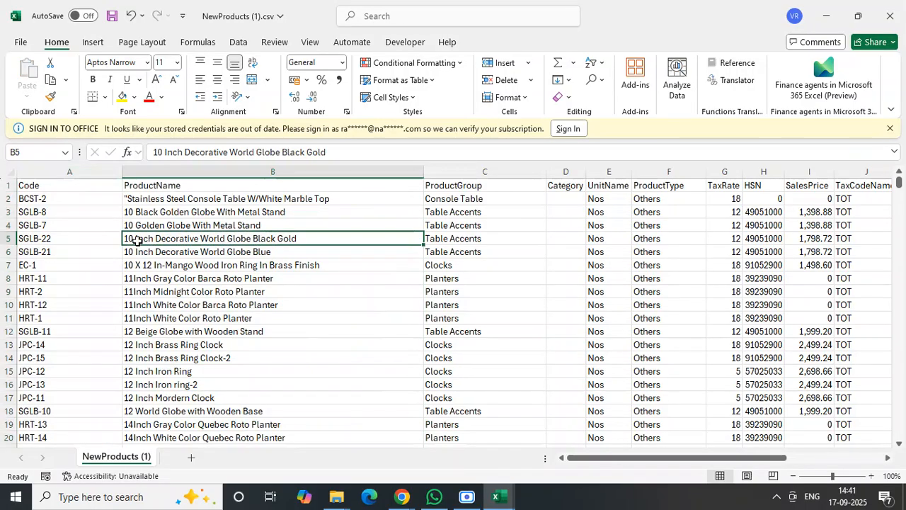
pyautogui.click(9, 185)
pyautogui.click(321, 287)
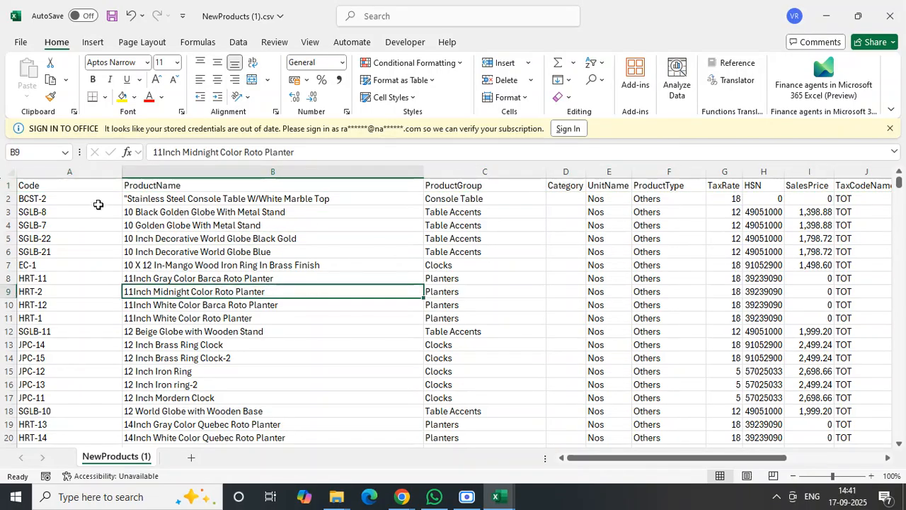
pyautogui.click(61, 198)
pyautogui.click(53, 180)
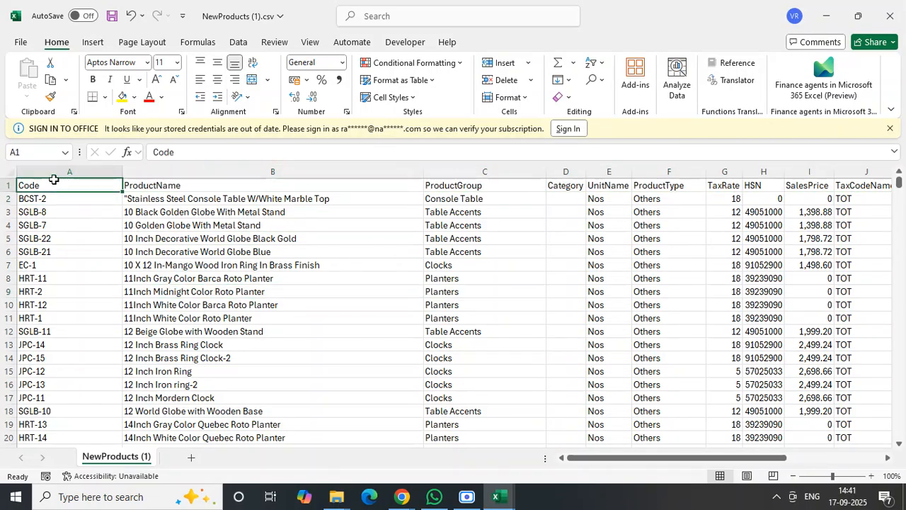
pyautogui.hotkey('ctrl', 'shift', 'End')
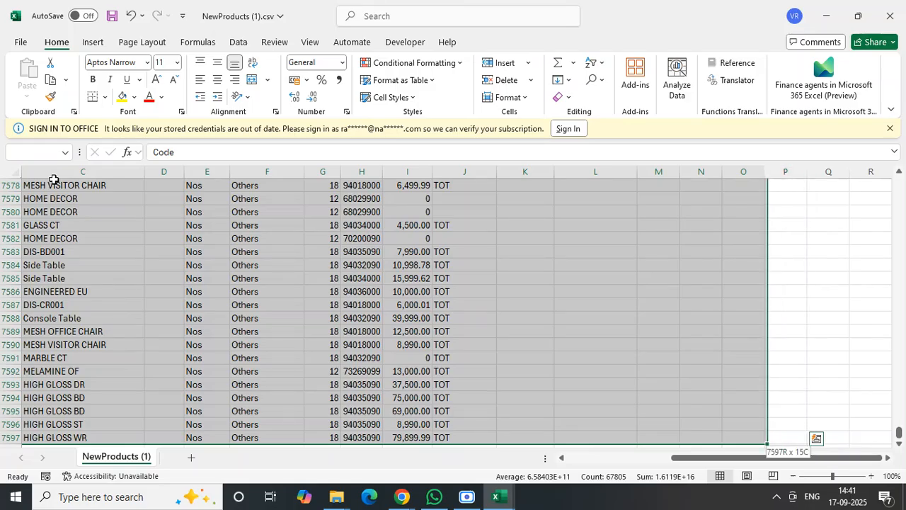
pyautogui.hotkey('shift', 'Left')
pyautogui.hotkey('shift', 'Left')
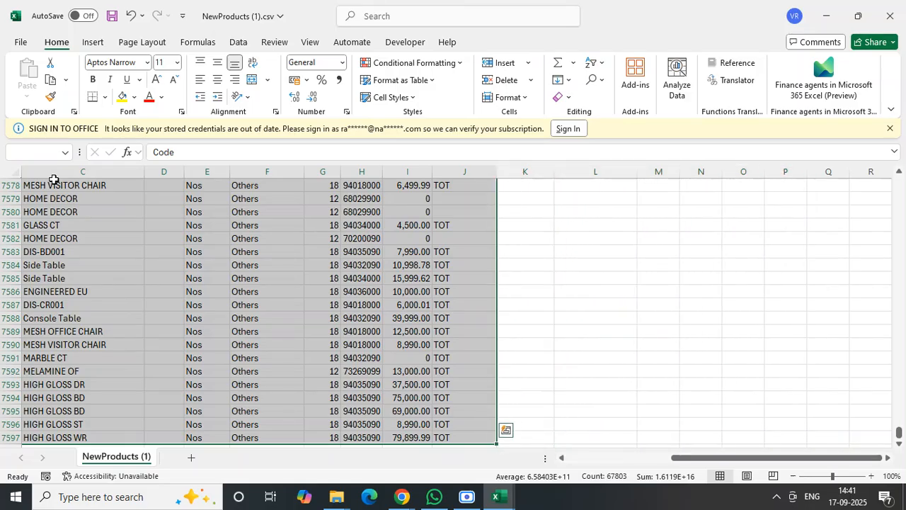
pyautogui.click(84, 209)
pyautogui.hotkey('ctrl', 'Home')
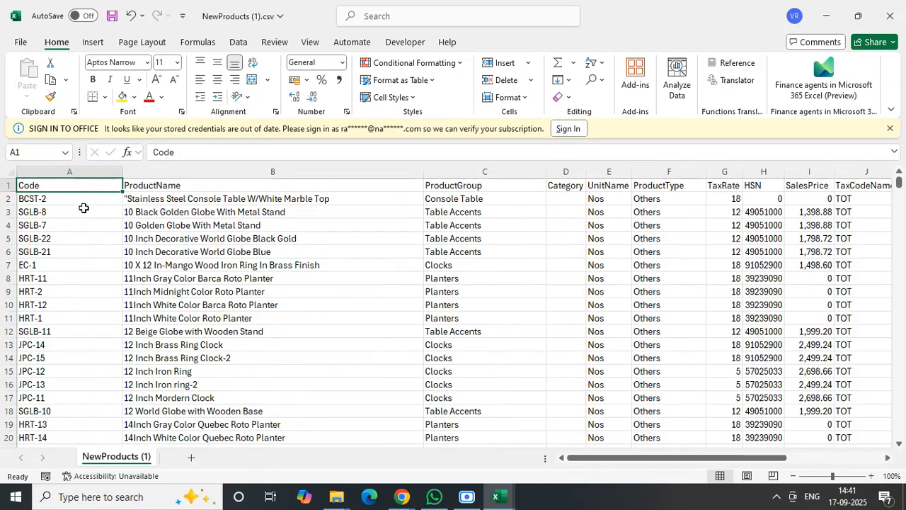
pyautogui.moveTo(61, 187); pyautogui.dragTo(767, 503)
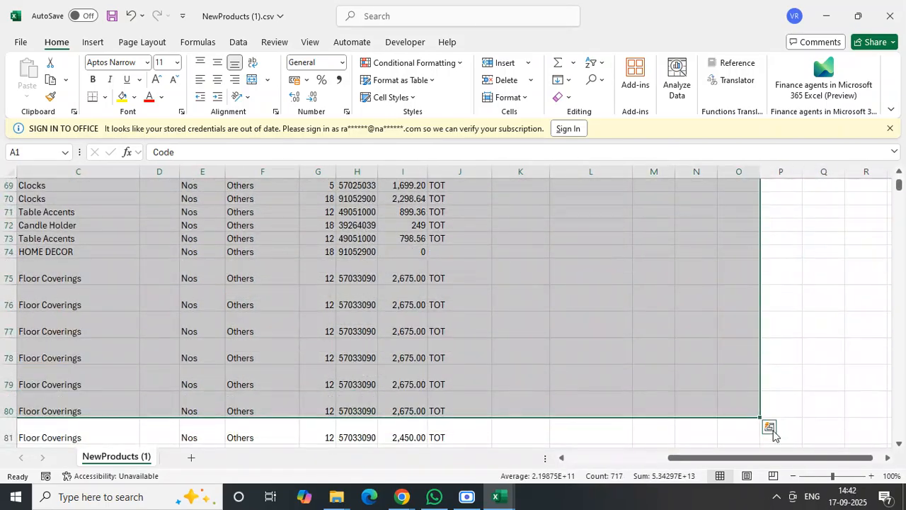
pyautogui.click(696, 356)
pyautogui.hotkey('ctrl', 'Home')
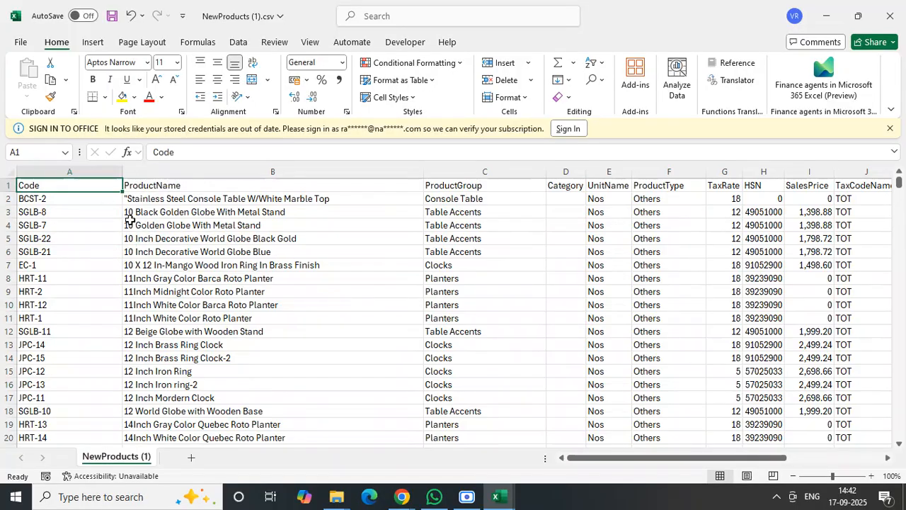
# - Copy the whole product table, from the Code column through TaxCodeName, down to row 7597
pyautogui.click(151, 248)
pyautogui.click(69, 186)
pyautogui.hotkey('ctrl', 'shift', 'End')
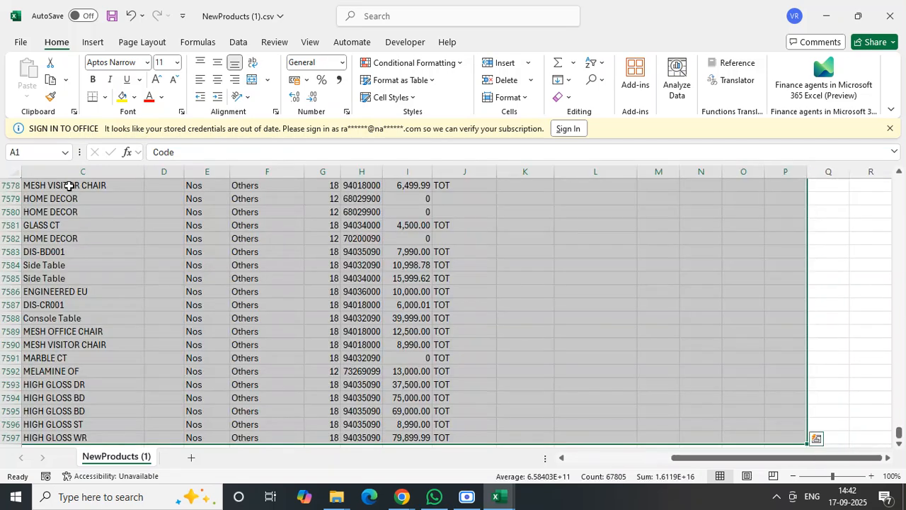
pyautogui.hotkey('shift', 'Left')
pyautogui.hotkey('shift', 'Left')
pyautogui.hotkey('shift', 'Left')
pyautogui.hotkey('shift', 'Left')
pyautogui.hotkey('shift', 'Left')
pyautogui.hotkey('shift', 'Left')
pyautogui.hotkey('shift', 'Left')
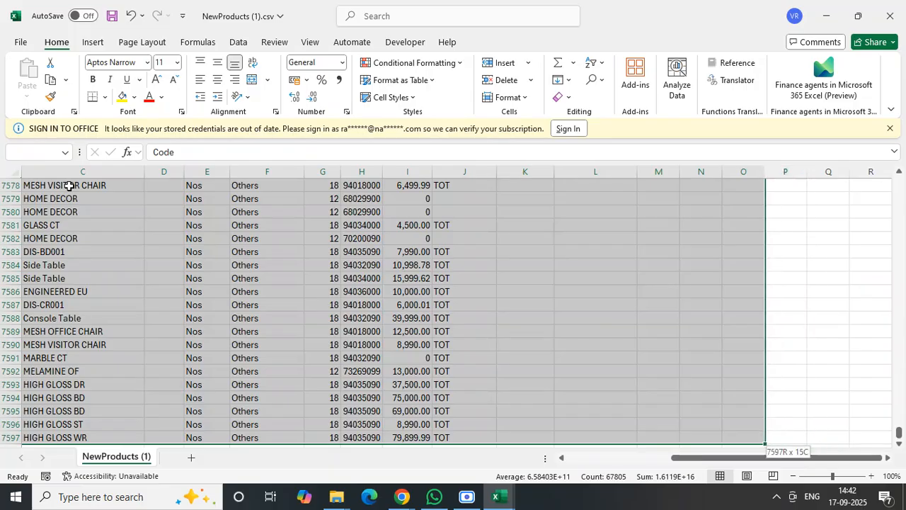
pyautogui.hotkey('shift', 'Down')
pyautogui.hotkey('shift', 'Right')
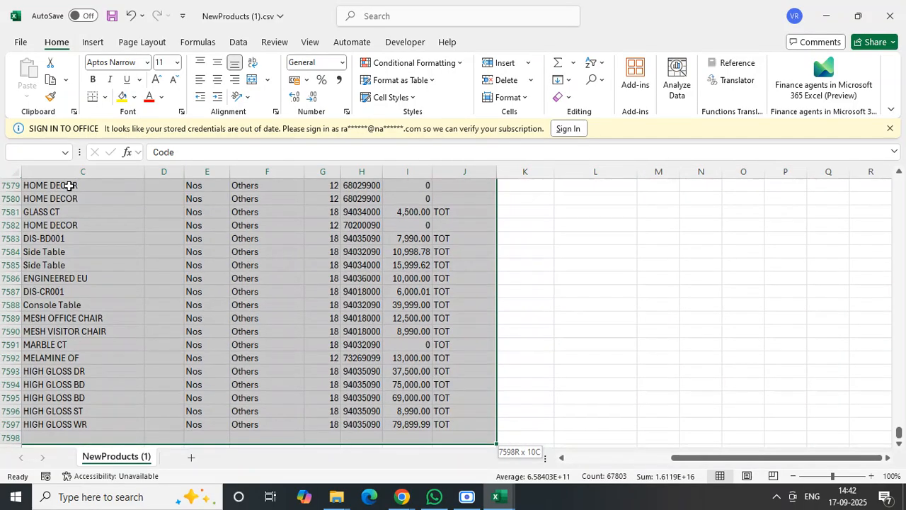
pyautogui.hotkey('shift', 'Up')
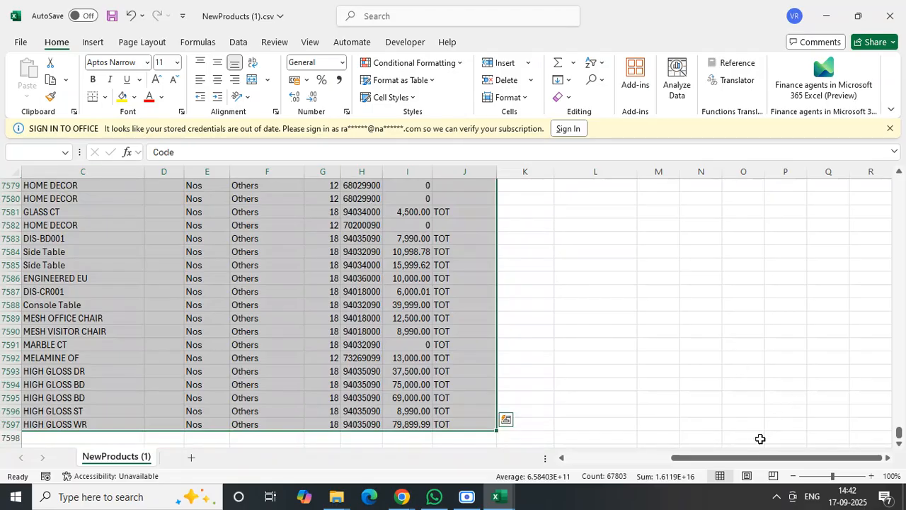
pyautogui.moveTo(756, 458); pyautogui.dragTo(476, 451)
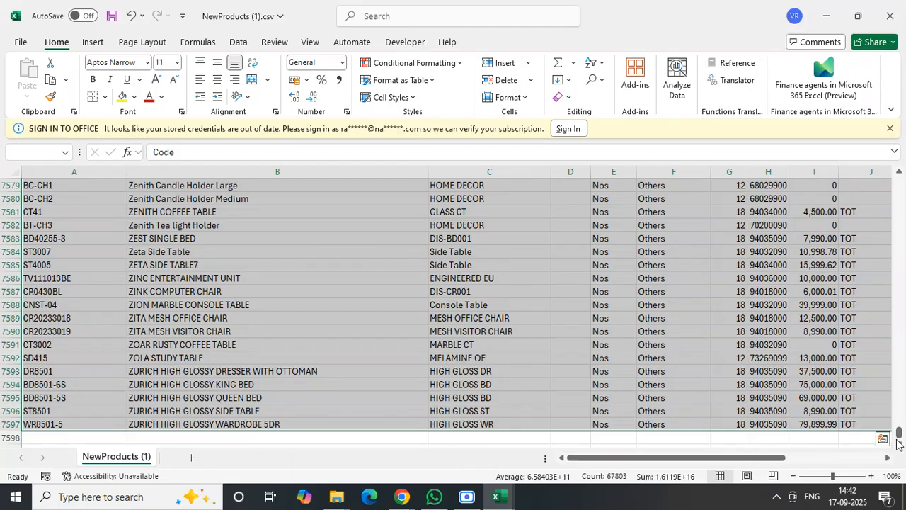
pyautogui.moveTo(899, 433); pyautogui.dragTo(902, 174)
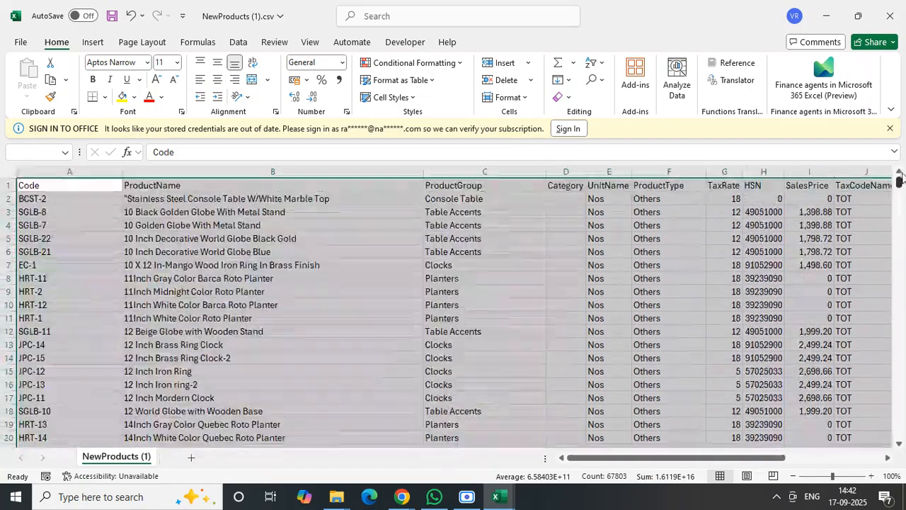
pyautogui.hotkey('ctrl', 'c')
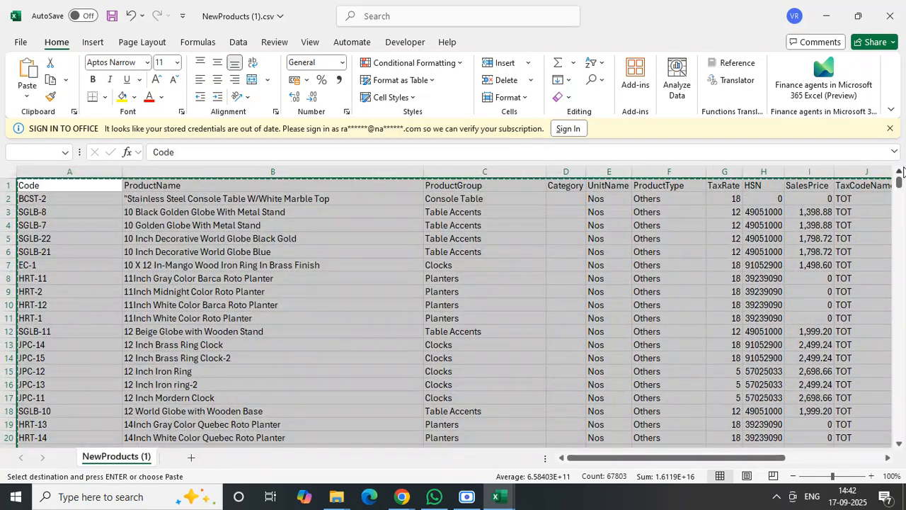
# - Switch to File Explorer and create an Excel worksheet named System Products in the Royaloak Workings folder
pyautogui.click(337, 498)
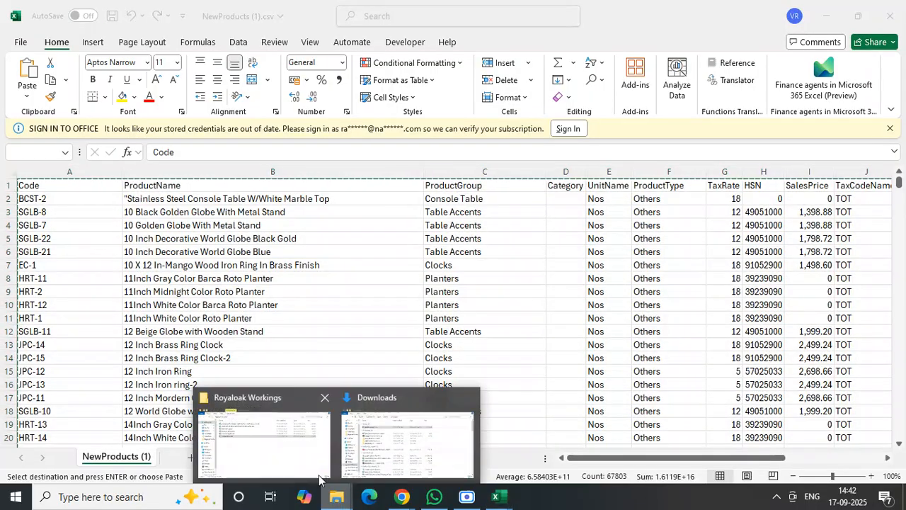
pyautogui.click(282, 448)
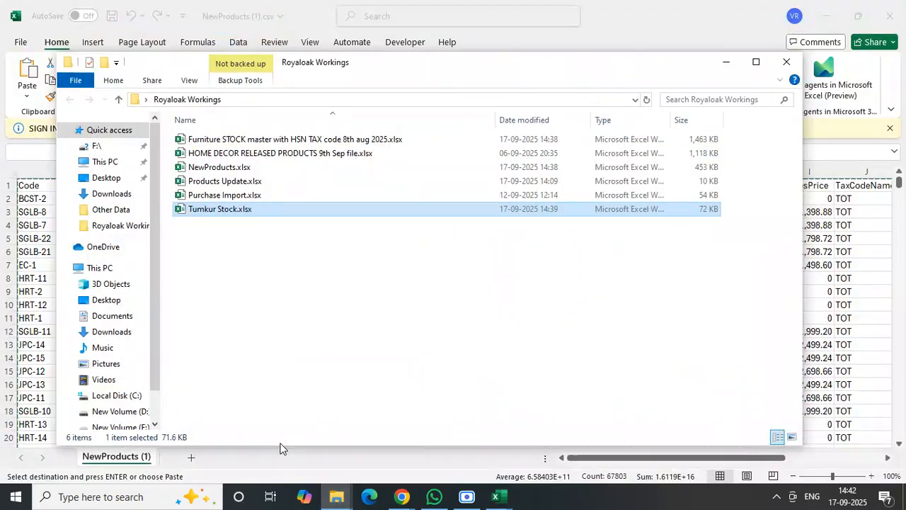
pyautogui.click(253, 289)
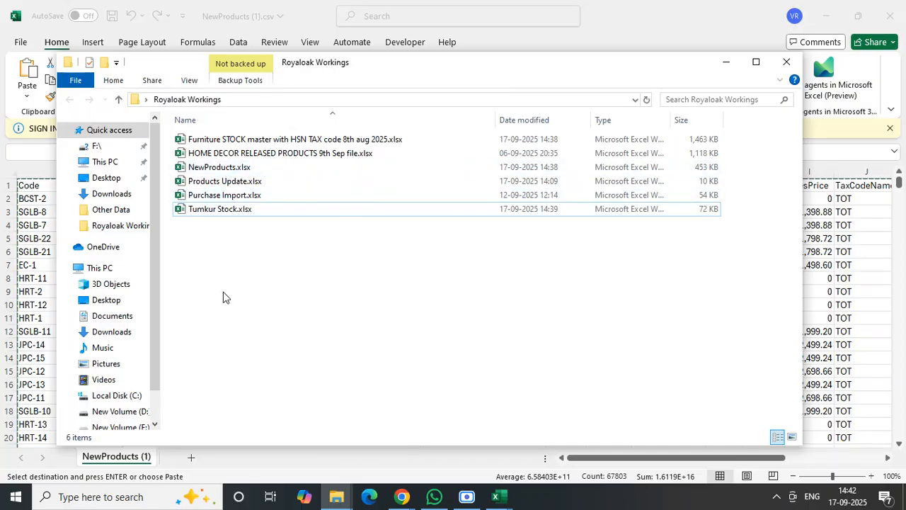
pyautogui.rightClick(307, 296)
pyautogui.moveTo(435, 266)
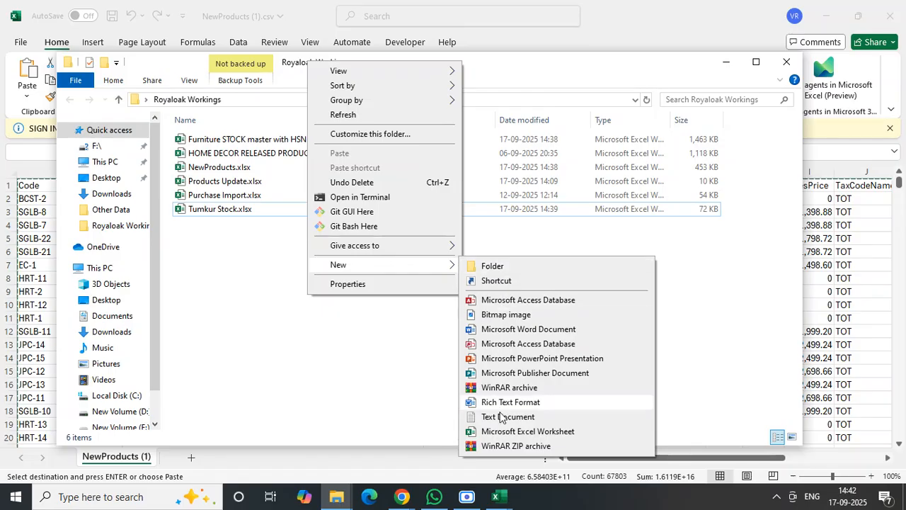
pyautogui.click(505, 432)
pyautogui.write('System P')
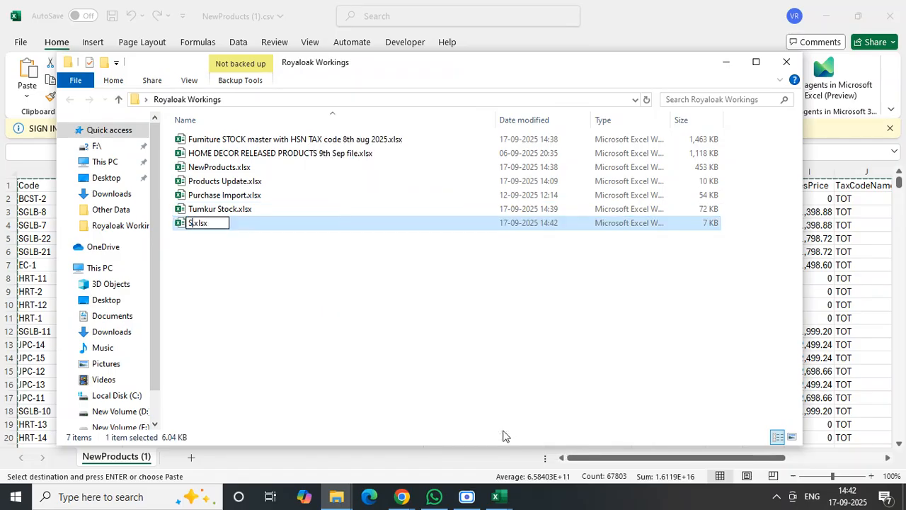
pyautogui.write('roducts')
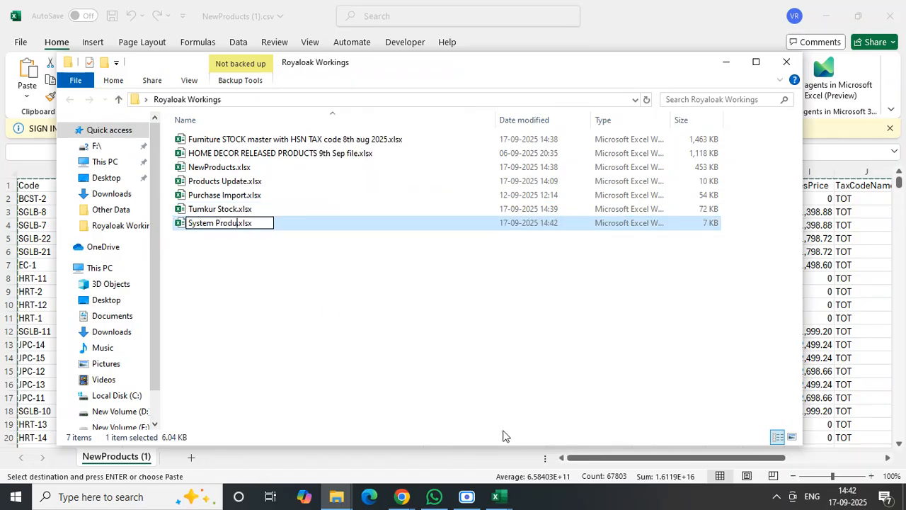
pyautogui.press('Return')
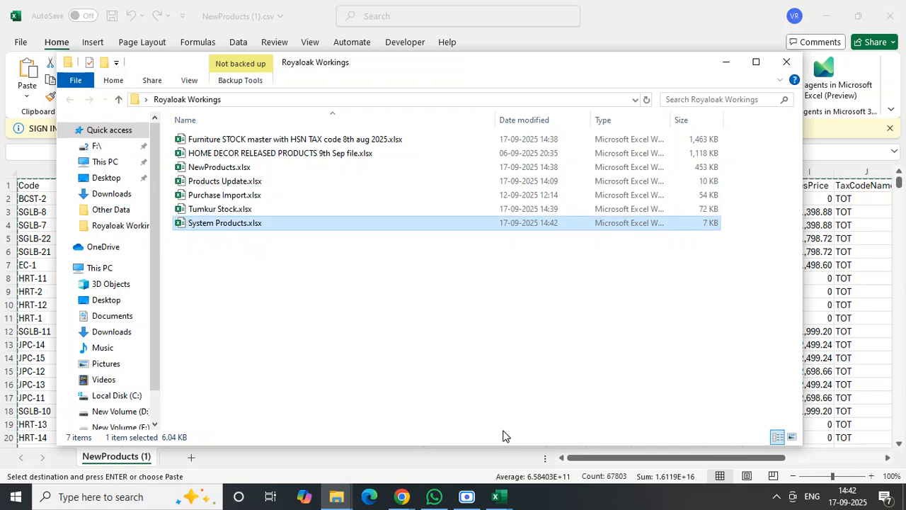
# - Open System Products.xlsx, paste the copied product table at cell A1 and autofit all column widths
pyautogui.press('Return')
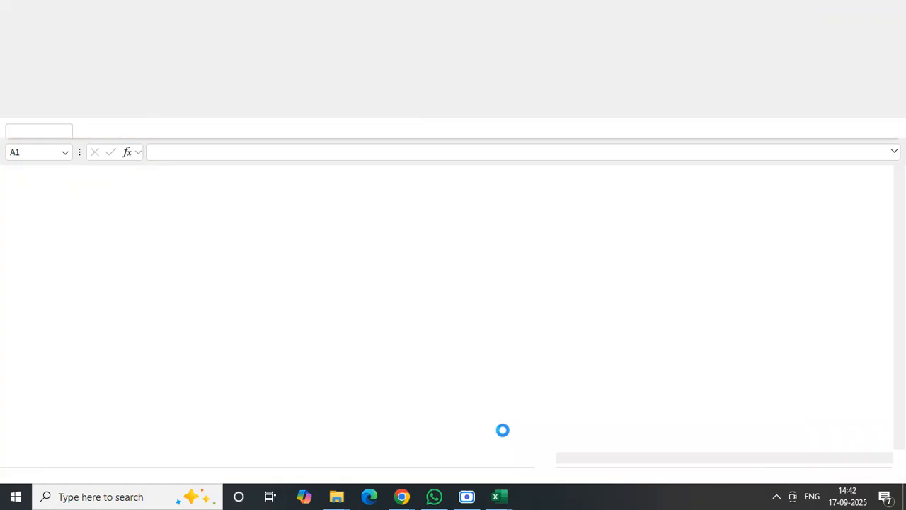
pyautogui.hotkey('ctrl', 'v')
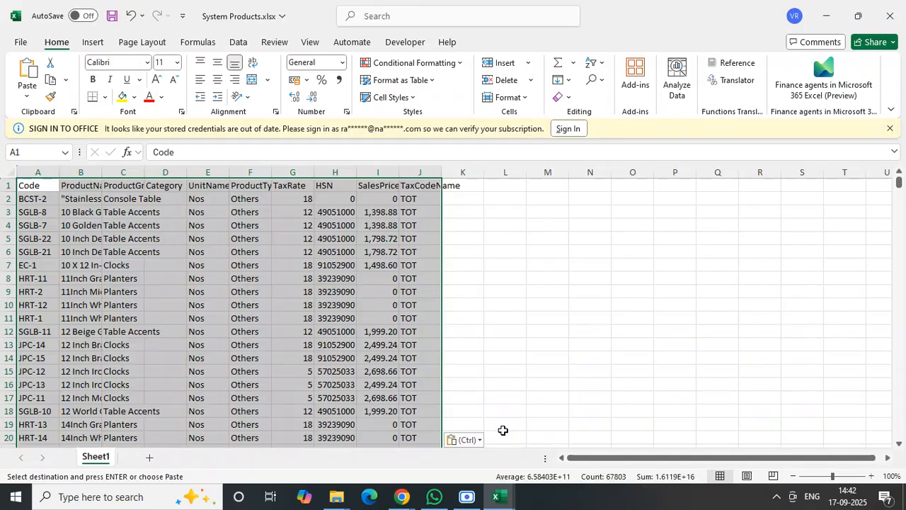
pyautogui.click(194, 264)
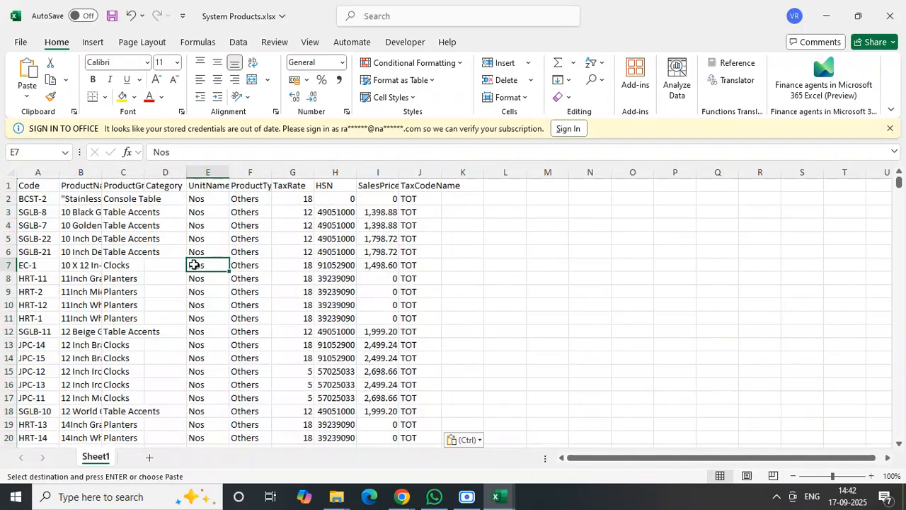
pyautogui.click(10, 173)
pyautogui.doubleClick(59, 176)
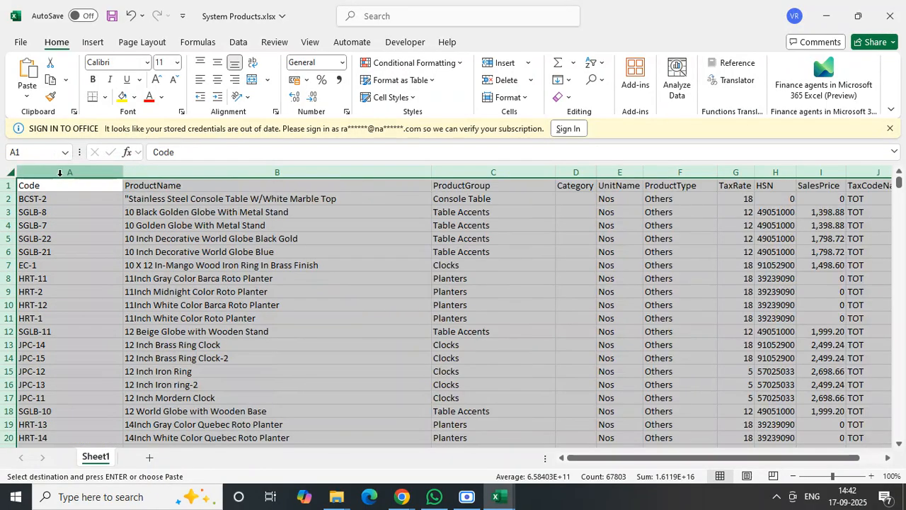
pyautogui.click(65, 214)
# - Make the header row of the product table bold and save the workbook
pyautogui.click(8, 186)
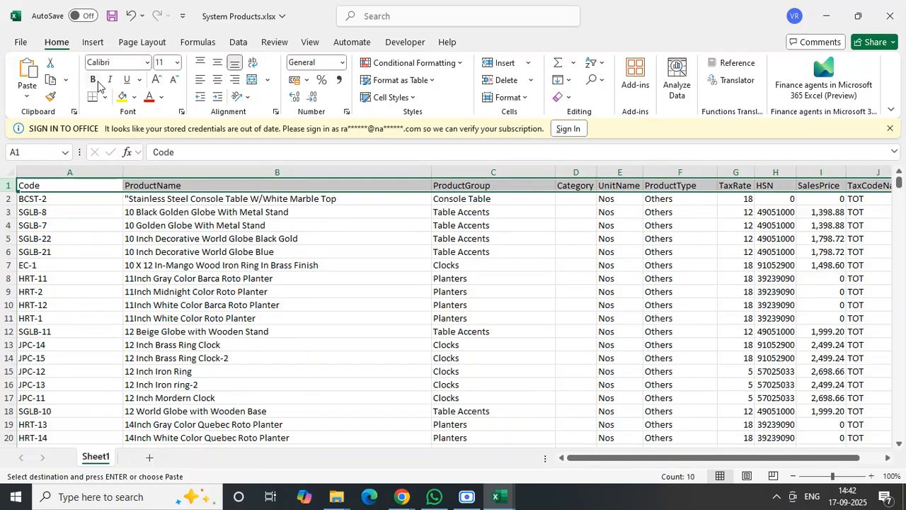
pyautogui.press('Escape')
pyautogui.click(314, 198)
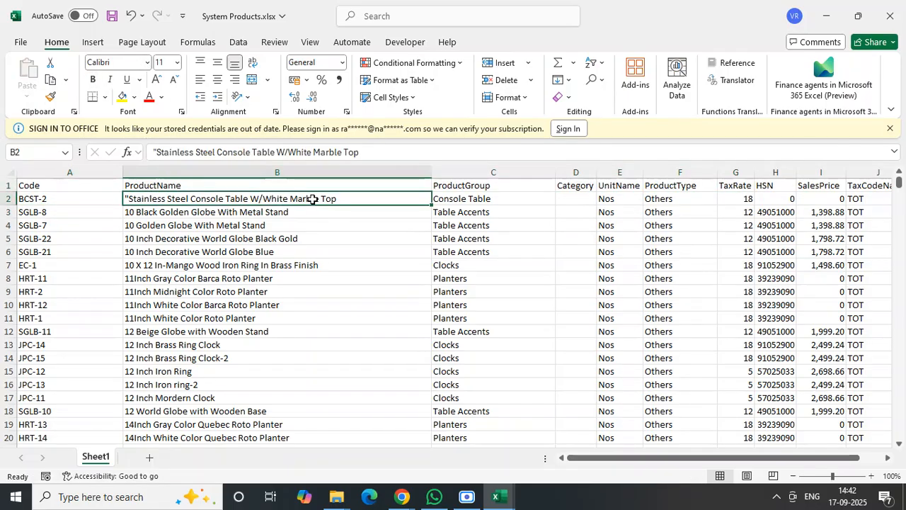
pyautogui.click(93, 80)
pyautogui.click(104, 200)
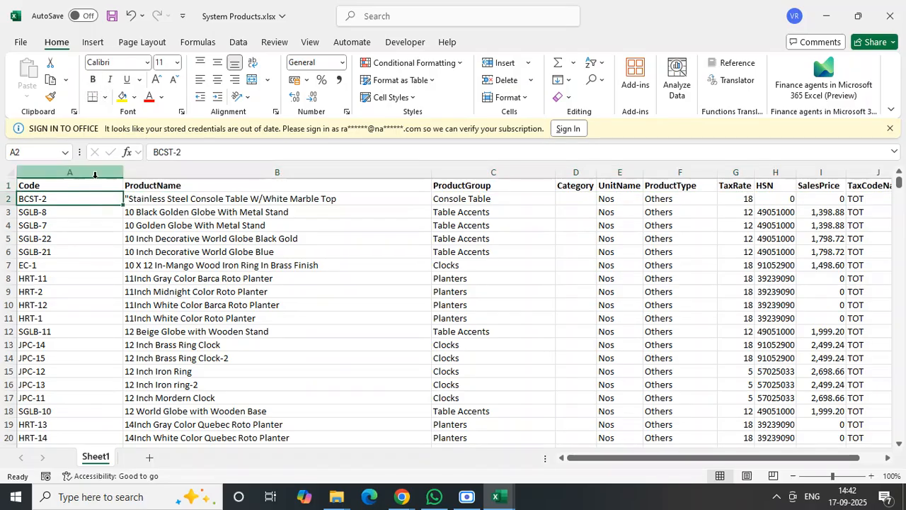
pyautogui.click(95, 185)
pyautogui.click(110, 17)
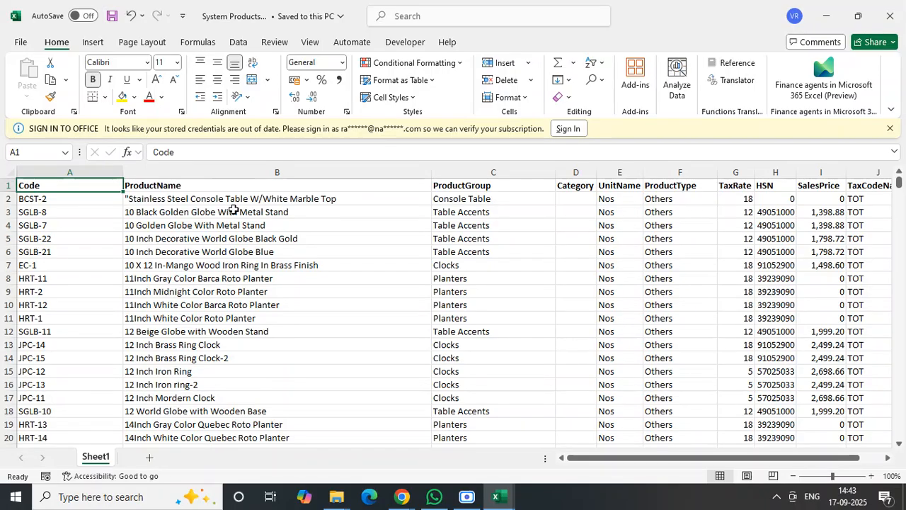
# - Close System Products.xlsx and close NewProducts (1).csv without saving its changes
pyautogui.click(902, 23)
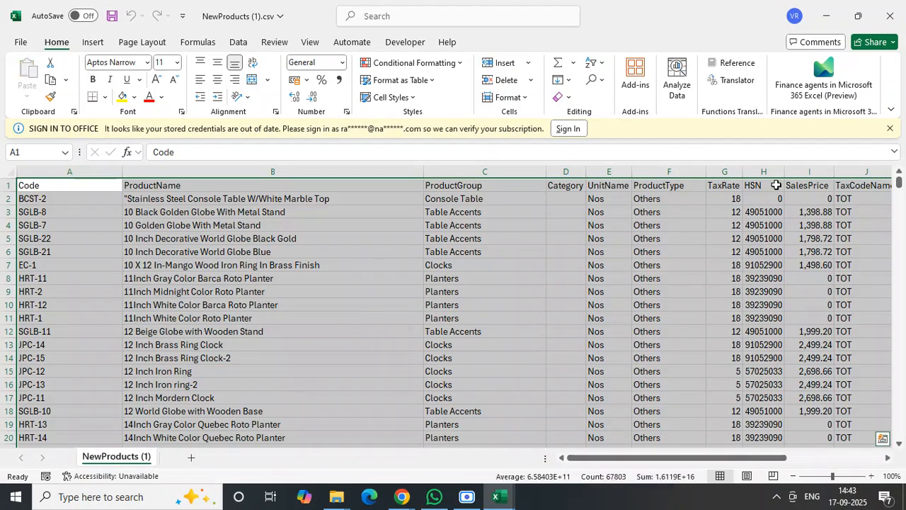
pyautogui.click(890, 16)
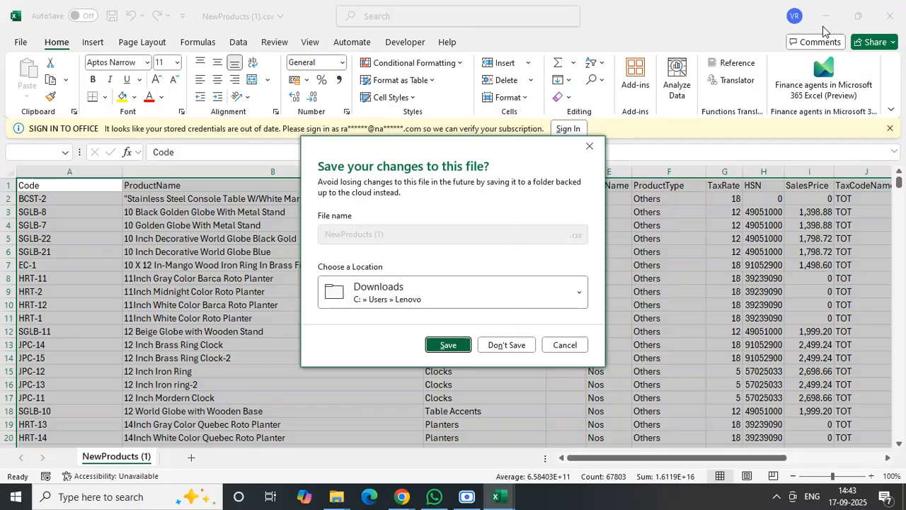
pyautogui.click(516, 345)
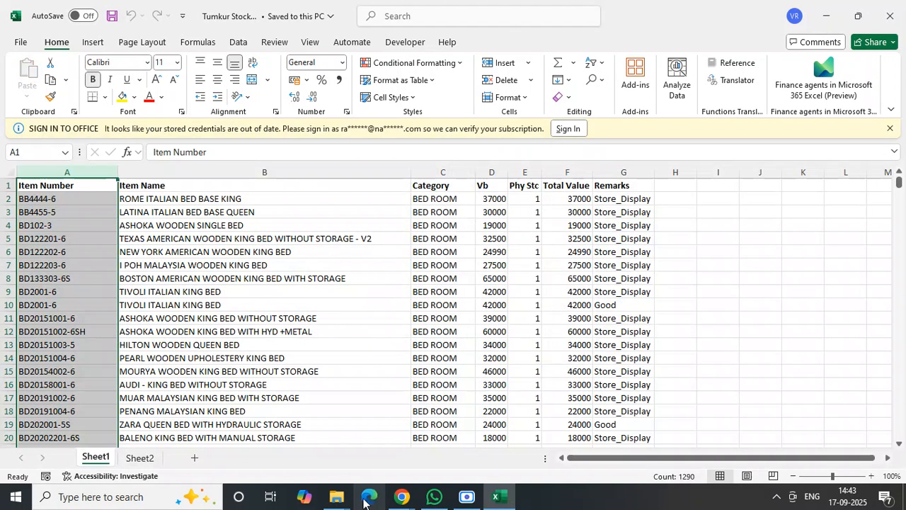
# - Switch to File Explorer and delete NewProducts (1).csv from the Downloads folder
pyautogui.moveTo(337, 496)
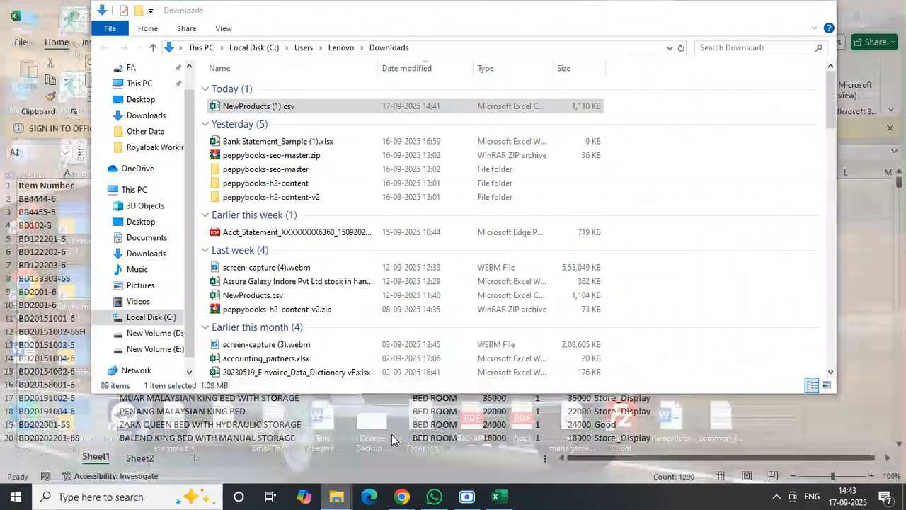
pyautogui.click(392, 439)
pyautogui.press('Delete')
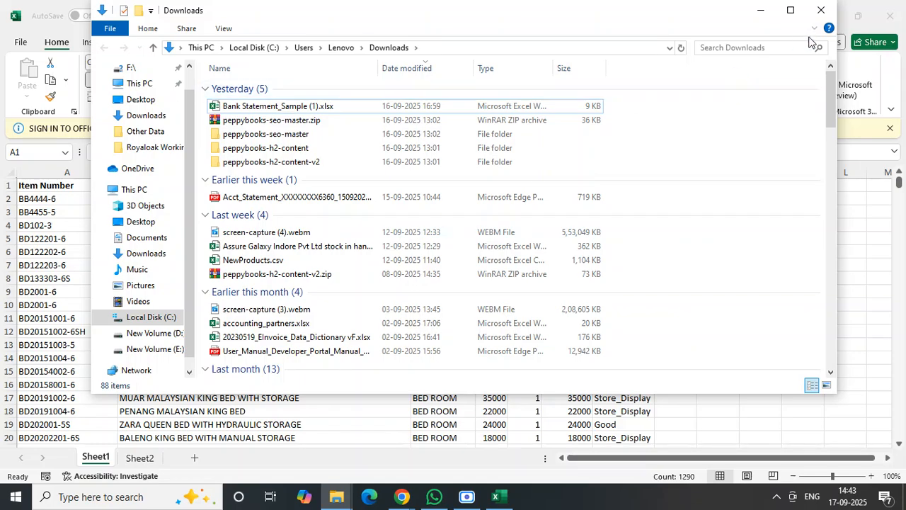
# - Delete Bank Statement_Sample (1).xlsx from the Downloads folder and close the folder window
pyautogui.click(318, 108)
pyautogui.press('Delete')
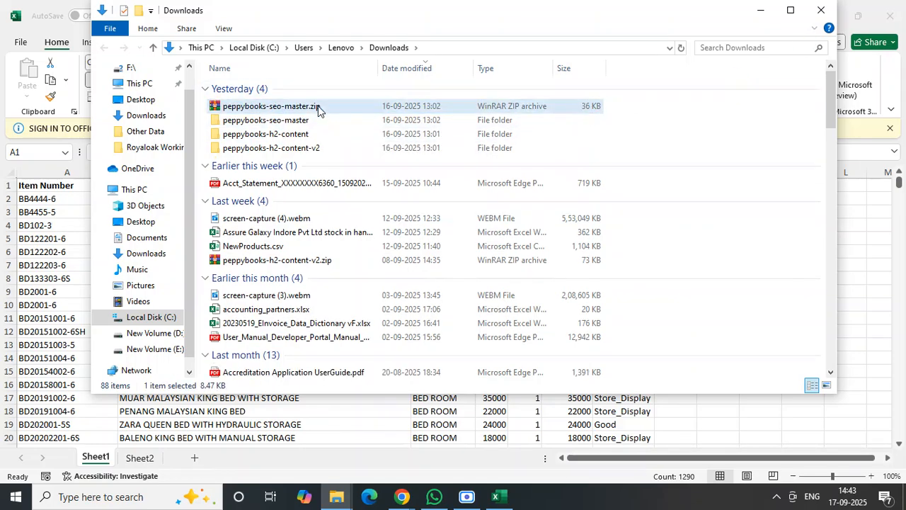
pyautogui.click(821, 10)
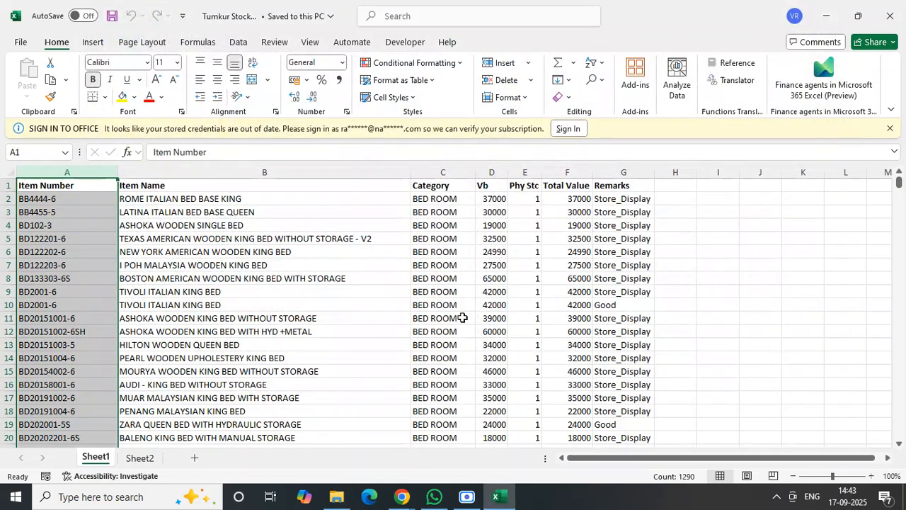
# - Open System Products.xlsx from the Royaloak Workings folder and add a new blank sheet to it
pyautogui.click(336, 497)
pyautogui.click(270, 324)
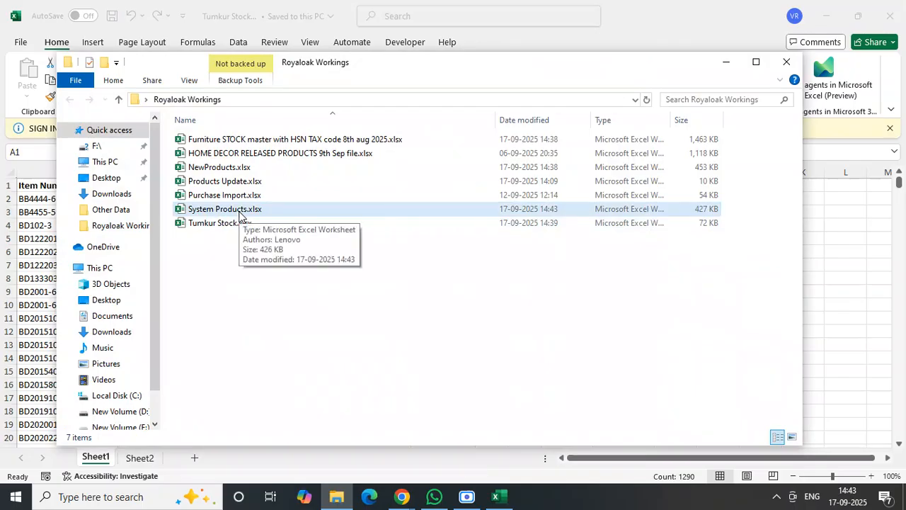
pyautogui.click(229, 211)
pyautogui.doubleClick(227, 211)
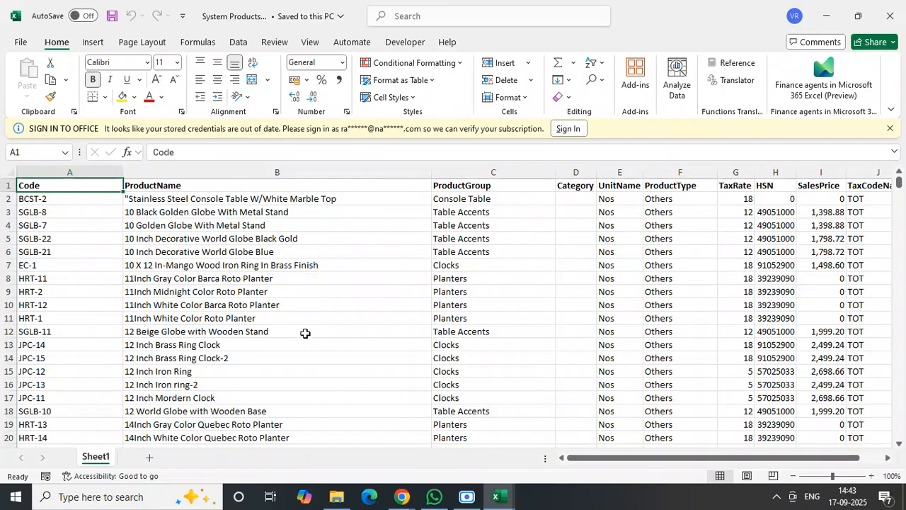
pyautogui.click(150, 457)
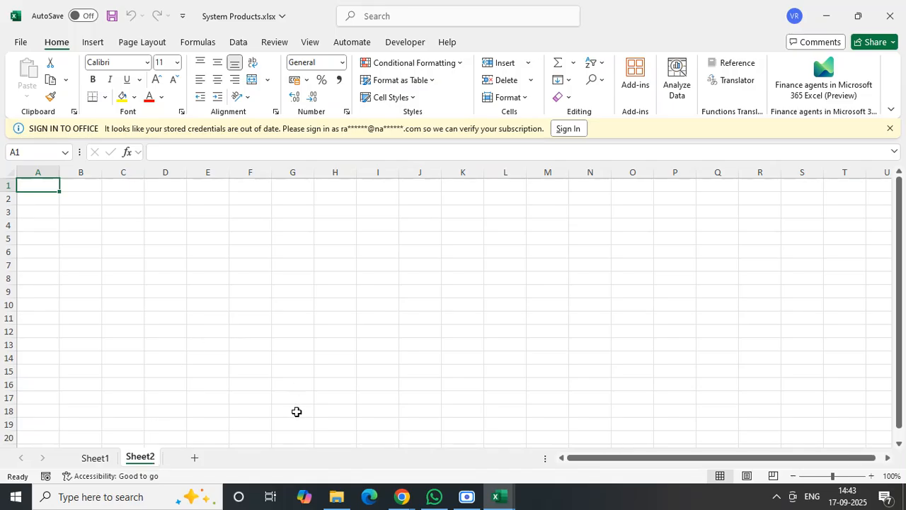
# - Close Tumkur Stock.xlsx and reopen it from the Royaloak Workings folder
pyautogui.click(500, 496)
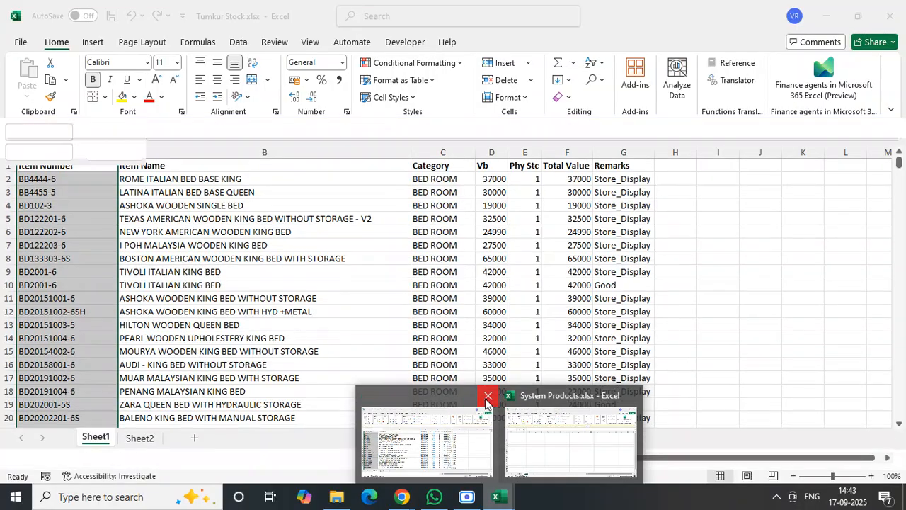
pyautogui.click(488, 398)
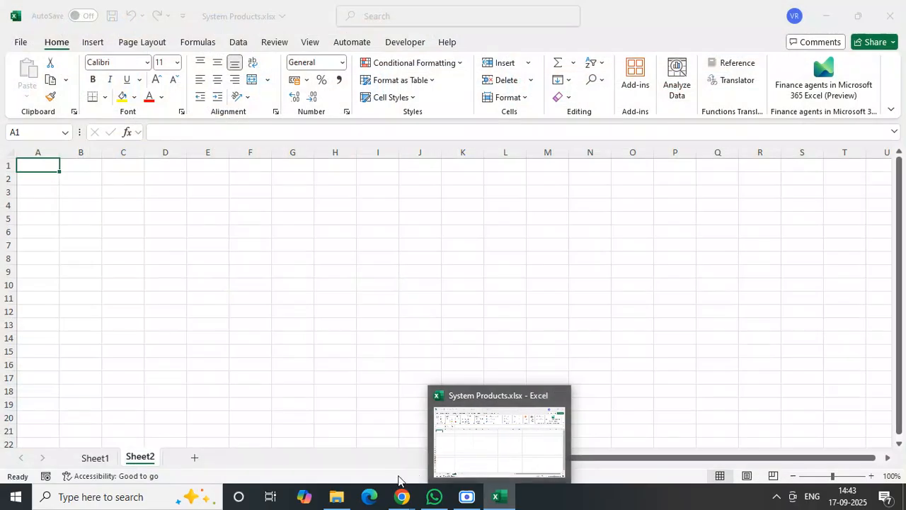
pyautogui.click(336, 496)
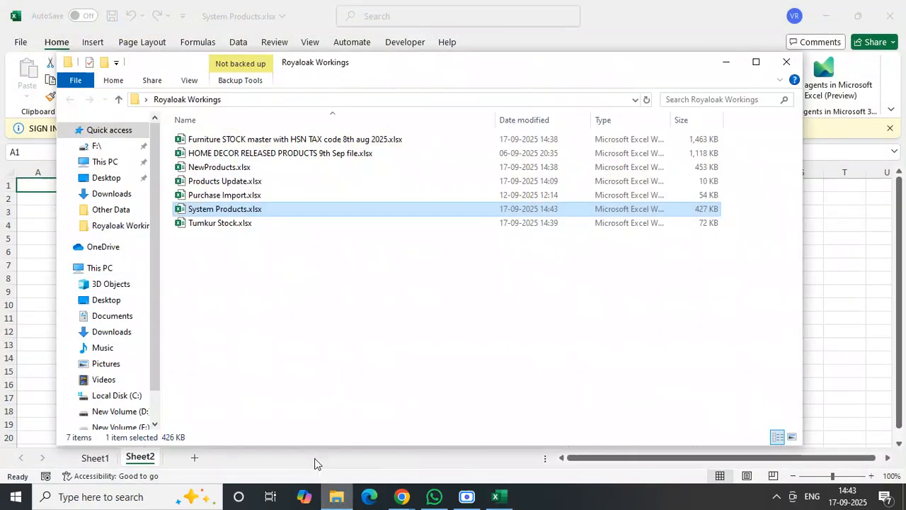
pyautogui.click(276, 286)
pyautogui.doubleClick(222, 225)
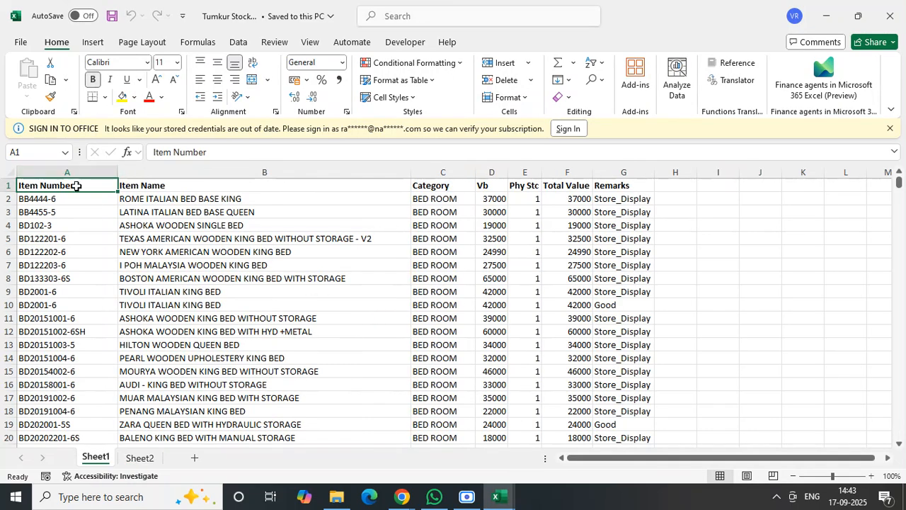
# - Copy the whole Item Number column with its header from Tumkur Stock.xlsx and paste it at A1 on Sheet2 of System Products.xlsx
pyautogui.hotkey('ctrl', 'shift', 'Down')
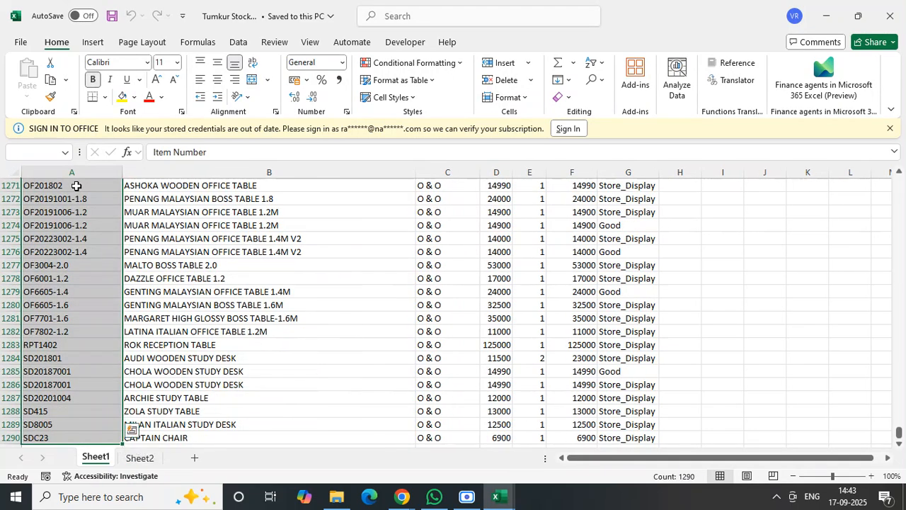
pyautogui.click(76, 185)
pyautogui.hotkey('ctrl', 'Home')
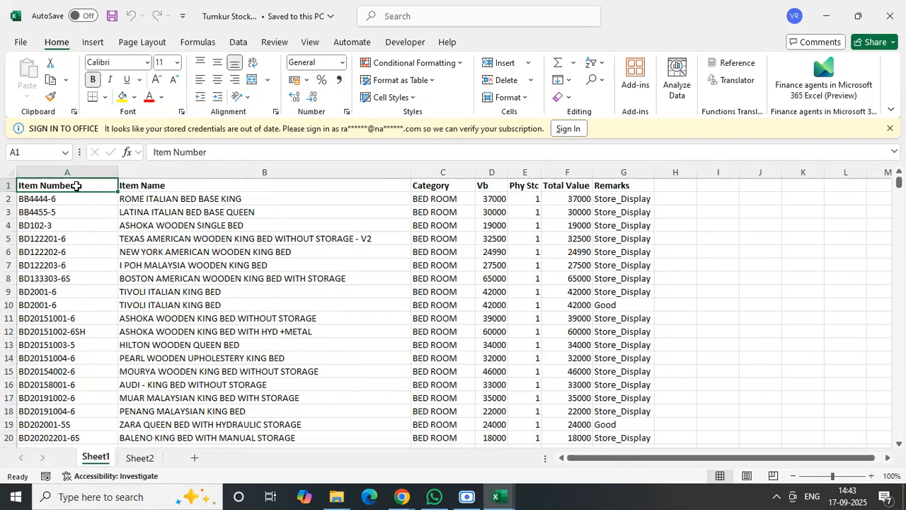
pyautogui.hotkey('ctrl', 'shift', 'Down')
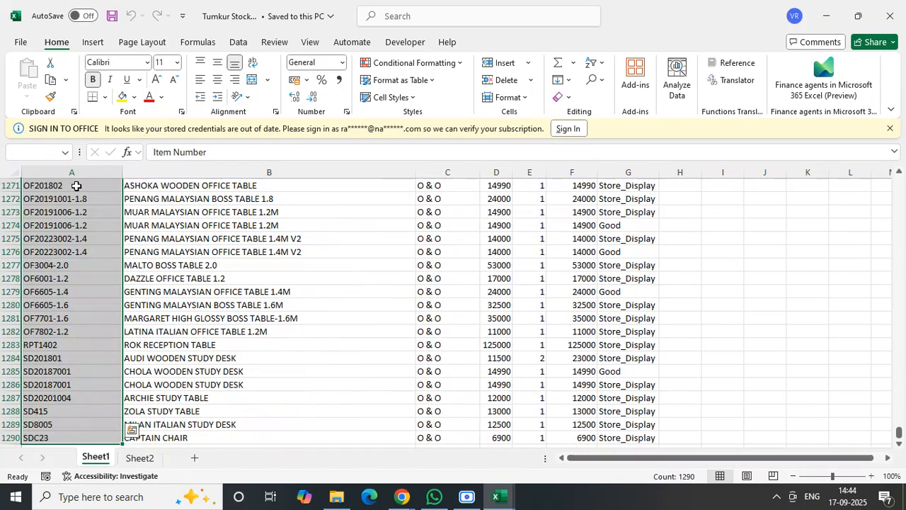
pyautogui.hotkey('ctrl', 'c')
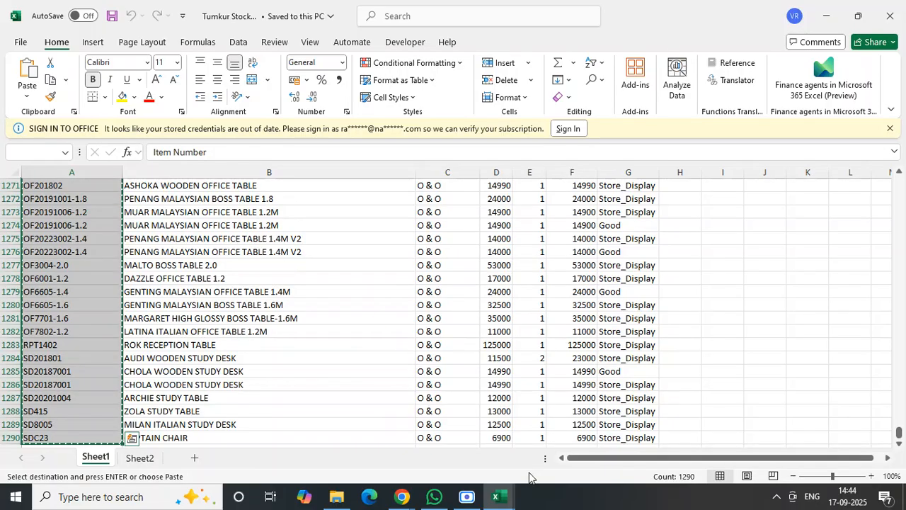
pyautogui.moveTo(499, 496)
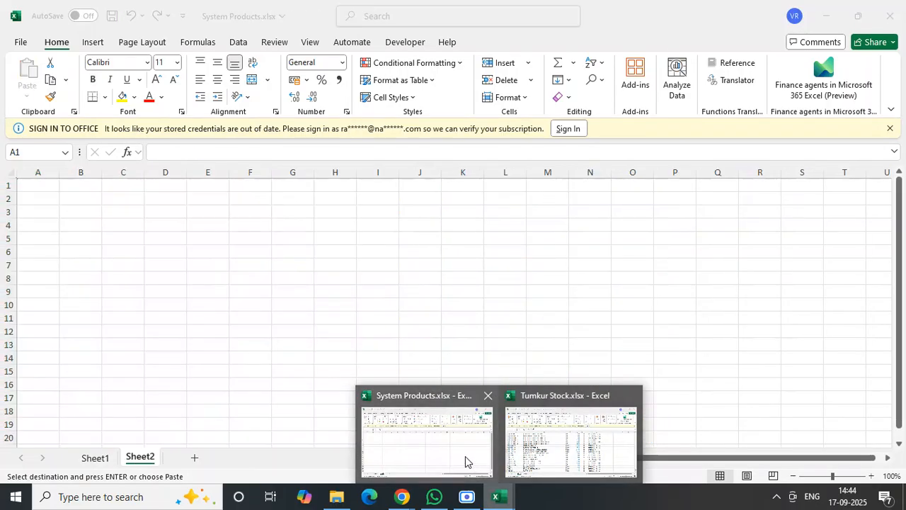
pyautogui.click(466, 457)
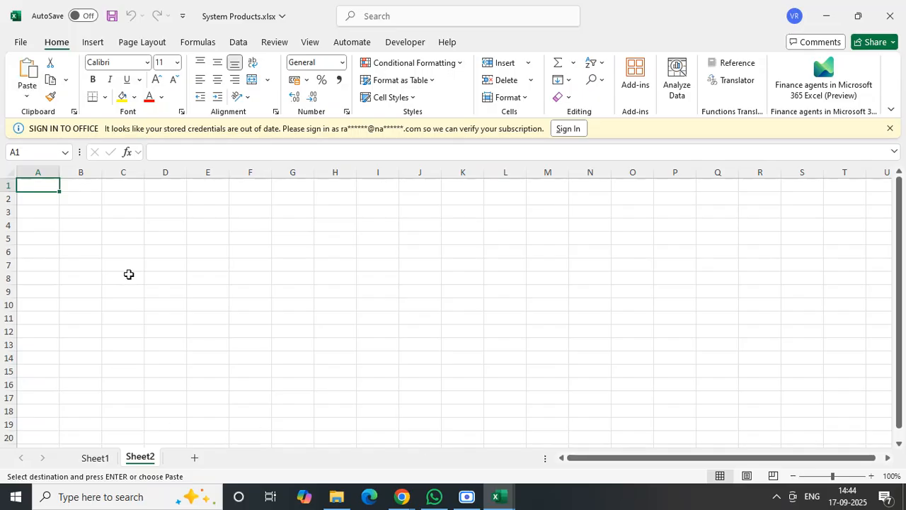
pyautogui.hotkey('ctrl', 'v')
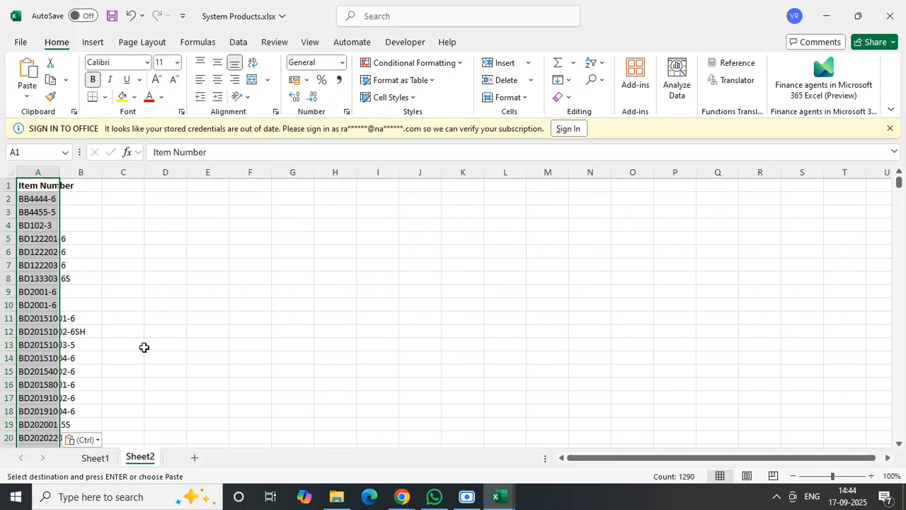
# - Autofit the width of column A on Sheet2 and save the workbook
pyautogui.click(121, 305)
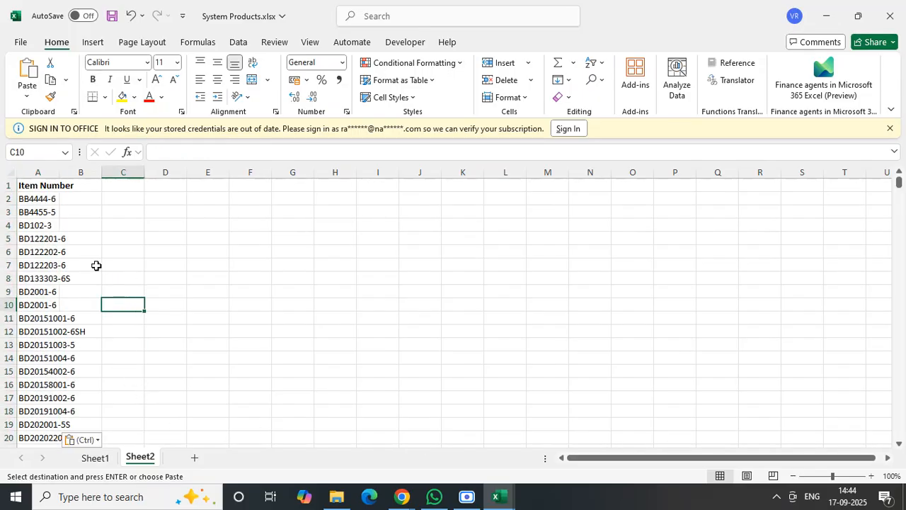
pyautogui.doubleClick(60, 172)
pyautogui.click(141, 249)
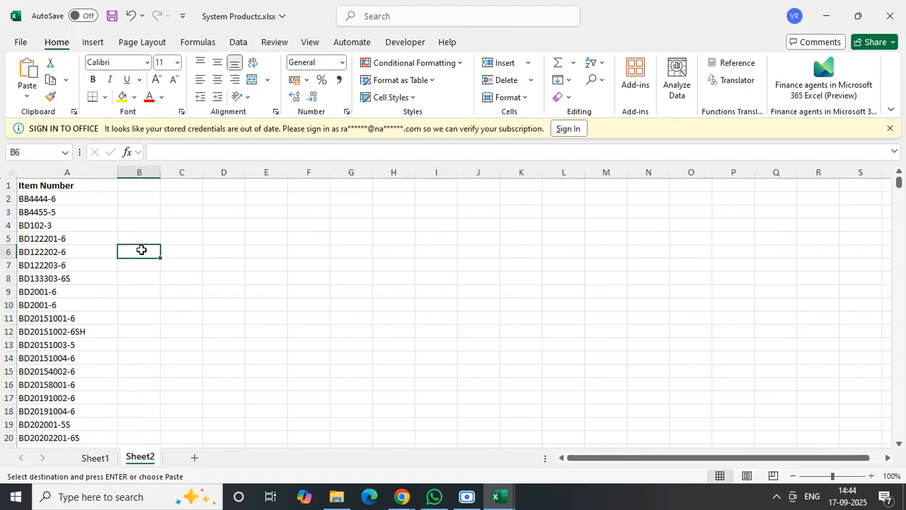
pyautogui.click(89, 186)
pyautogui.click(112, 16)
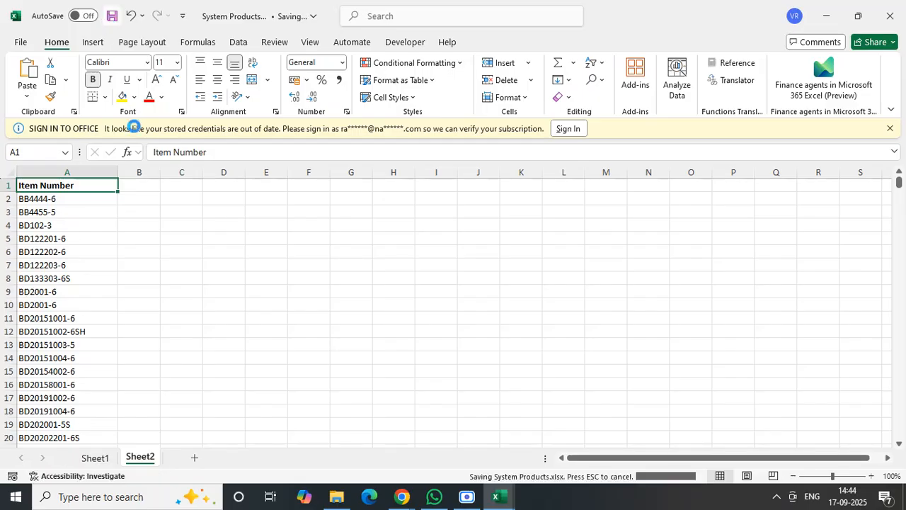
# - Check the product table on Sheet1, then enter the header Name in cell B1 of Sheet2
pyautogui.click(96, 459)
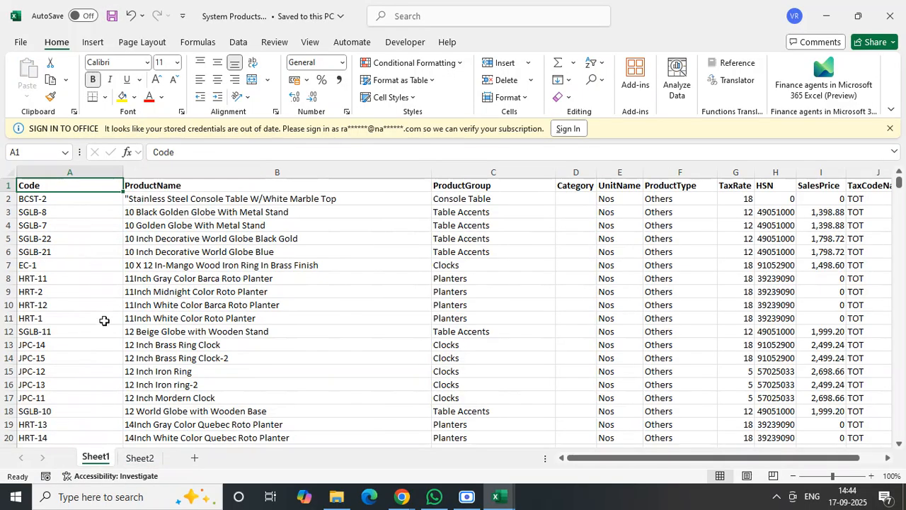
pyautogui.click(140, 458)
pyautogui.click(146, 187)
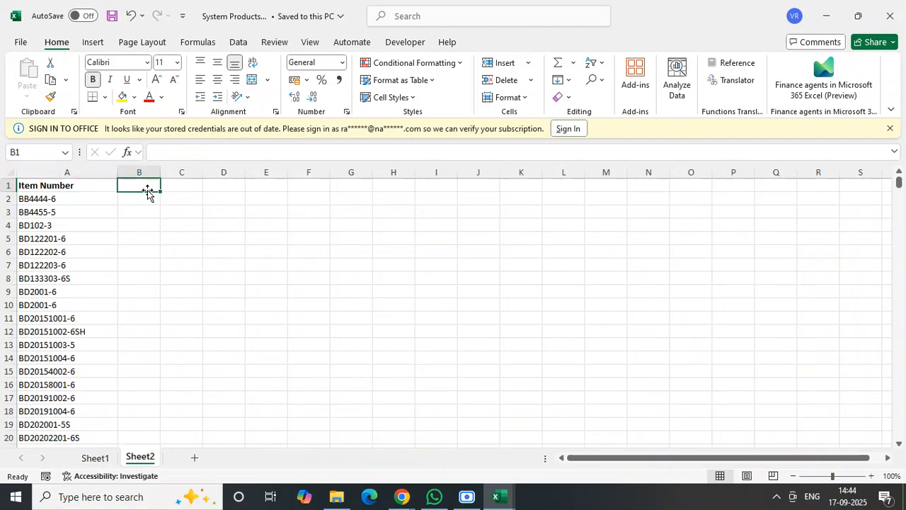
pyautogui.write('Name')
pyautogui.press('Return')
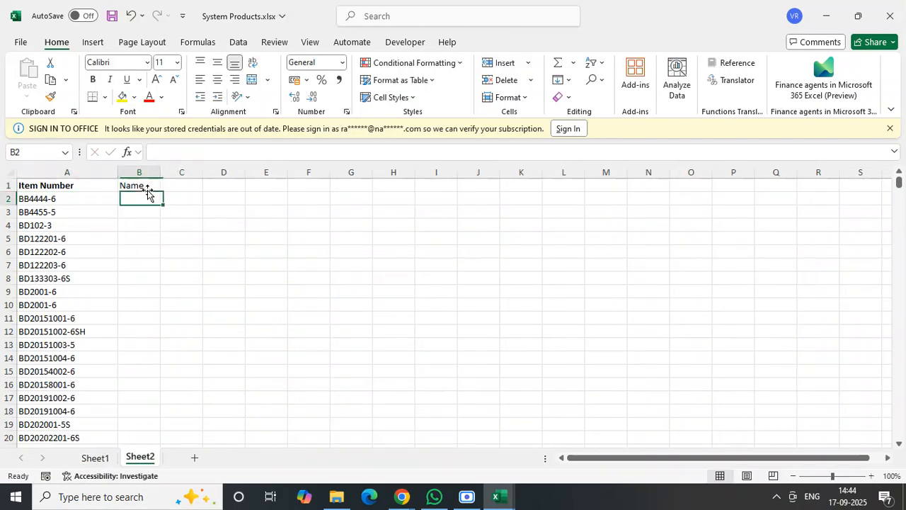
# - Enter the formula =VLOOKUP(A2,Sheet1!A:J,2,False) in cell B2 to look up the product name for the first item number
pyautogui.write('=vlo')
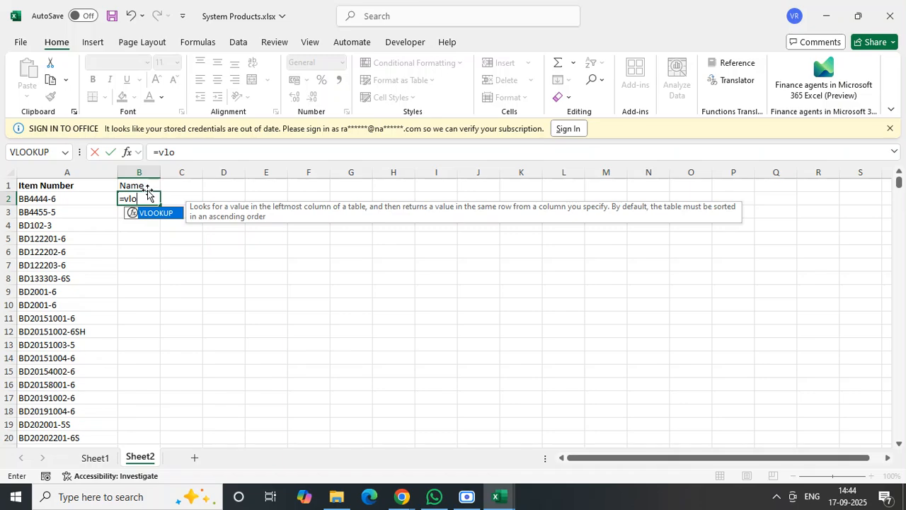
pyautogui.press('Tab')
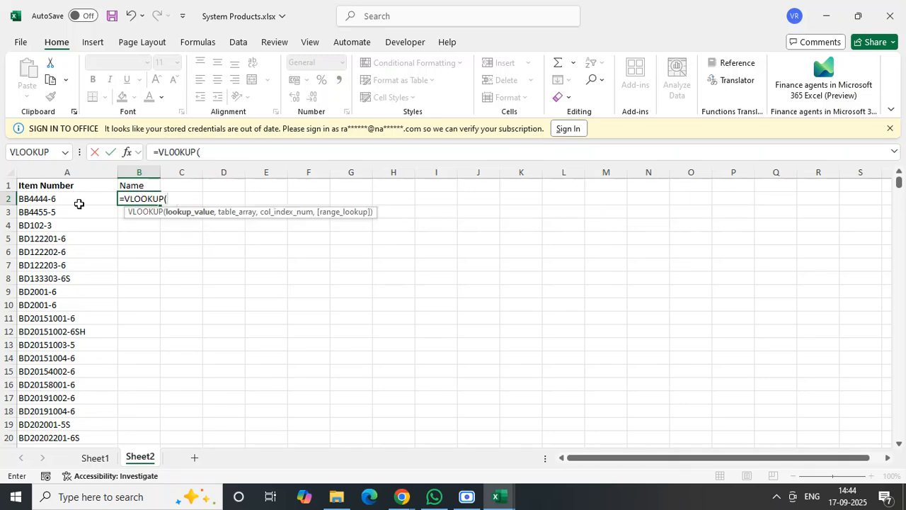
pyautogui.click(63, 201)
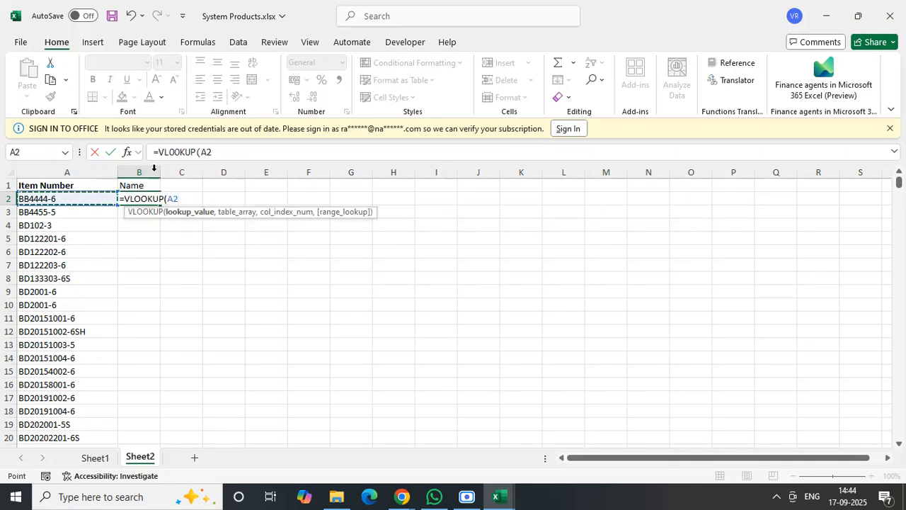
pyautogui.write(',')
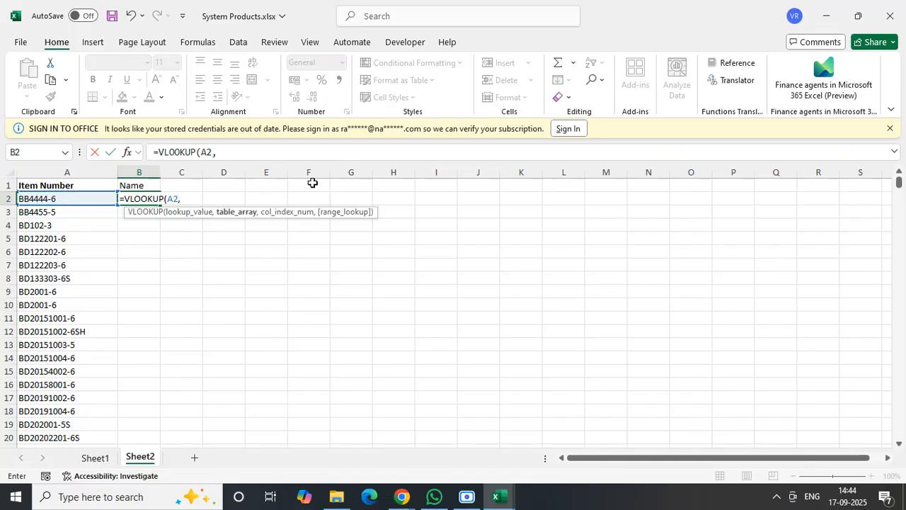
pyautogui.write('Sheet1!A:J')
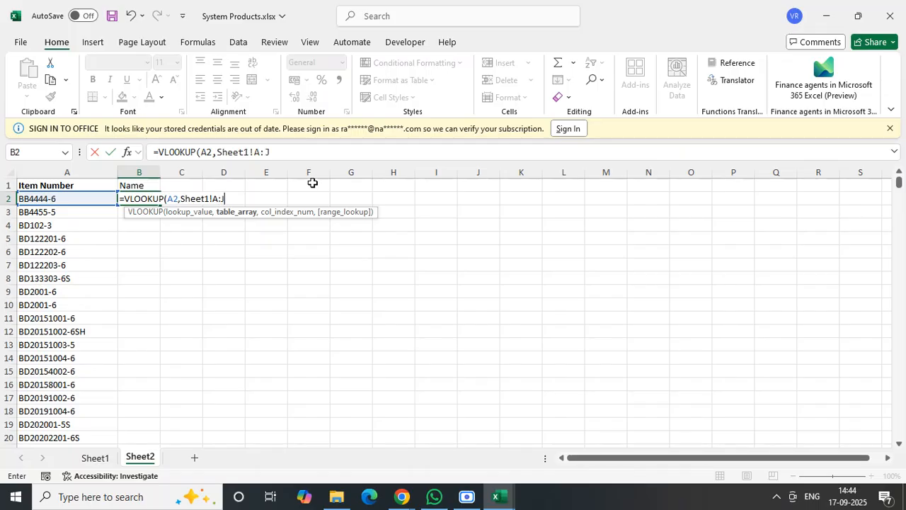
pyautogui.write(',')
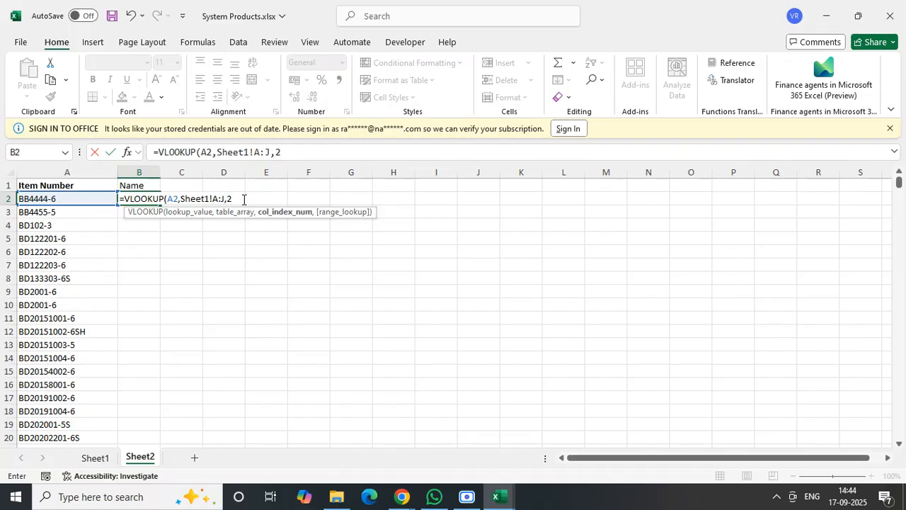
pyautogui.write('2,F')
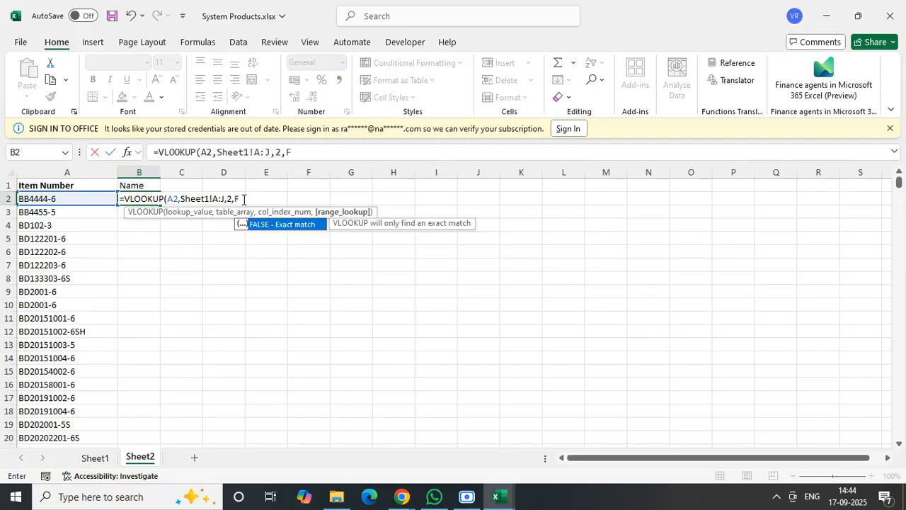
pyautogui.write('alse')
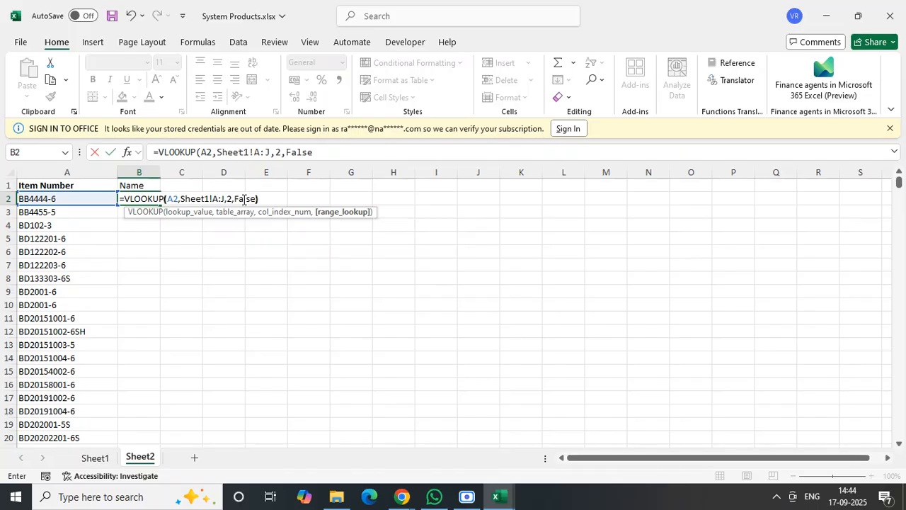
pyautogui.write(')')
pyautogui.press('Return')
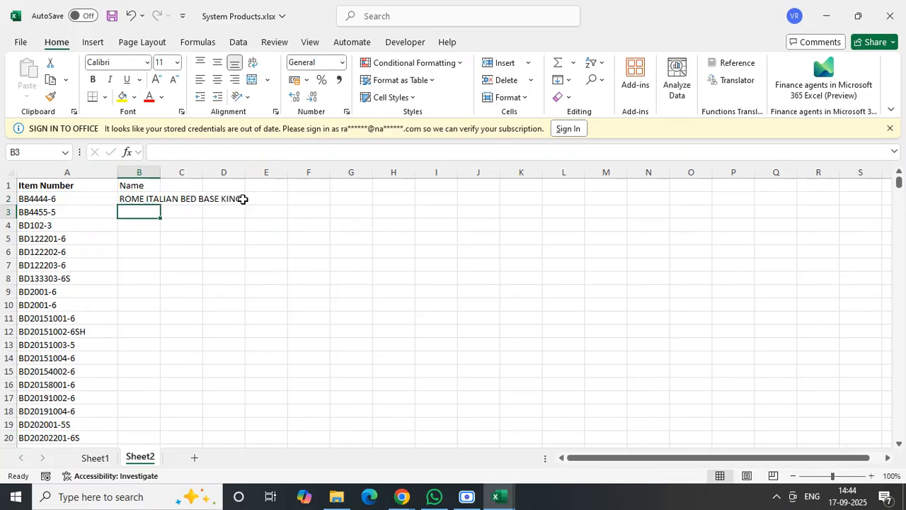
# - Autofit column B and fill the B2 lookup formula down beside all the item numbers
pyautogui.doubleClick(161, 173)
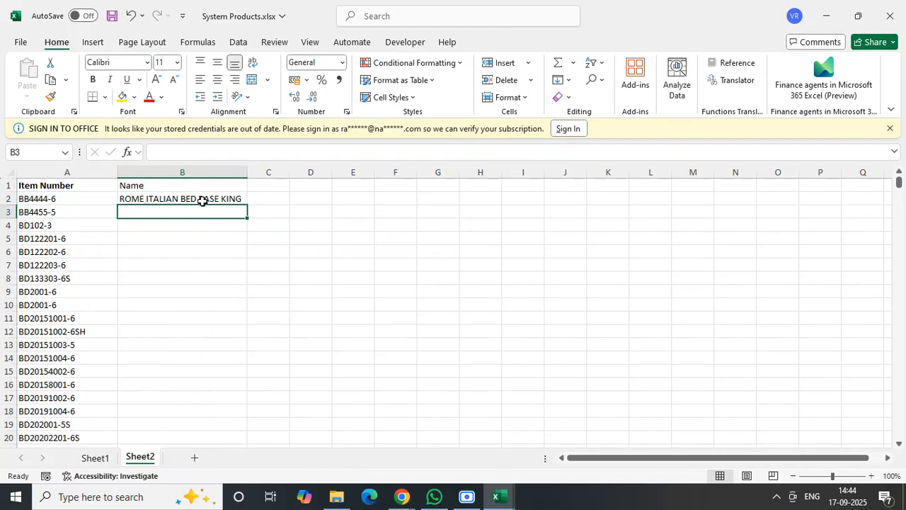
pyautogui.click(203, 200)
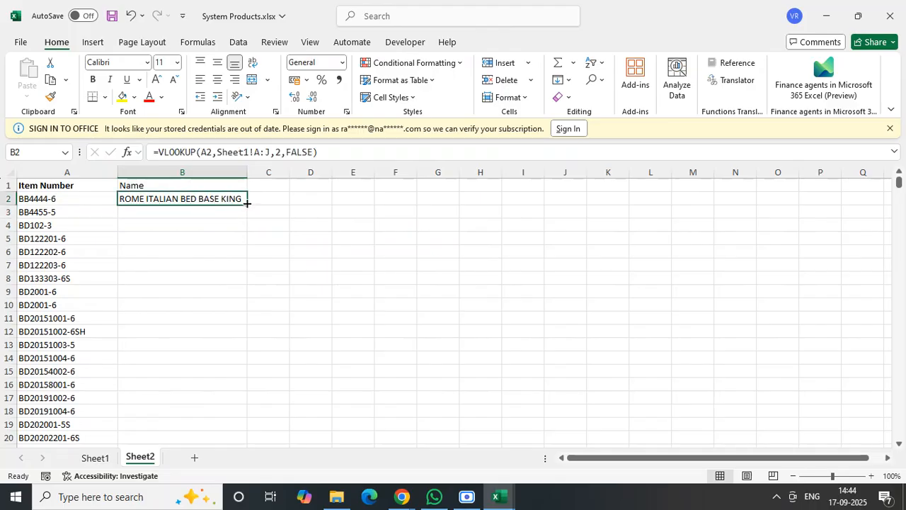
pyautogui.doubleClick(246, 204)
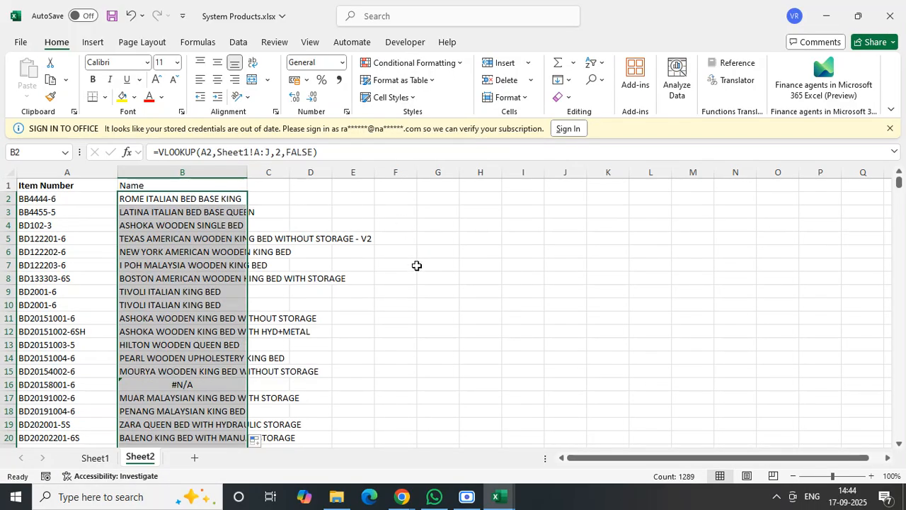
pyautogui.click(257, 206)
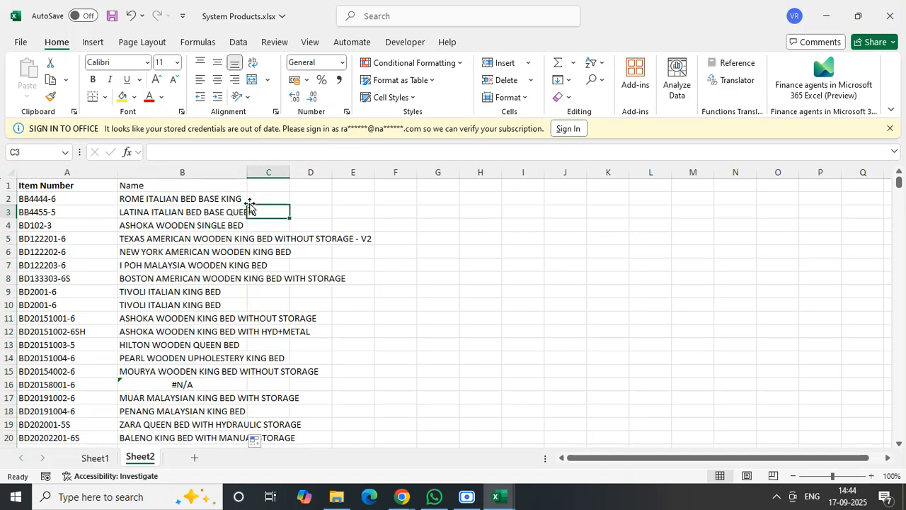
# - Autofit column B to the product names and turn on filters for the Sheet2 table
pyautogui.click(245, 202)
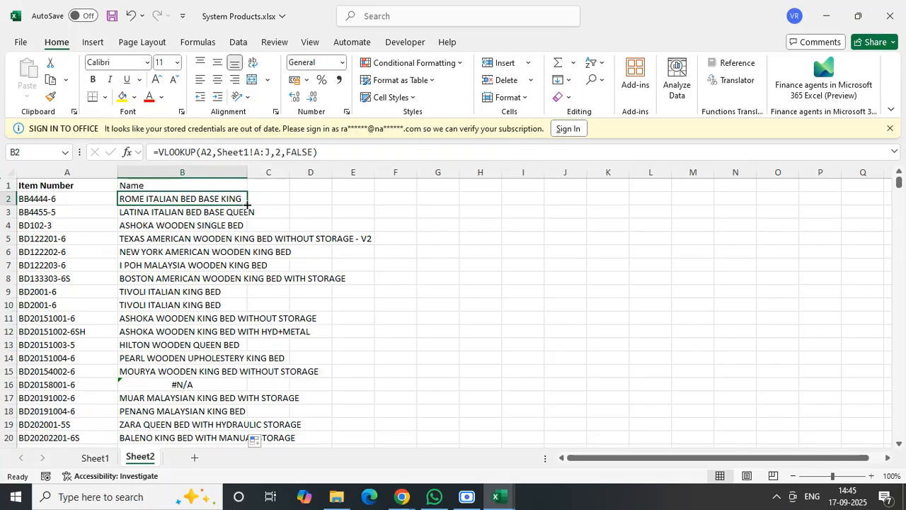
pyautogui.doubleClick(247, 172)
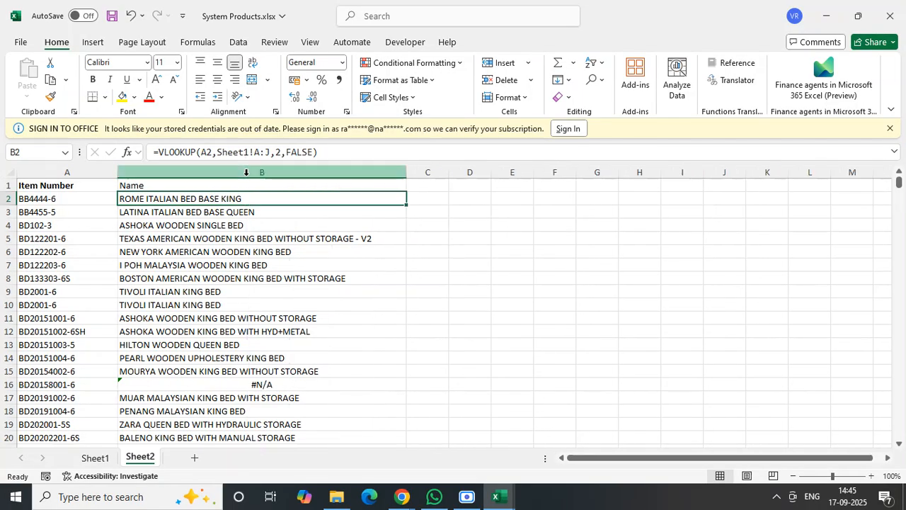
pyautogui.click(11, 173)
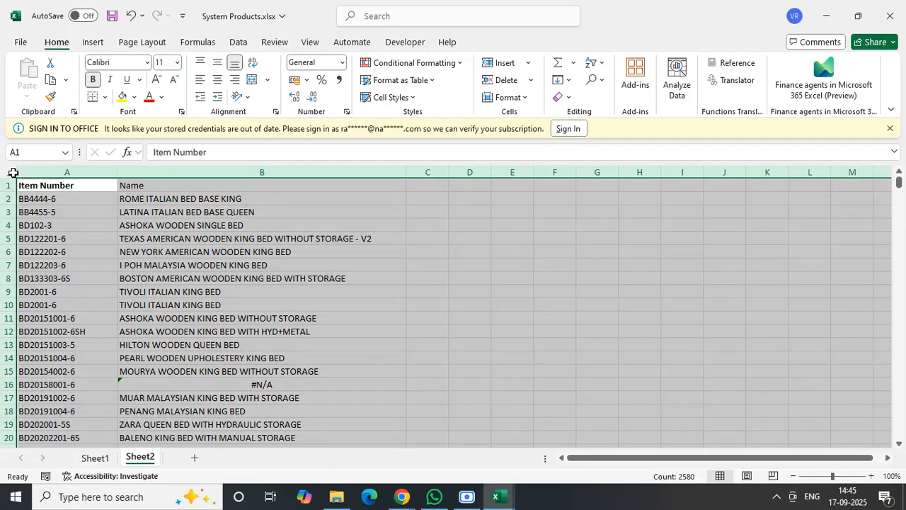
pyautogui.click(246, 46)
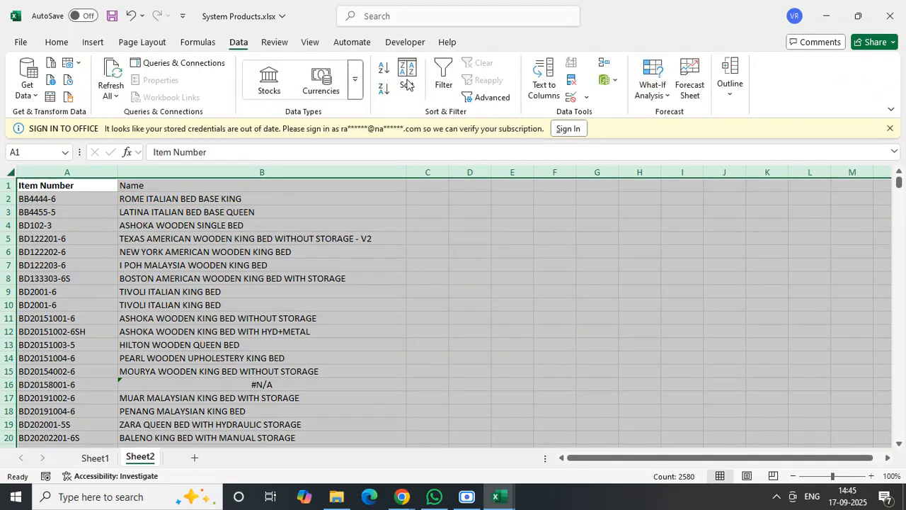
pyautogui.click(443, 81)
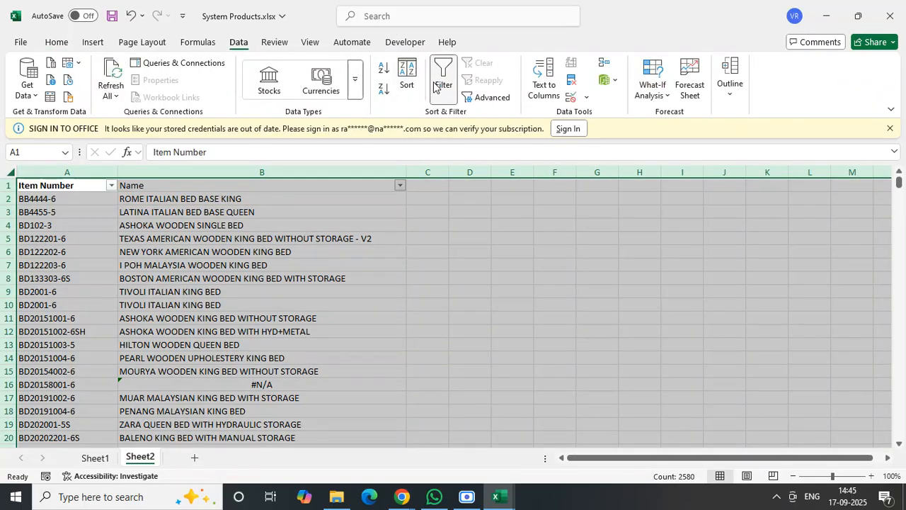
# - Filter the Name column to show only the #N/A entries
pyautogui.click(394, 240)
pyautogui.click(401, 186)
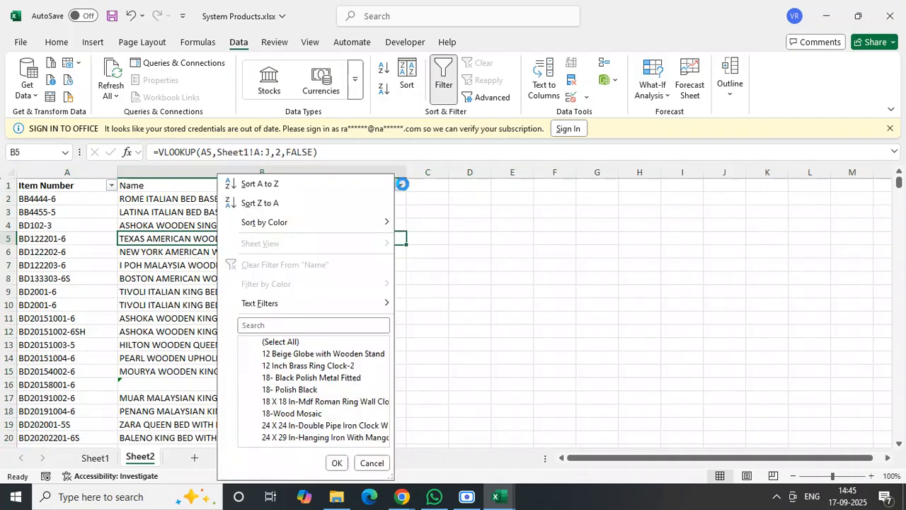
pyautogui.click(257, 342)
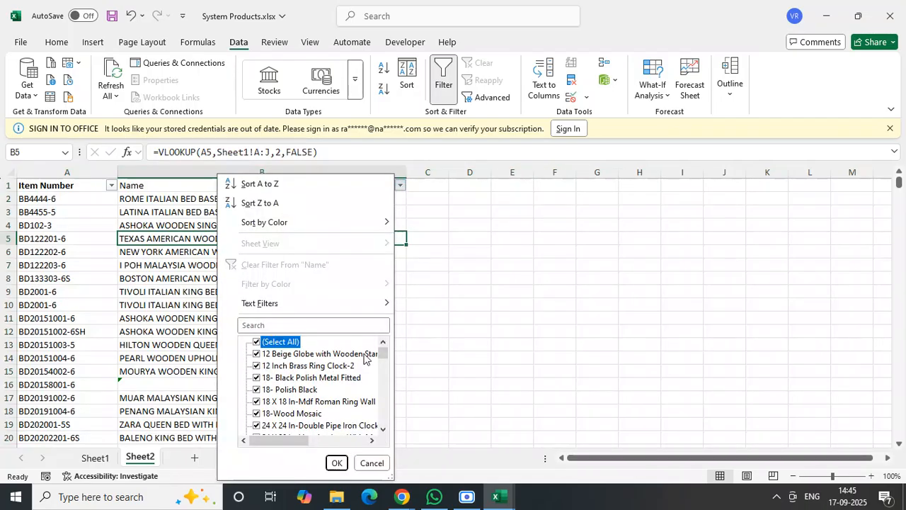
pyautogui.moveTo(385, 350); pyautogui.dragTo(385, 433)
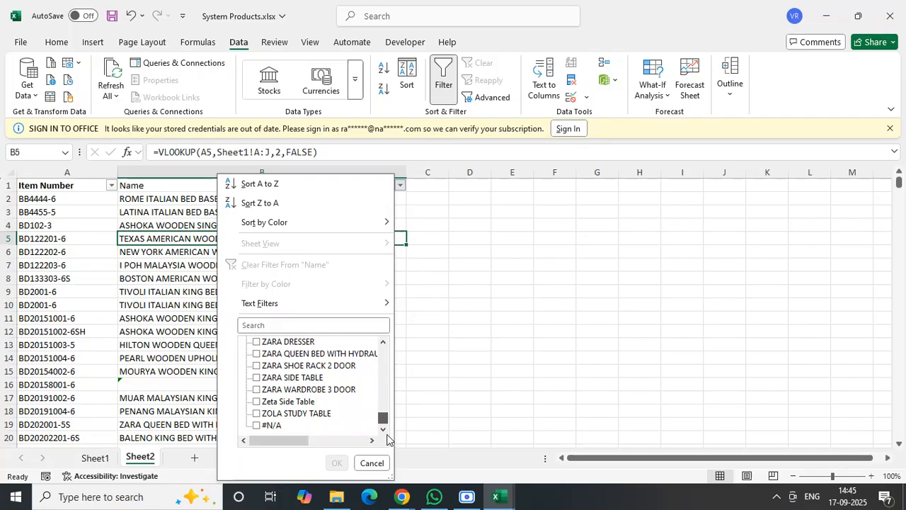
pyautogui.click(257, 425)
pyautogui.click(336, 463)
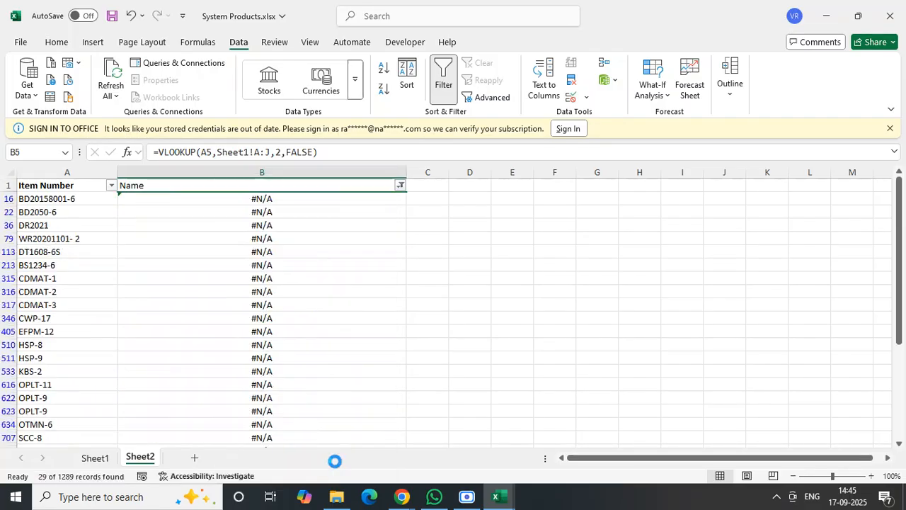
# - Review the filtered #N/A rows on Sheet2, selecting the item numbers from the header down to the last entry
pyautogui.click(320, 254)
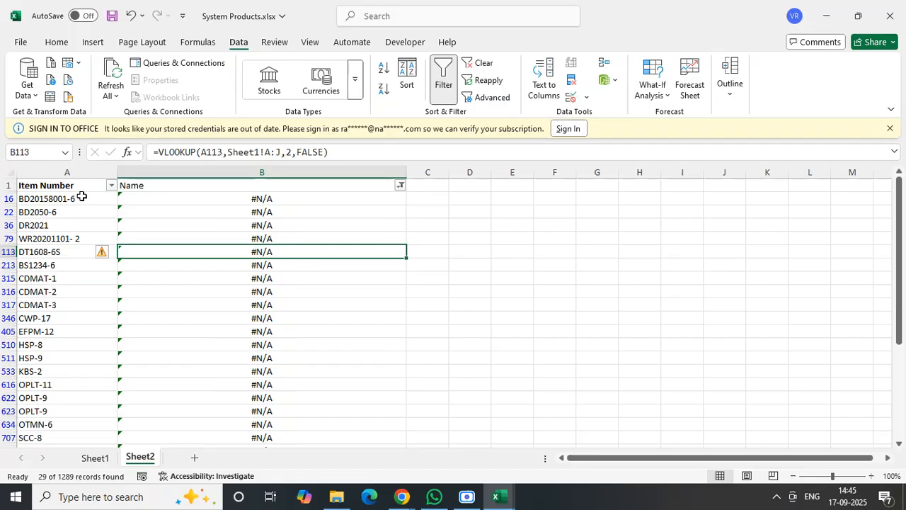
pyautogui.moveTo(78, 198); pyautogui.dragTo(290, 198)
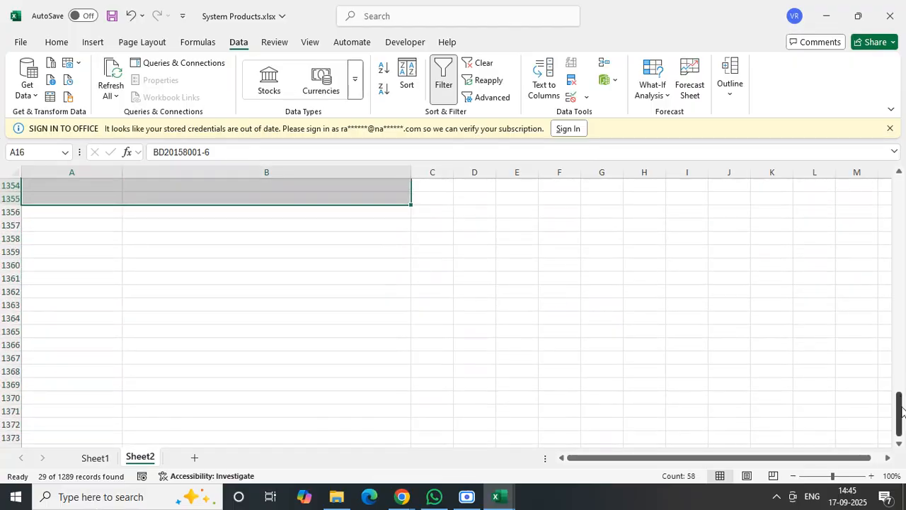
pyautogui.moveTo(899, 414); pyautogui.dragTo(900, 186)
pyautogui.click(361, 306)
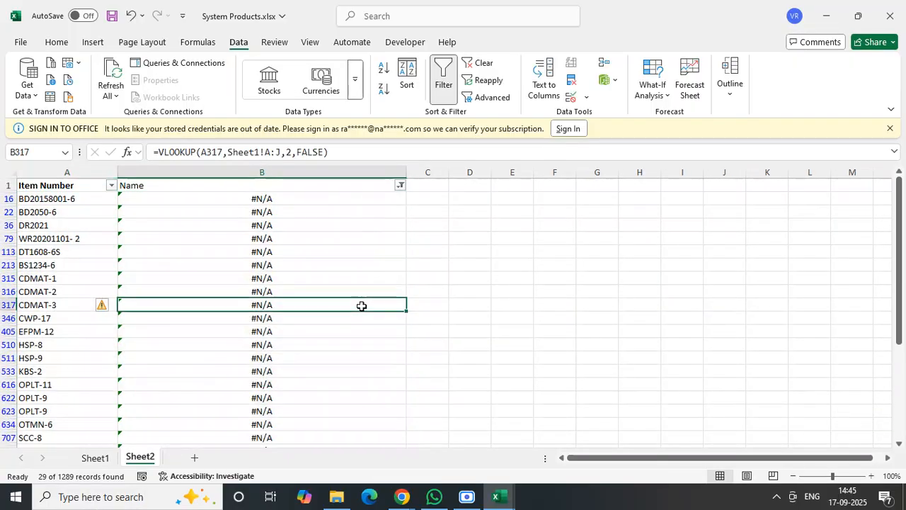
pyautogui.click(68, 172)
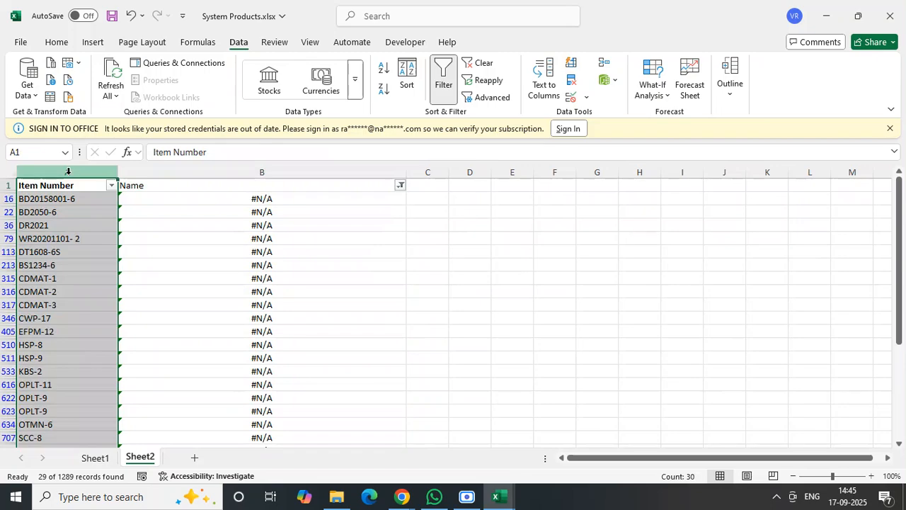
pyautogui.click(97, 251)
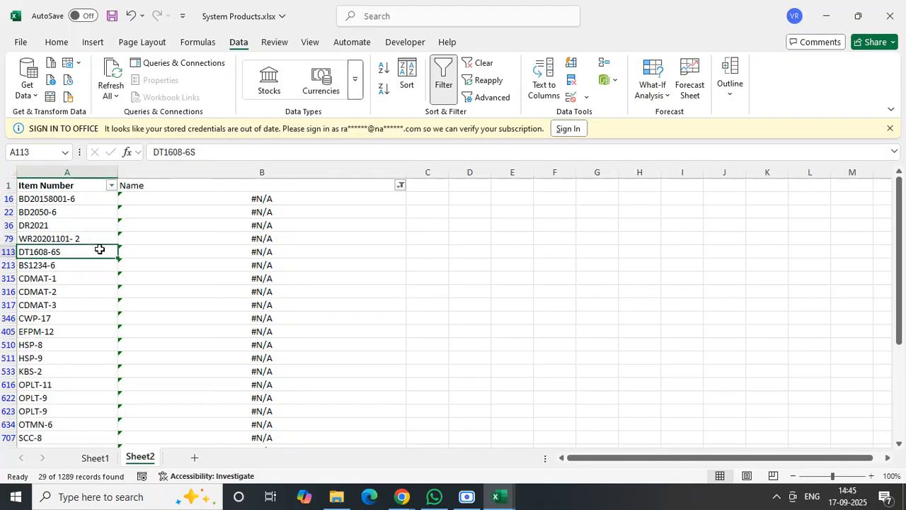
pyautogui.click(69, 188)
pyautogui.hotkey('ctrl', 'shift', 'Down')
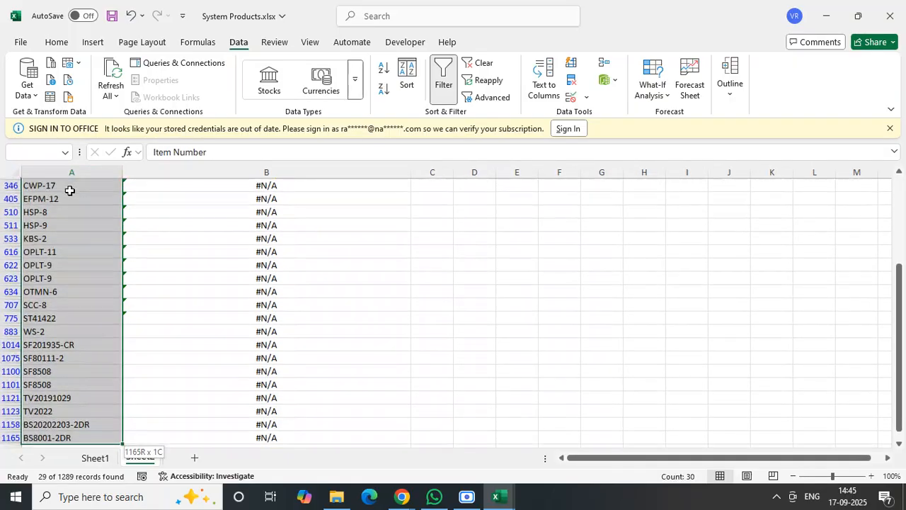
# - Open Furniture STOCK master with HSN TAX code 8th aug 2025.xlsx from the Royaloak Workings folder and add a new worksheet
pyautogui.click(337, 496)
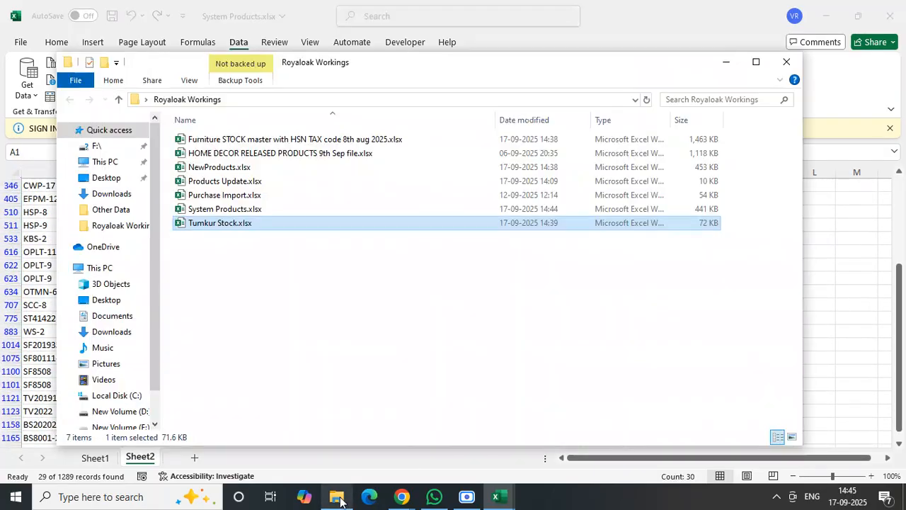
pyautogui.click(289, 334)
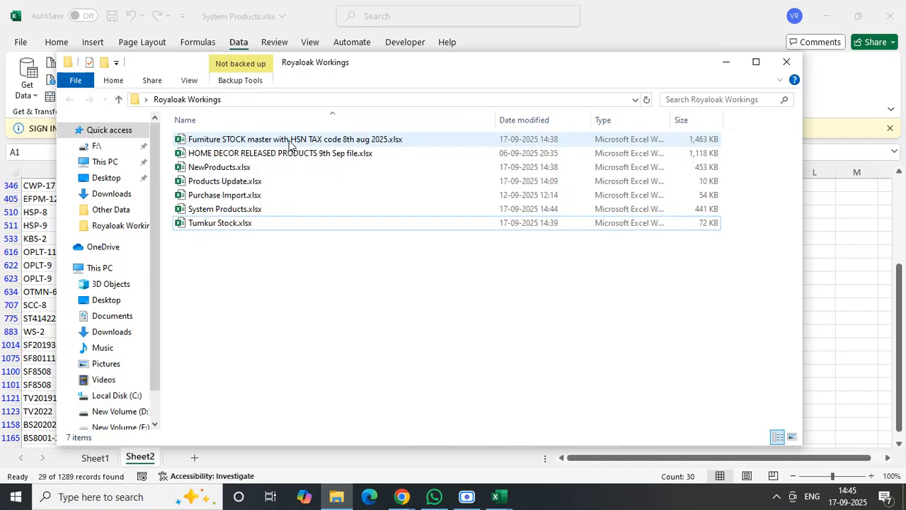
pyautogui.click(288, 141)
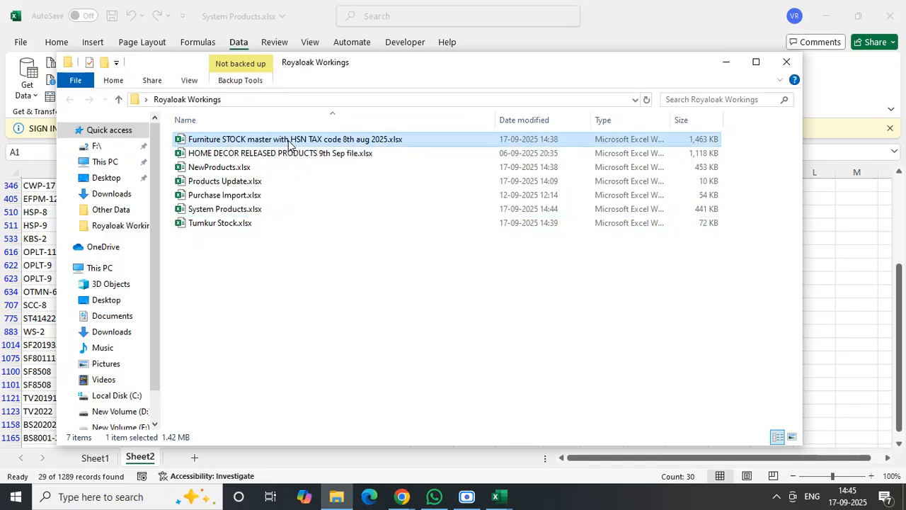
pyautogui.press('Return')
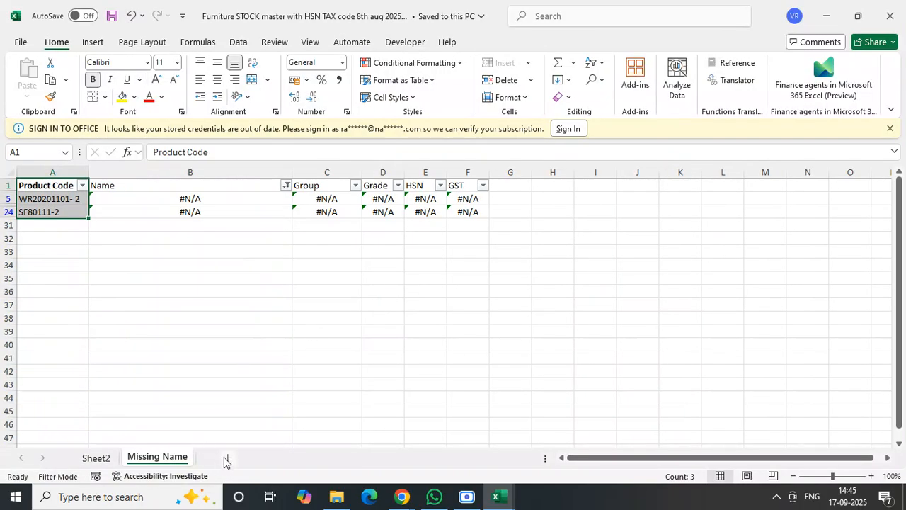
pyautogui.click(227, 461)
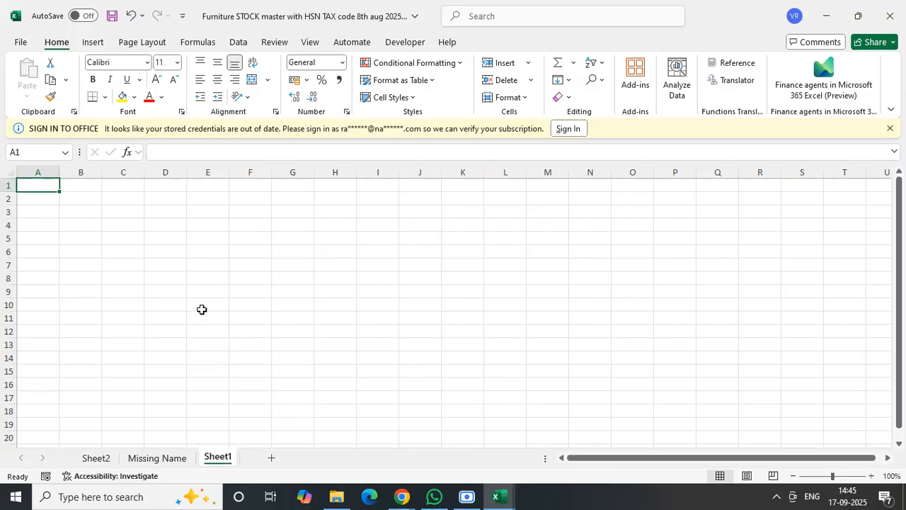
# - Copy the header row and first visible row, columns A to F, from the Missing Name sheet to cell A1 of Sheet1
pyautogui.click(157, 458)
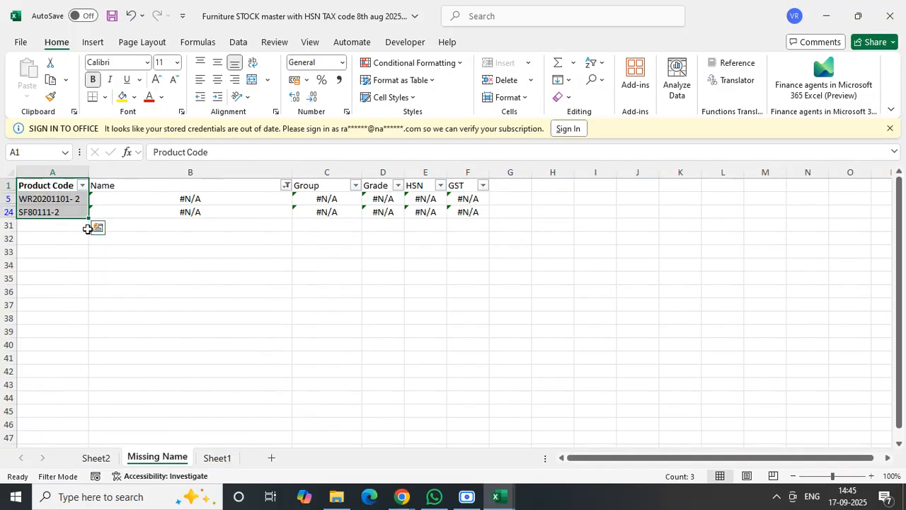
pyautogui.click(160, 295)
pyautogui.moveTo(50, 183)
pyautogui.mouseDown()
pyautogui.moveTo(403, 186)
pyautogui.moveTo(481, 198)
pyautogui.mouseUp()
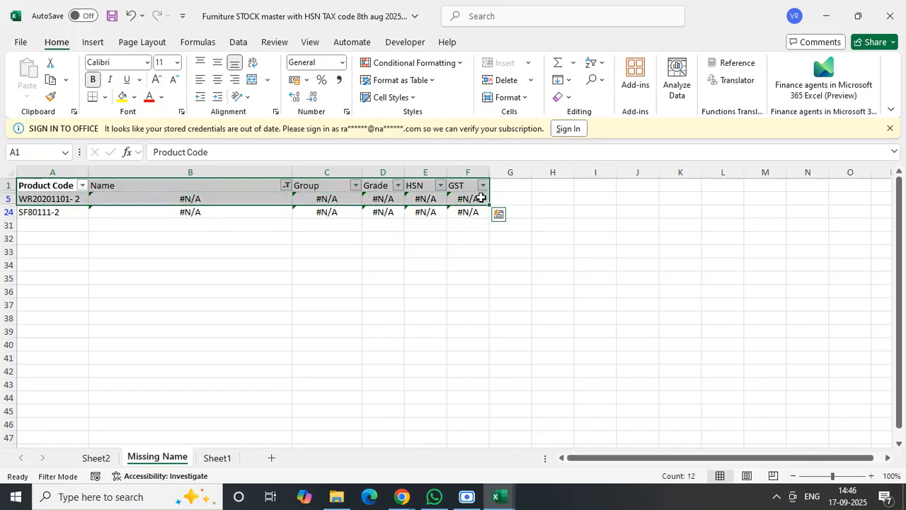
pyautogui.hotkey('ctrl', 'c')
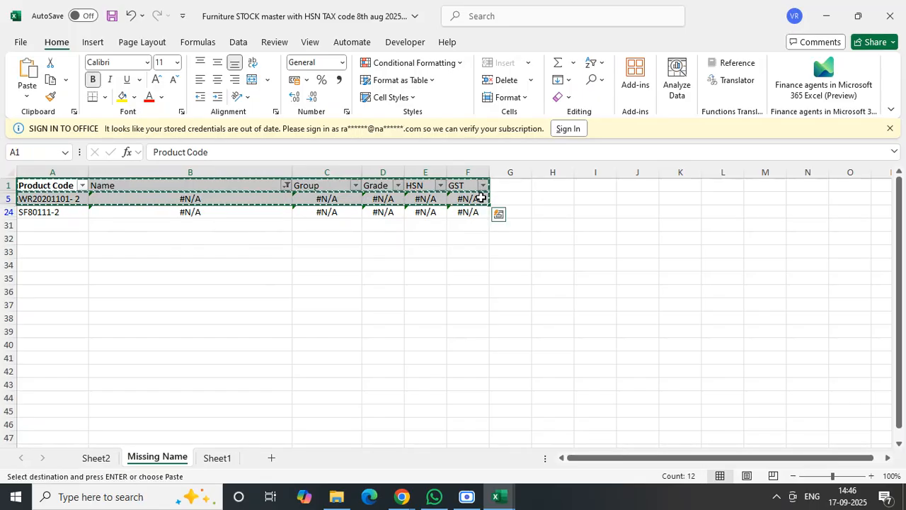
pyautogui.click(219, 458)
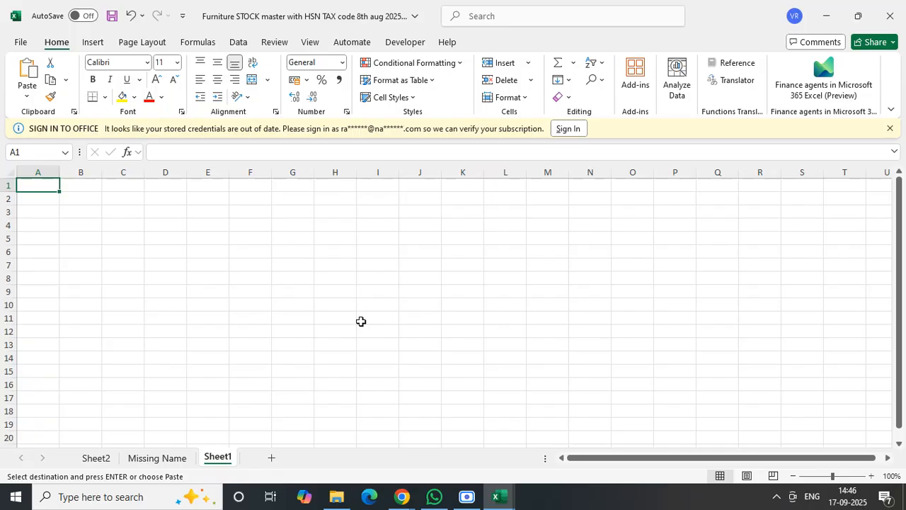
pyautogui.hotkey('ctrl', 'v')
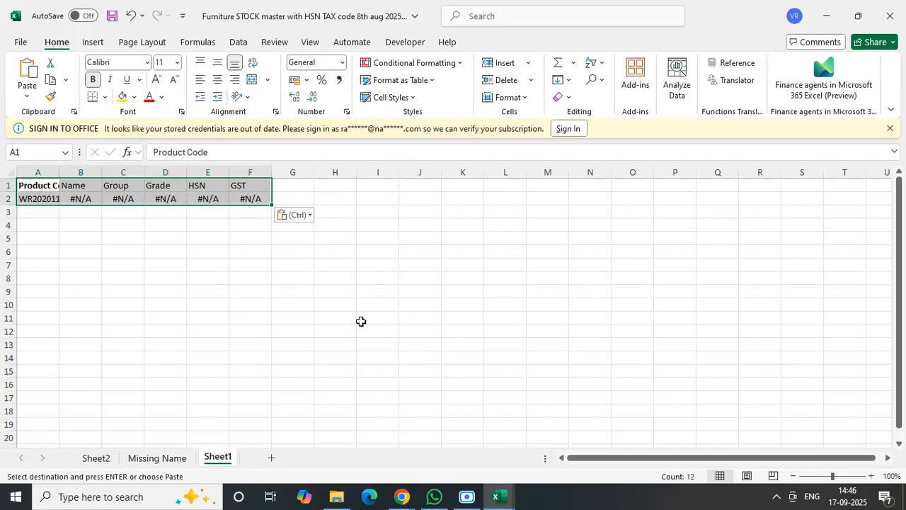
pyautogui.click(361, 322)
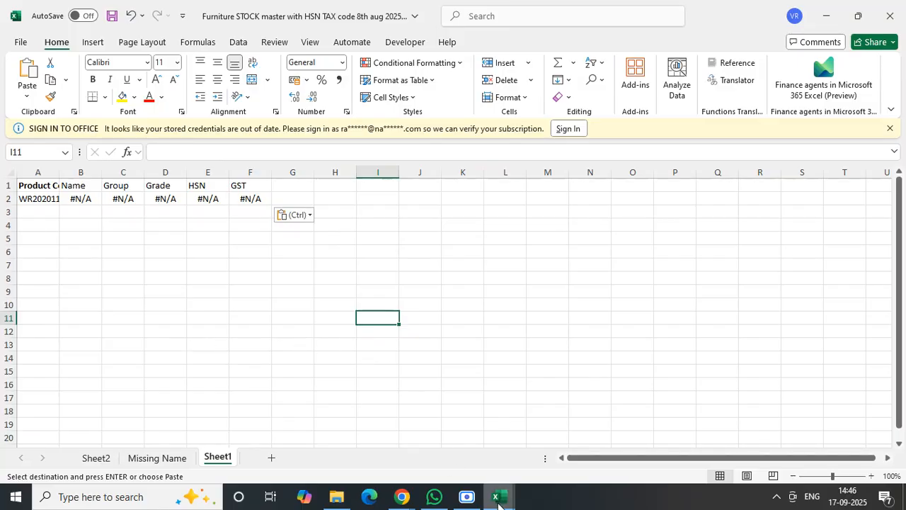
# - Switch to System Products.xlsx and copy all filtered #N/A item numbers on Sheet2, without the header
pyautogui.moveTo(499, 502)
pyautogui.moveTo(494, 442)
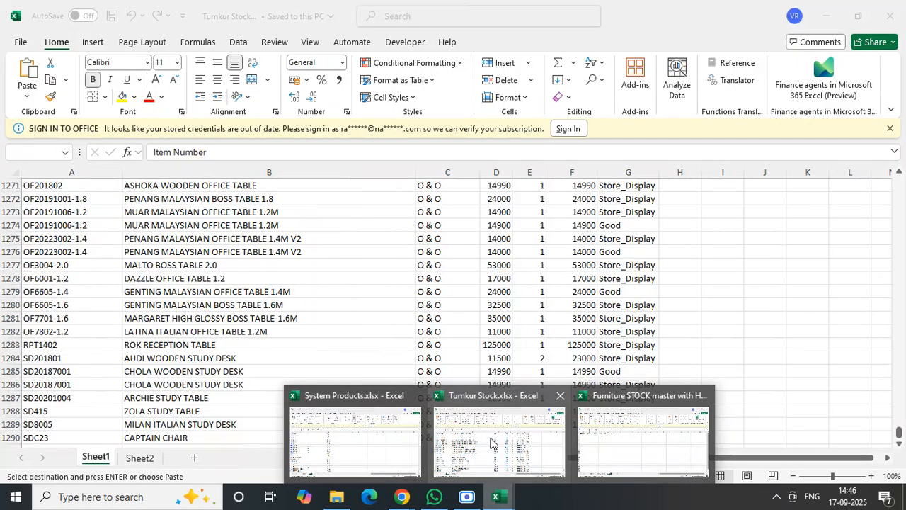
pyautogui.click(388, 445)
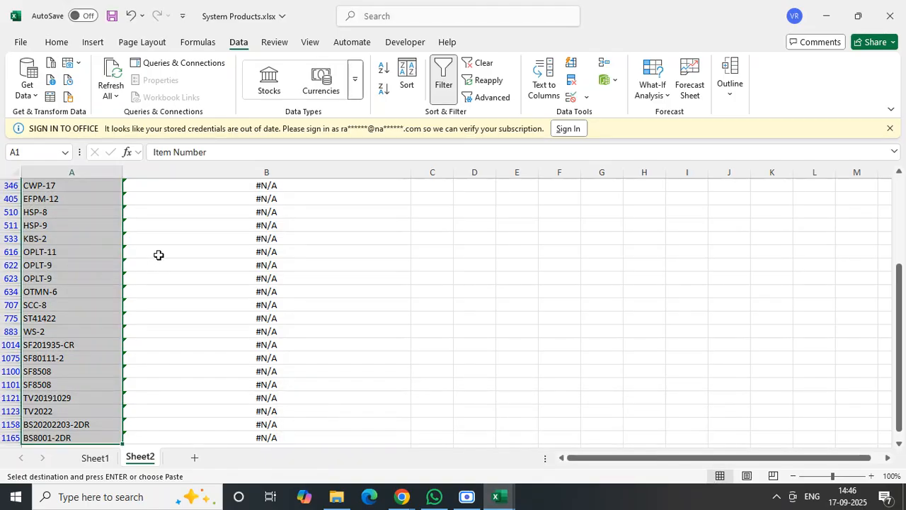
pyautogui.hotkey('ctrl', 'v')
pyautogui.click(361, 366)
pyautogui.hotkey('ctrl', 'Home')
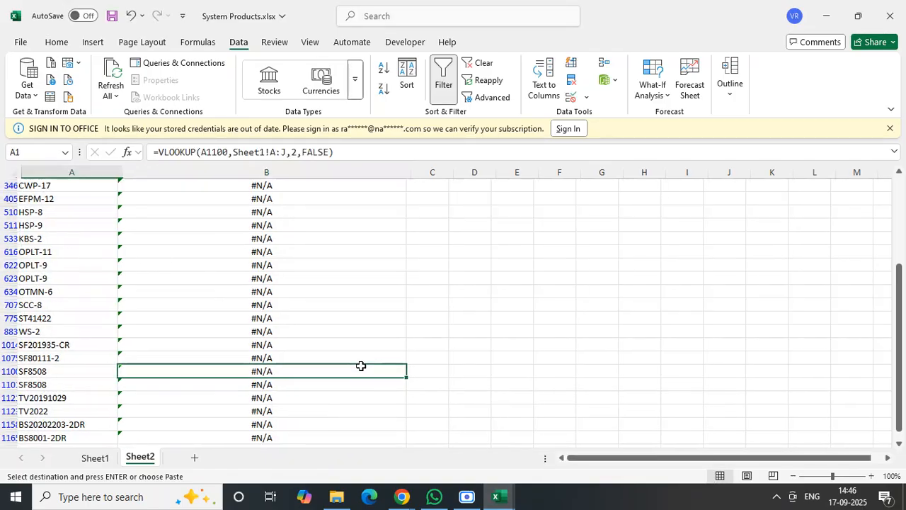
pyautogui.click(82, 203)
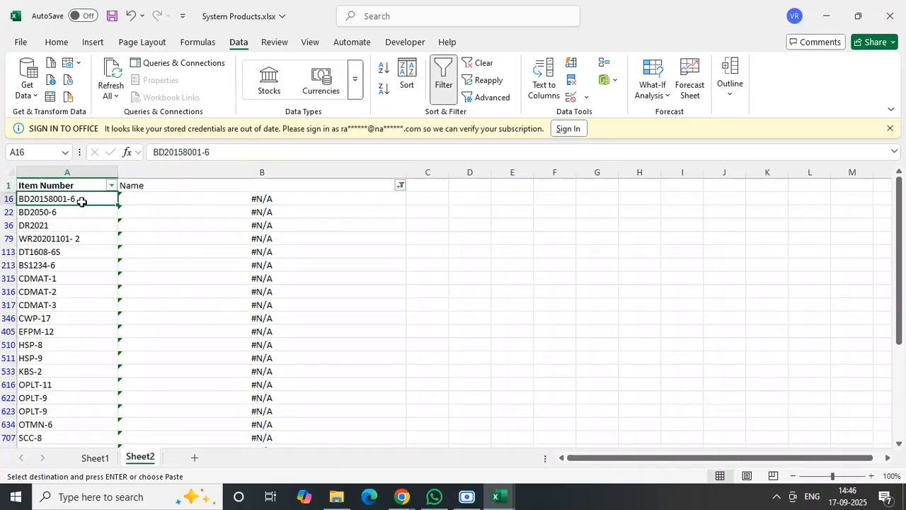
pyautogui.hotkey('ctrl', 'shift', 'Down')
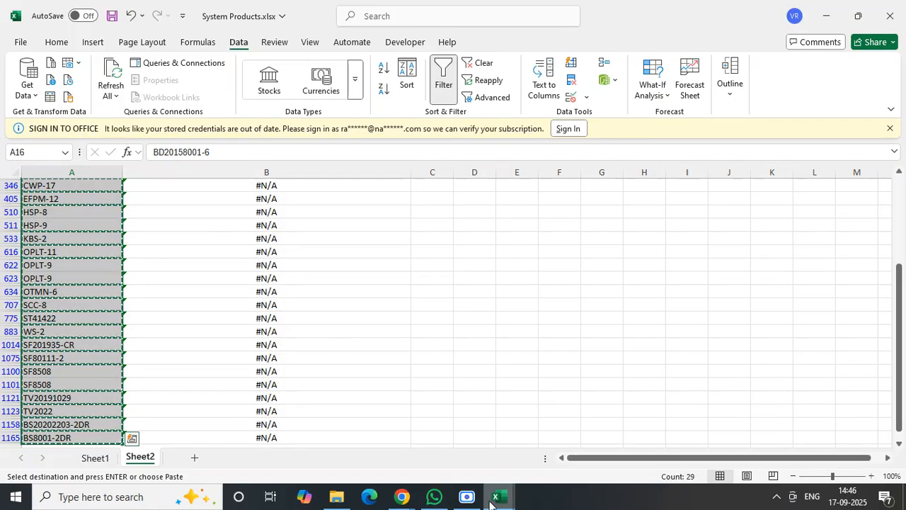
# - Paste the copied item numbers under Product Code from cell A2 of Sheet1 in the Furniture STOCK master workbook
pyautogui.moveTo(495, 503)
pyautogui.click(598, 427)
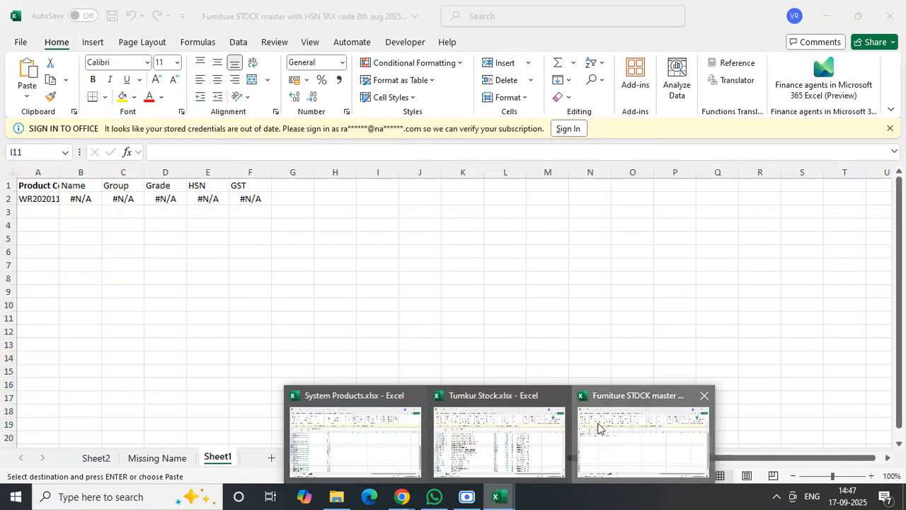
pyautogui.click(39, 200)
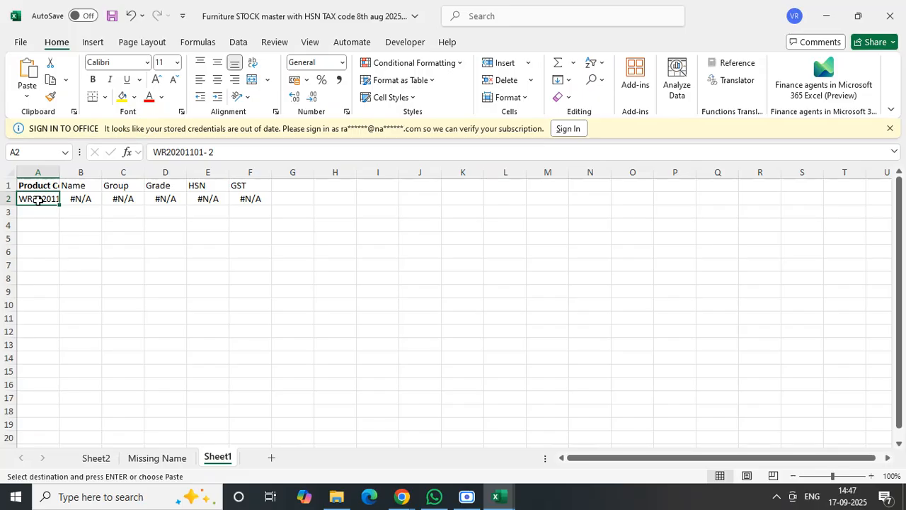
pyautogui.hotkey('ctrl', 'v')
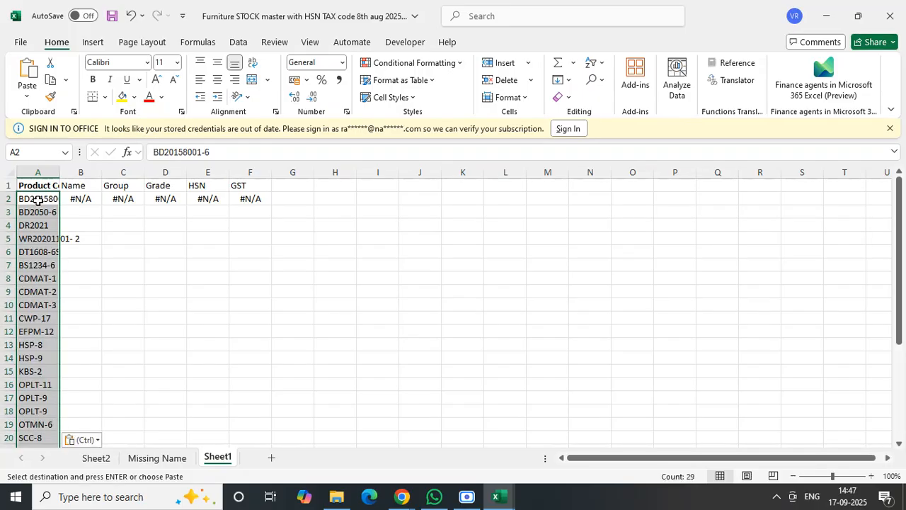
pyautogui.click(79, 197)
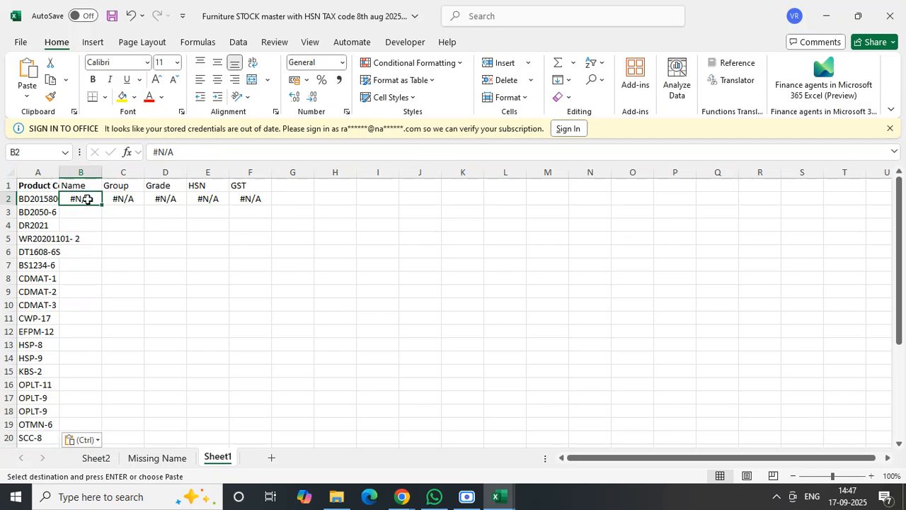
# - Replace the value in B2 of Sheet1 with the formula =VLOOKUP(A2,Sheet2!A:J,2,FALSE) to look up the product name
pyautogui.doubleClick(87, 199)
pyautogui.press('BackSpace')
pyautogui.press('BackSpace')
pyautogui.press('BackSpace')
pyautogui.press('BackSpace')
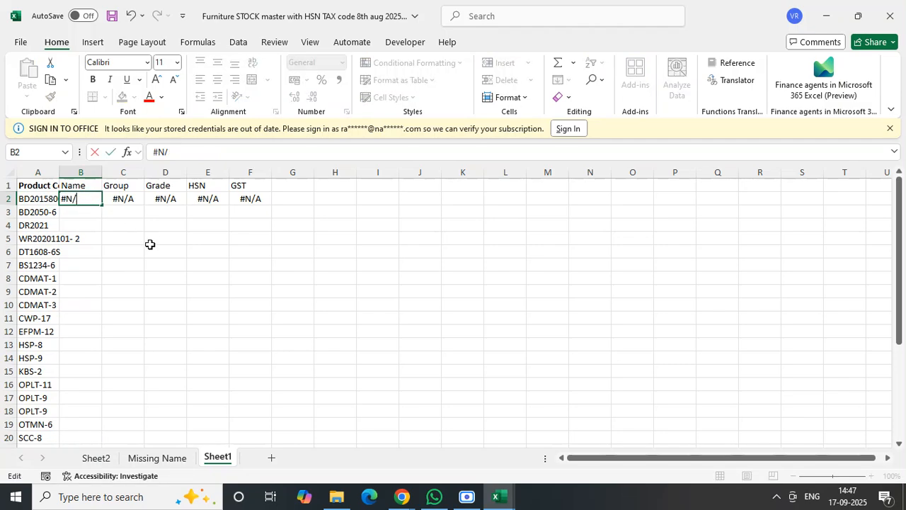
pyautogui.write('=vlo')
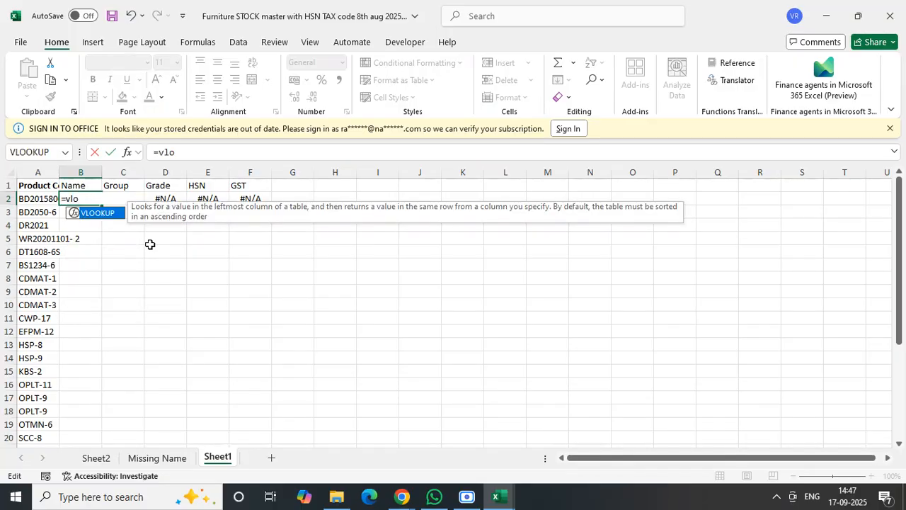
pyautogui.press('Tab')
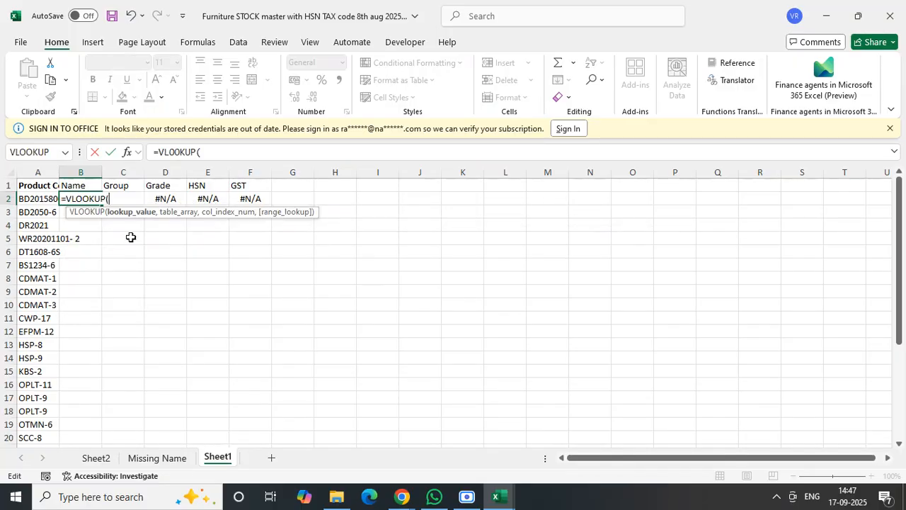
pyautogui.click(36, 200)
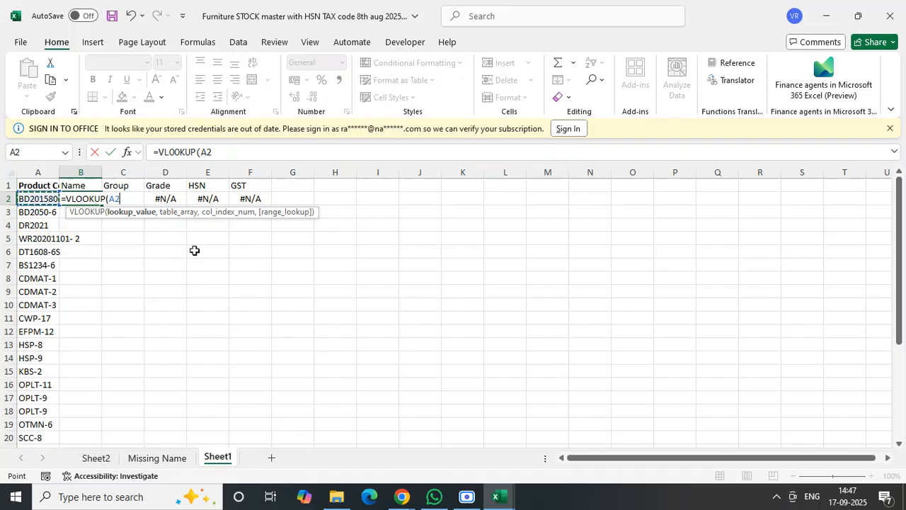
pyautogui.write(',Sheet2')
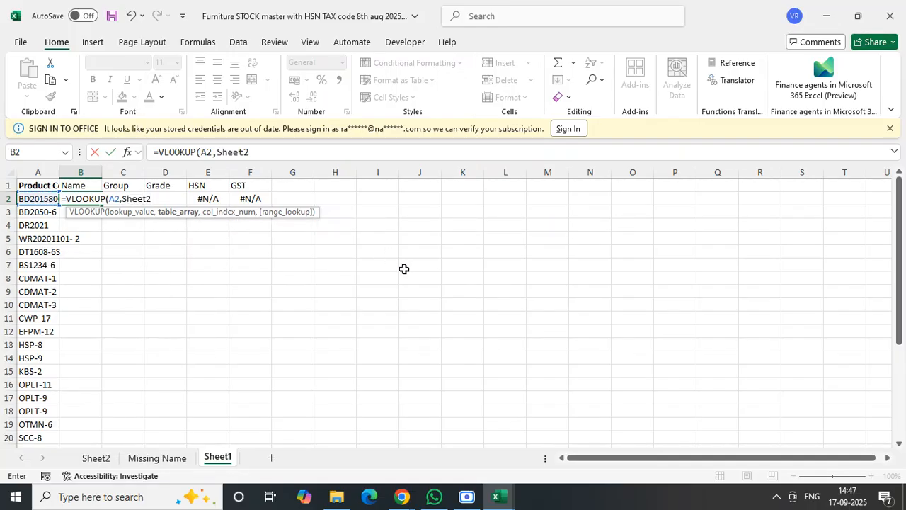
pyautogui.write('!A:J,')
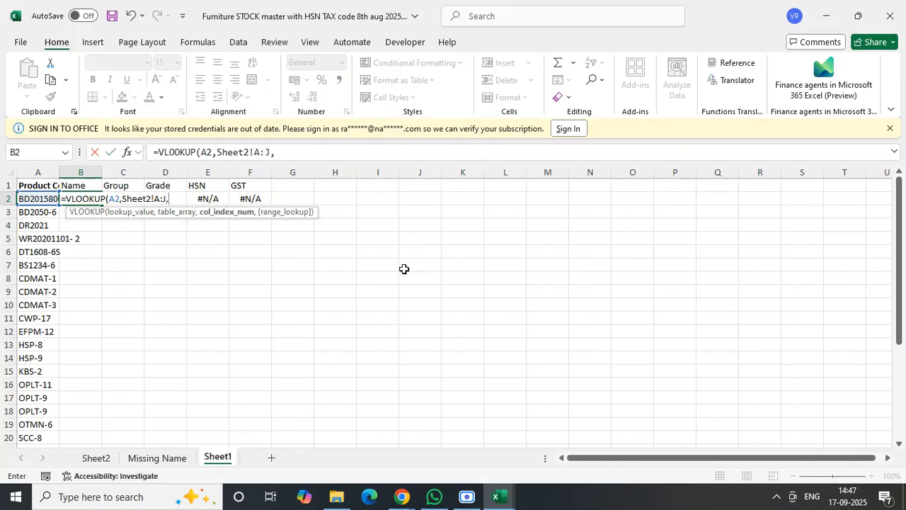
pyautogui.write('2,')
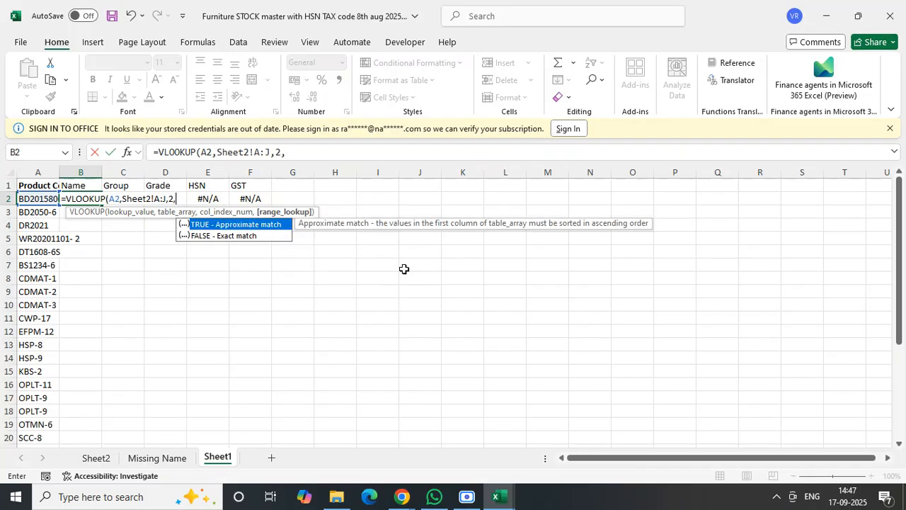
pyautogui.write('False')
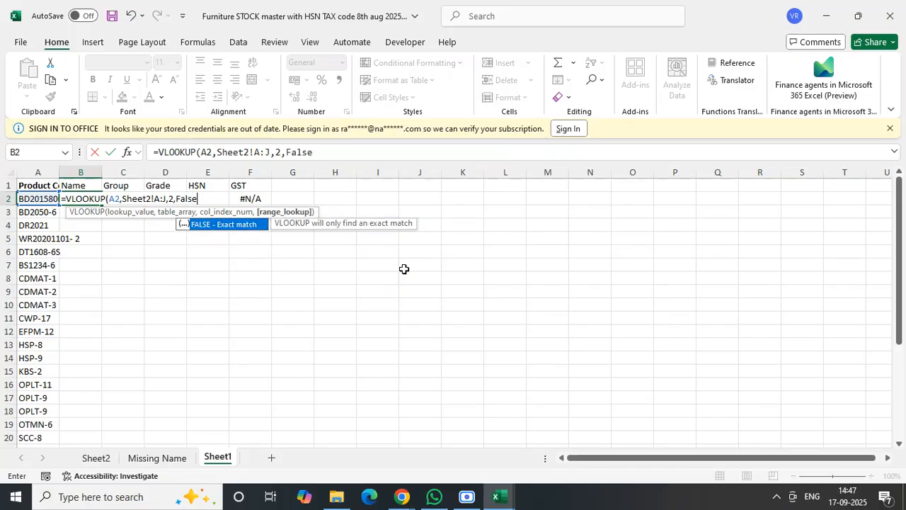
pyautogui.write(')')
pyautogui.press('Return')
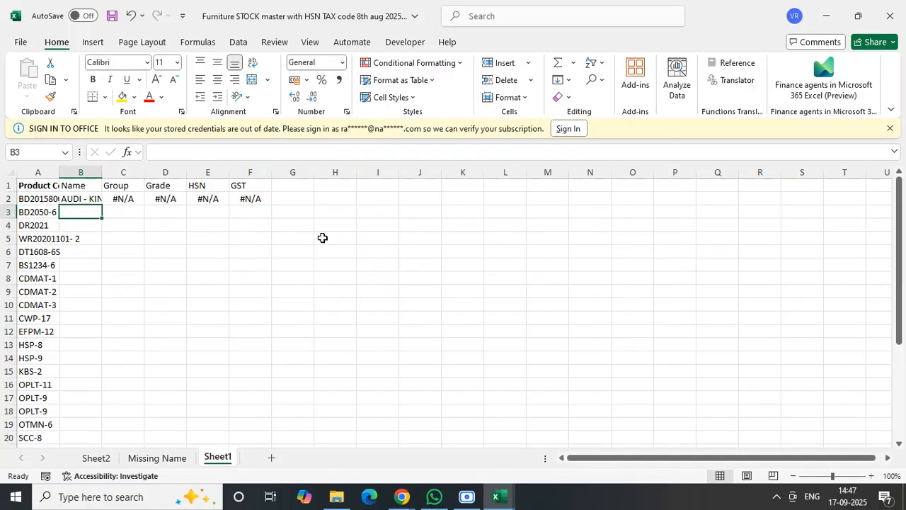
# - Fill the Name lookup from B2 down to the last product code and fit columns A and B to their contents
pyautogui.doubleClick(100, 173)
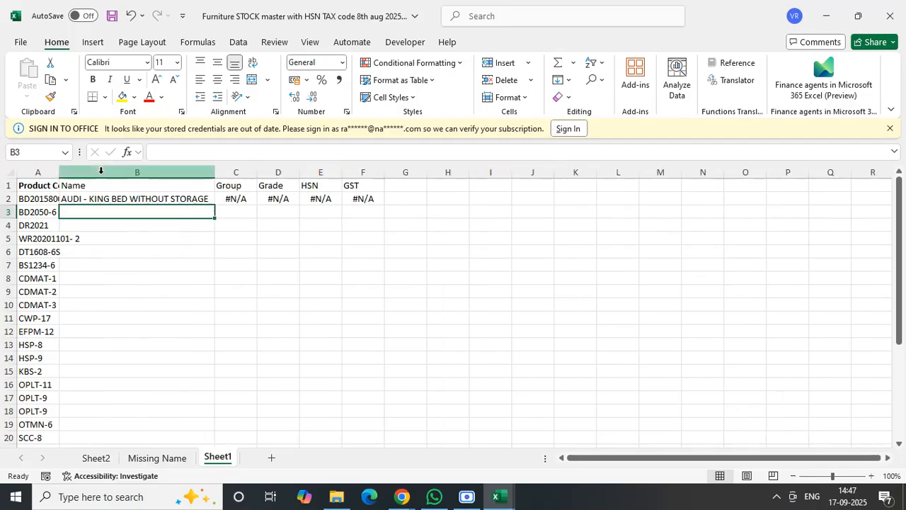
pyautogui.click(152, 199)
pyautogui.doubleClick(218, 208)
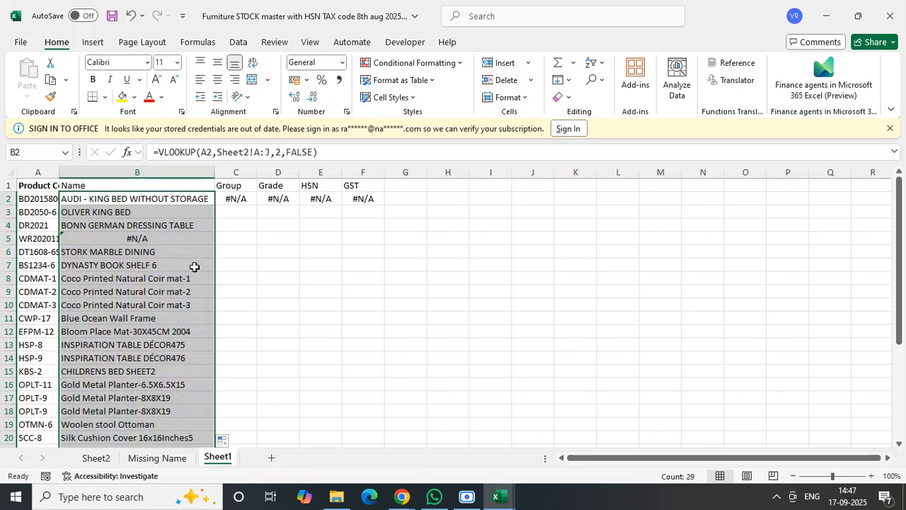
pyautogui.click(267, 264)
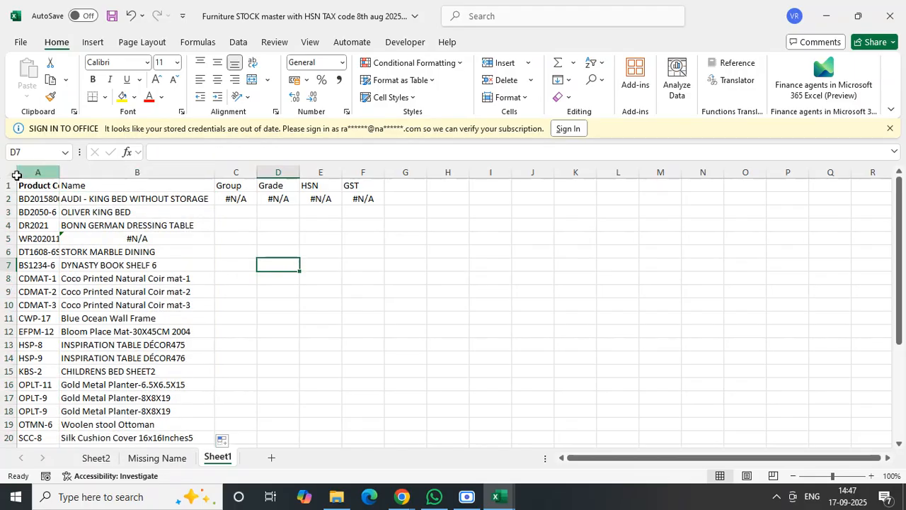
pyautogui.doubleClick(57, 171)
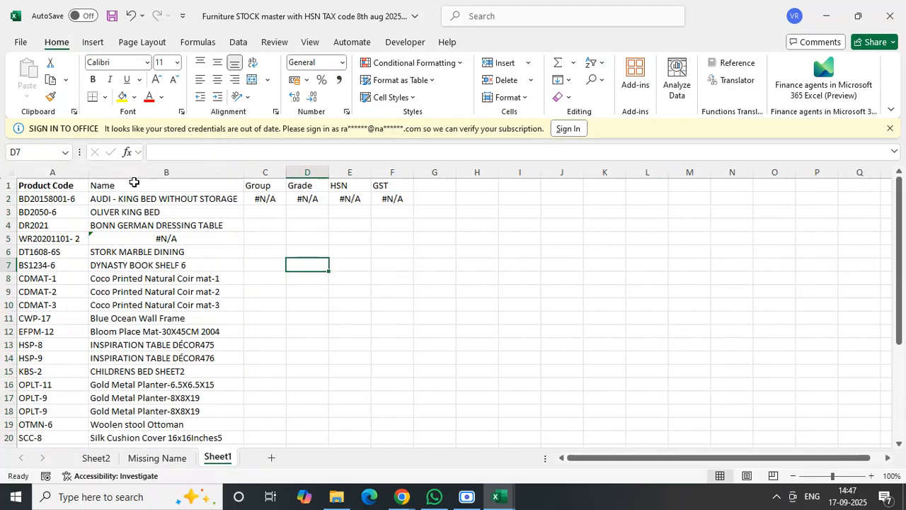
pyautogui.click(257, 262)
pyautogui.click(9, 172)
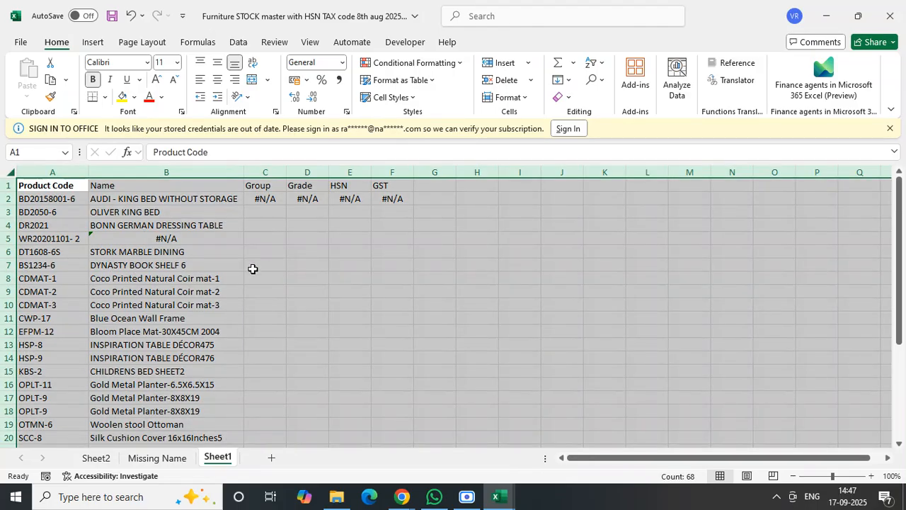
# - Examine the product master data on Sheet2 from its first to its last cell and return to the Name lookups on Sheet1
pyautogui.click(96, 457)
pyautogui.click(103, 245)
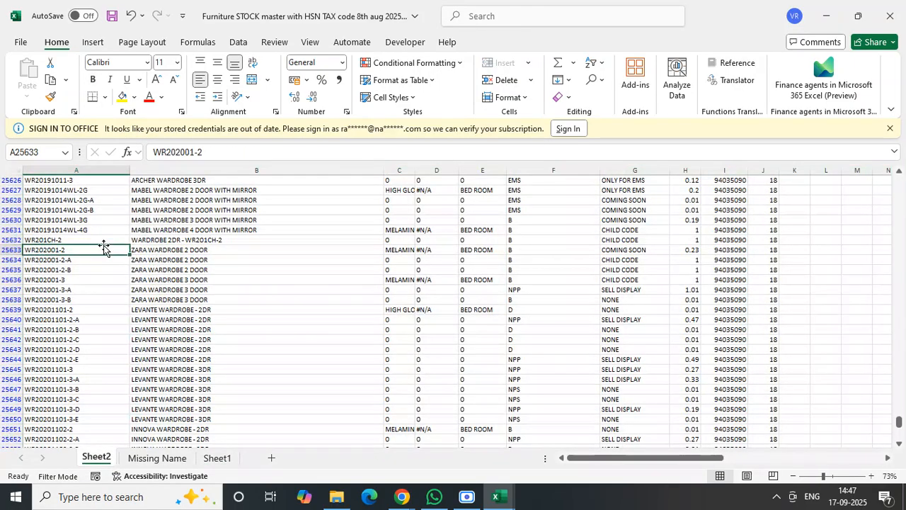
pyautogui.hotkey('ctrl', 'Home')
pyautogui.hotkey('ctrl', 'End')
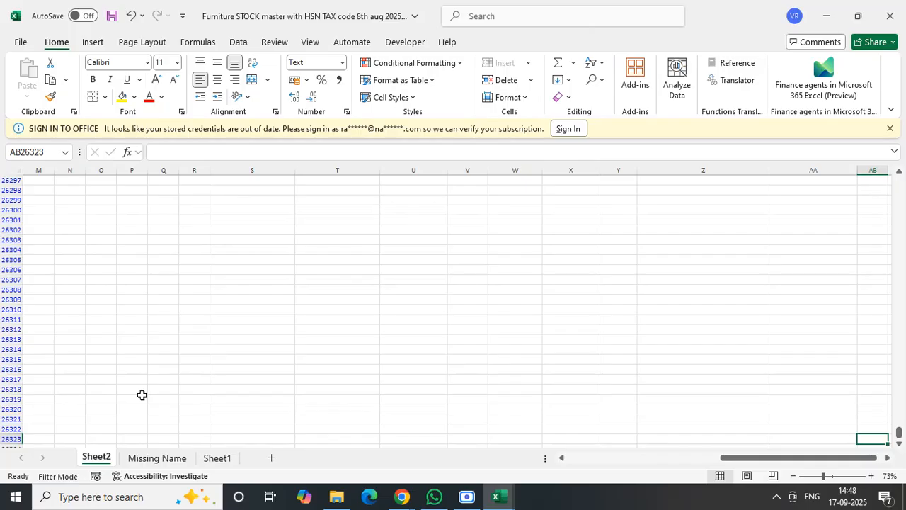
pyautogui.hotkey('ctrl', 'Home')
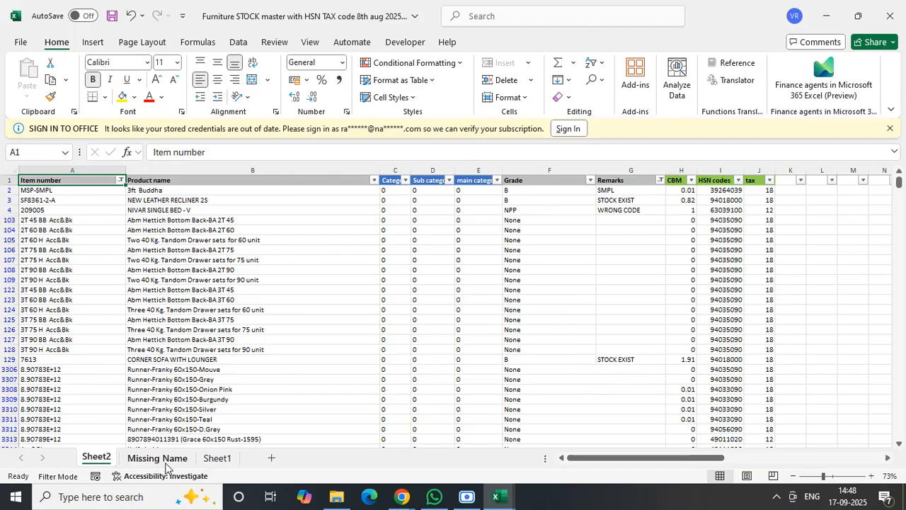
pyautogui.click(217, 458)
pyautogui.click(203, 305)
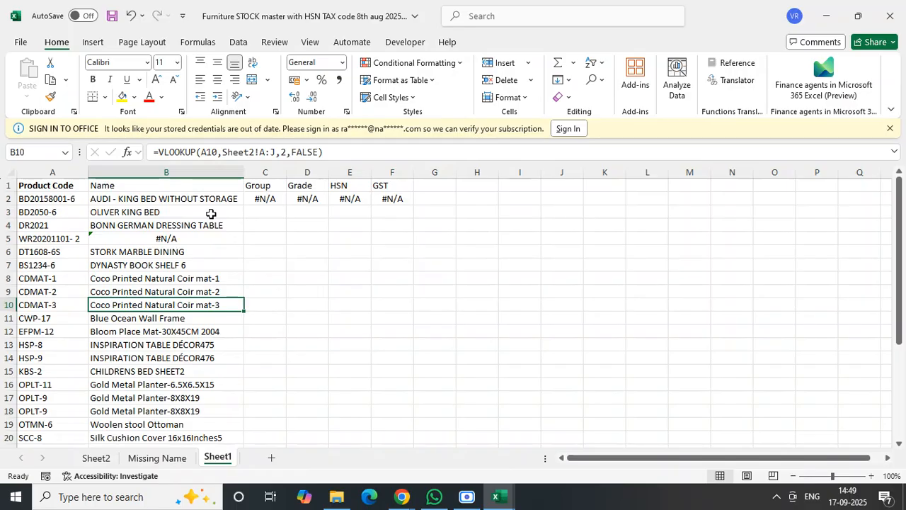
# - Review the product master on Sheet2, the Tumkur Stock.xlsx item list and the filtered #N/A items in System Products.xlsx, returning to the Furniture STOCK master workbook
pyautogui.click(102, 457)
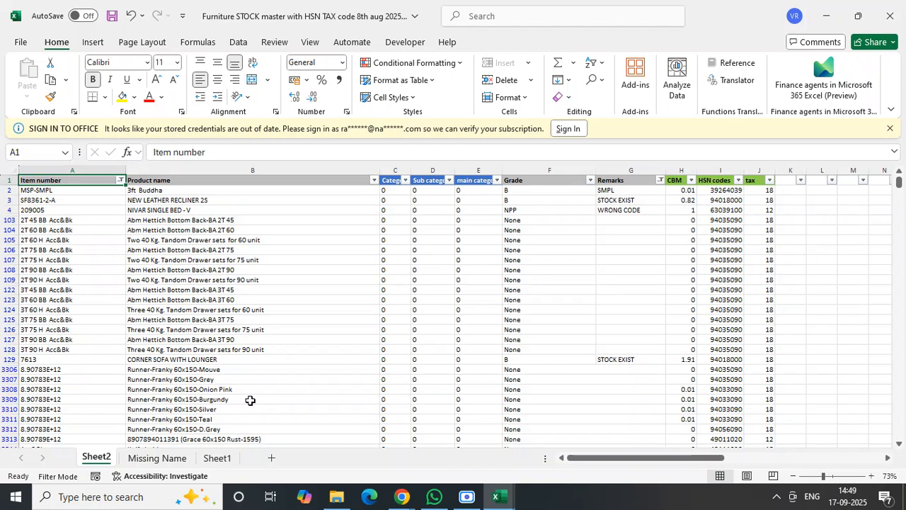
pyautogui.moveTo(500, 497)
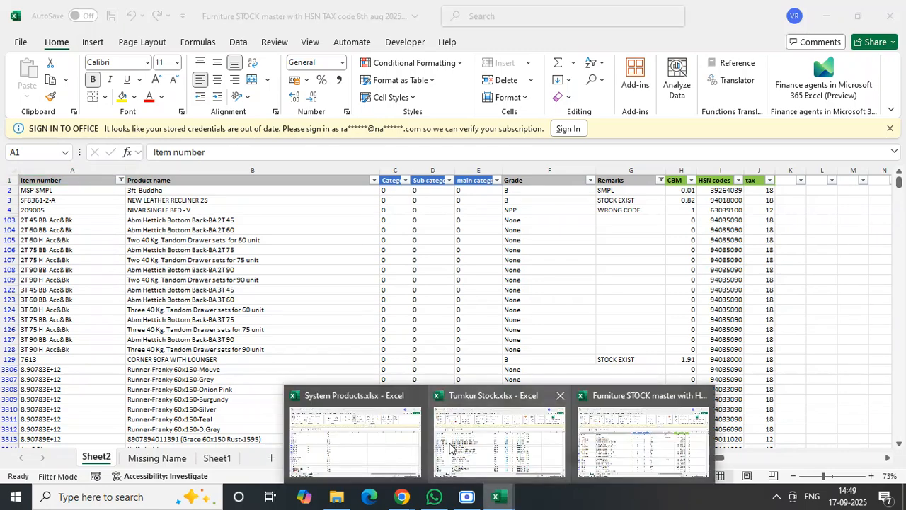
pyautogui.click(449, 448)
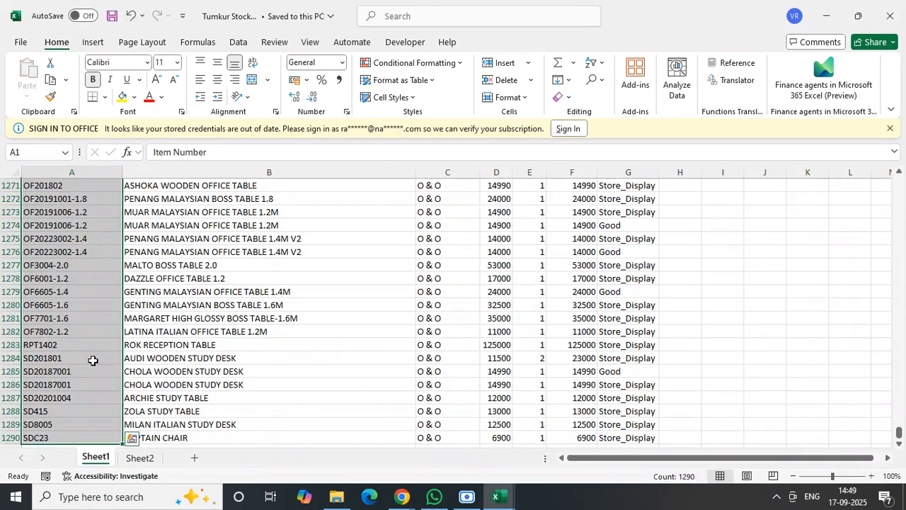
pyautogui.click(499, 497)
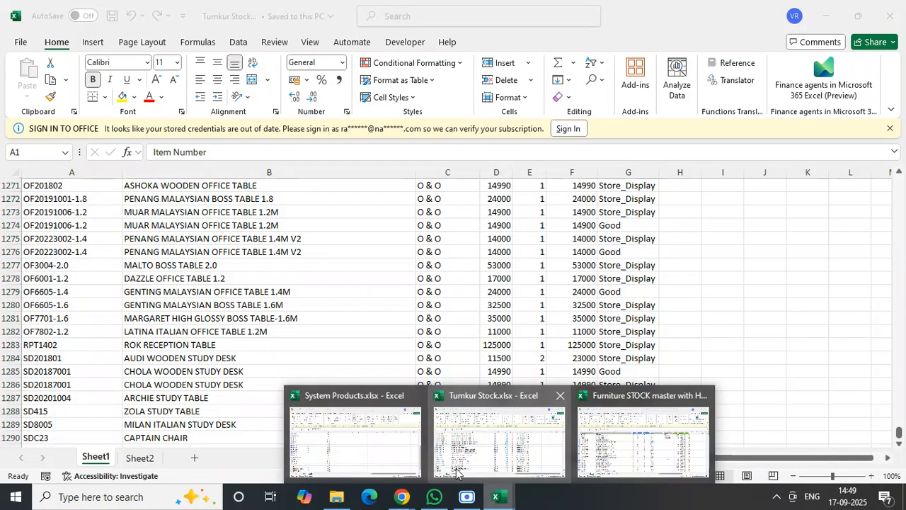
pyautogui.click(372, 437)
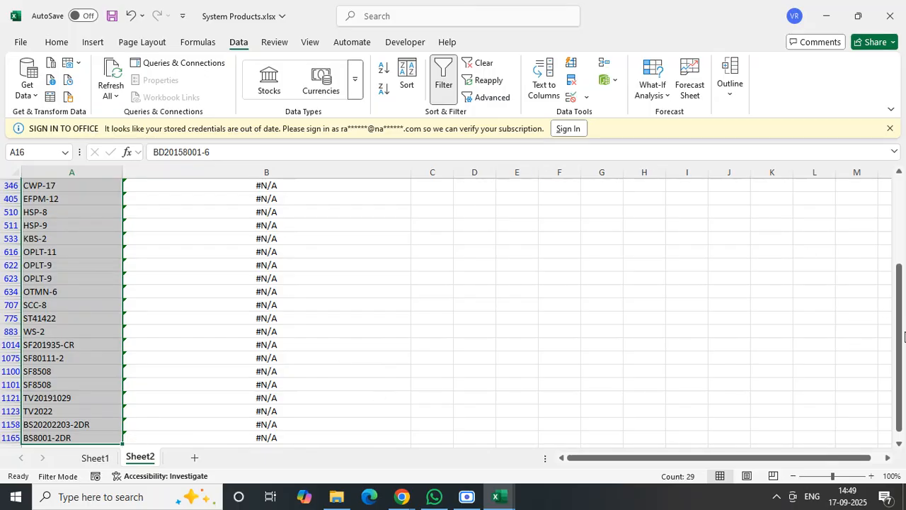
pyautogui.moveTo(901, 336); pyautogui.dragTo(901, 249)
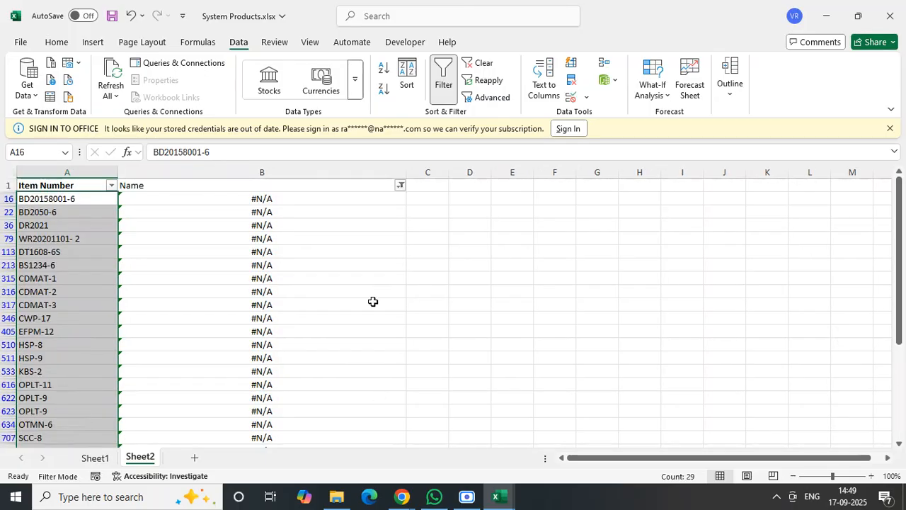
pyautogui.click(498, 496)
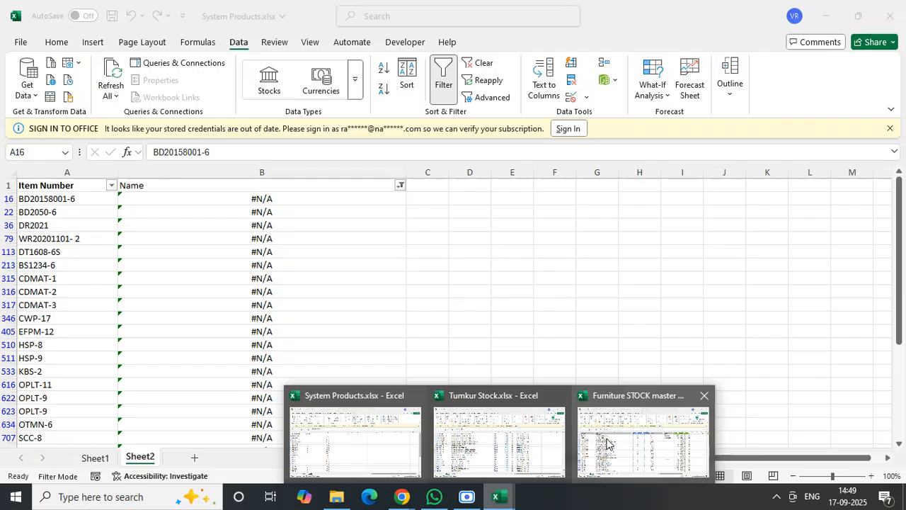
pyautogui.click(607, 443)
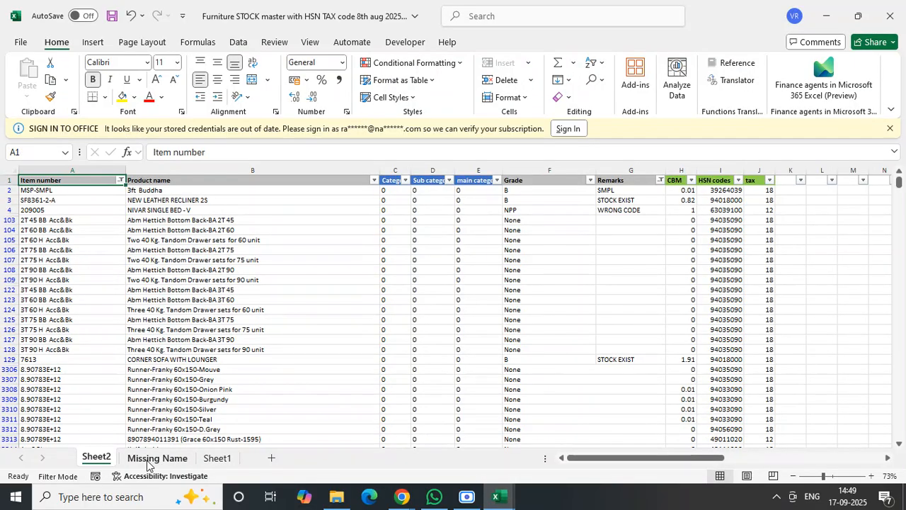
# - Select the Product Code header and the filtered #N/A product codes on the Missing Name sheet to review them
pyautogui.click(148, 462)
pyautogui.click(121, 225)
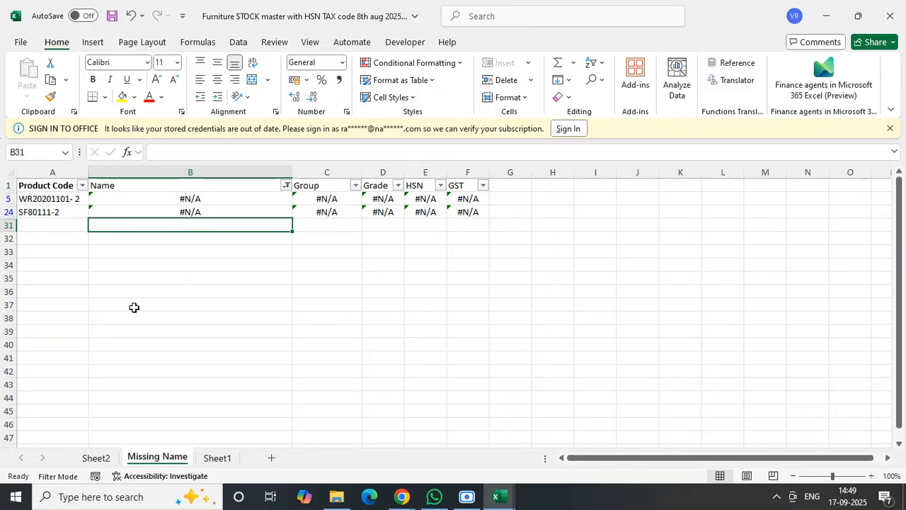
pyautogui.click(63, 198)
pyautogui.moveTo(61, 185); pyautogui.dragTo(63, 208)
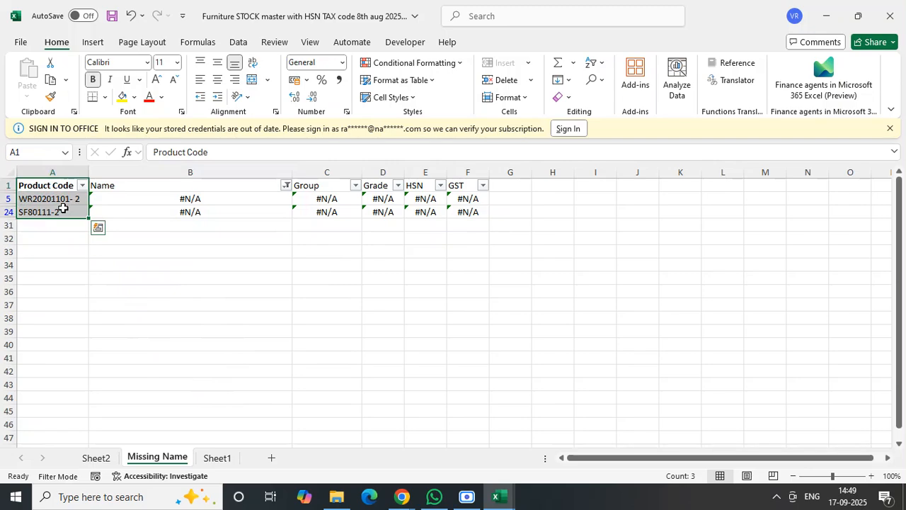
# - Check Sheet2's product master against the item list in Tumkur Stock.xlsx and switch back to the Furniture STOCK master workbook
pyautogui.click(97, 459)
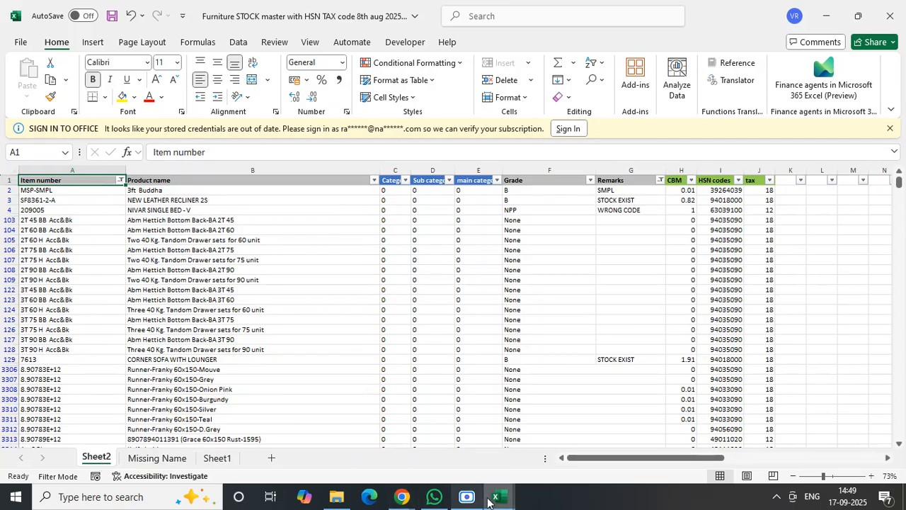
pyautogui.moveTo(495, 496)
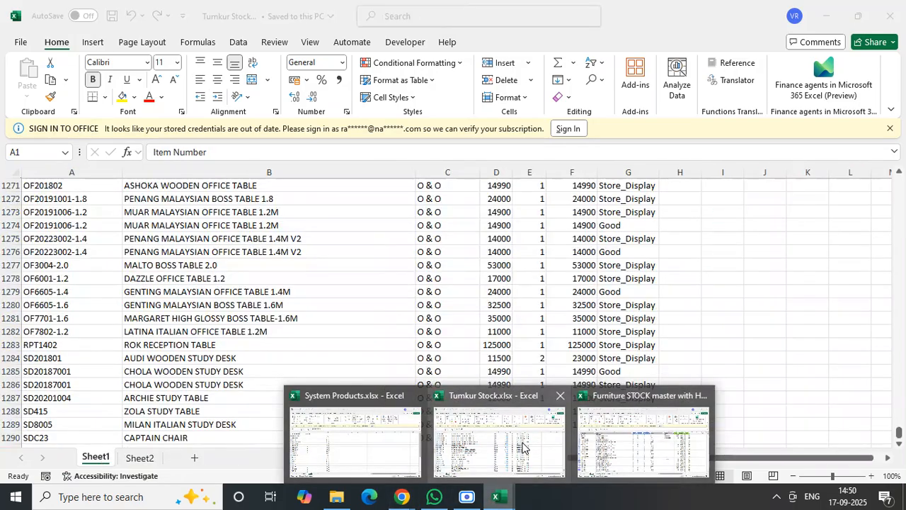
pyautogui.click(522, 442)
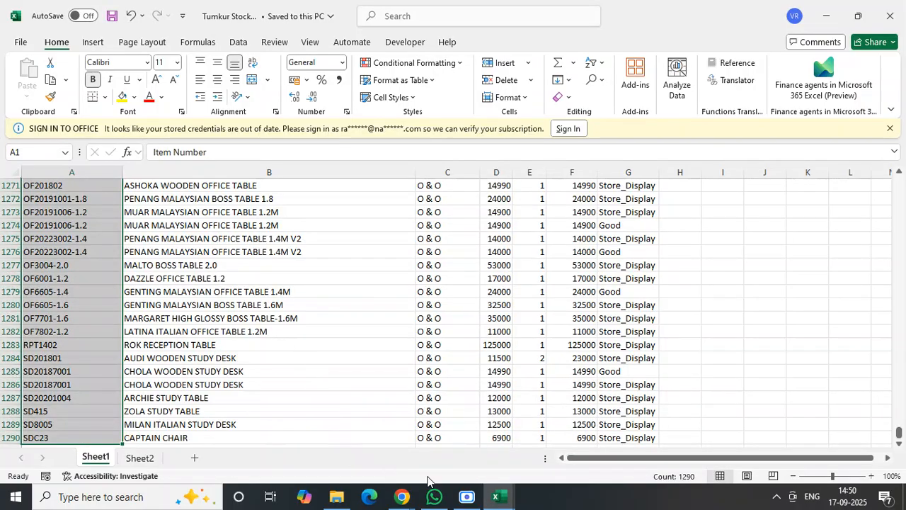
pyautogui.moveTo(500, 502)
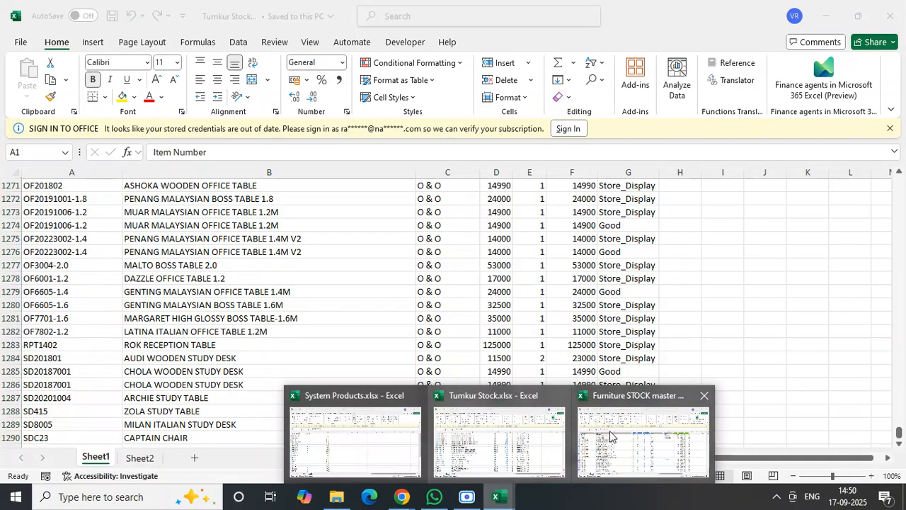
pyautogui.click(610, 430)
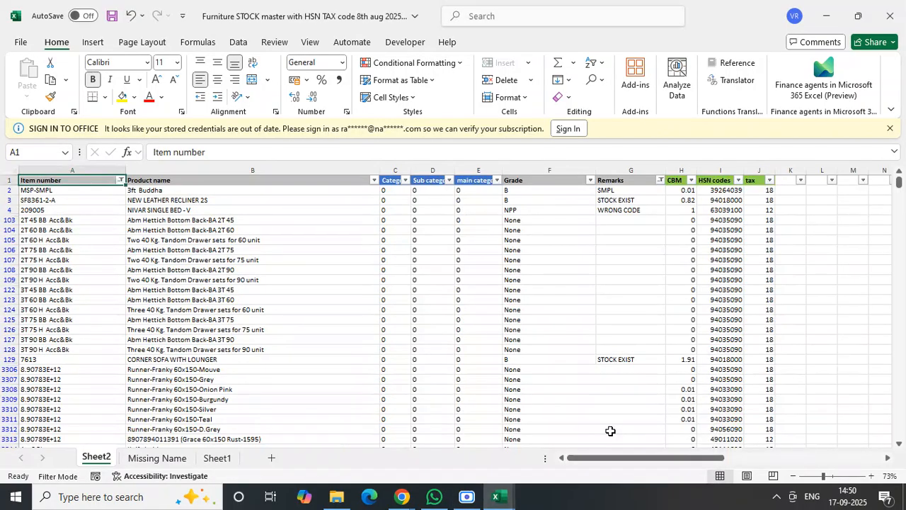
# - Filter the Name column on the Missing Name sheet to show all products except the #N/A entries
pyautogui.click(177, 459)
pyautogui.click(60, 183)
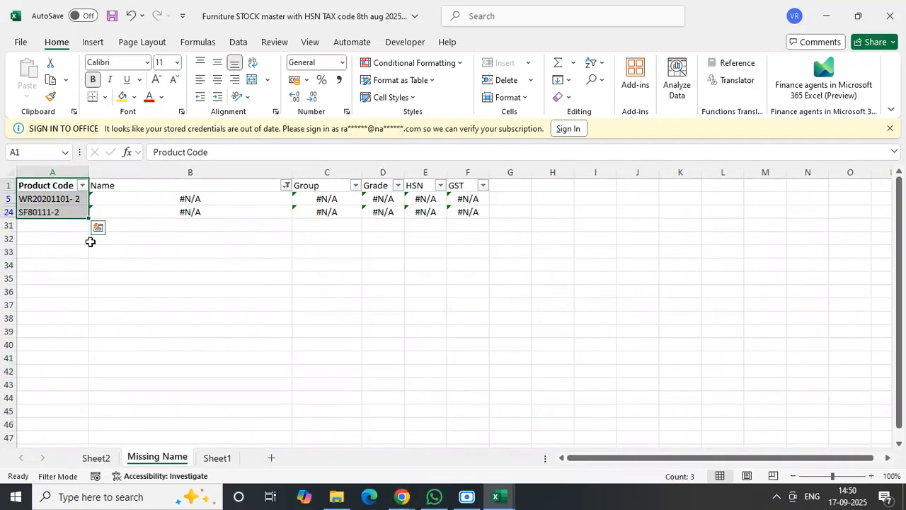
pyautogui.click(287, 189)
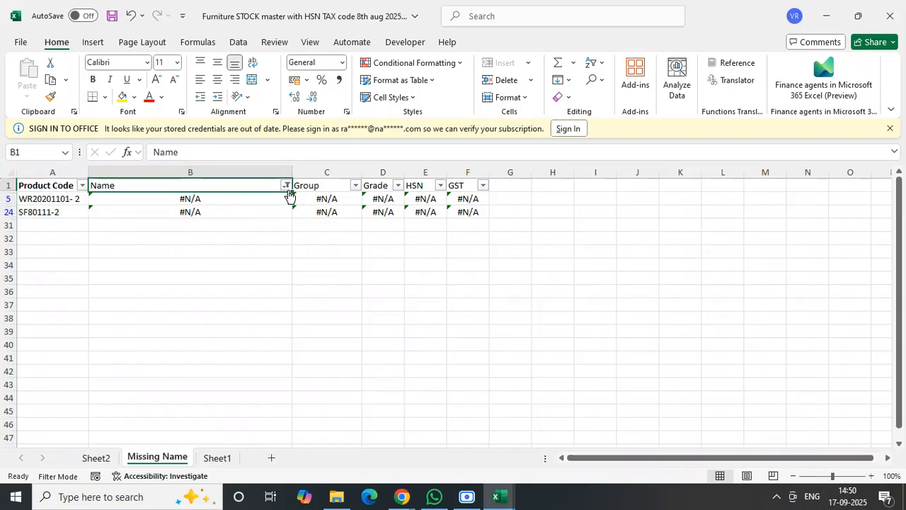
pyautogui.click(287, 186)
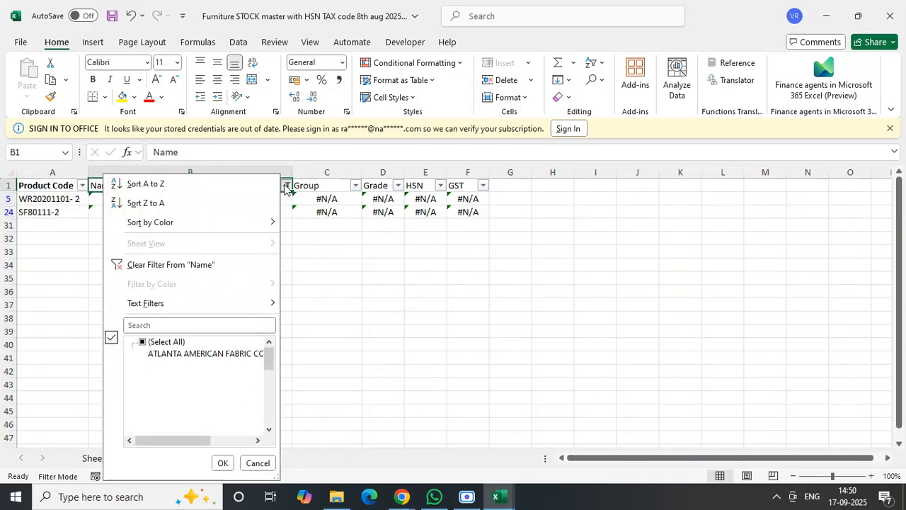
pyautogui.click(150, 342)
pyautogui.moveTo(269, 360); pyautogui.dragTo(262, 451)
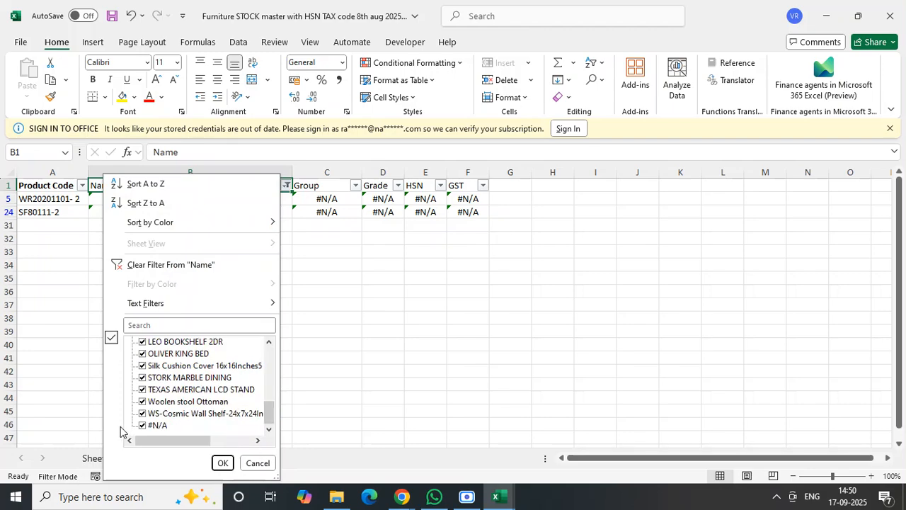
pyautogui.click(145, 426)
pyautogui.click(222, 462)
pyautogui.click(565, 263)
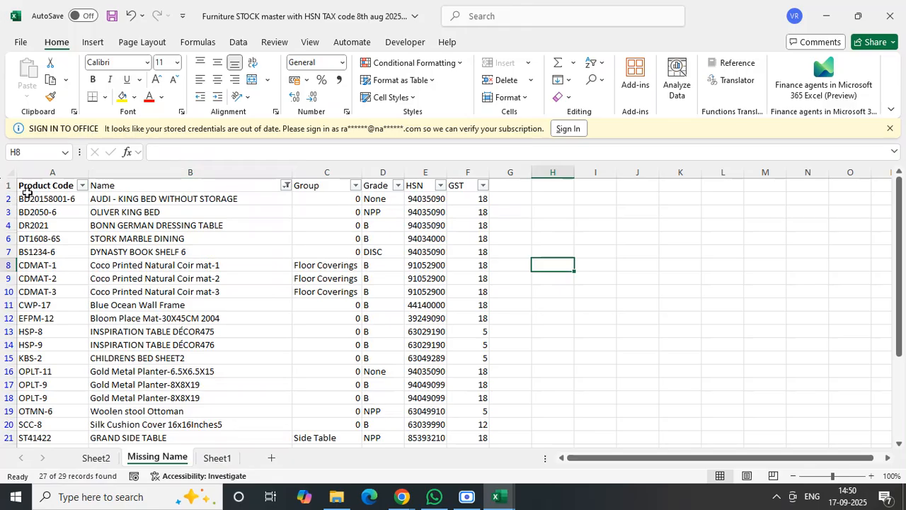
# - Copy the filtered product table from Product Code through GST and open Products Update.xlsx from the Royaloak Workings folder
pyautogui.moveTo(26, 188); pyautogui.dragTo(486, 408)
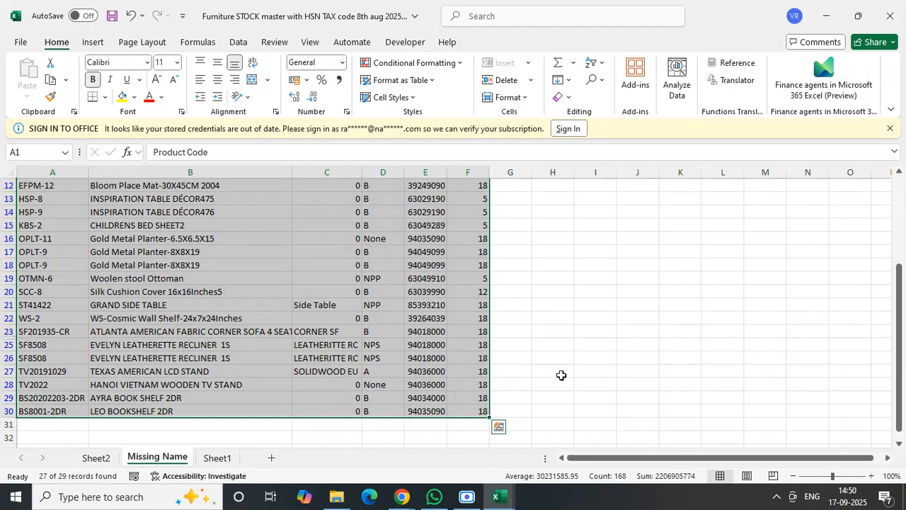
pyautogui.hotkey('ctrl', 'c')
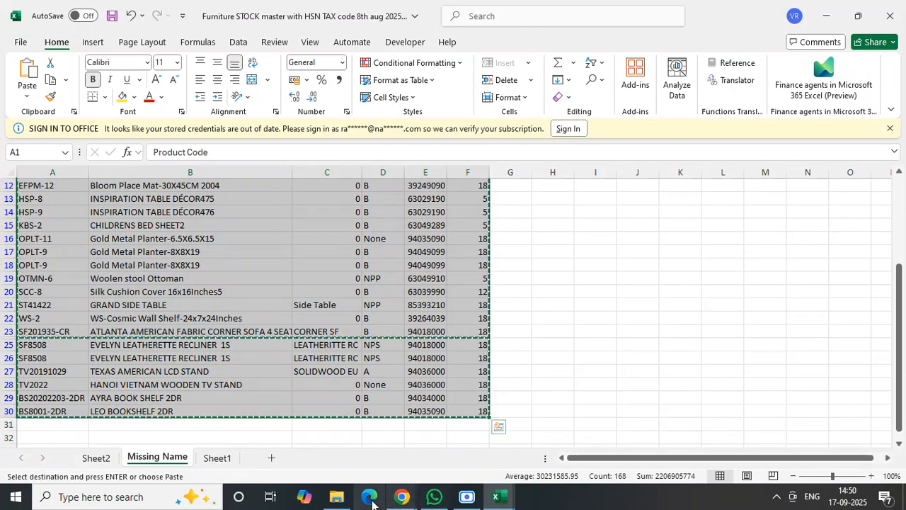
pyautogui.click(339, 500)
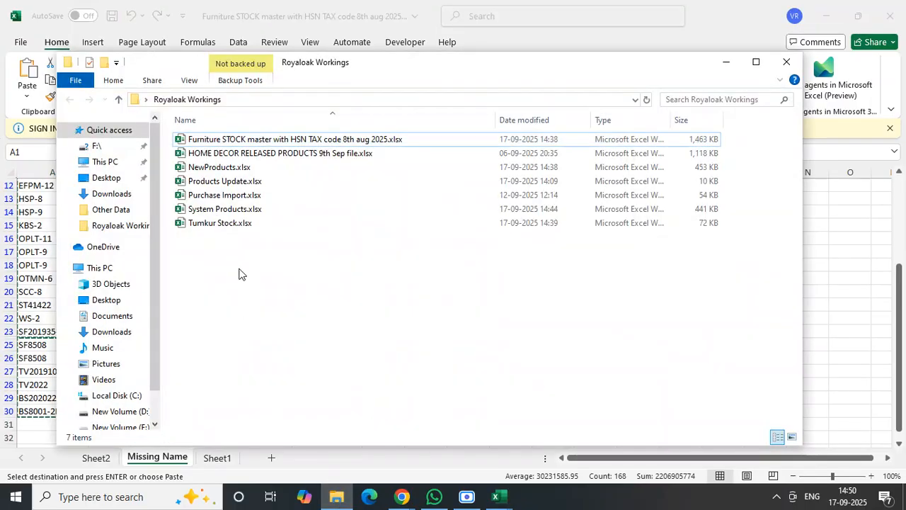
pyautogui.click(231, 182)
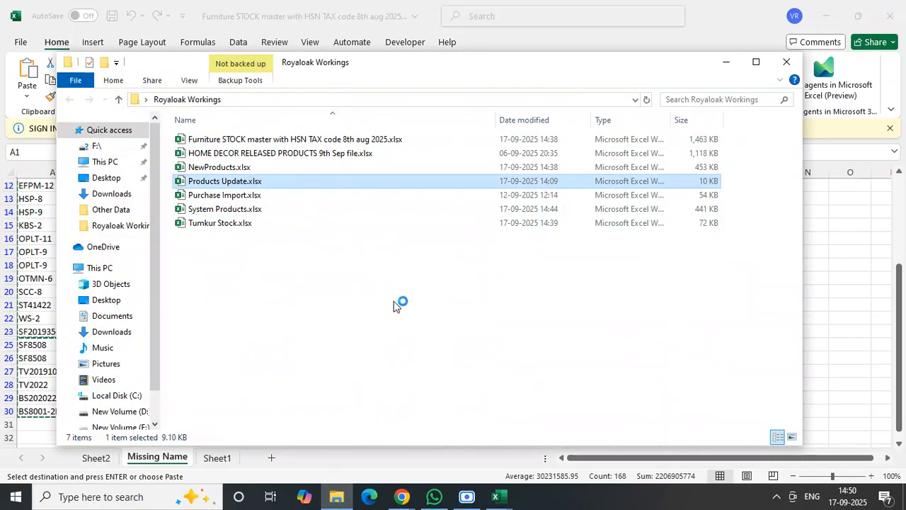
pyautogui.press('Return')
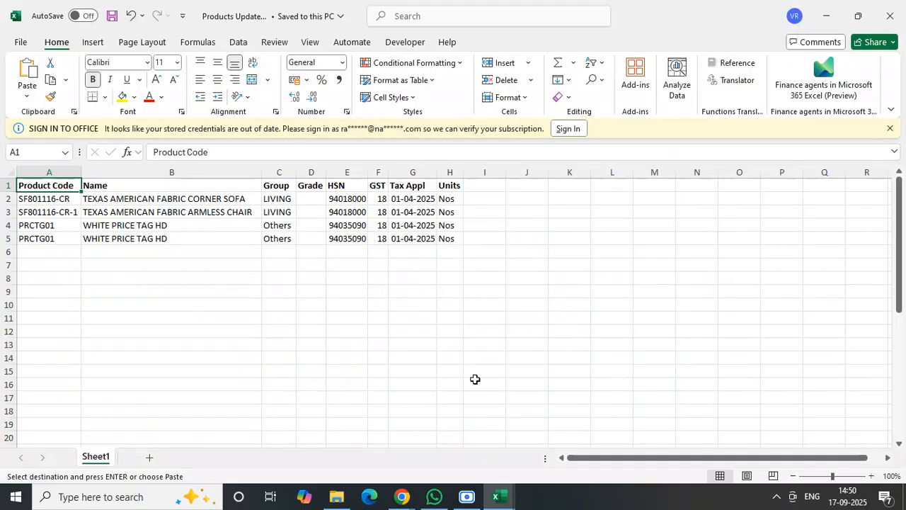
# - Return to the Furniture STOCK master workbook and review the copied product rows on the Missing Name sheet
pyautogui.click(500, 498)
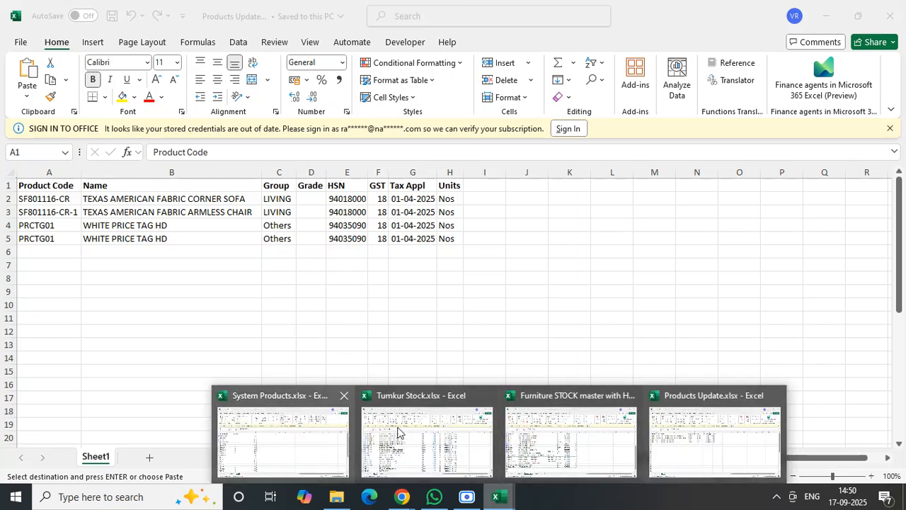
pyautogui.moveTo(485, 433)
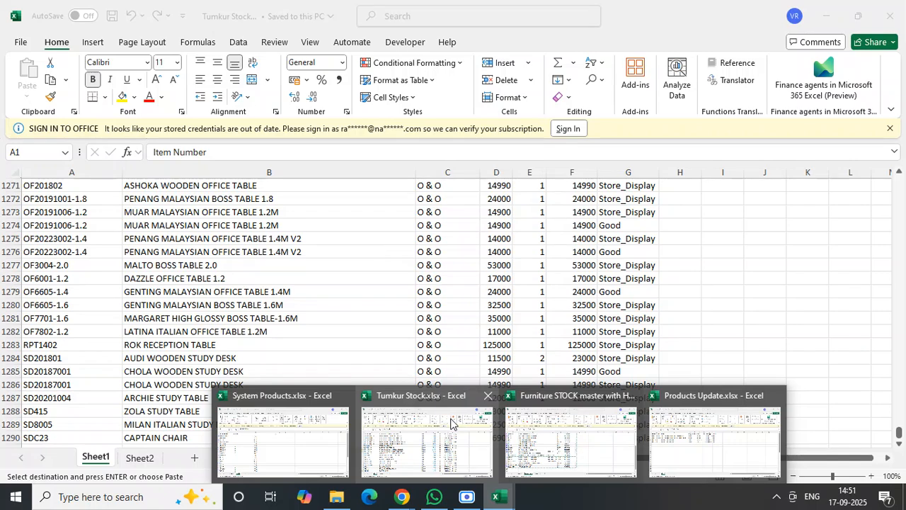
pyautogui.moveTo(602, 433)
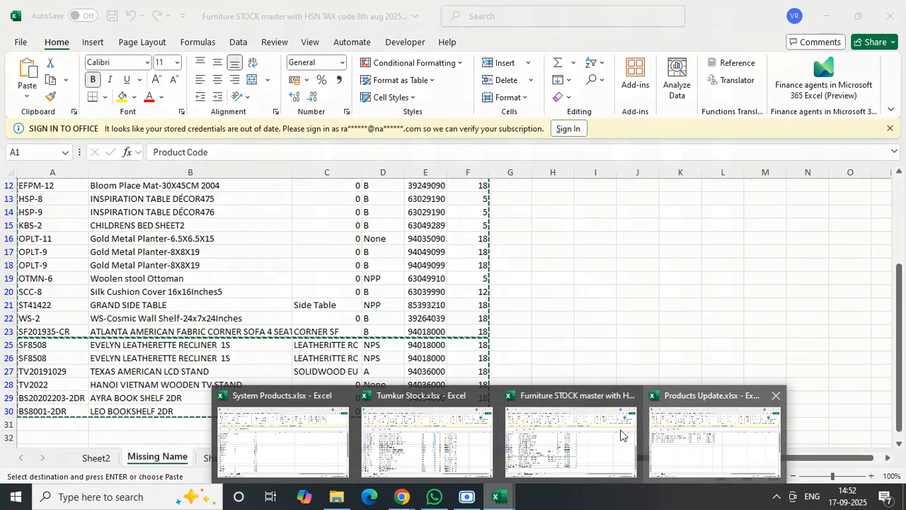
pyautogui.click(565, 426)
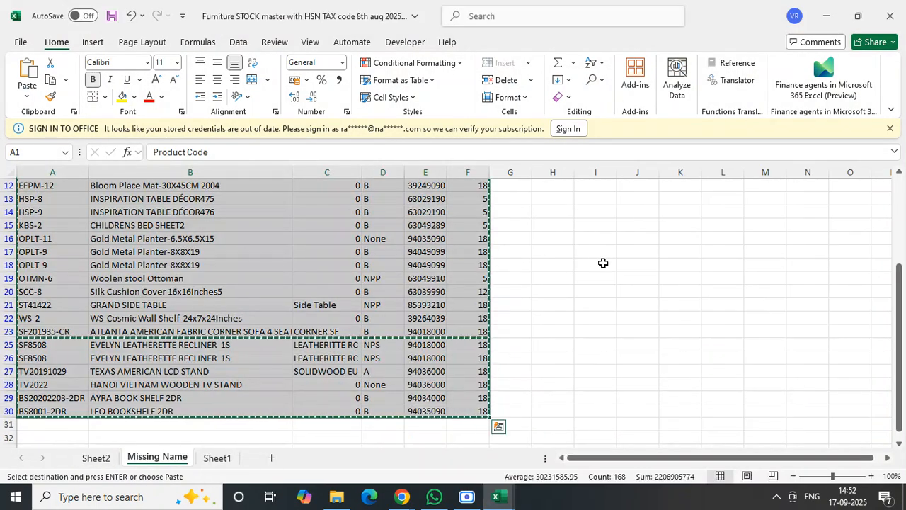
pyautogui.click(892, 263)
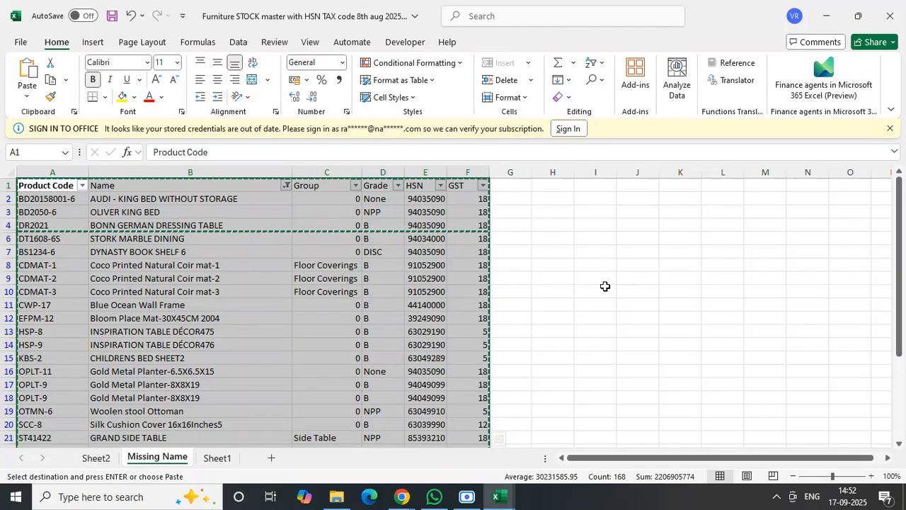
# - Paste the copied product table into cell A1 of a new sheet in Products Update.xlsx
pyautogui.click(509, 502)
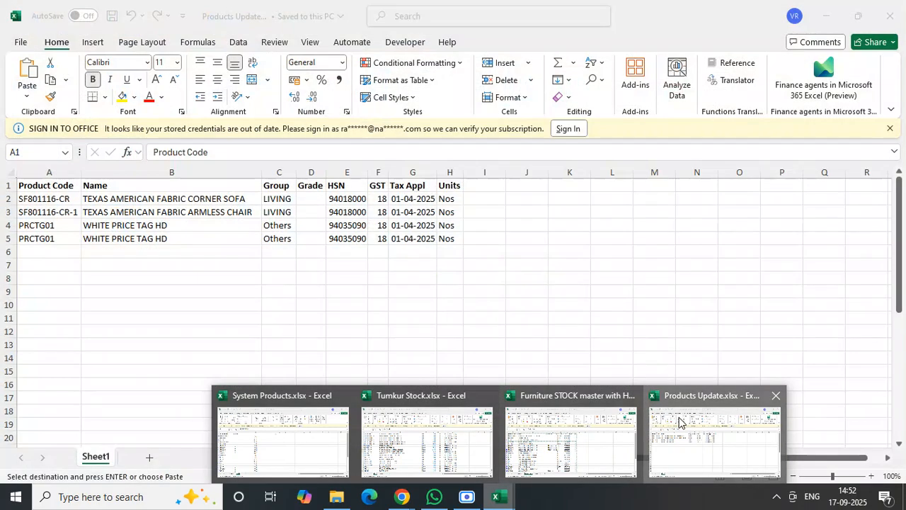
pyautogui.click(712, 440)
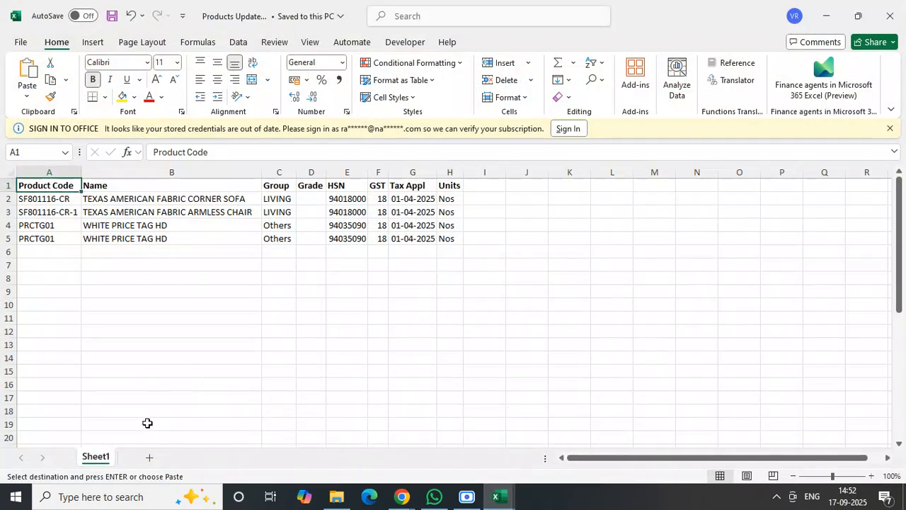
pyautogui.click(151, 460)
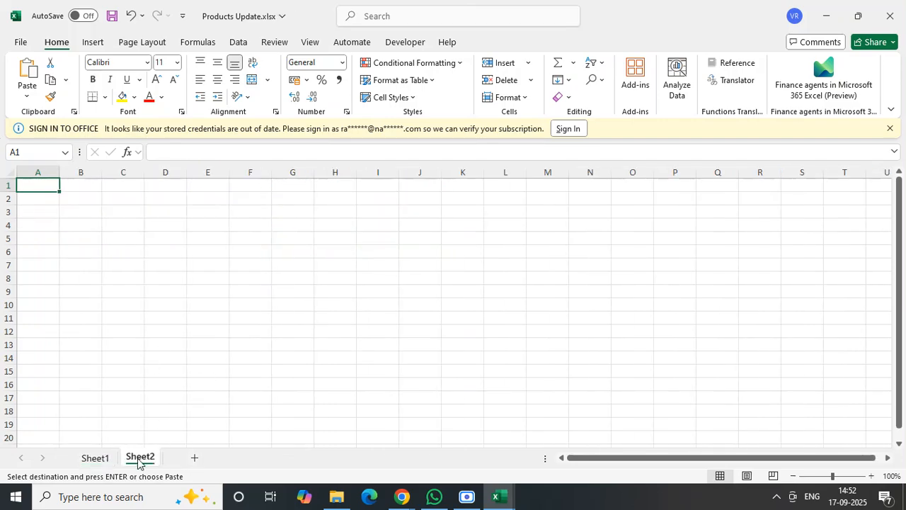
pyautogui.hotkey('ctrl', 'v')
pyautogui.click(366, 301)
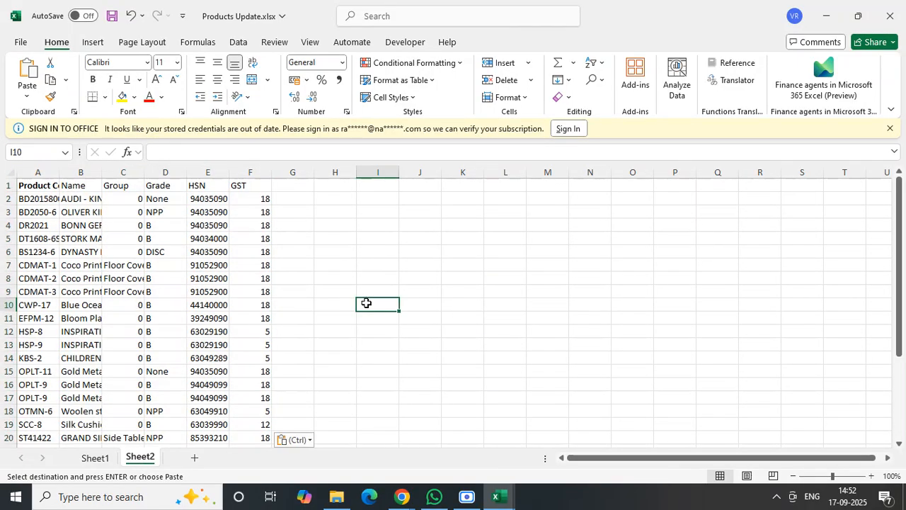
# - Clear the copy selection in the Furniture STOCK master workbook, then save and close that workbook
pyautogui.click(500, 497)
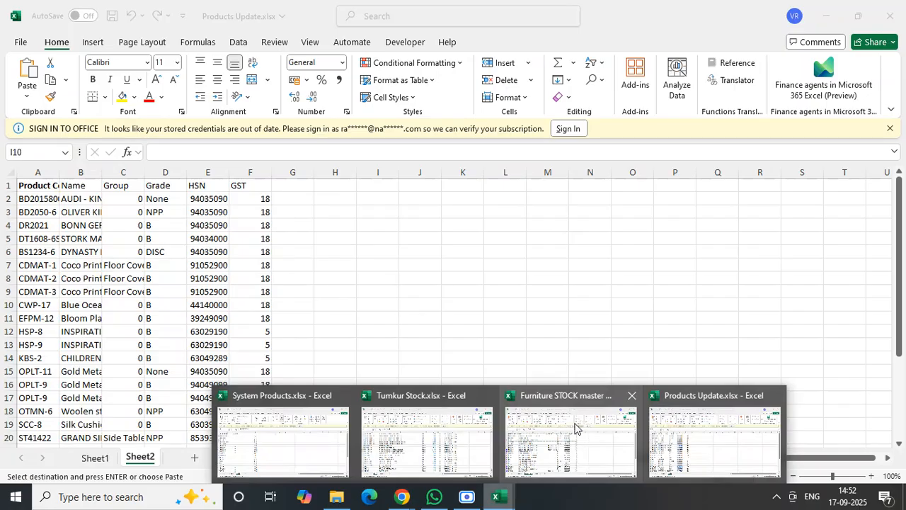
pyautogui.click(575, 423)
pyautogui.press('Escape')
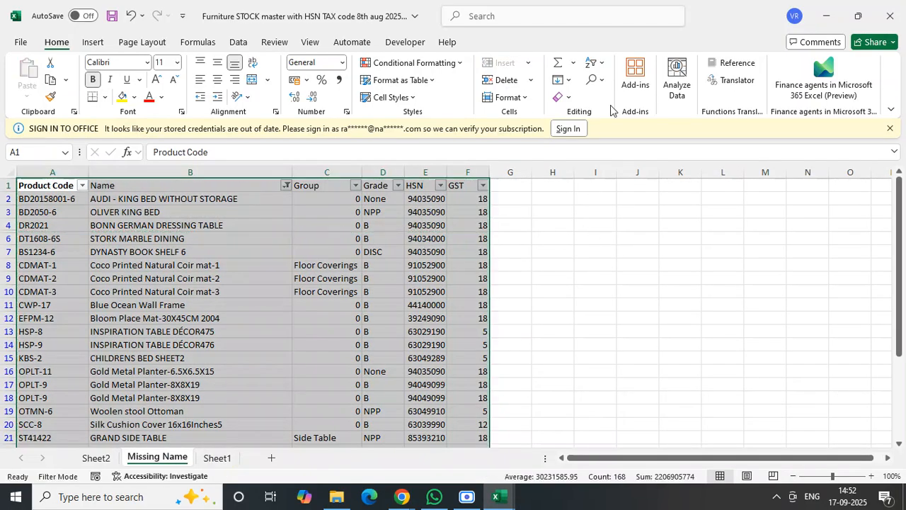
pyautogui.click(112, 15)
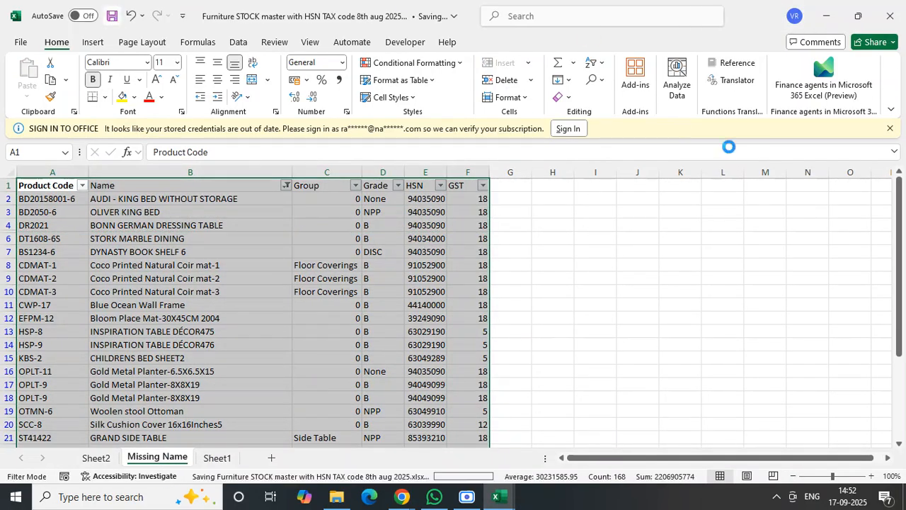
pyautogui.click(895, 11)
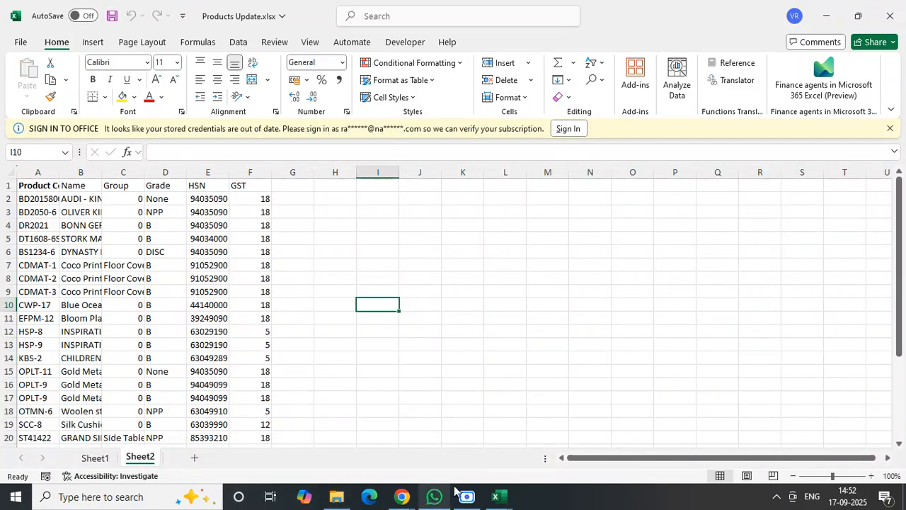
# - Close Tumkur Stock.xlsx, then save and close System Products.xlsx
pyautogui.click(499, 497)
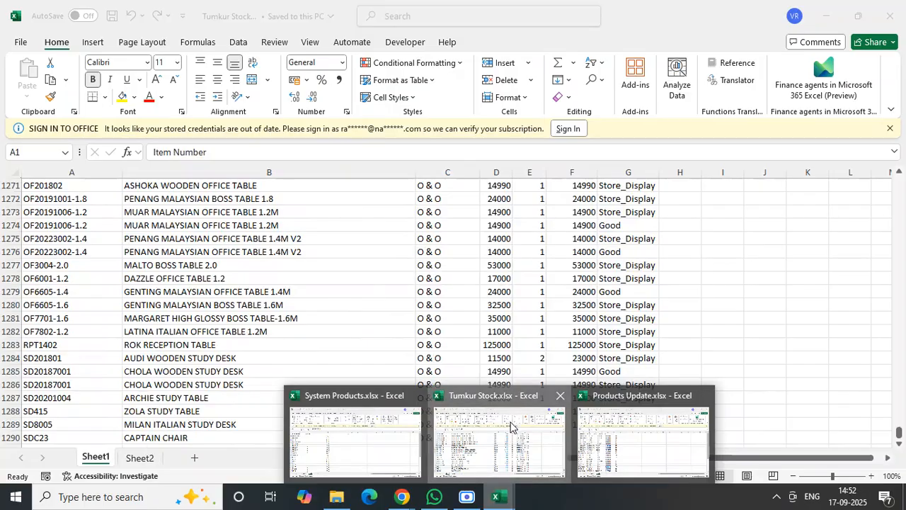
pyautogui.click(510, 427)
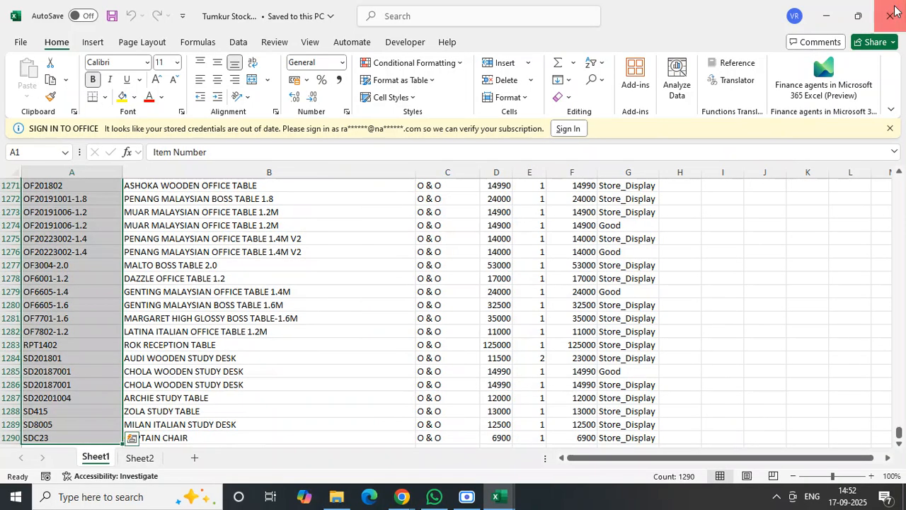
pyautogui.click(896, 10)
pyautogui.click(499, 497)
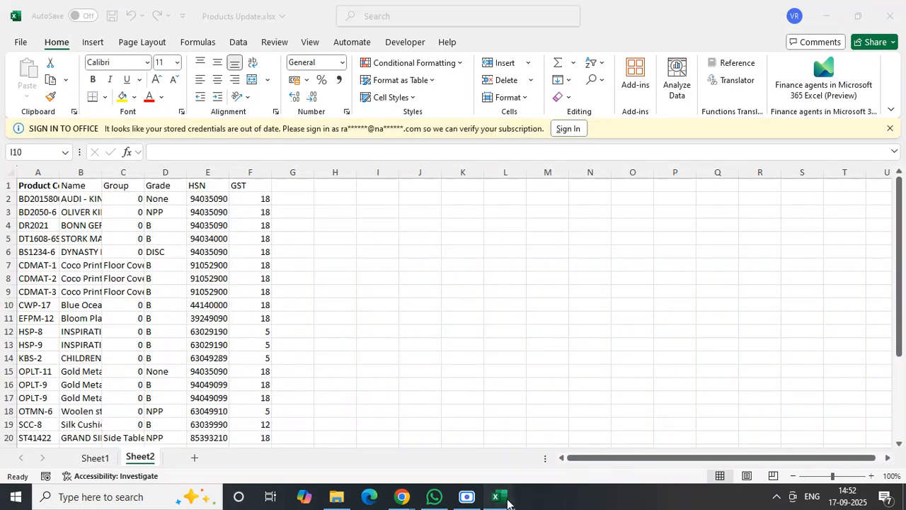
pyautogui.click(408, 437)
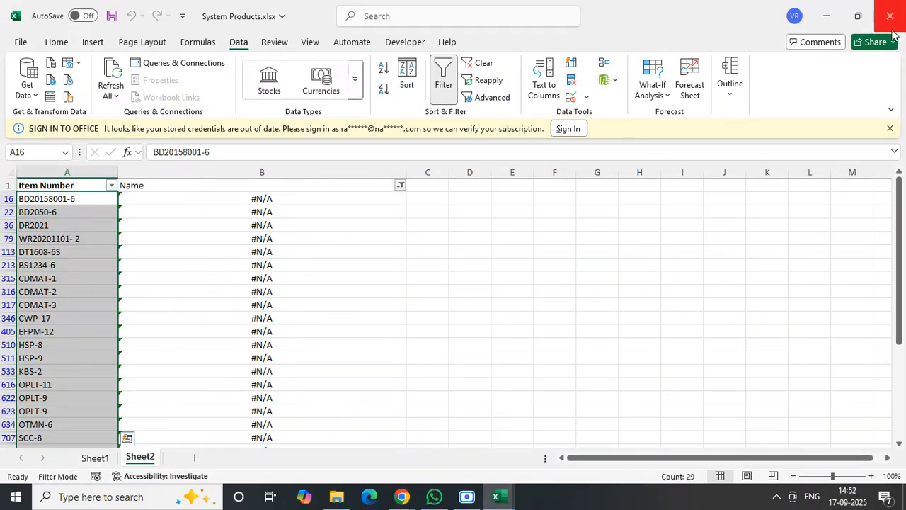
pyautogui.click(109, 16)
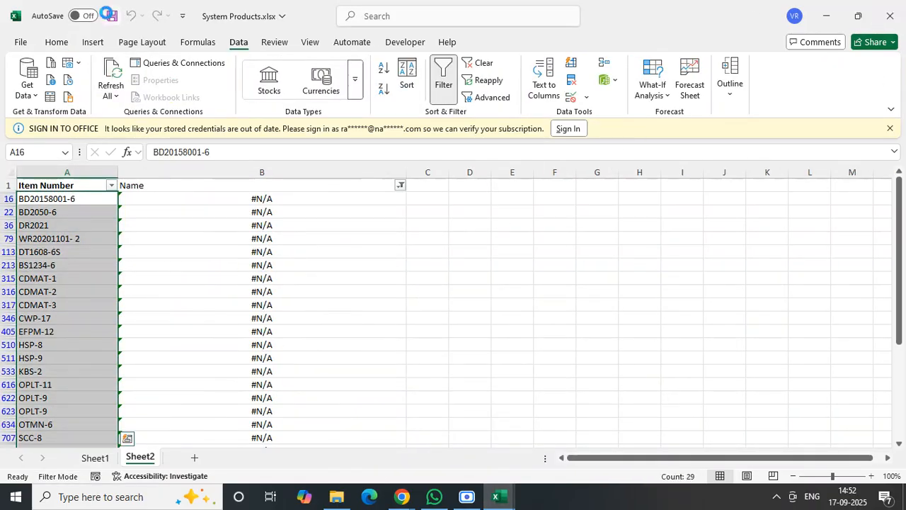
pyautogui.click(894, 8)
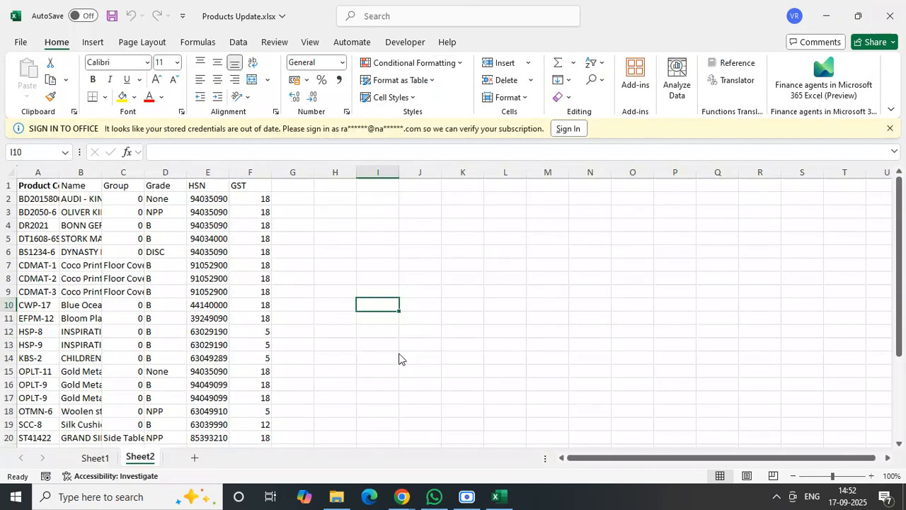
# - Autofit all column widths of the pasted product table on Sheet2 of Products Update.xlsx
pyautogui.doubleClick(60, 173)
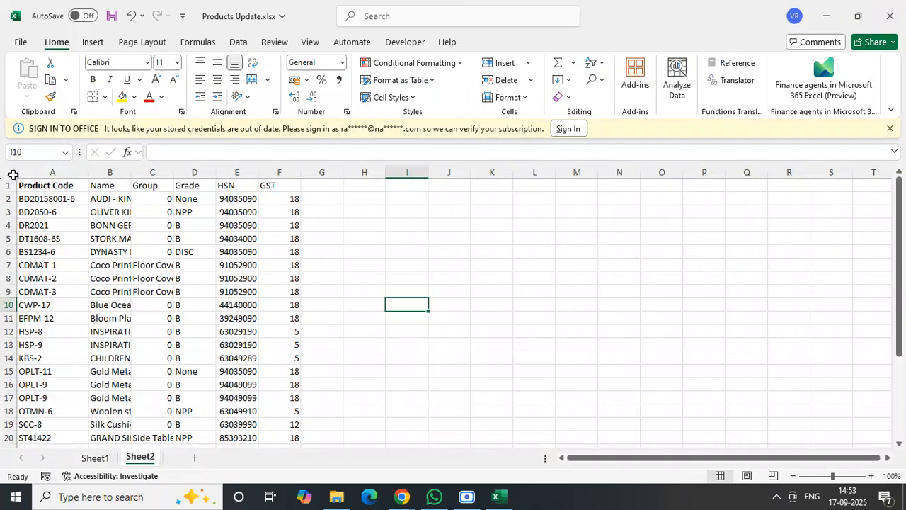
pyautogui.click(12, 173)
pyautogui.doubleClick(88, 172)
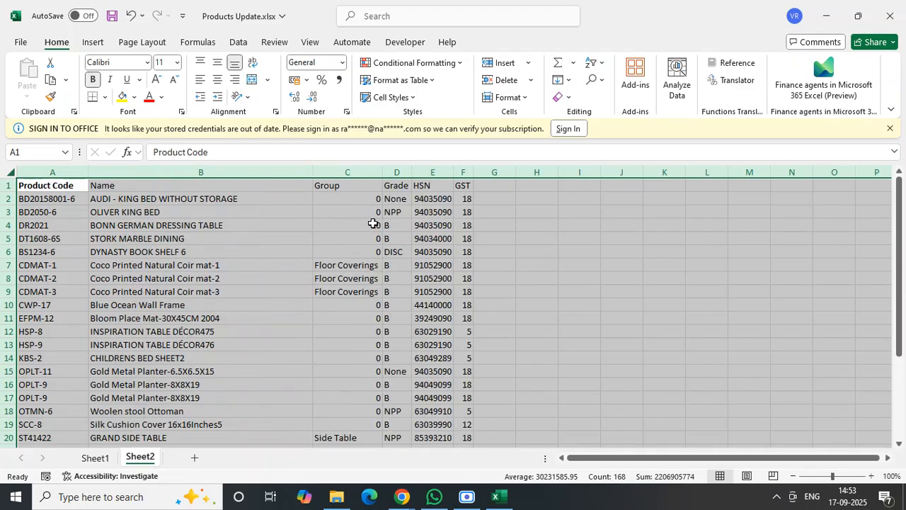
pyautogui.click(370, 224)
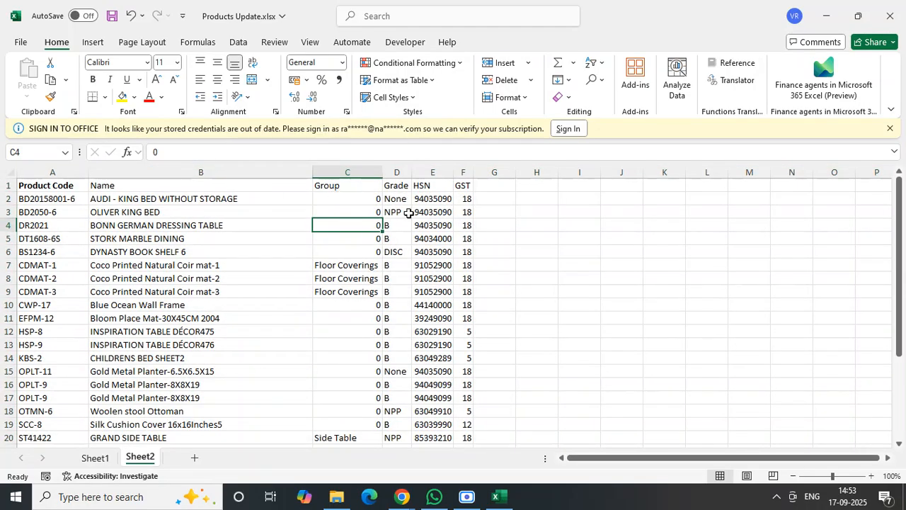
# - Add the column headers Tax Appl in G1 and Units in H1 of the product table on Sheet2
pyautogui.click(491, 188)
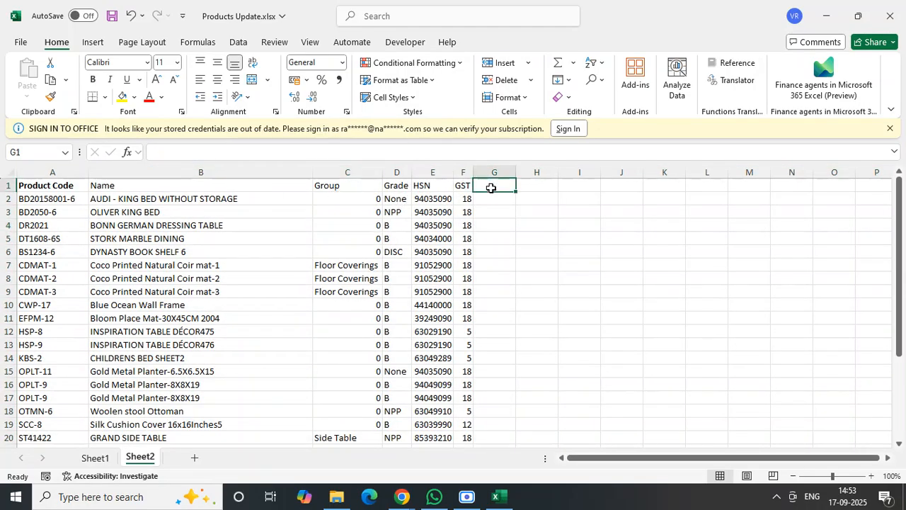
pyautogui.write('Tax Ap')
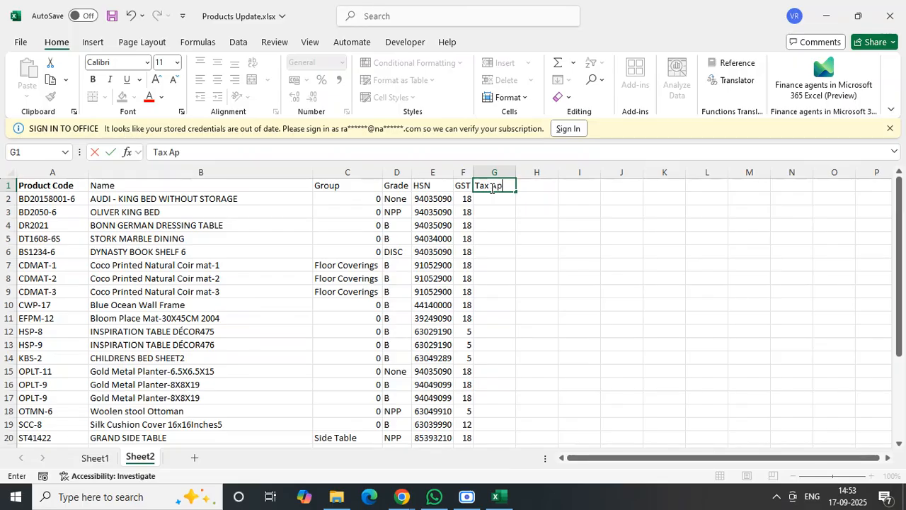
pyautogui.write('pl')
pyautogui.press('Tab')
pyautogui.write('Uni')
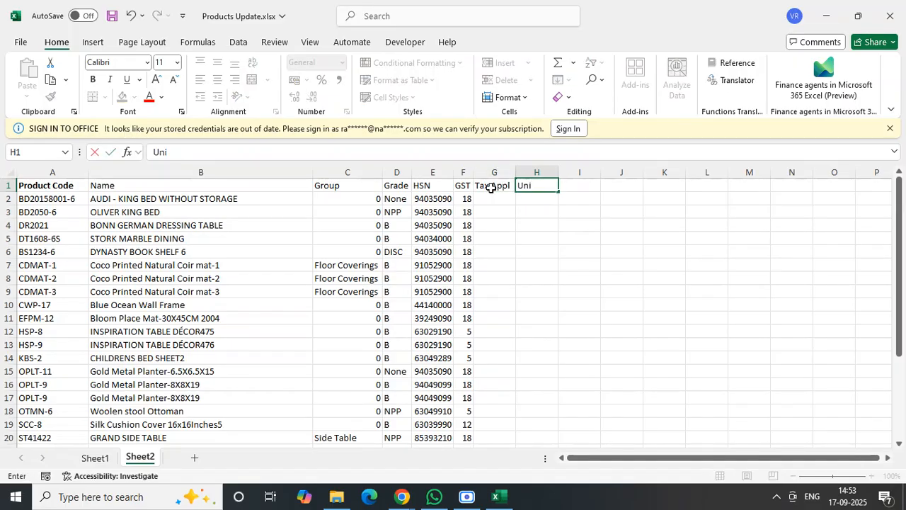
pyautogui.write('ts')
pyautogui.press('Return')
# - Enter the tax date 01-04-2025 in G2 and the unit Nos in H2 for the first product
pyautogui.write('01-0')
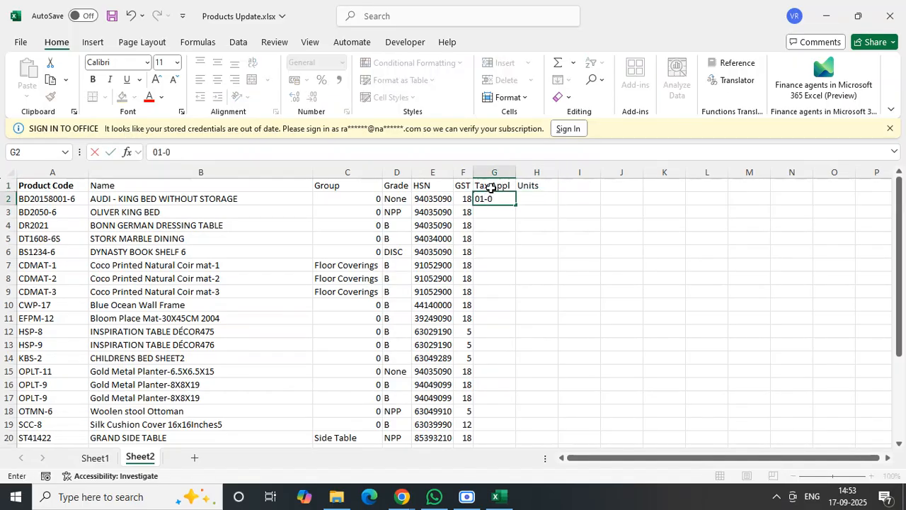
pyautogui.write('4-2025')
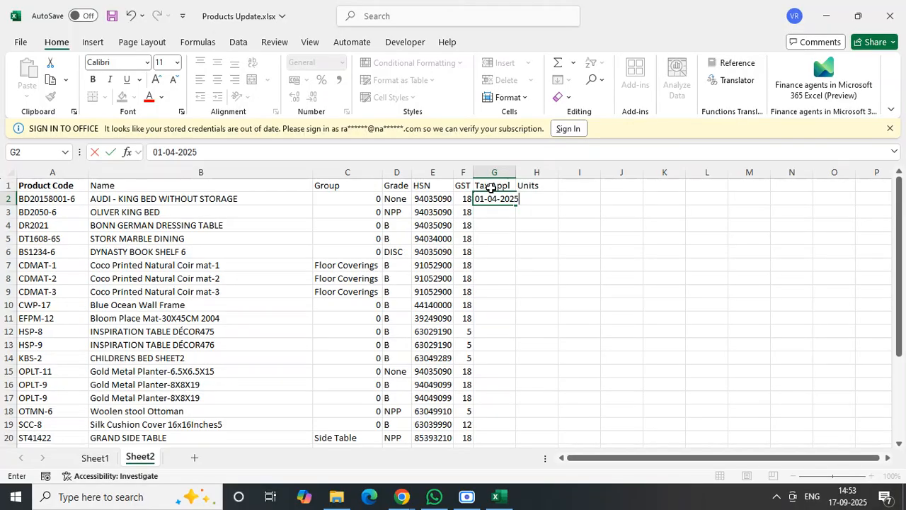
pyautogui.press('Tab')
pyautogui.write('Nos')
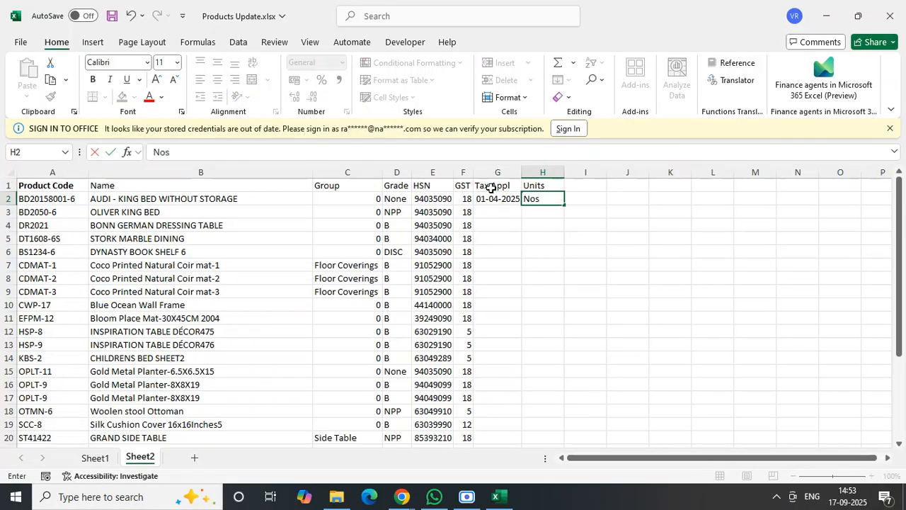
pyautogui.press('Return')
# - Enter 01-04-2025 in G3 and fill the date from G2:G3 down the Tax Appl column to the table's last row
pyautogui.click(498, 214)
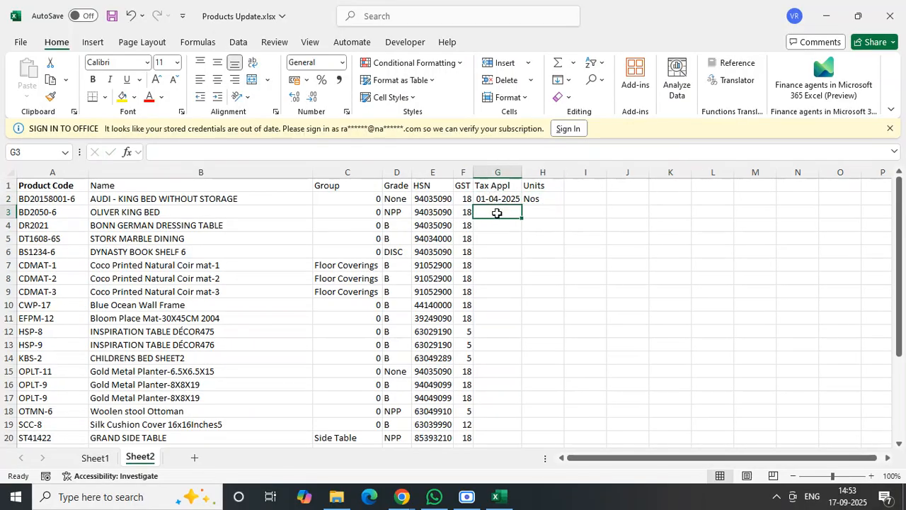
pyautogui.write('01-04-2025')
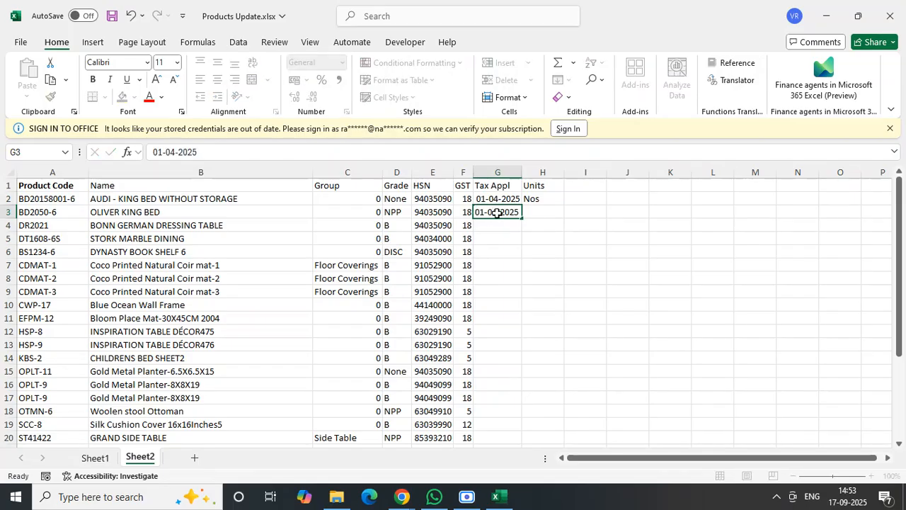
pyautogui.press('Tab')
pyautogui.moveTo(493, 195); pyautogui.dragTo(513, 215)
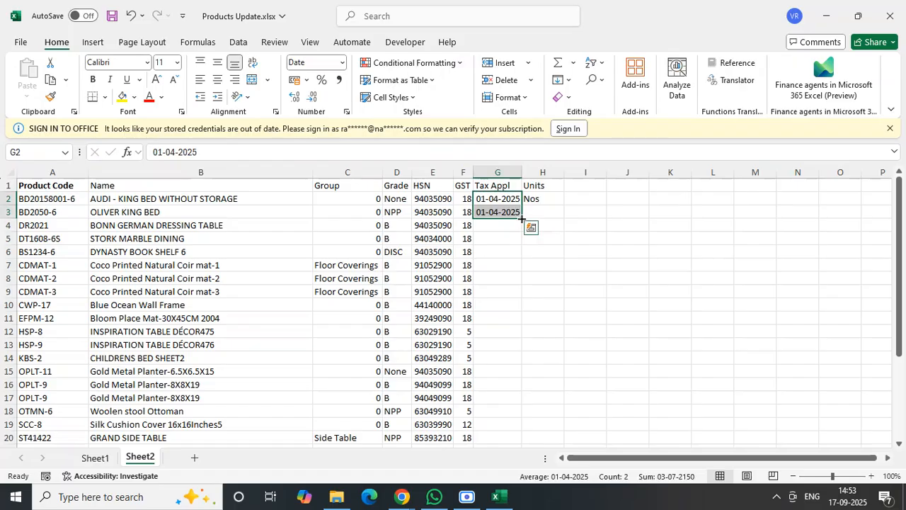
pyautogui.doubleClick(522, 218)
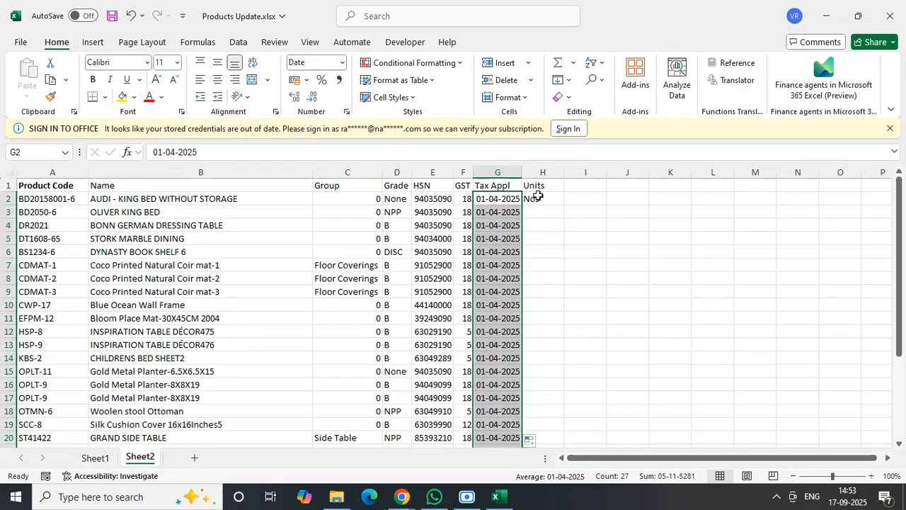
# - Fill the unit Nos from H2 down the Units column for all products
pyautogui.click(538, 198)
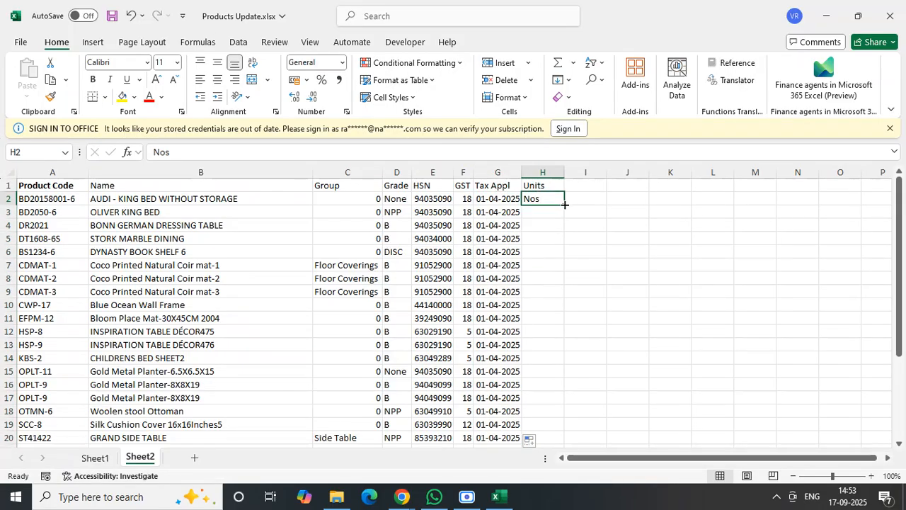
pyautogui.doubleClick(563, 204)
pyautogui.click(624, 197)
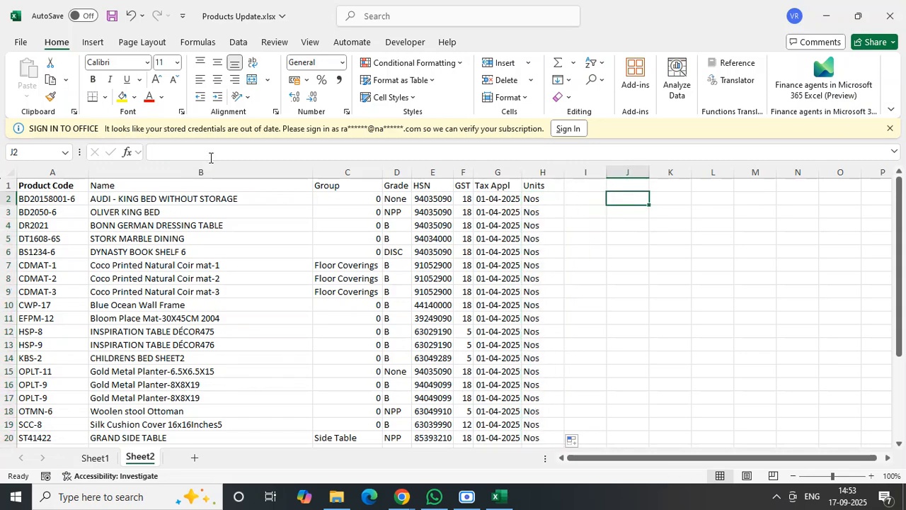
# - Select the header row on Sheet2, save the workbook and switch to Sheet1
pyautogui.click(11, 185)
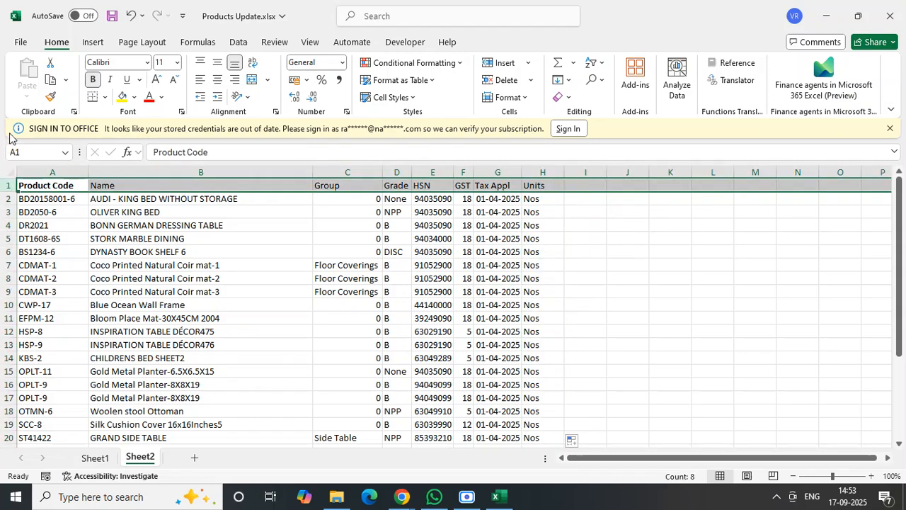
pyautogui.click(111, 16)
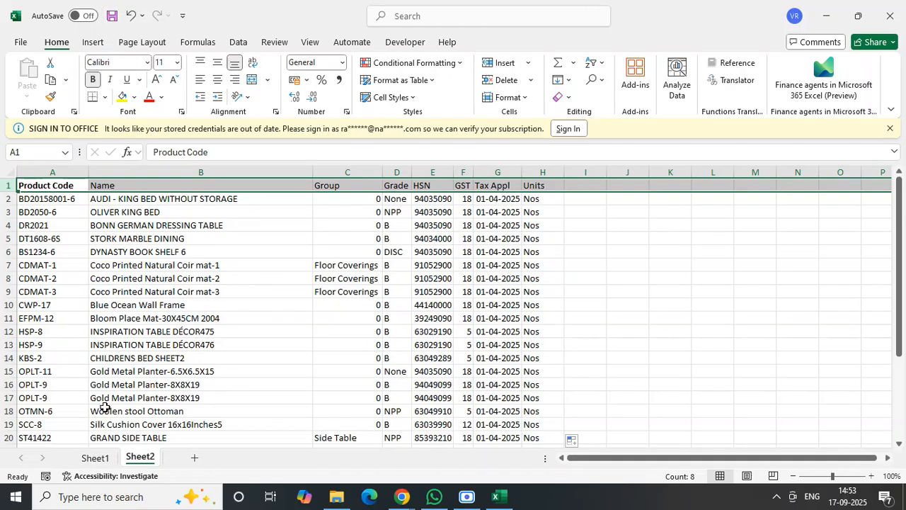
pyautogui.click(95, 457)
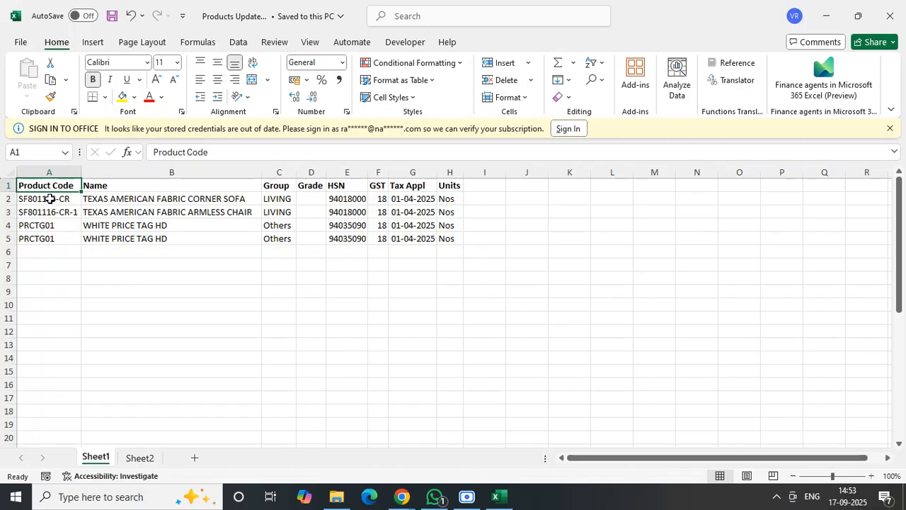
# - Clear the old product rows A2:H5 on Sheet1, keeping the header row, and save the workbook
pyautogui.moveTo(49, 199); pyautogui.dragTo(459, 232)
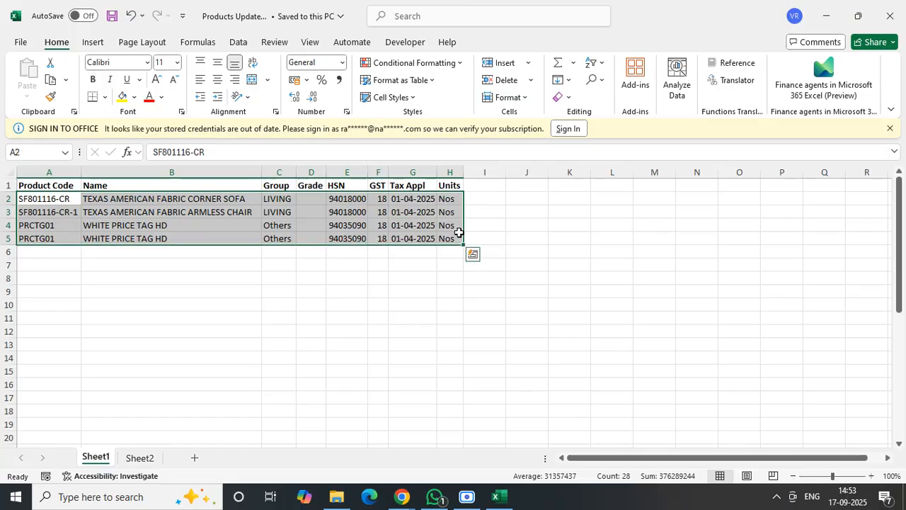
pyautogui.press('Delete')
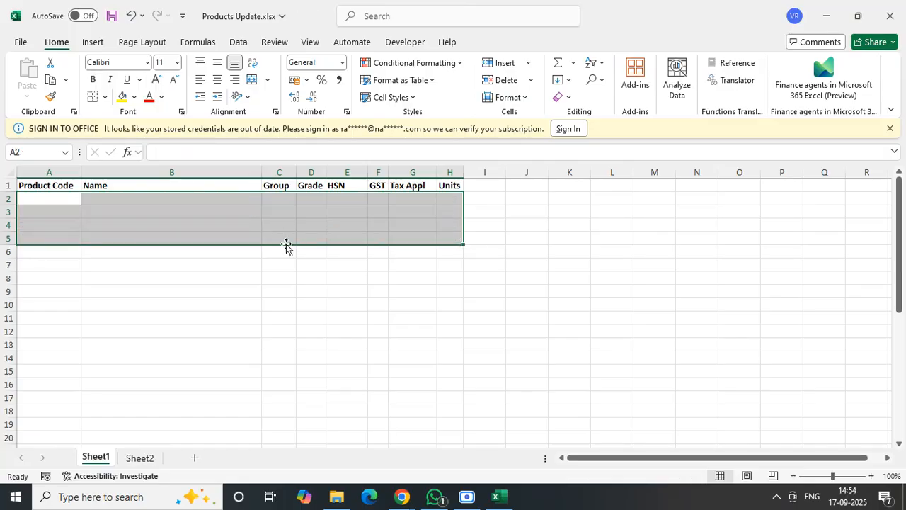
pyautogui.click(142, 275)
pyautogui.click(60, 189)
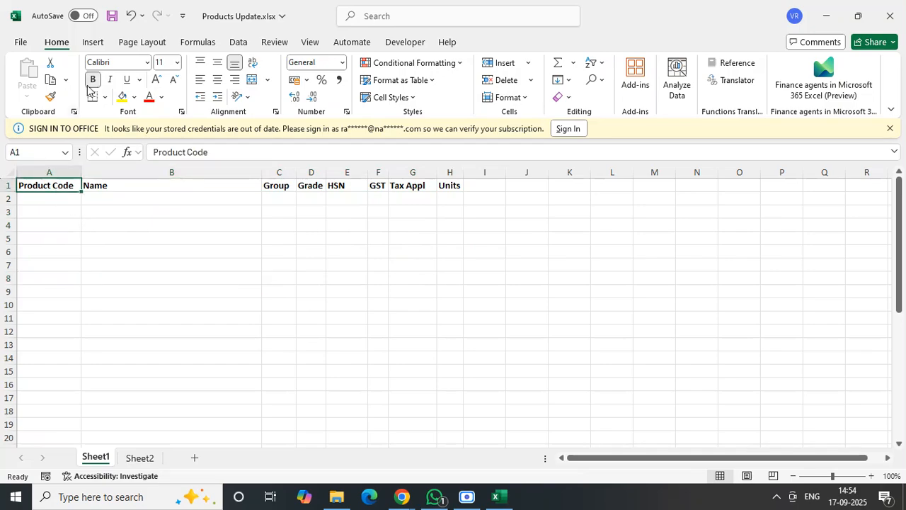
pyautogui.click(113, 17)
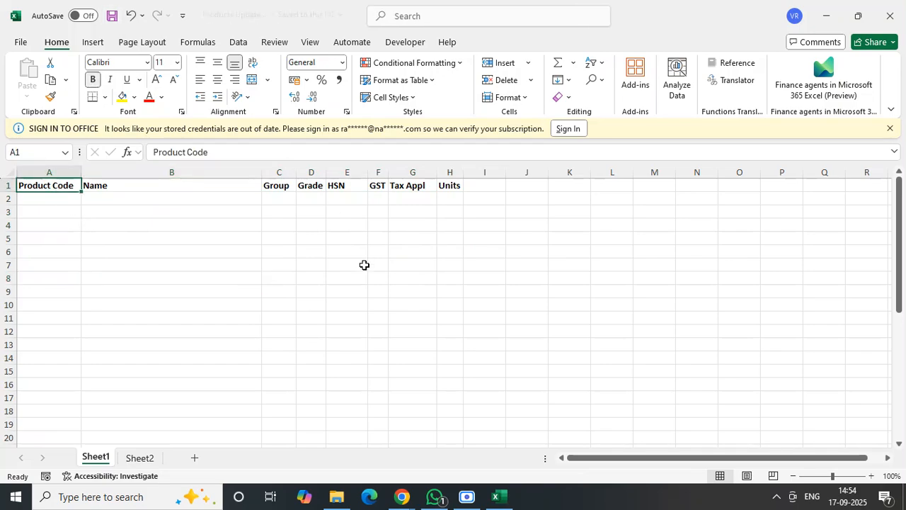
# - Make the whole header row on Sheet2 bold and save the workbook
pyautogui.click(155, 460)
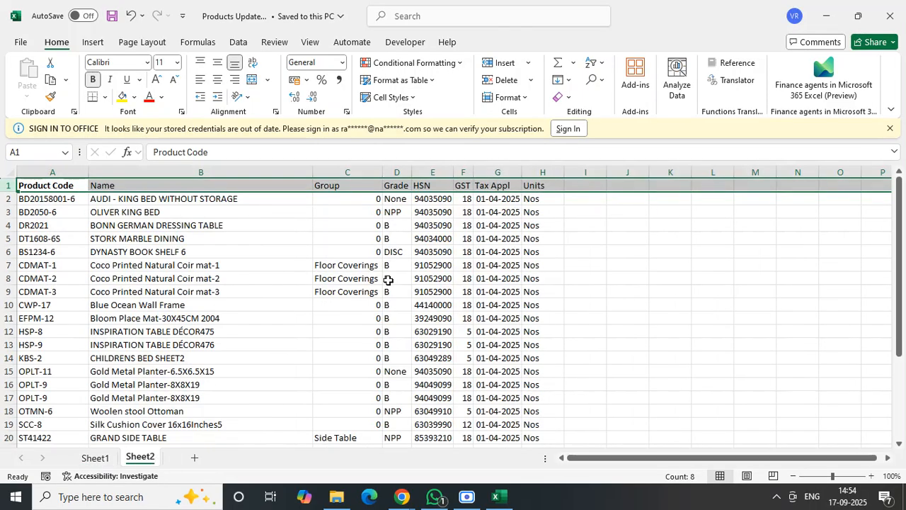
pyautogui.click(671, 199)
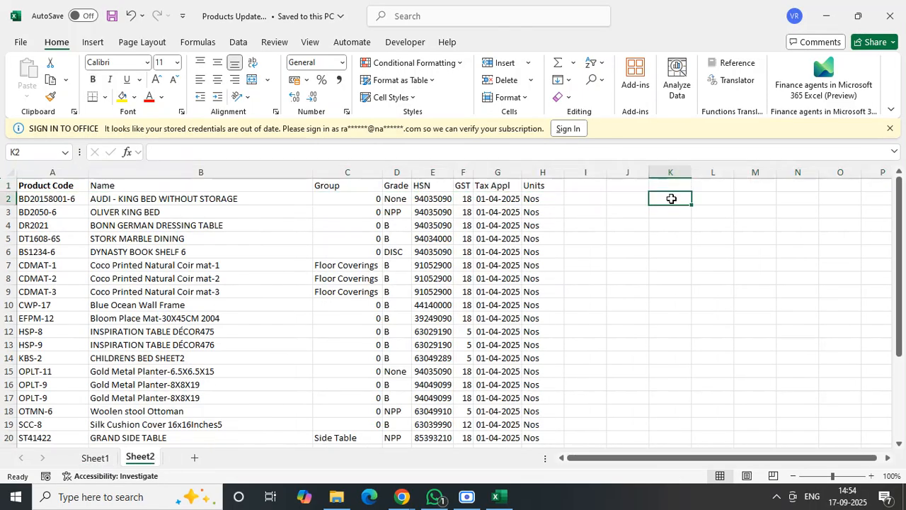
pyautogui.click(5, 185)
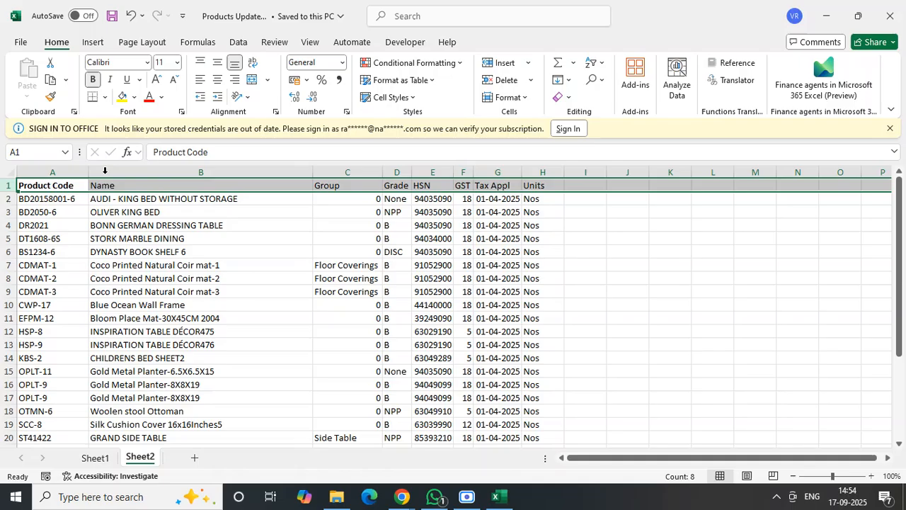
pyautogui.click(286, 255)
pyautogui.doubleClick(382, 171)
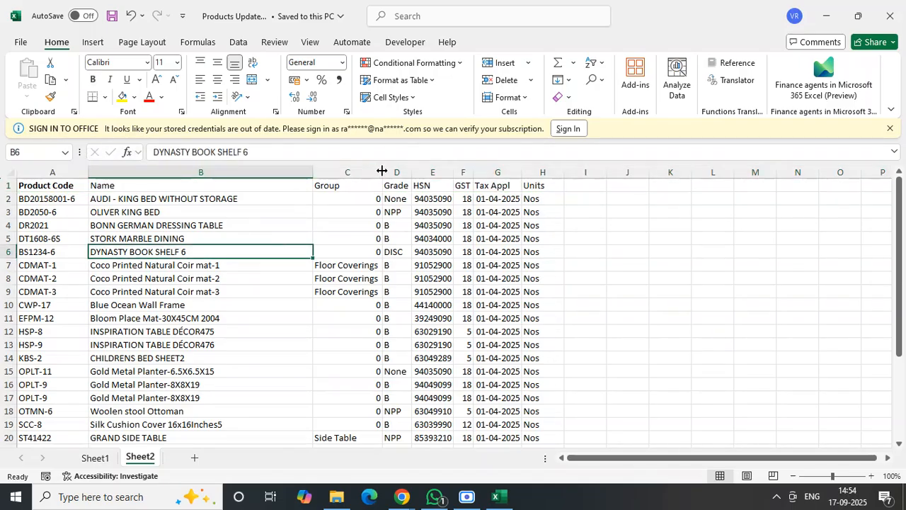
pyautogui.click(6, 185)
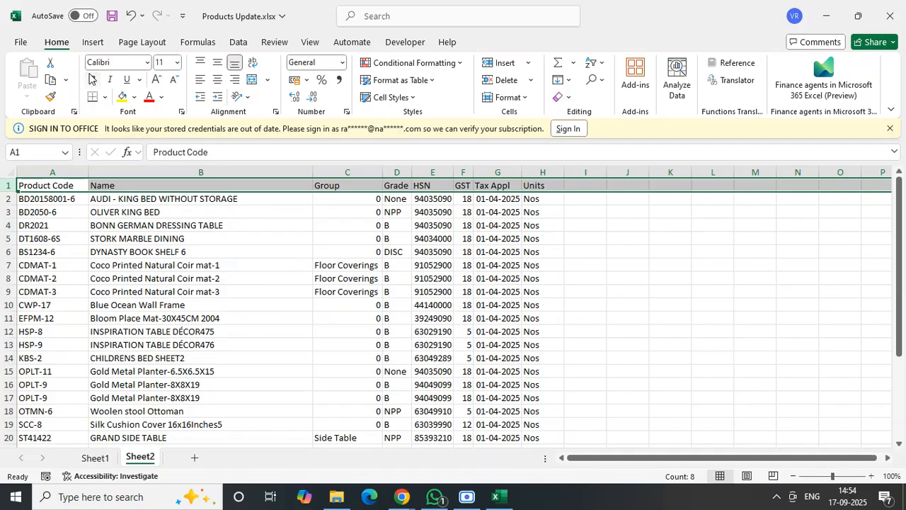
pyautogui.click(67, 252)
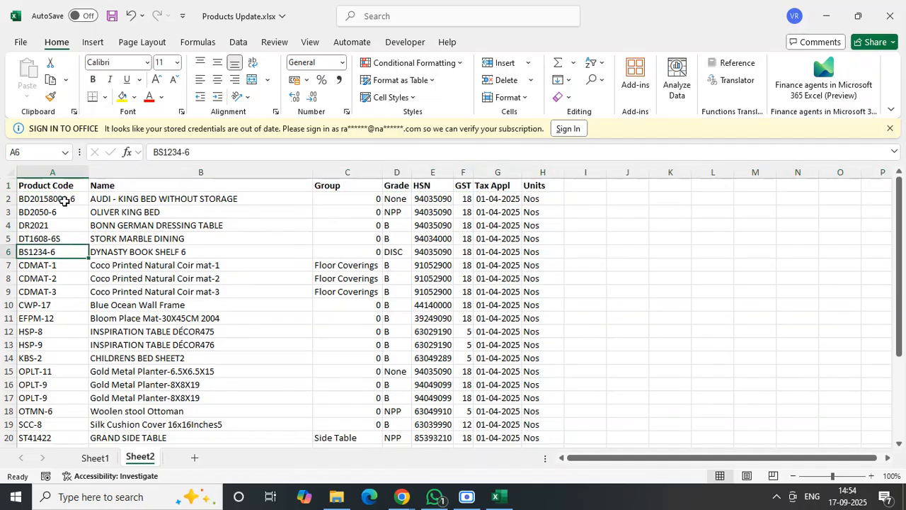
pyautogui.click(64, 189)
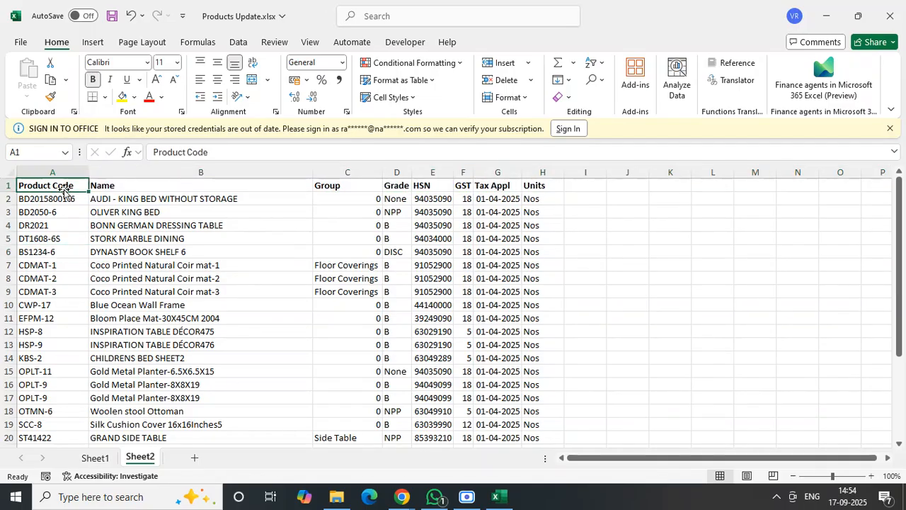
pyautogui.click(111, 14)
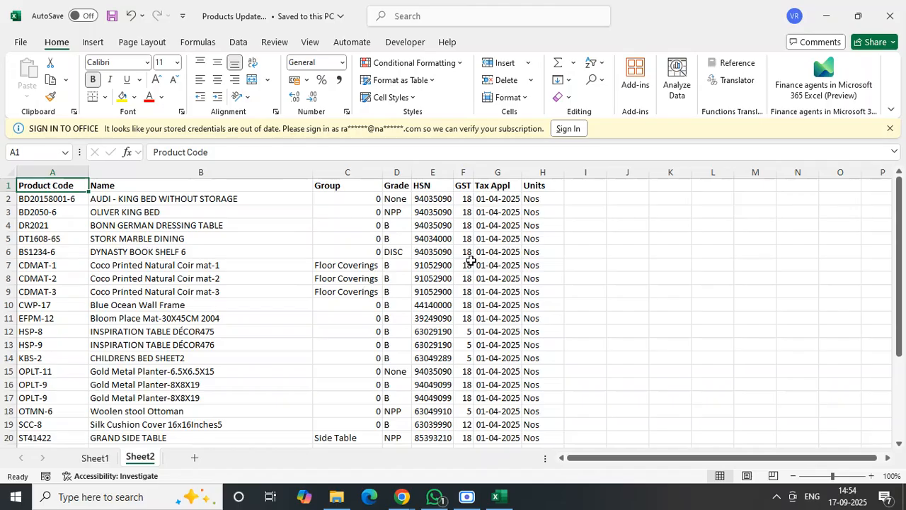
# - Check the Group column on Sheet2 and copy the OLIVER KING BED product code BD2050-6 from A3
pyautogui.click(355, 267)
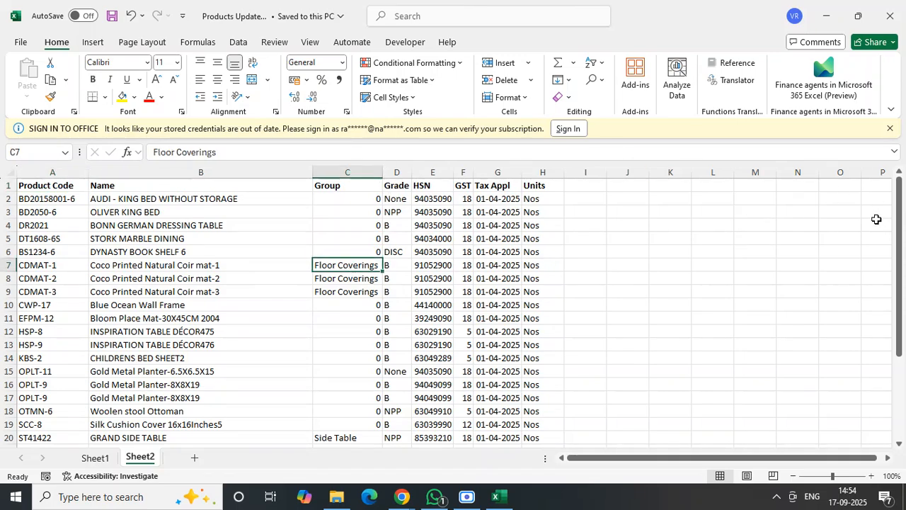
pyautogui.moveTo(900, 196); pyautogui.dragTo(897, 162)
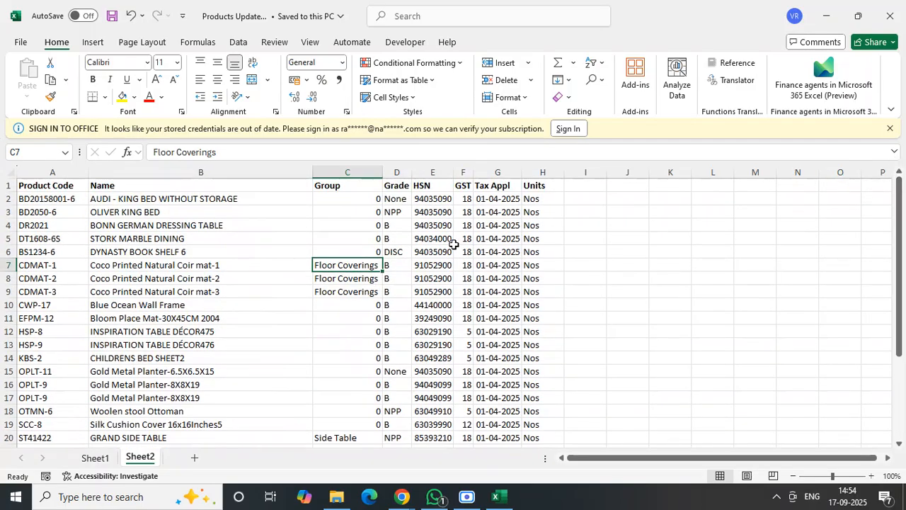
pyautogui.click(358, 212)
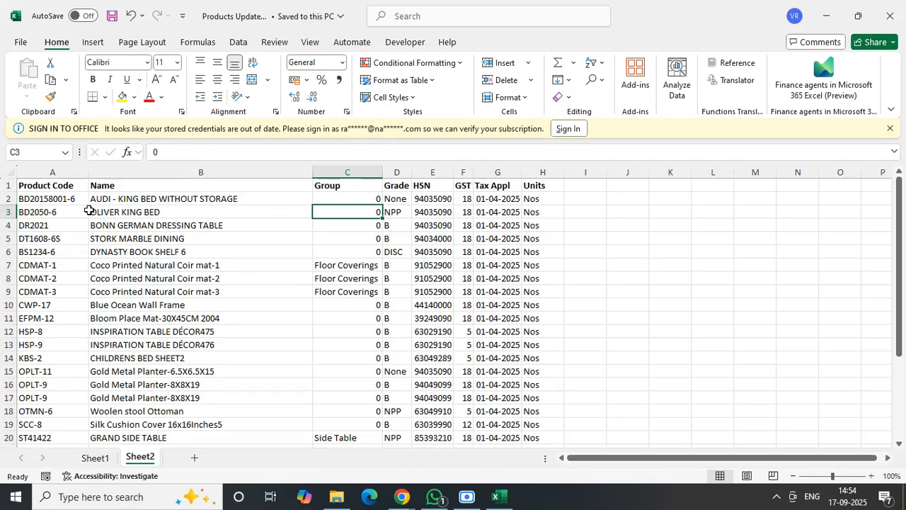
pyautogui.click(41, 212)
pyautogui.doubleClick(197, 151)
pyautogui.hotkey('ctrl', 'c')
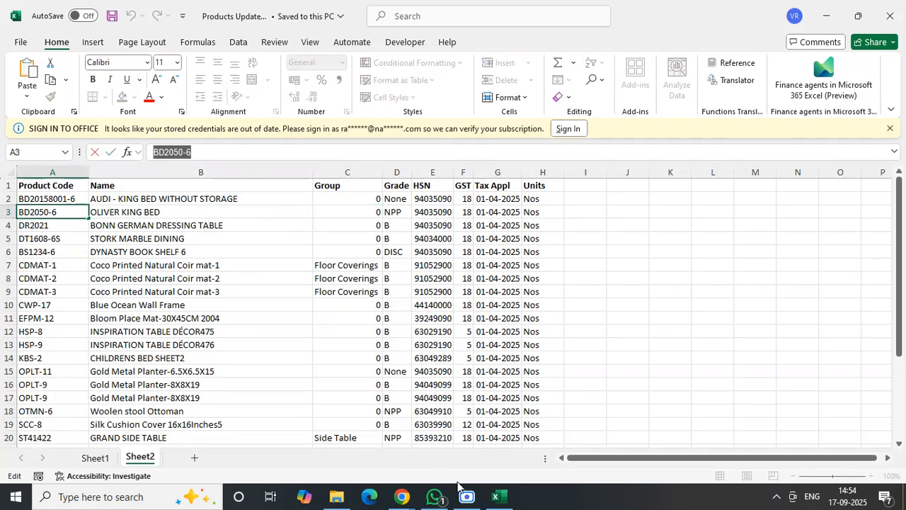
# - Open Furniture STOCK master with HSN TAX code 8th aug 2025.xlsx from the Royaloak Workings folder, leaving the cell edit in Products Update.xlsx
pyautogui.click(352, 501)
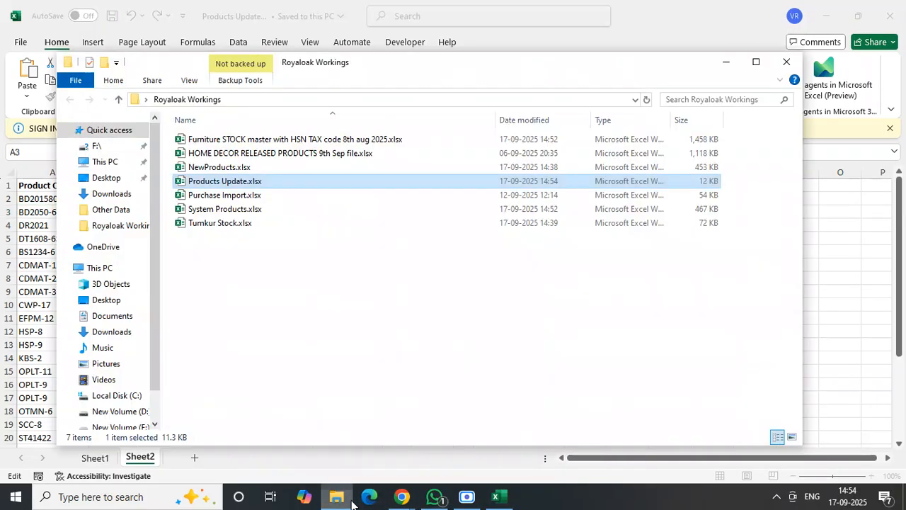
pyautogui.doubleClick(336, 142)
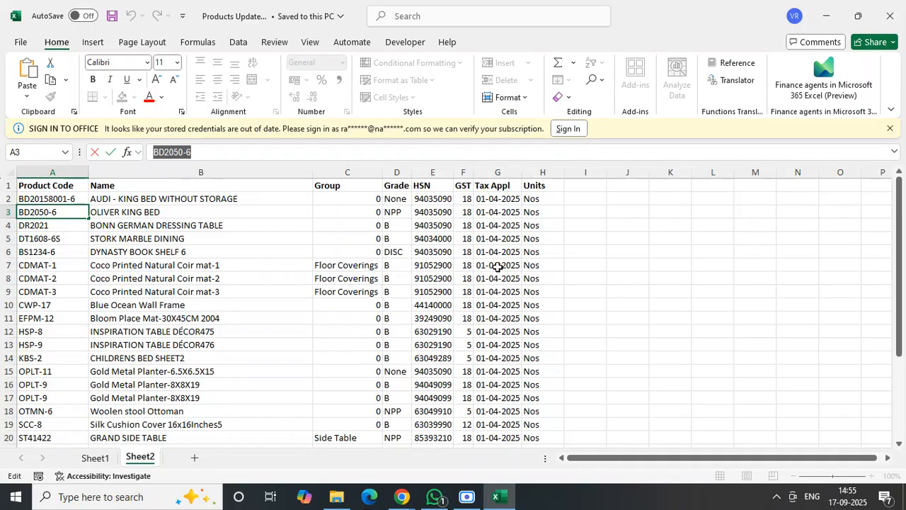
pyautogui.click(504, 500)
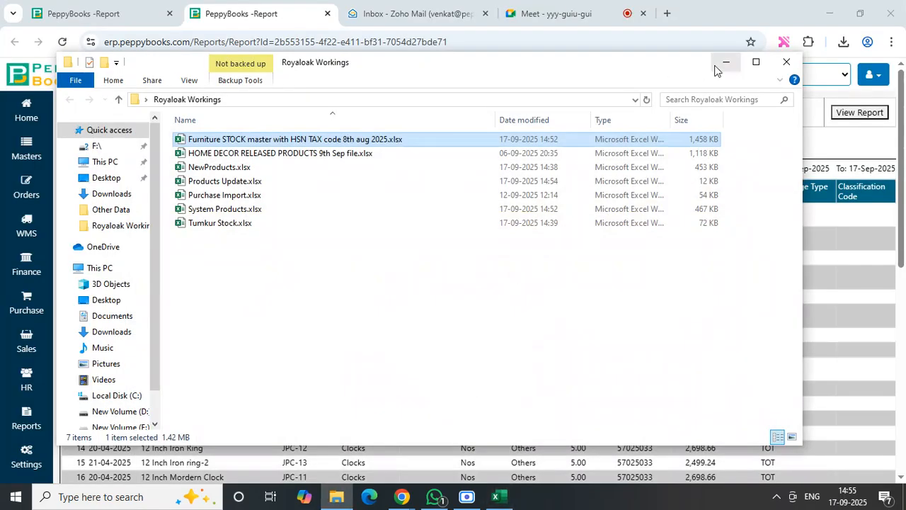
pyautogui.click(726, 63)
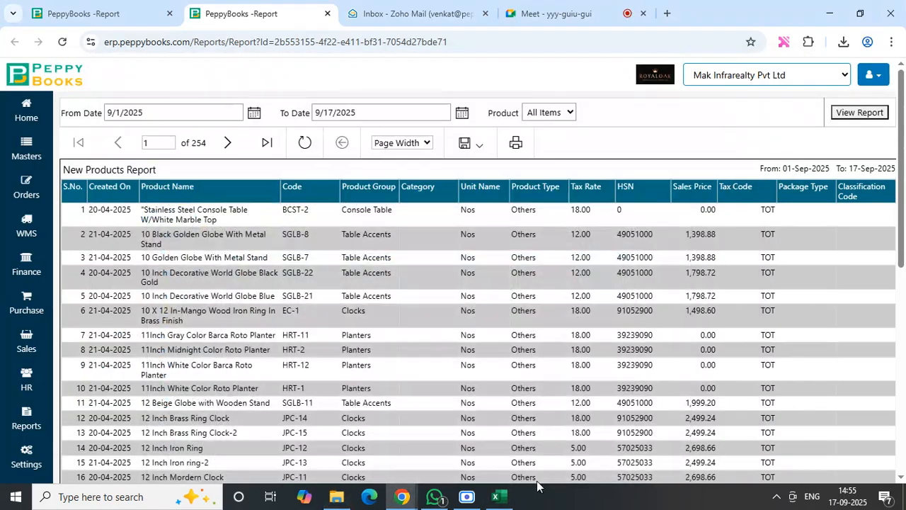
pyautogui.click(496, 499)
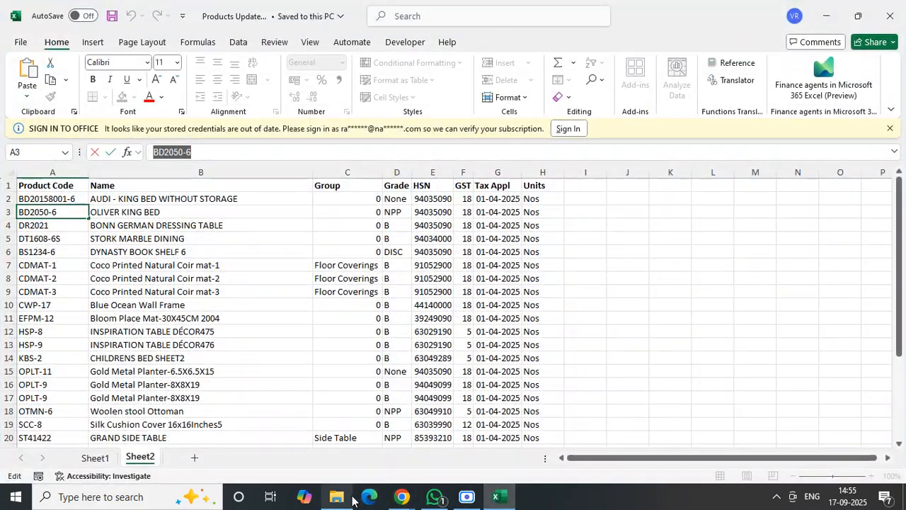
pyautogui.click(347, 498)
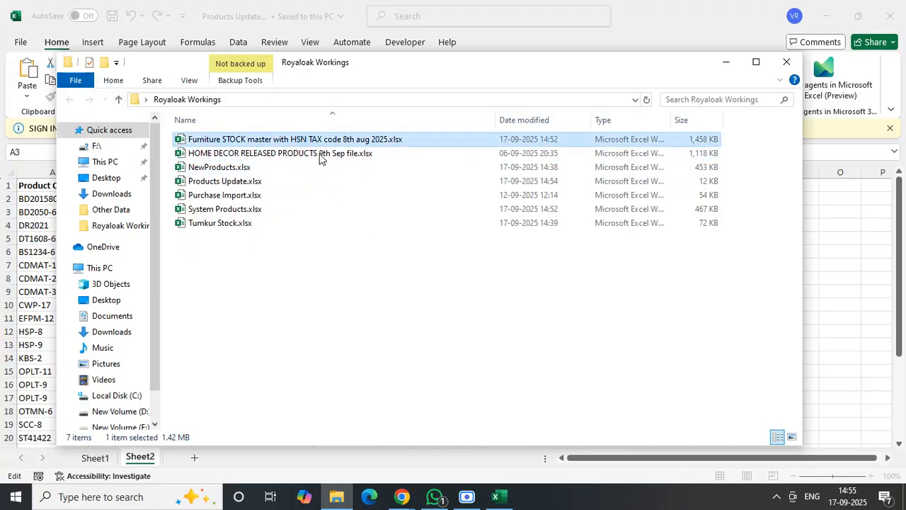
pyautogui.hotkey('alt', 'Tab')
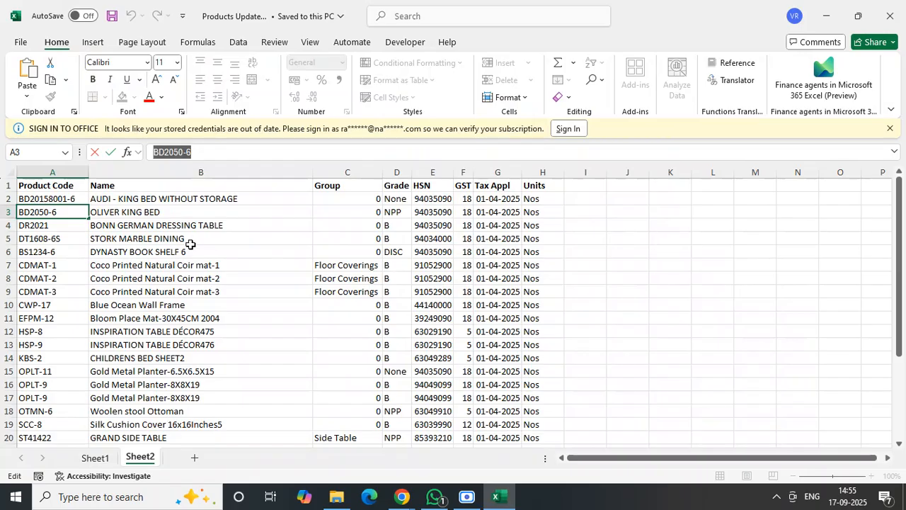
pyautogui.click(110, 17)
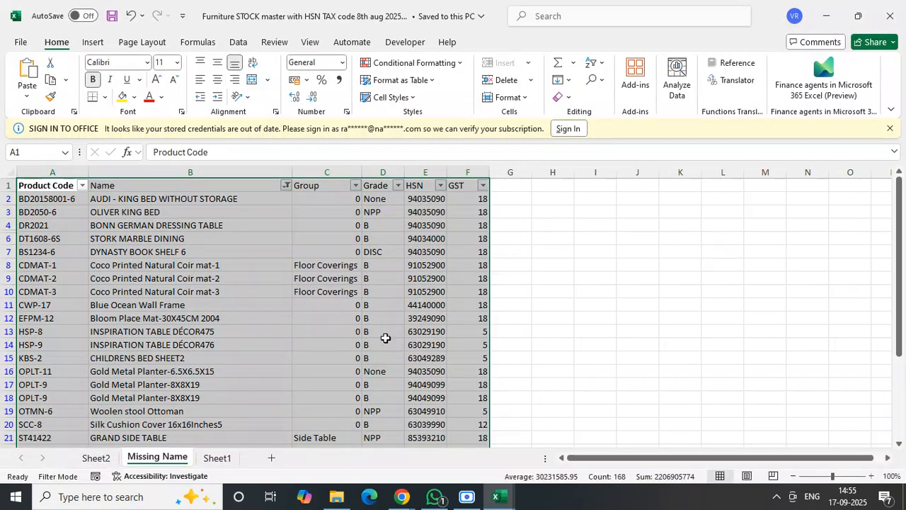
# - Find BD2050-6 in the Item number column of the furniture master's Sheet2 and select its row to check the category columns
pyautogui.click(96, 458)
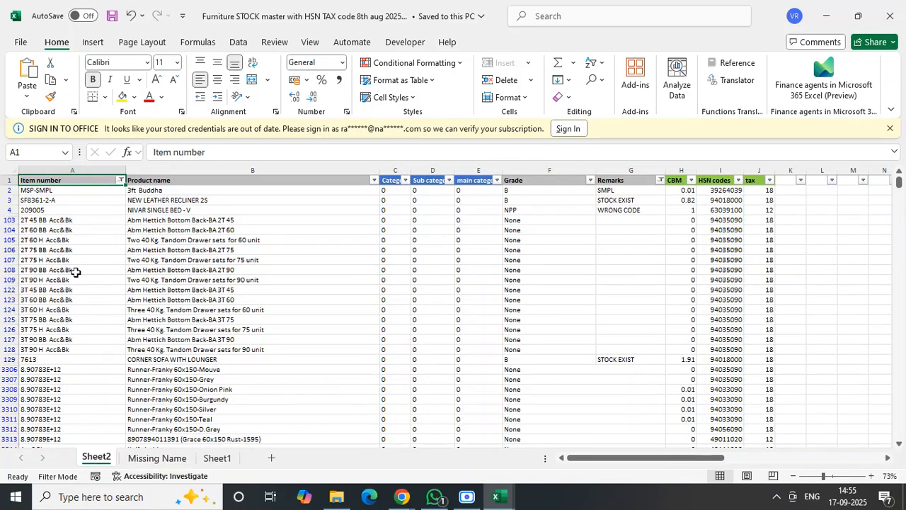
pyautogui.click(70, 167)
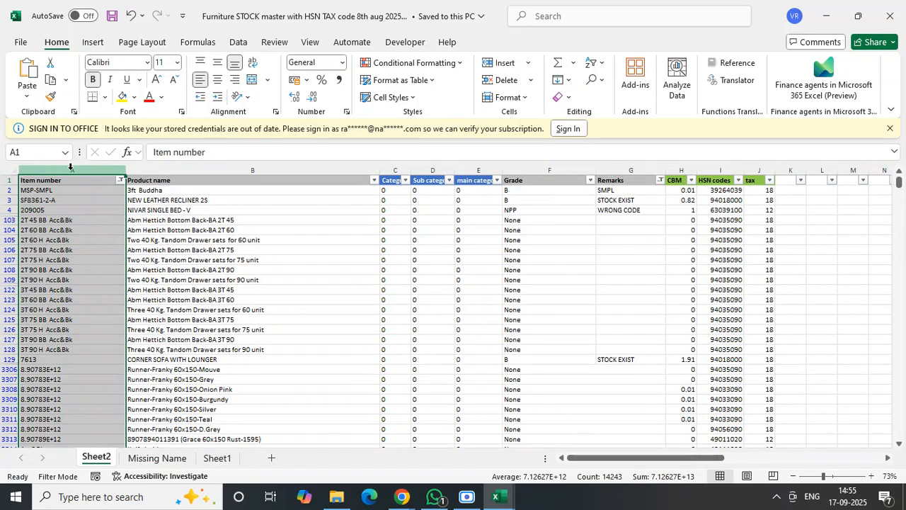
pyautogui.hotkey('ctrl', 'f')
pyautogui.hotkey('ctrl', 'v')
pyautogui.press('Return')
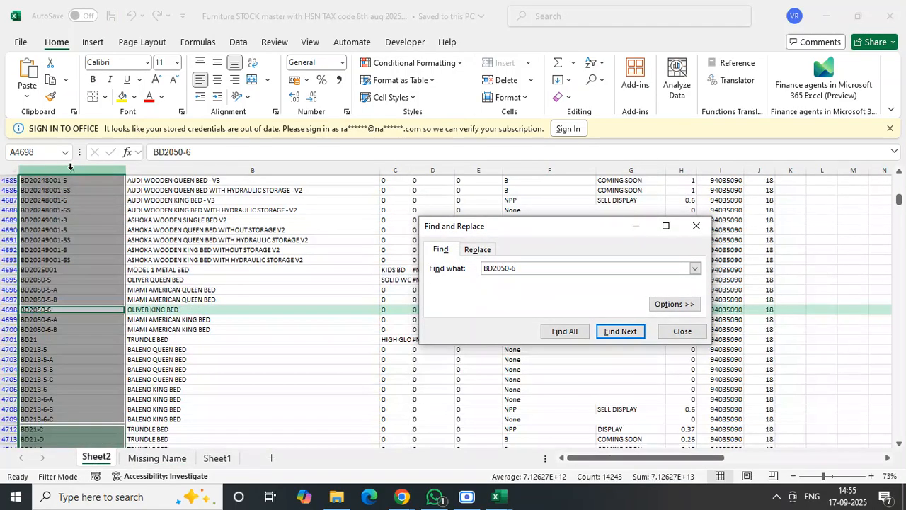
pyautogui.click(696, 225)
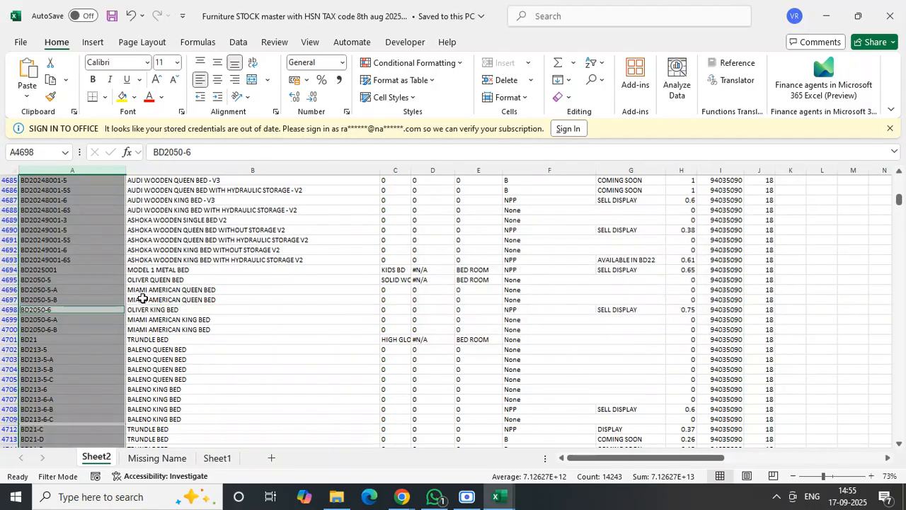
pyautogui.click(4, 309)
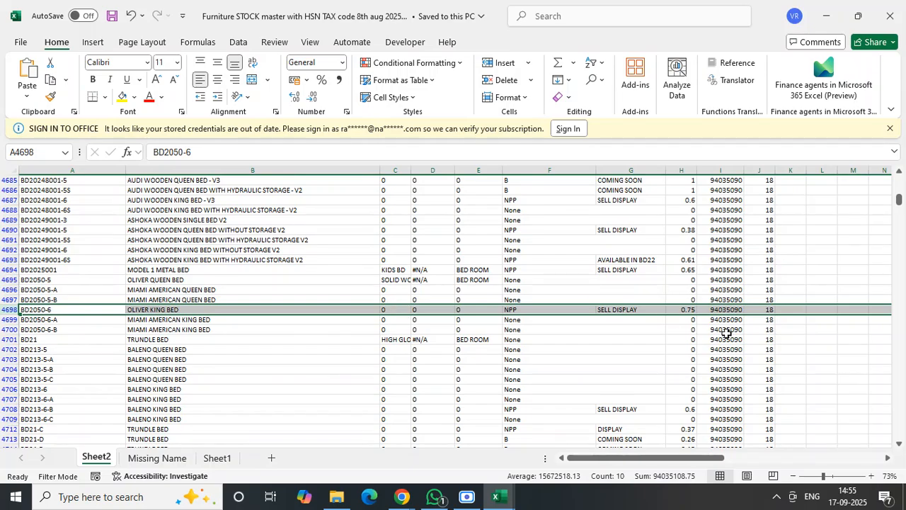
pyautogui.moveTo(899, 200); pyautogui.dragTo(900, 186)
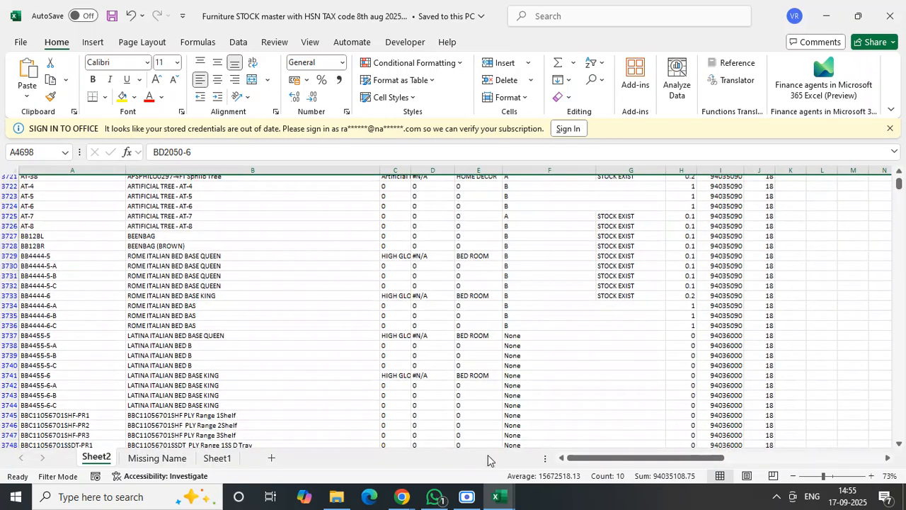
# - Open Tumkur Stock.xlsx from the Royaloak Workings folder and find BD2050-6 in the Item Number column to check its category
pyautogui.click(338, 498)
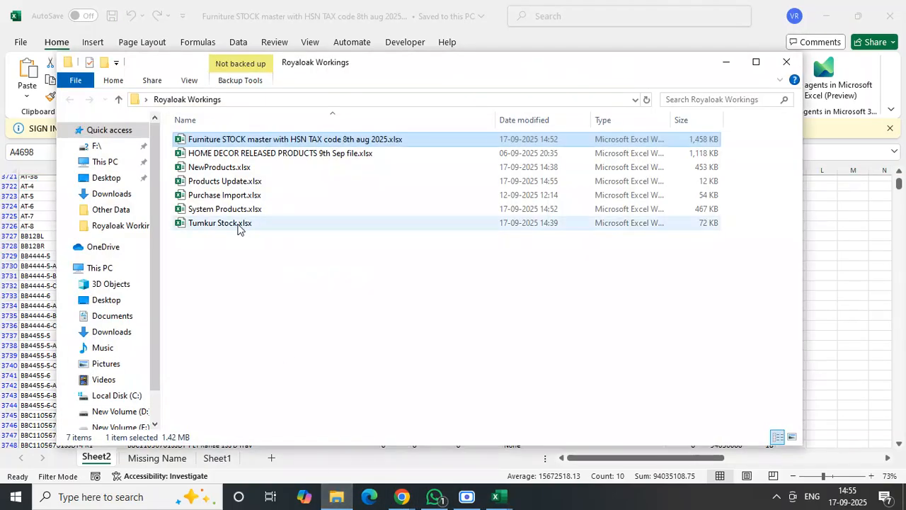
pyautogui.doubleClick(239, 226)
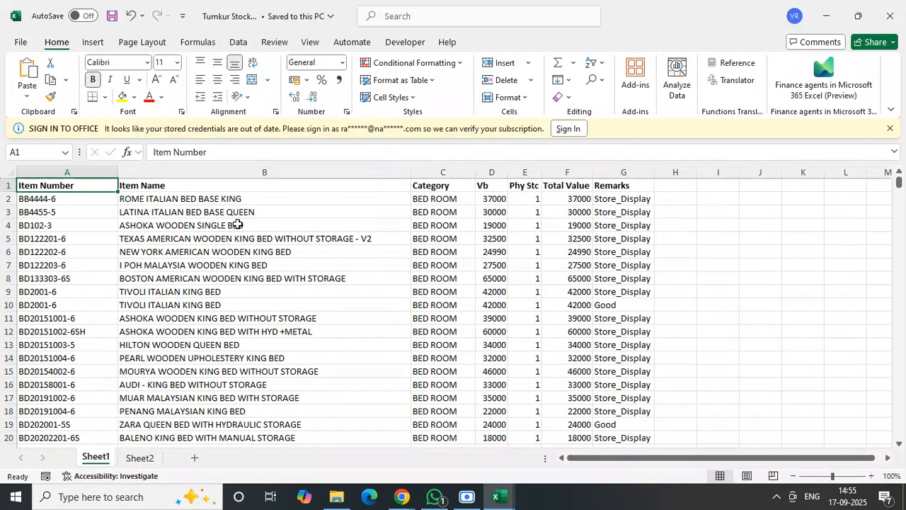
pyautogui.click(82, 171)
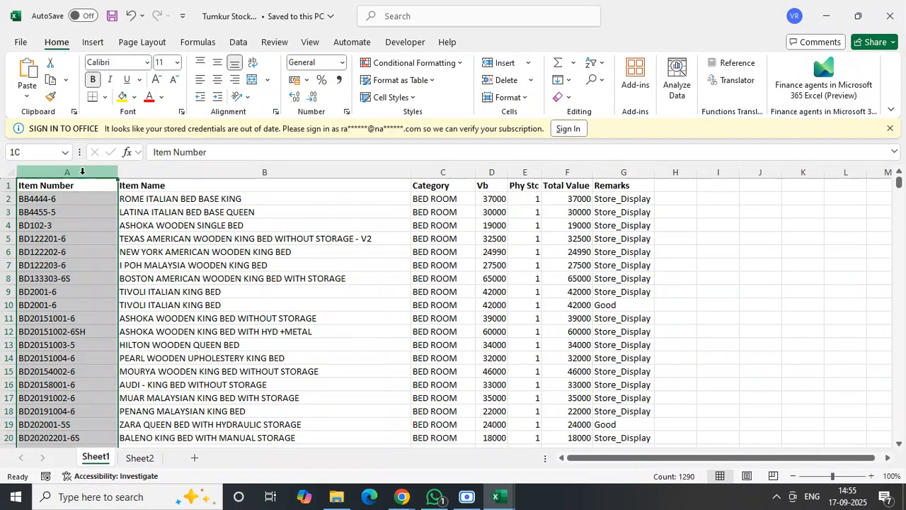
pyautogui.hotkey('ctrl', 'f')
pyautogui.press('Return')
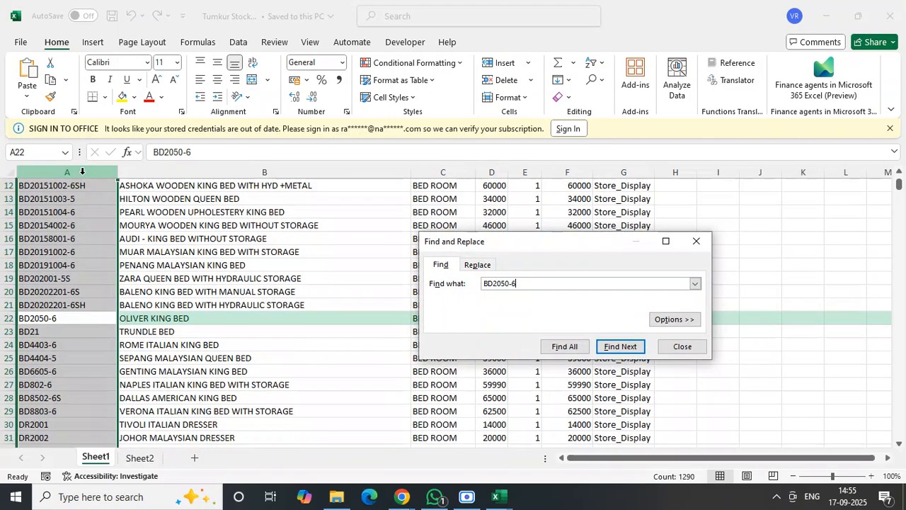
pyautogui.click(696, 240)
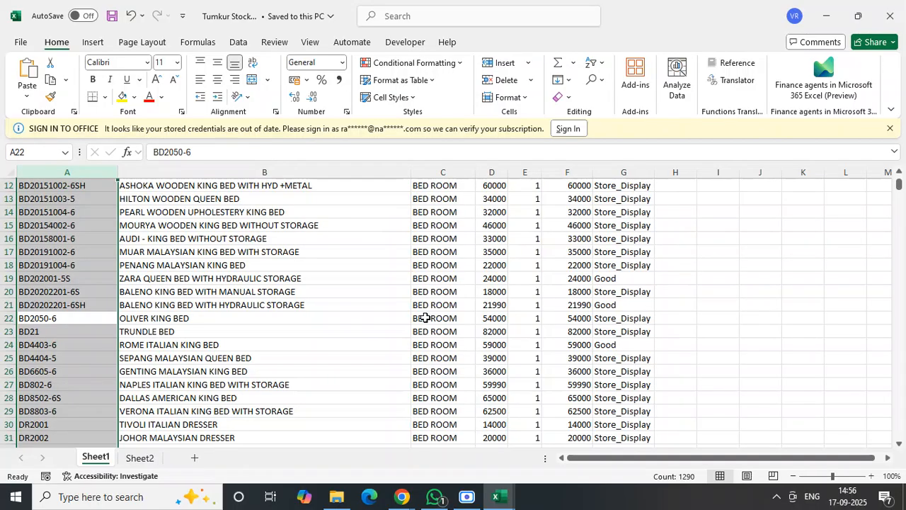
# - Check Sheet1 and Sheet2 of Tumkur Stock, switch to Products Update.xlsx and copy the product table A1:H28 from its Sheet2
pyautogui.hotkey('ctrl', 'Home')
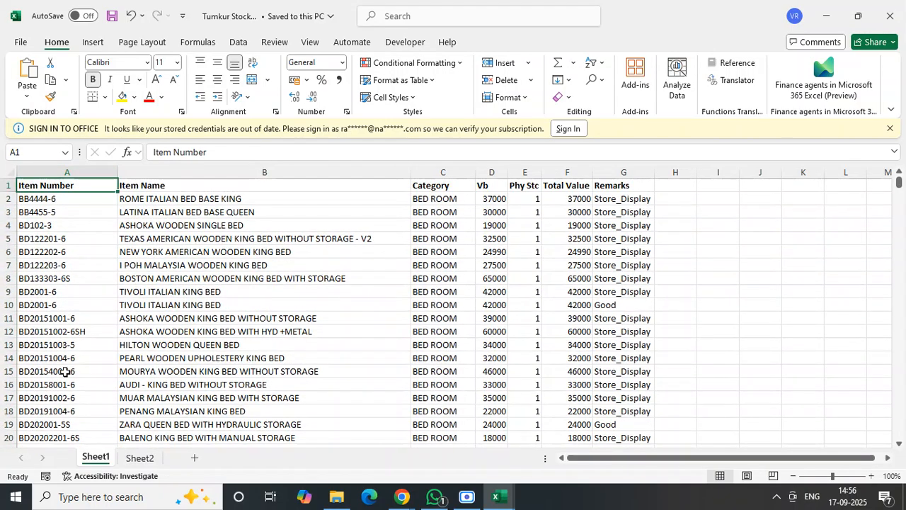
pyautogui.click(139, 458)
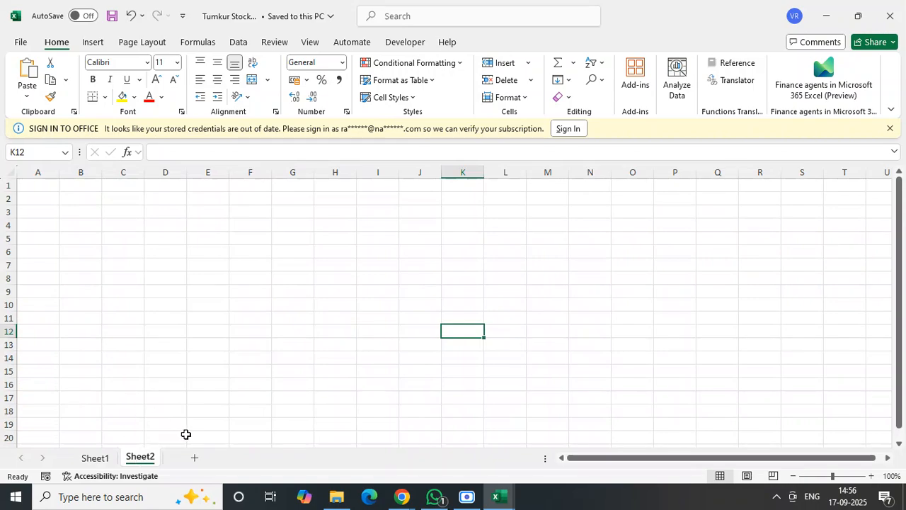
pyautogui.click(514, 499)
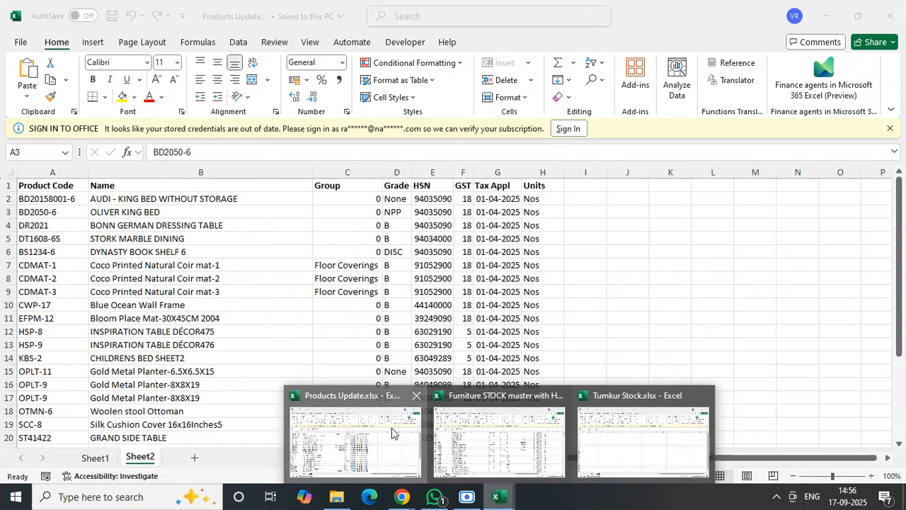
pyautogui.click(393, 432)
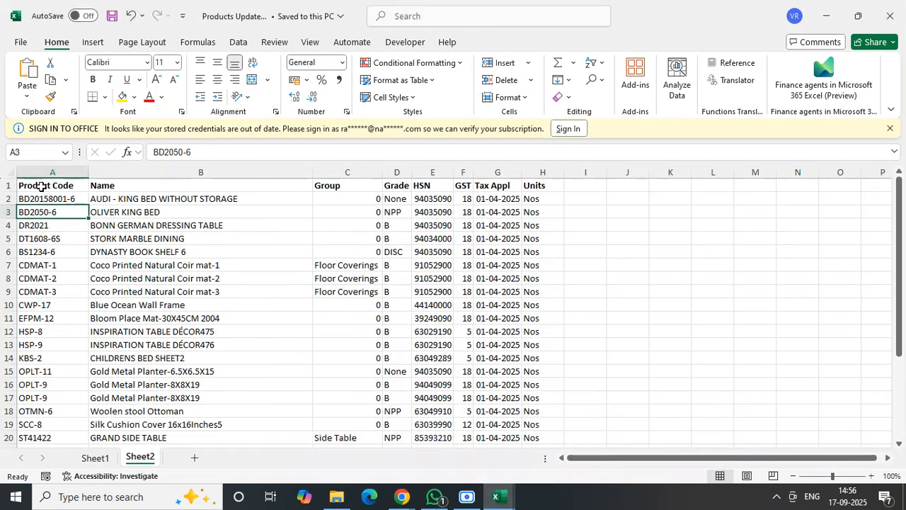
pyautogui.moveTo(41, 186); pyautogui.dragTo(548, 357)
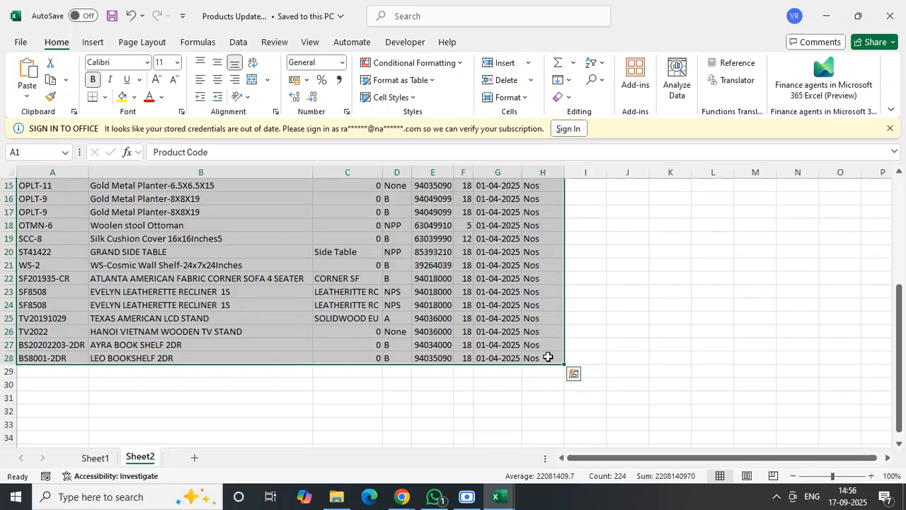
pyautogui.hotkey('ctrl', 'c')
# - Paste the copied product table into Sheet2 of Tumkur Stock.xlsx, starting at A1
pyautogui.click(498, 496)
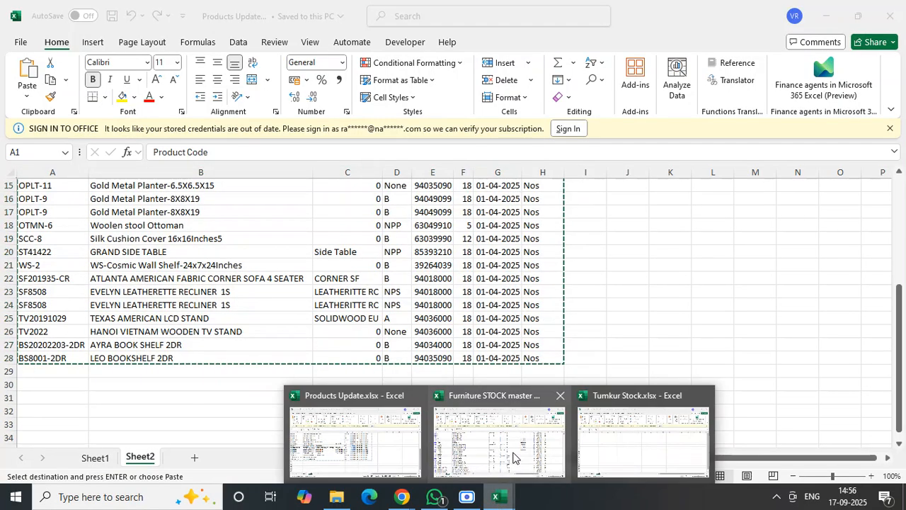
pyautogui.click(617, 449)
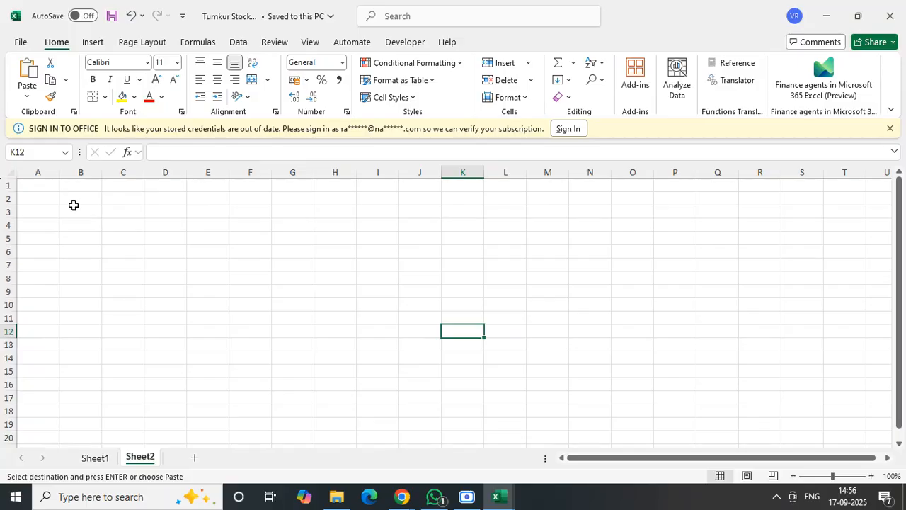
pyautogui.click(44, 185)
pyautogui.hotkey('ctrl', 'v')
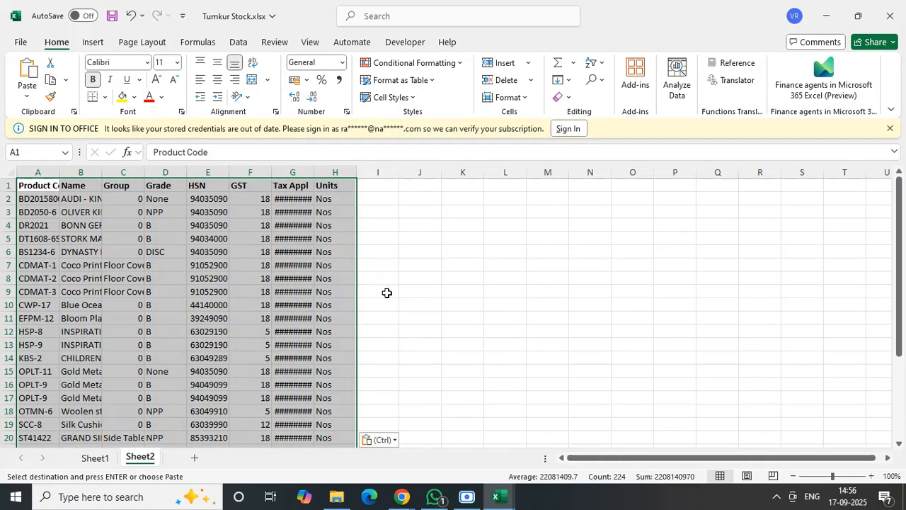
pyautogui.press('Escape')
# - Narrow the Units column and fit the Tax Appl, Name and Product Code columns to their contents
pyautogui.moveTo(356, 172); pyautogui.dragTo(340, 172)
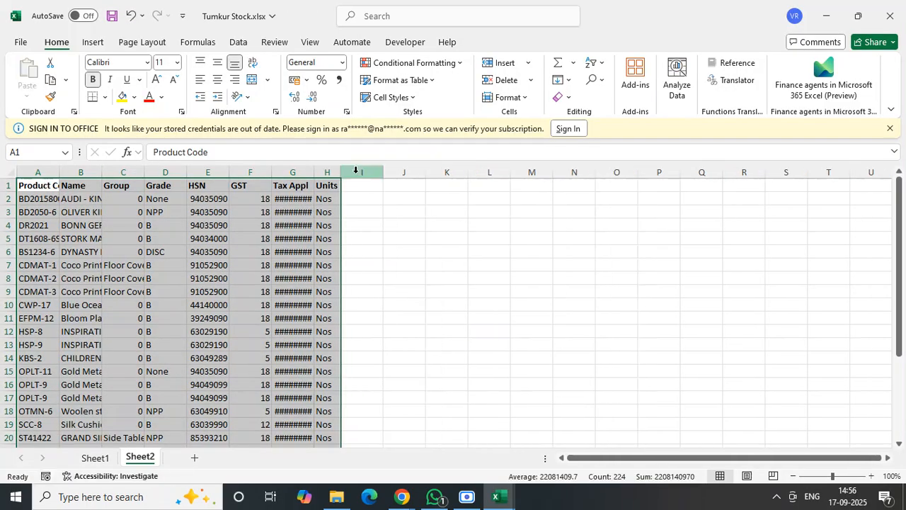
pyautogui.click(446, 212)
pyautogui.doubleClick(314, 172)
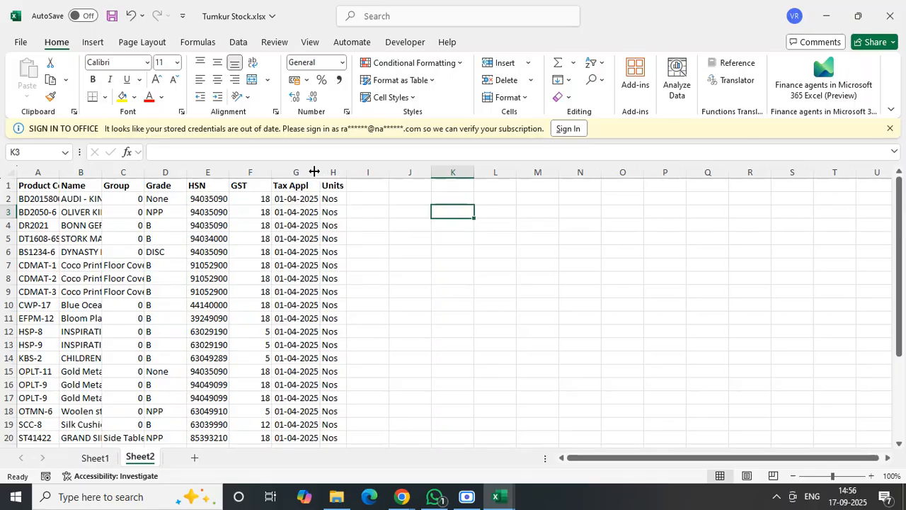
pyautogui.click(427, 248)
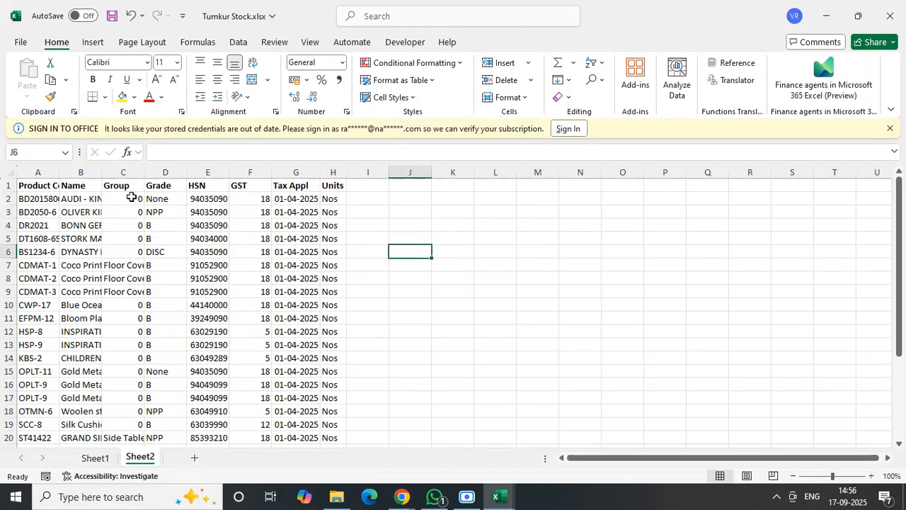
pyautogui.doubleClick(99, 173)
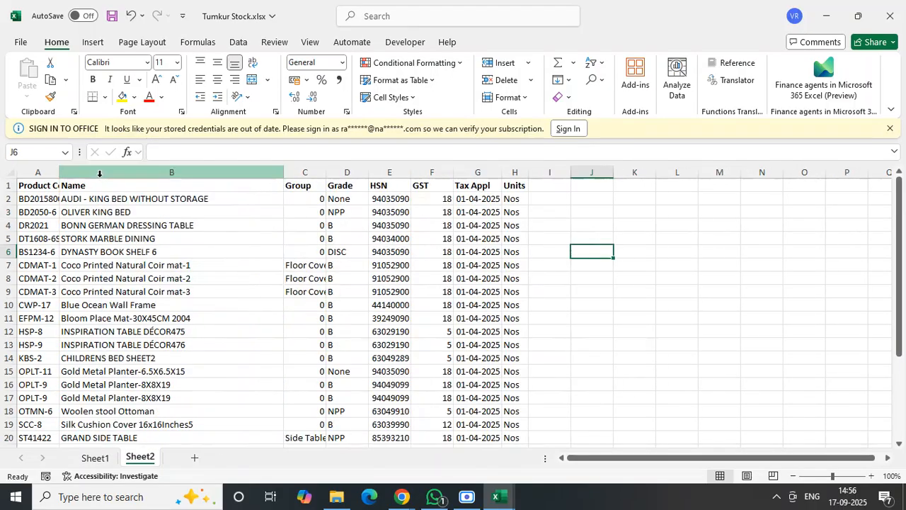
pyautogui.doubleClick(58, 172)
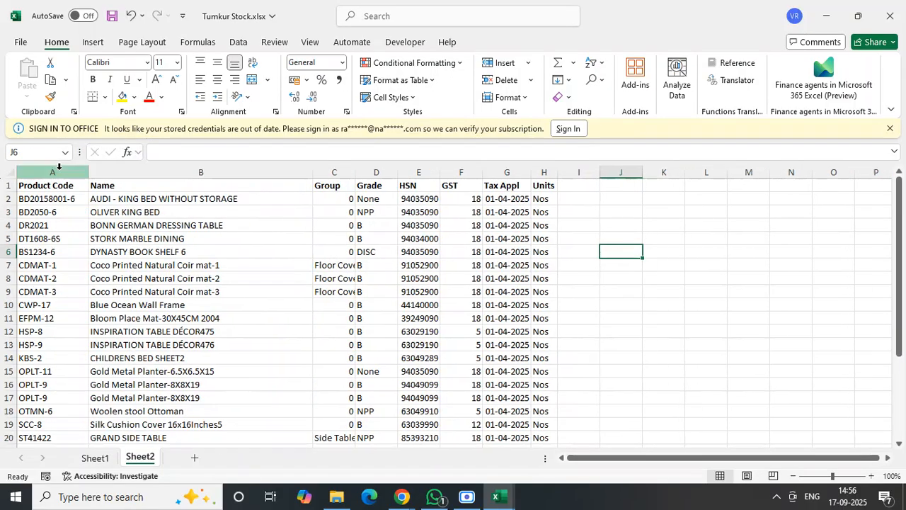
pyautogui.click(257, 226)
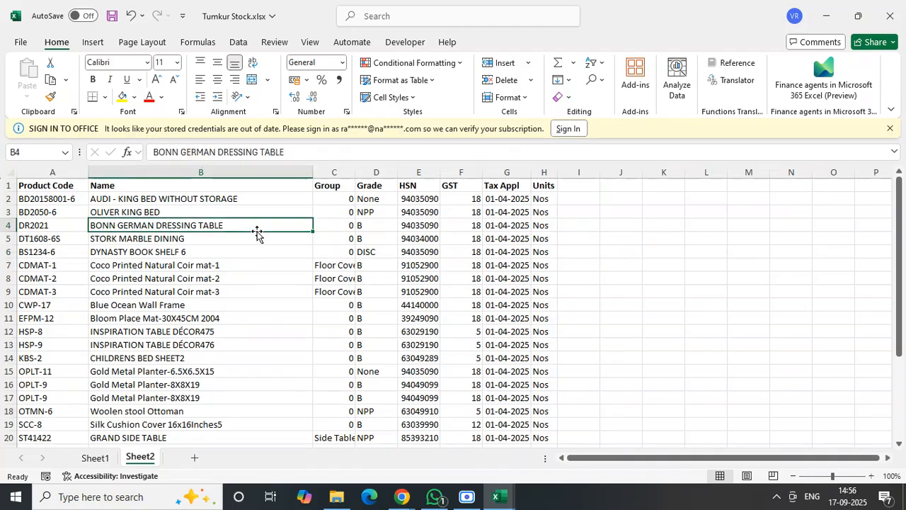
# - Begin a VLOOKUP formula in C2 of the Group column, with A2 as lookup value and Sheet1!A:G as table array
pyautogui.click(339, 199)
pyautogui.write('vl')
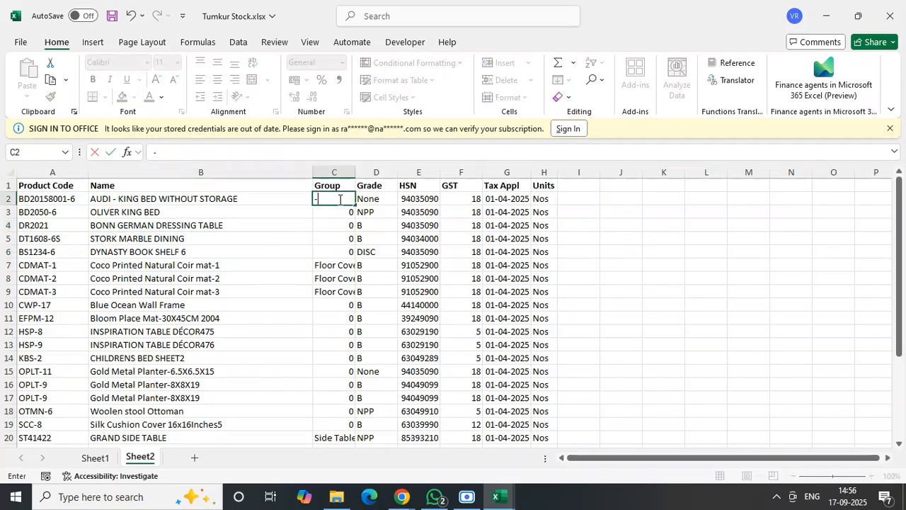
pyautogui.write('=vlo')
pyautogui.press('Tab')
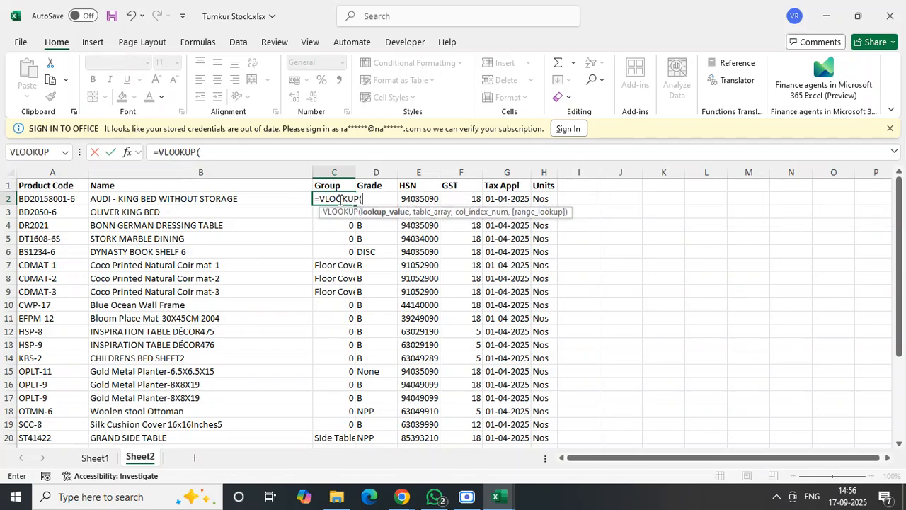
pyautogui.click(63, 199)
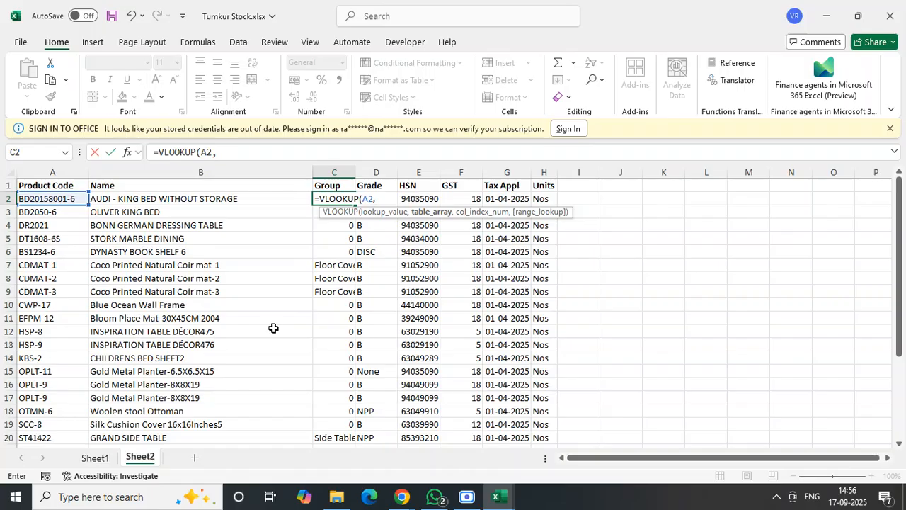
pyautogui.write(',Sheet1!A:')
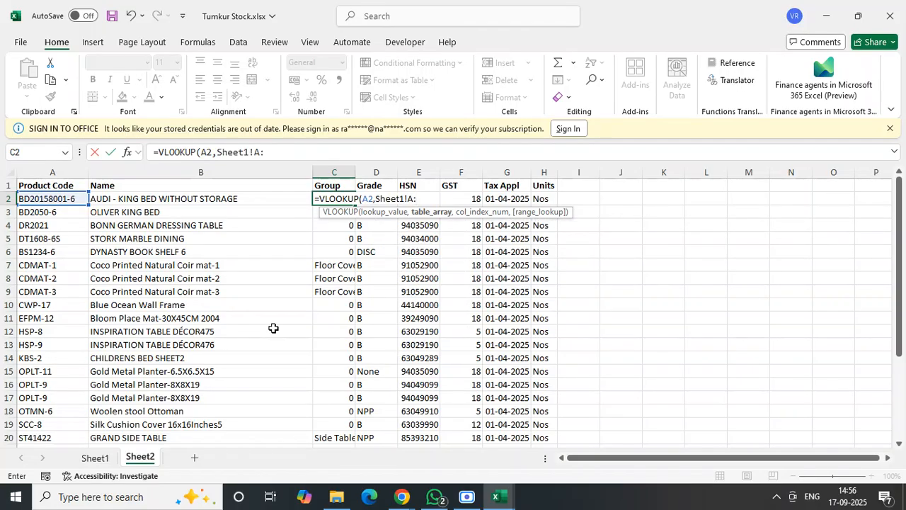
pyautogui.write('G,')
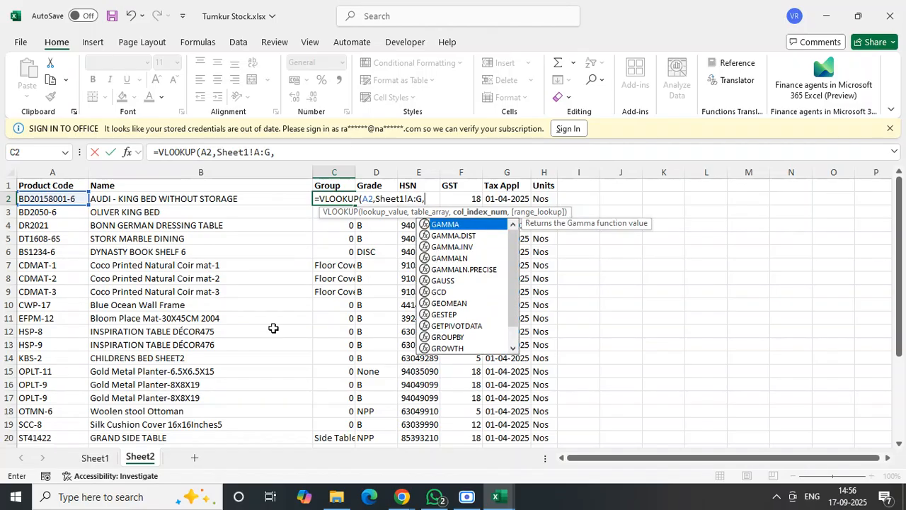
# - Check the Category column on Sheet1 and try to complete the C2 lookup with column index 3 and False for exact match
pyautogui.click(97, 458)
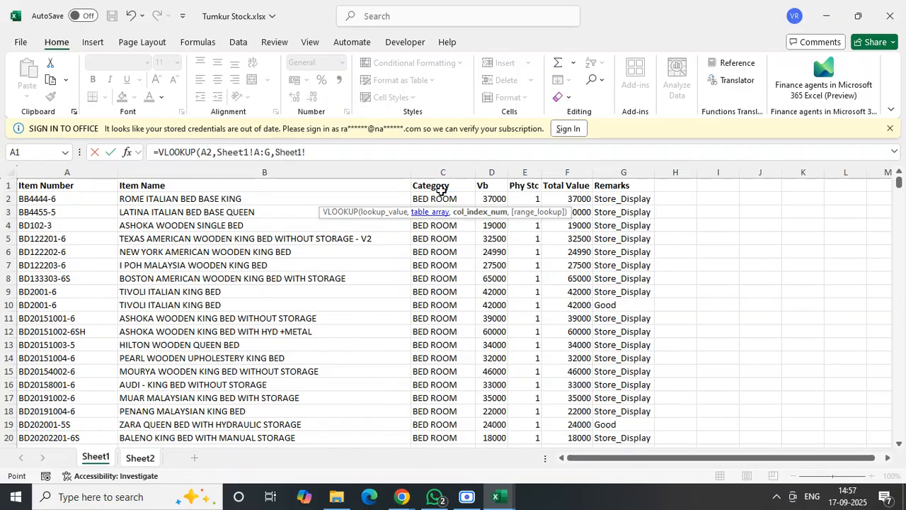
pyautogui.click(147, 460)
pyautogui.write(',')
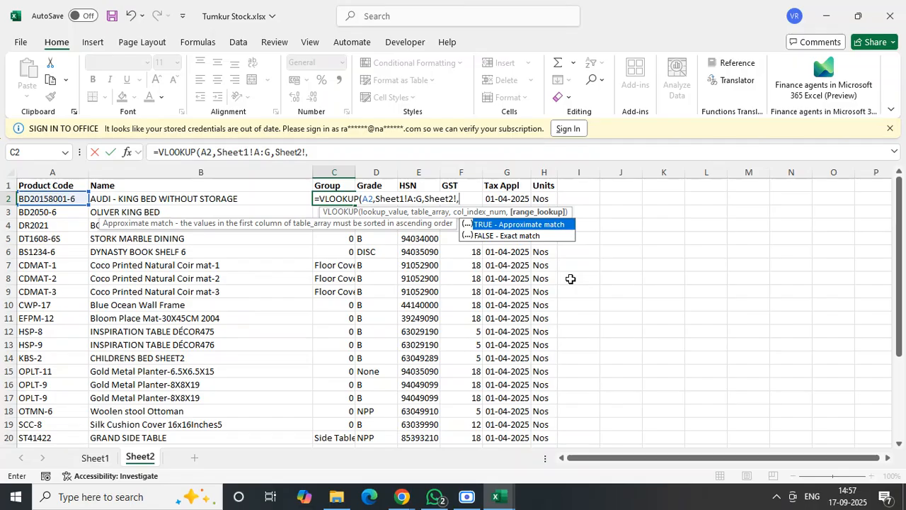
pyautogui.write('3,,')
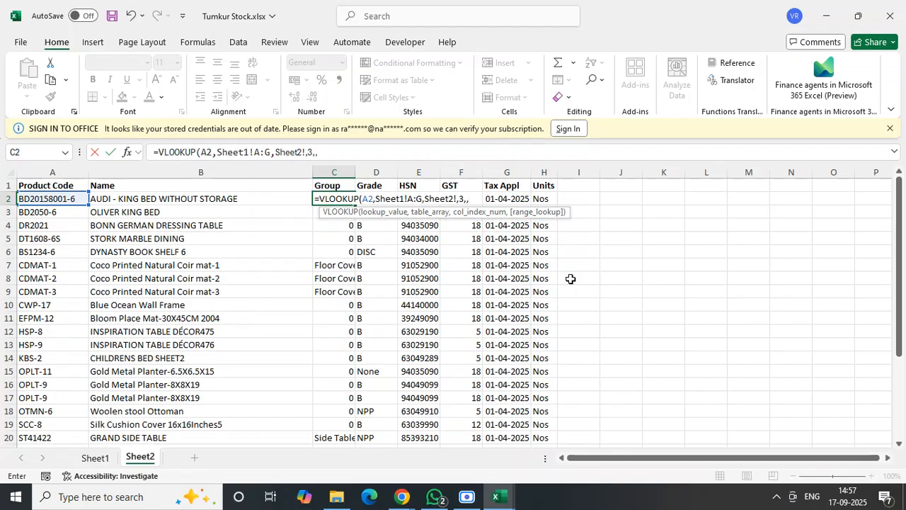
pyautogui.write('False)')
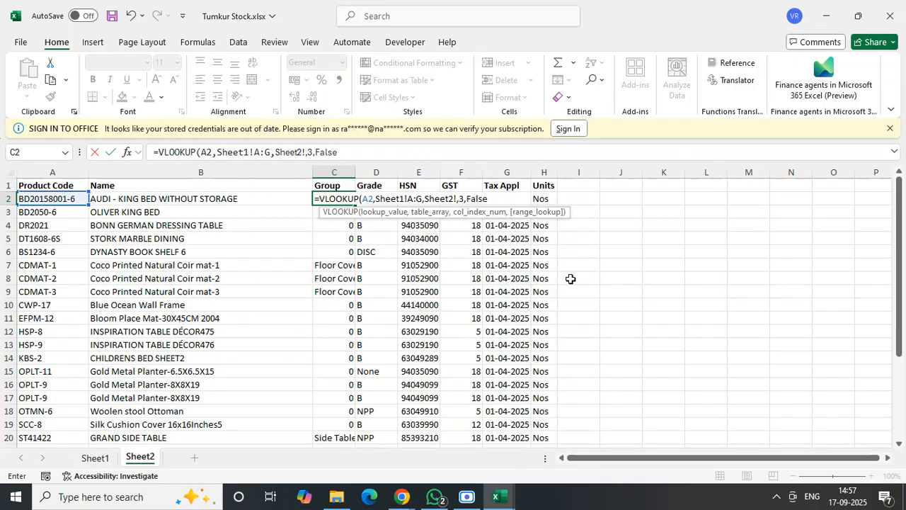
pyautogui.press('Return')
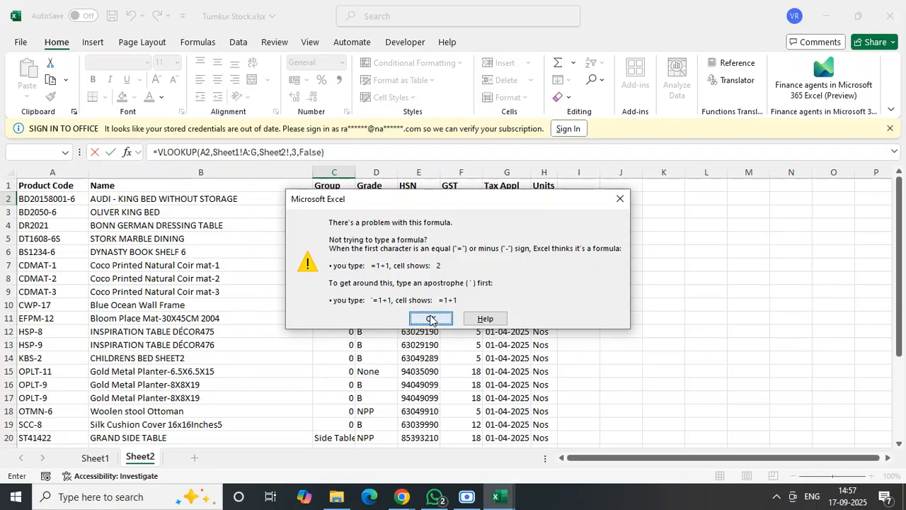
pyautogui.click(430, 317)
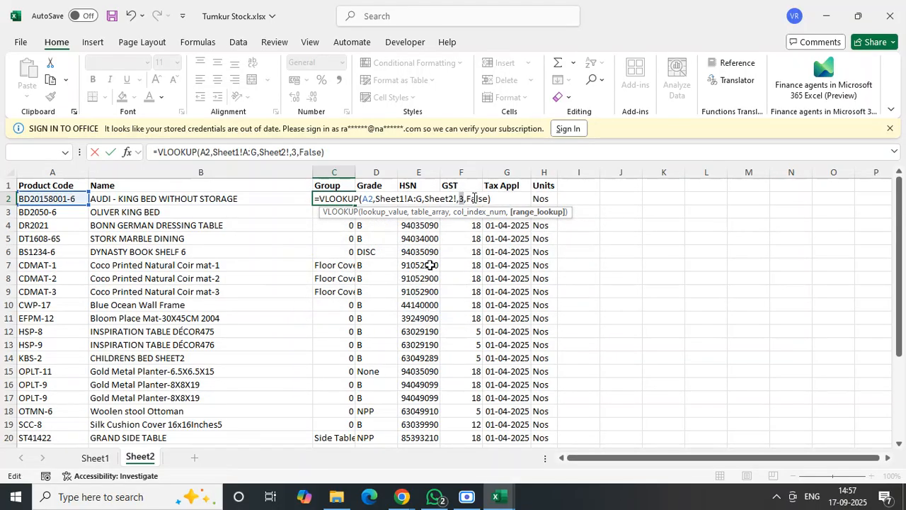
# - Remove the stray Sheet2! argument from the C2 formula and enter it as =VLOOKUP(A2,Sheet1!A:G,3,False)
pyautogui.press('Left')
pyautogui.press('Left')
pyautogui.press('Left')
pyautogui.press('Left')
pyautogui.press('Left')
pyautogui.press('Left')
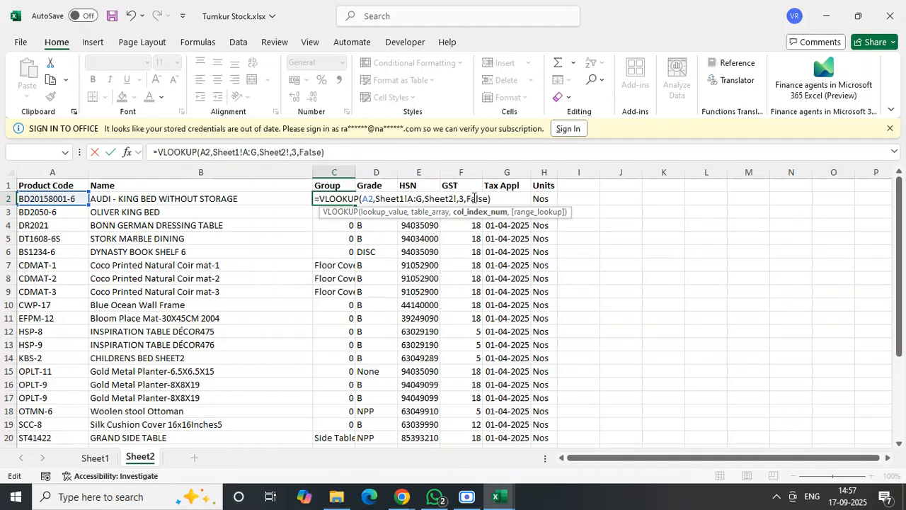
pyautogui.press('BackSpace')
pyautogui.press('BackSpace')
pyautogui.press('BackSpace')
pyautogui.press('BackSpace')
pyautogui.press('BackSpace')
pyautogui.press('BackSpace')
pyautogui.press('BackSpace')
pyautogui.press('BackSpace')
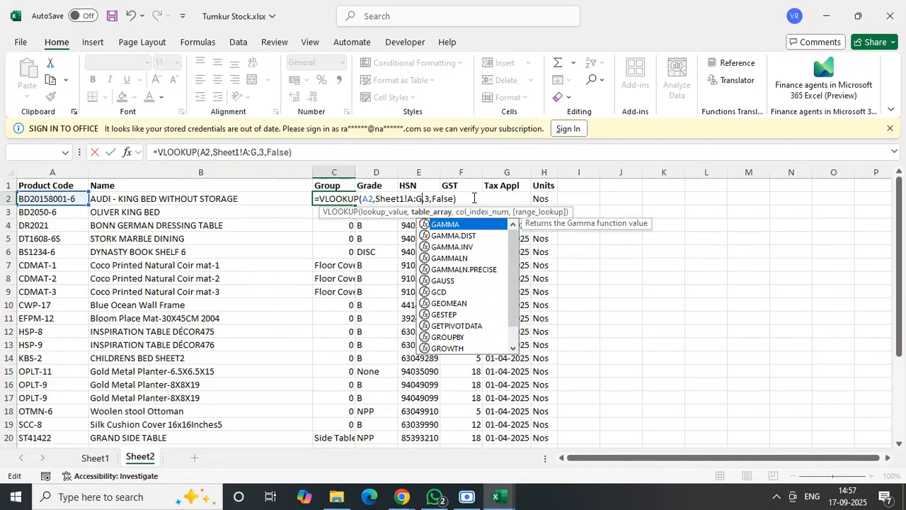
pyautogui.press('Return')
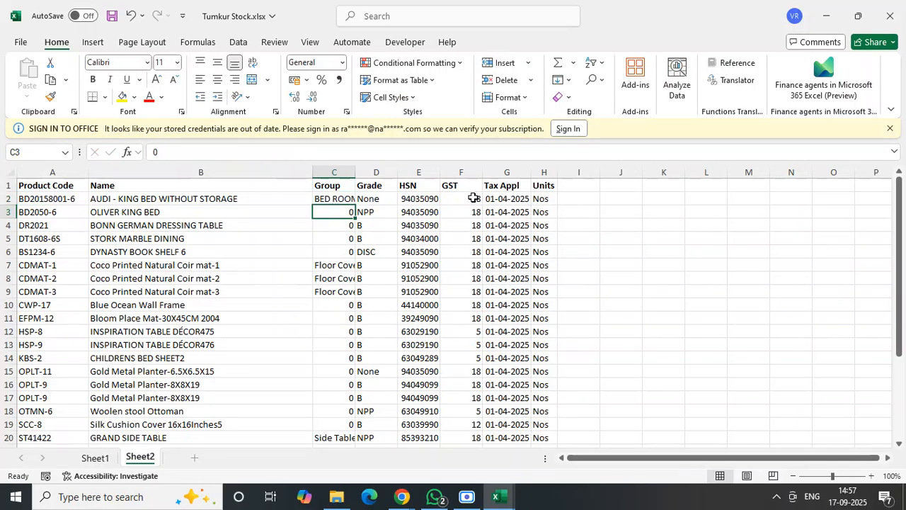
# - Fit the Group column to its contents, fill the C2 lookup formula down to C28 and check the last rows
pyautogui.doubleClick(358, 172)
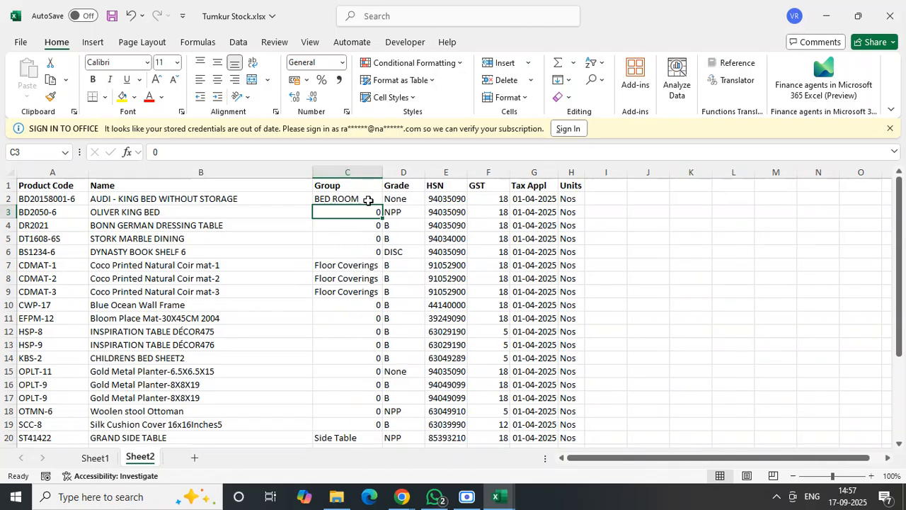
pyautogui.click(374, 201)
pyautogui.doubleClick(382, 204)
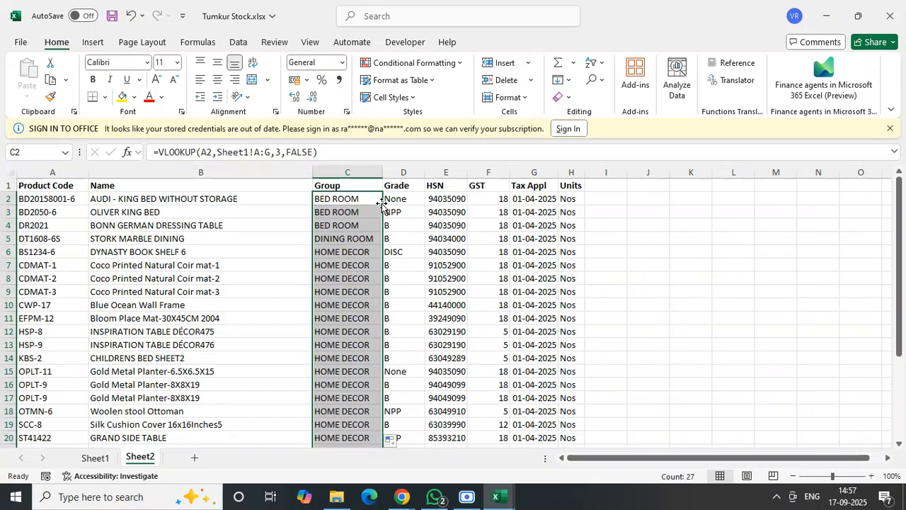
pyautogui.click(698, 316)
pyautogui.moveTo(904, 234); pyautogui.dragTo(904, 332)
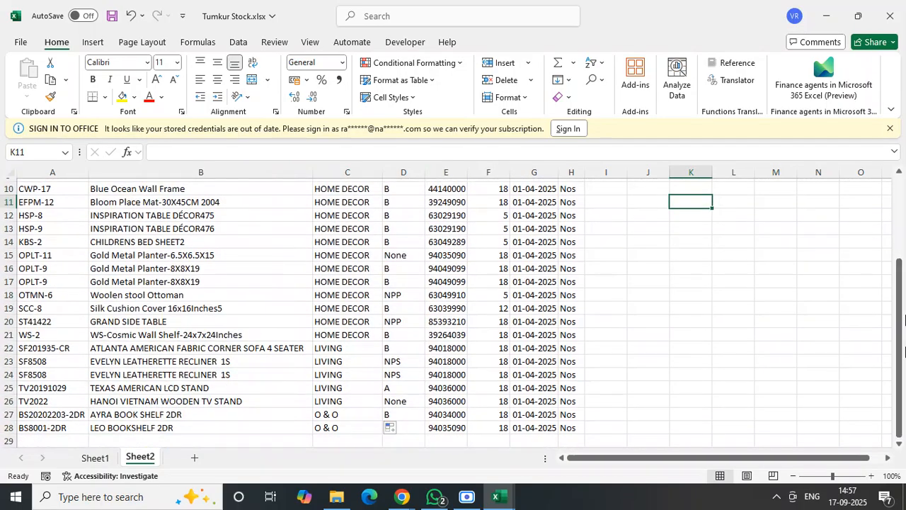
pyautogui.click(332, 423)
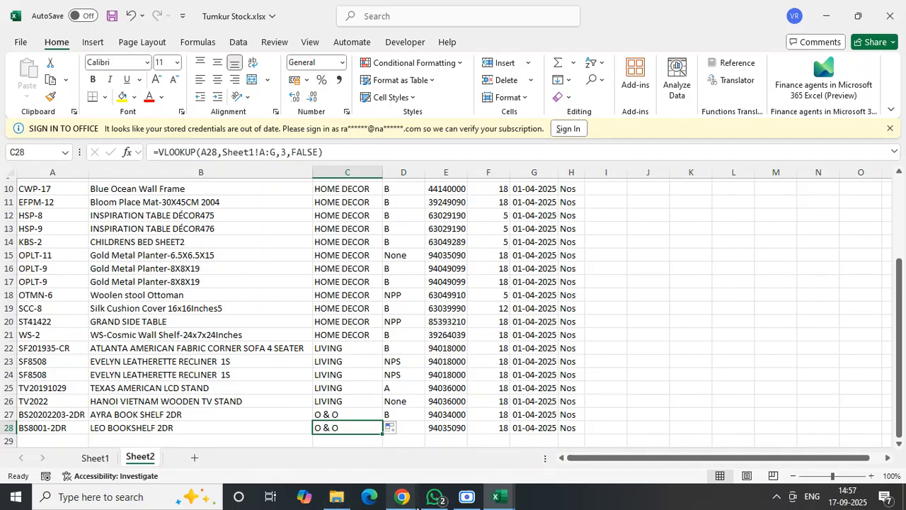
# - Switch to PeppyBooks in the browser and open the Product Groups page of the inventory masters
pyautogui.moveTo(402, 501)
pyautogui.click(240, 425)
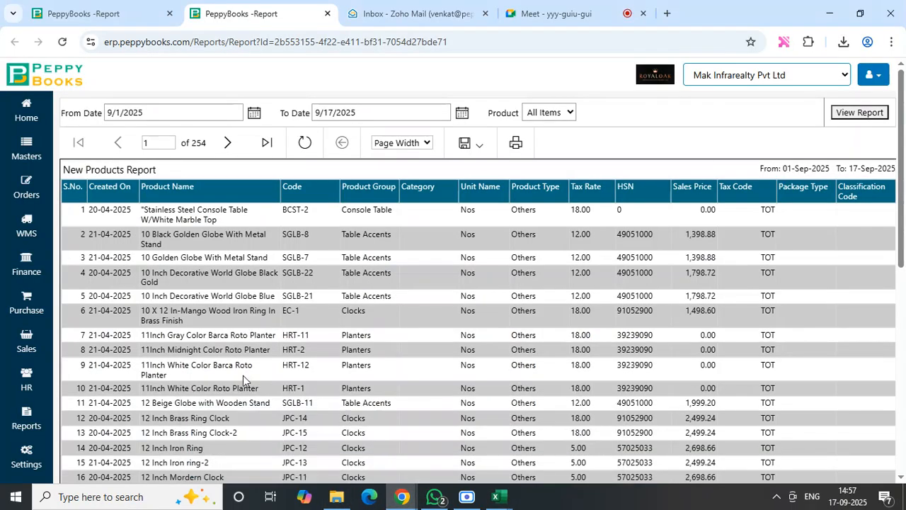
pyautogui.click(118, 12)
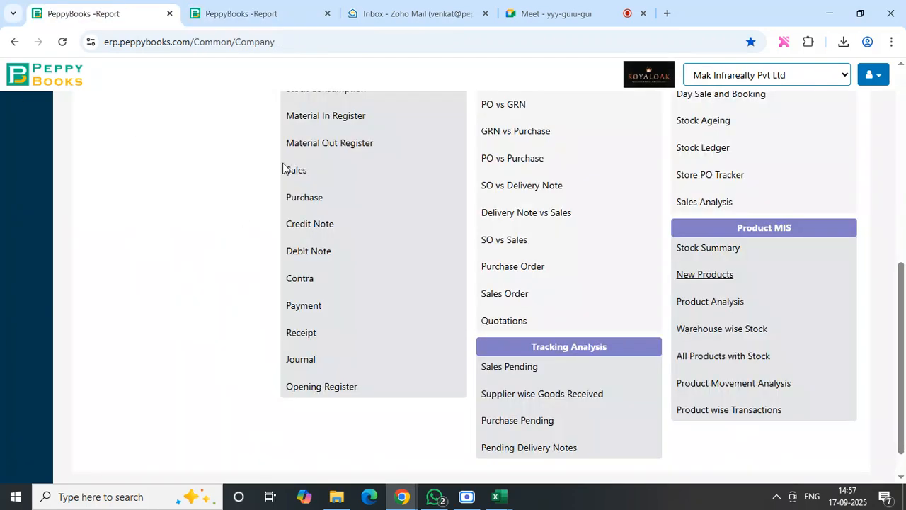
pyautogui.moveTo(898, 284); pyautogui.dragTo(886, 90)
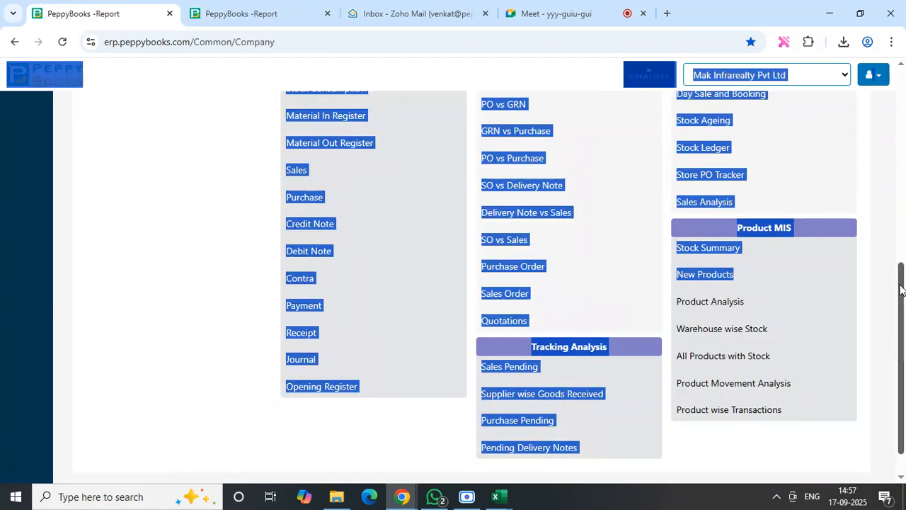
pyautogui.moveTo(901, 283); pyautogui.dragTo(898, 47)
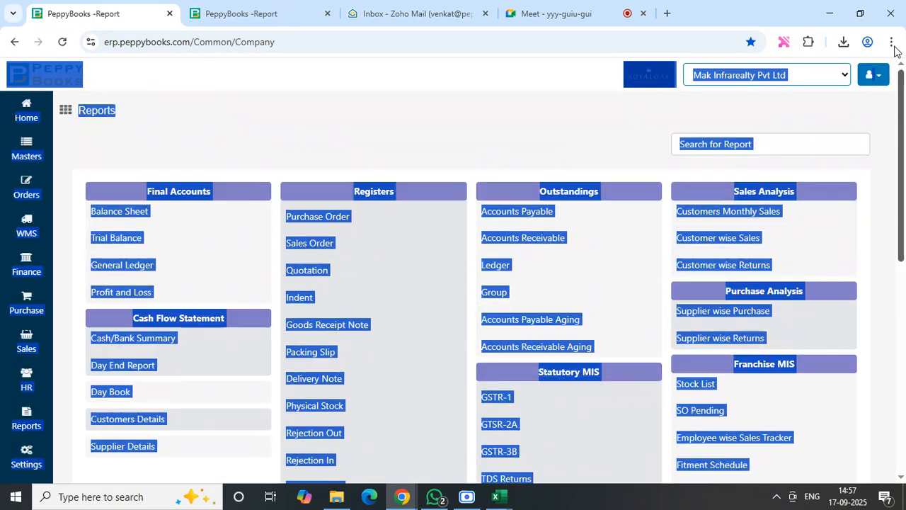
pyautogui.click(514, 163)
pyautogui.moveTo(26, 150)
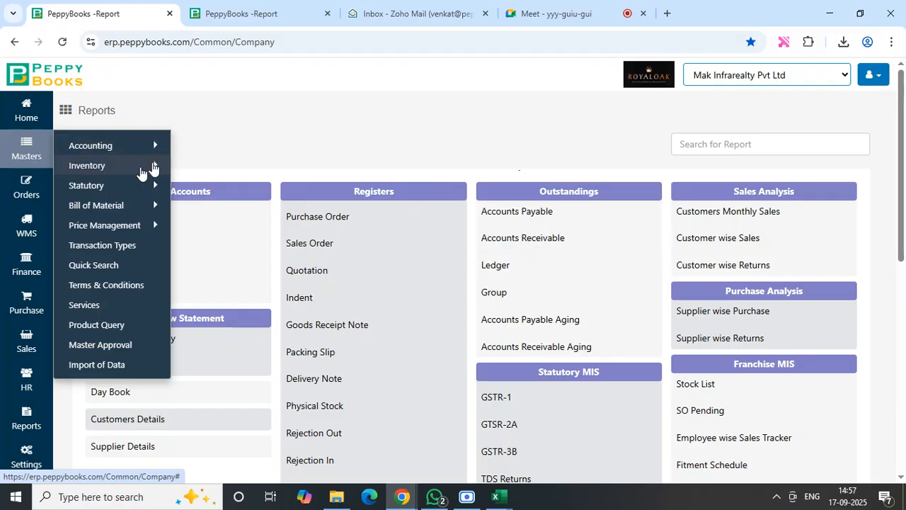
pyautogui.moveTo(148, 167)
pyautogui.click(217, 165)
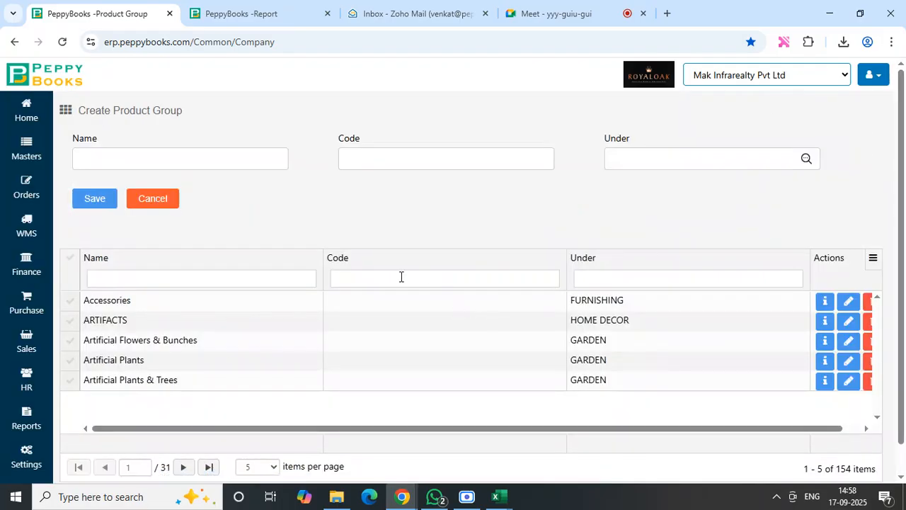
# - Try to filter the product groups by the name "o &", and reload the PeppyBooks home dashboard
pyautogui.click(242, 278)
pyautogui.write('o')
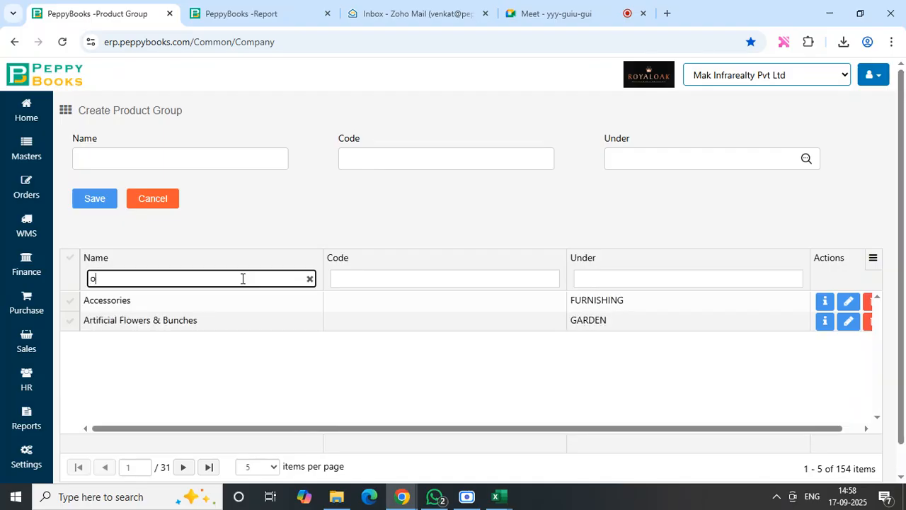
pyautogui.write(' &')
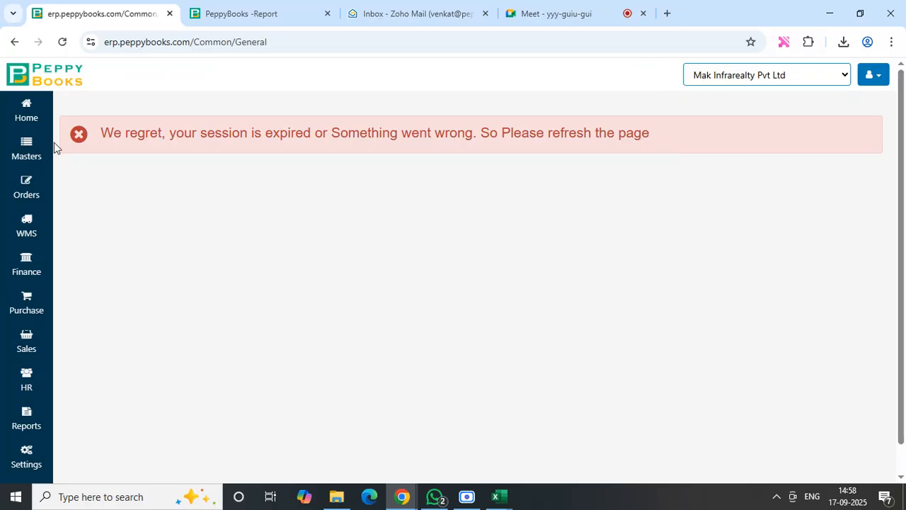
pyautogui.click(28, 120)
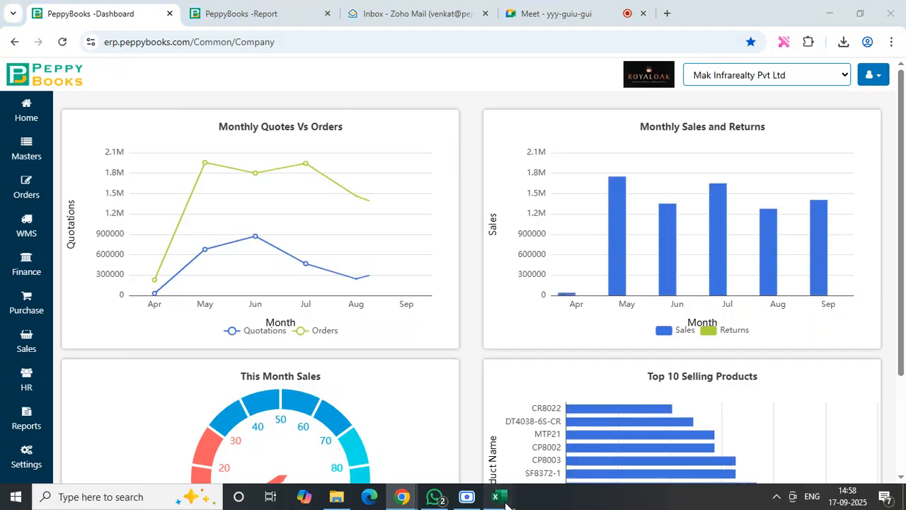
# - Recheck the last group name in Tumkur Stock.xlsx, and enter O & O as a new product group's name in PeppyBooks
pyautogui.moveTo(505, 504)
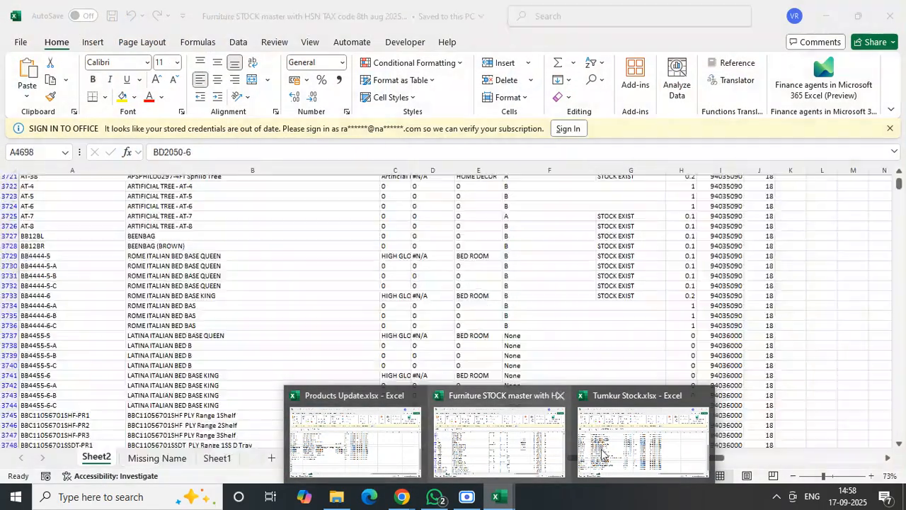
pyautogui.click(602, 453)
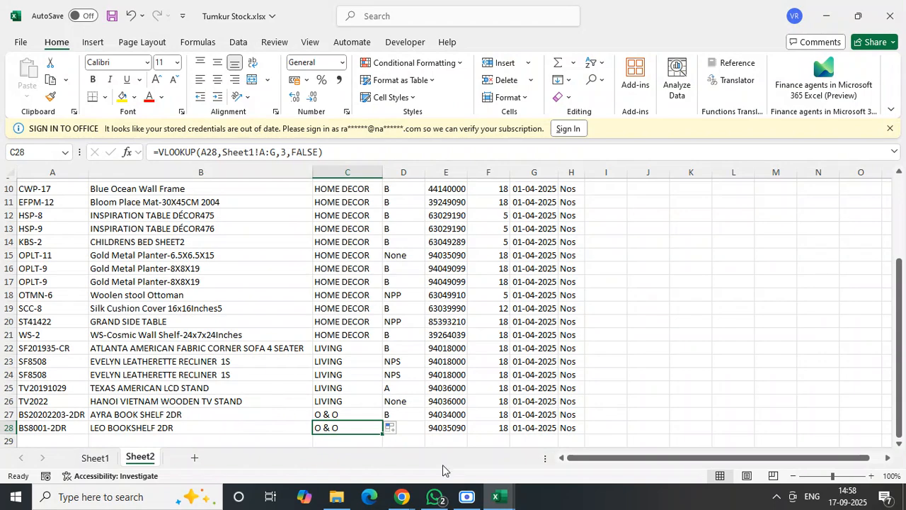
pyautogui.moveTo(402, 496)
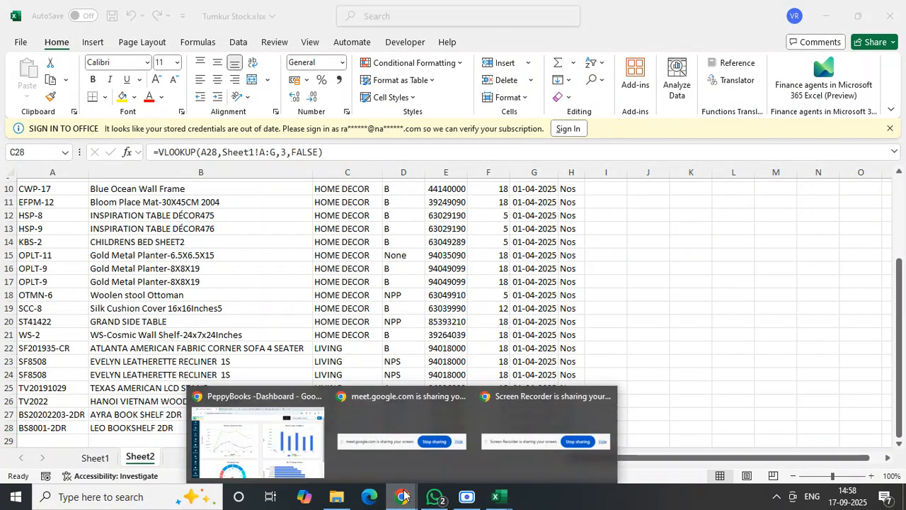
pyautogui.click(286, 421)
pyautogui.click(26, 149)
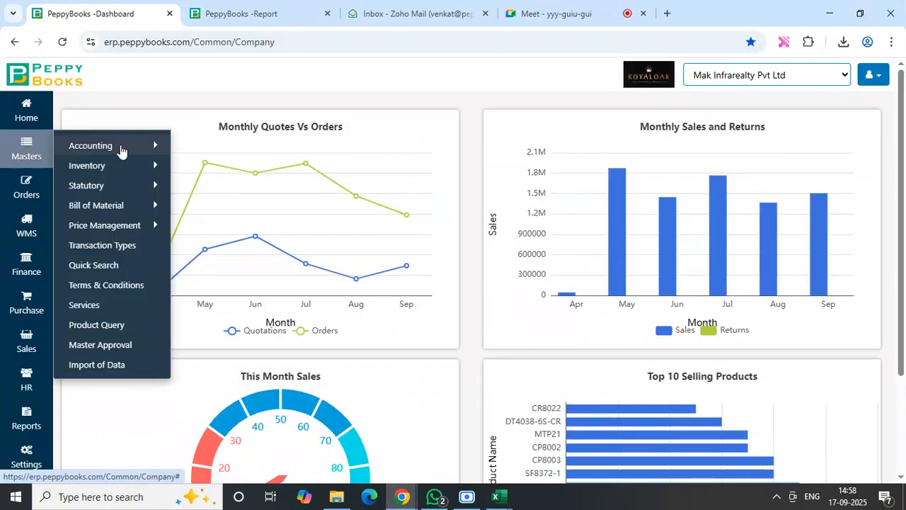
pyautogui.moveTo(162, 171)
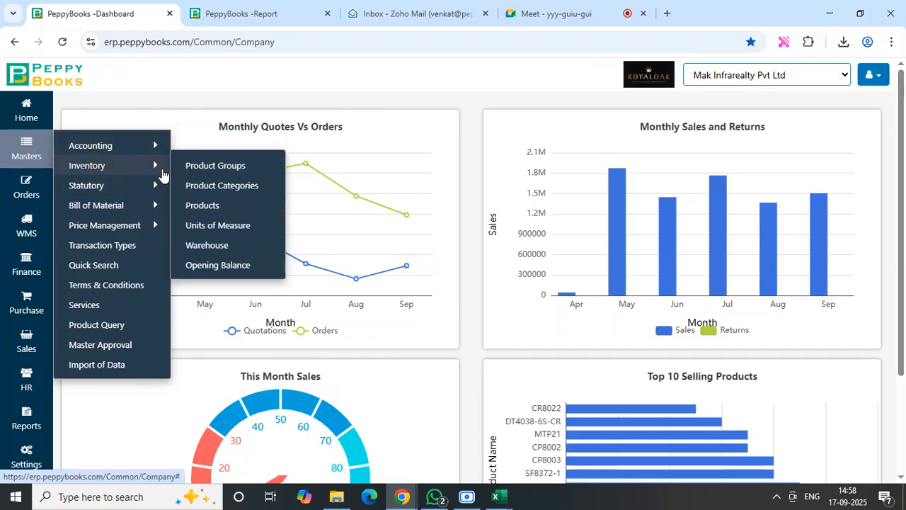
pyautogui.click(217, 169)
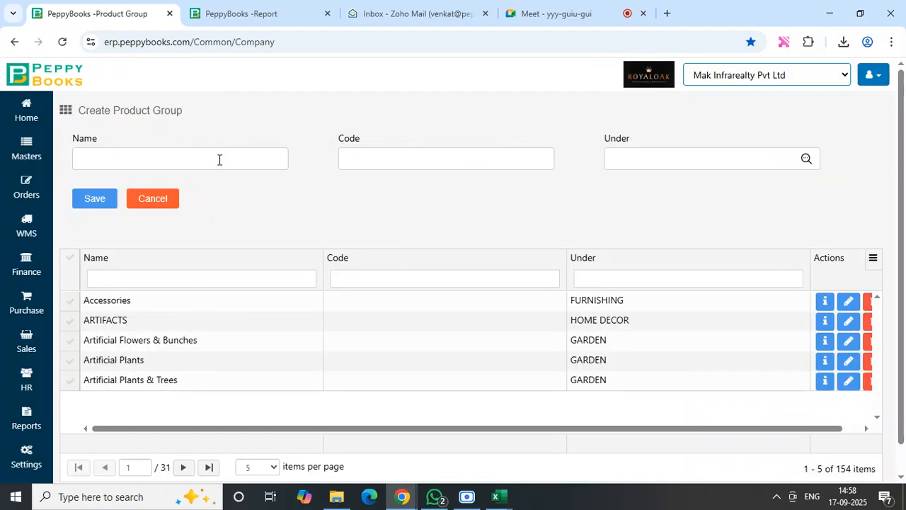
pyautogui.click(219, 160)
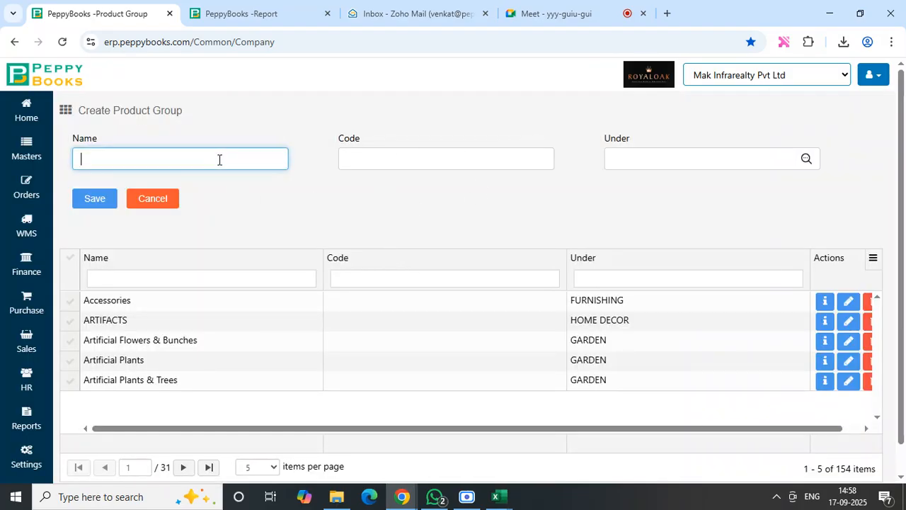
pyautogui.write('O & O')
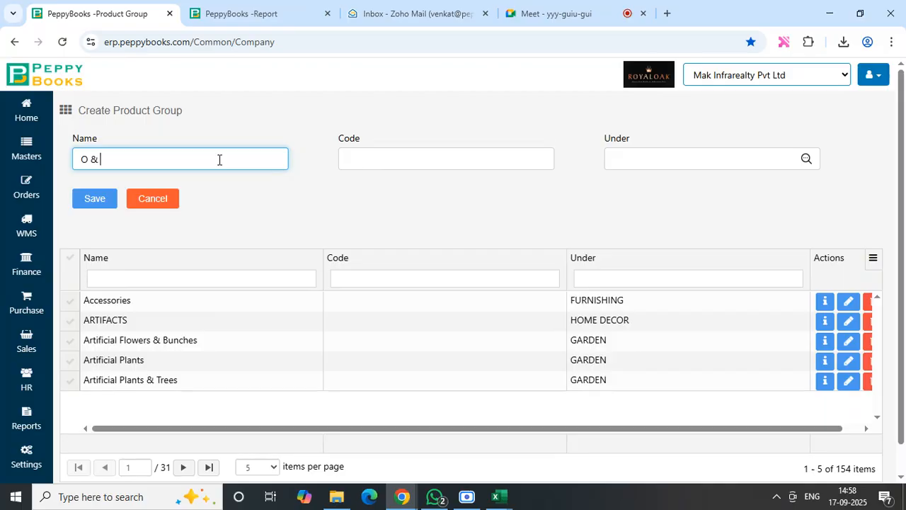
# - Copy the group from C28 of Tumkur Stock.xlsx into the Run dialog to check its exact text, and return to the PeppyBooks form
pyautogui.click(499, 496)
pyautogui.click(401, 448)
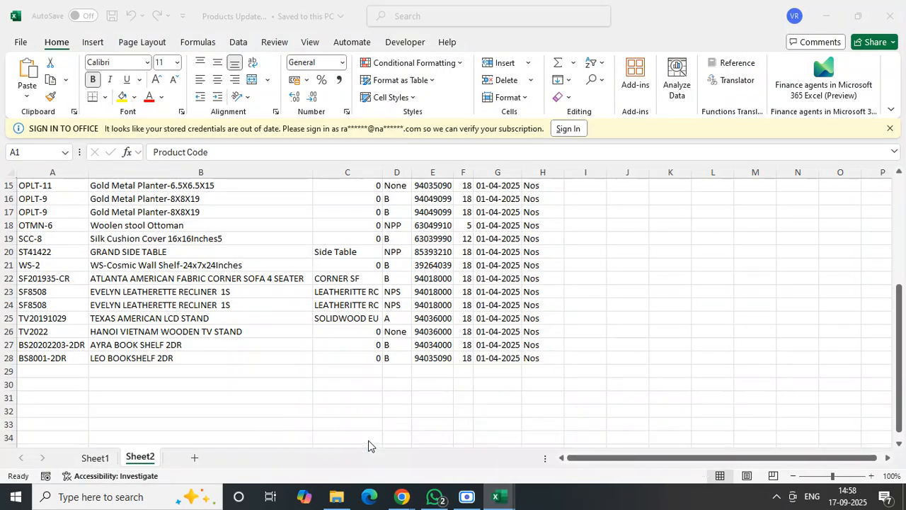
pyautogui.click(498, 495)
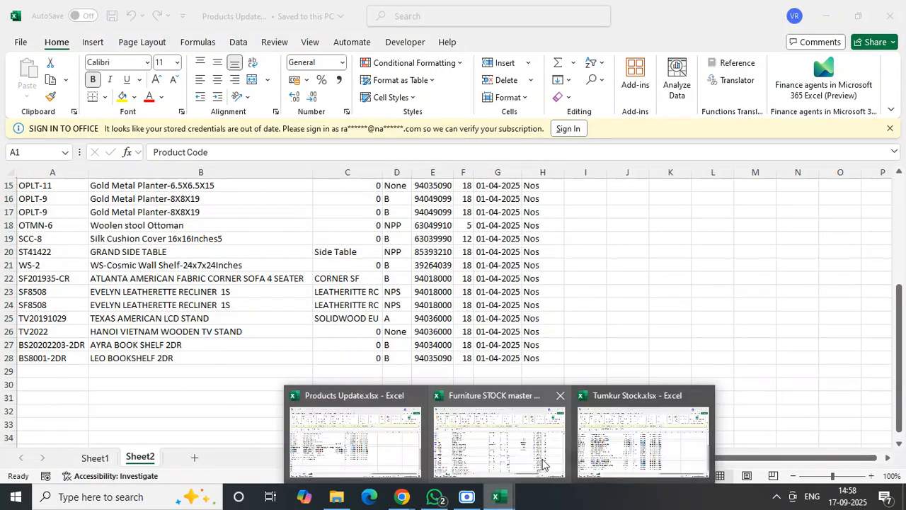
pyautogui.click(603, 444)
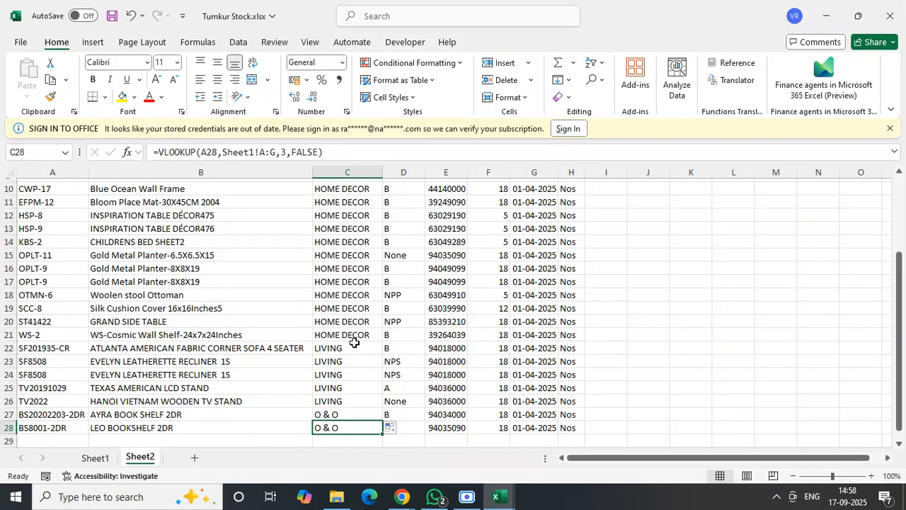
pyautogui.hotkey('ctrl', 'c')
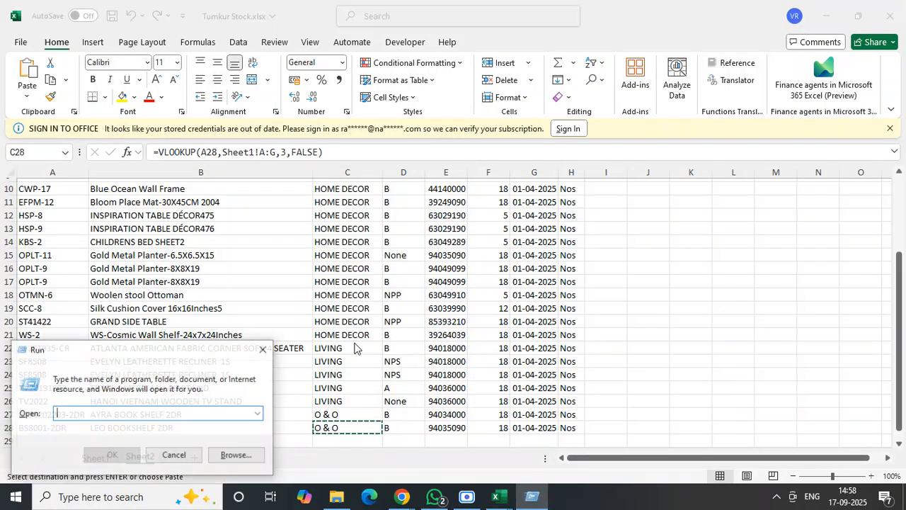
pyautogui.press('super+r')
pyautogui.hotkey('ctrl', 'v')
pyautogui.hotkey('ctrl', 'a')
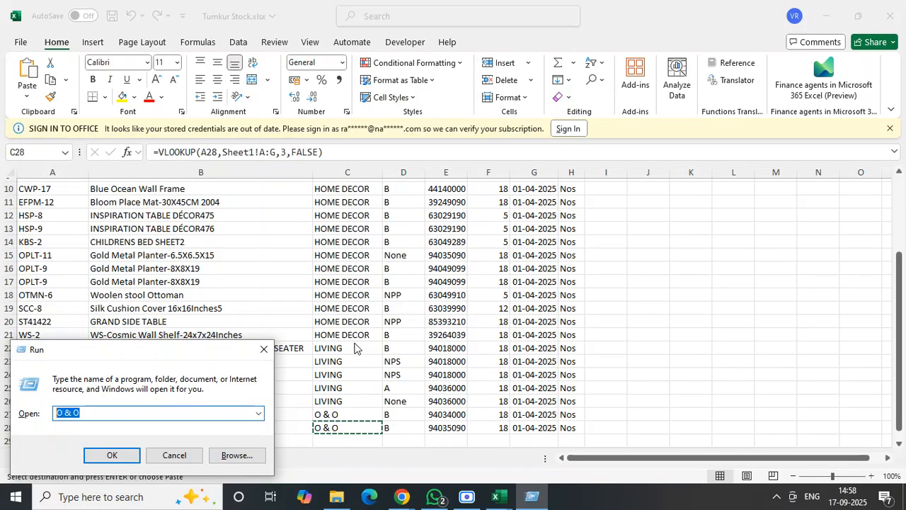
pyautogui.click(402, 496)
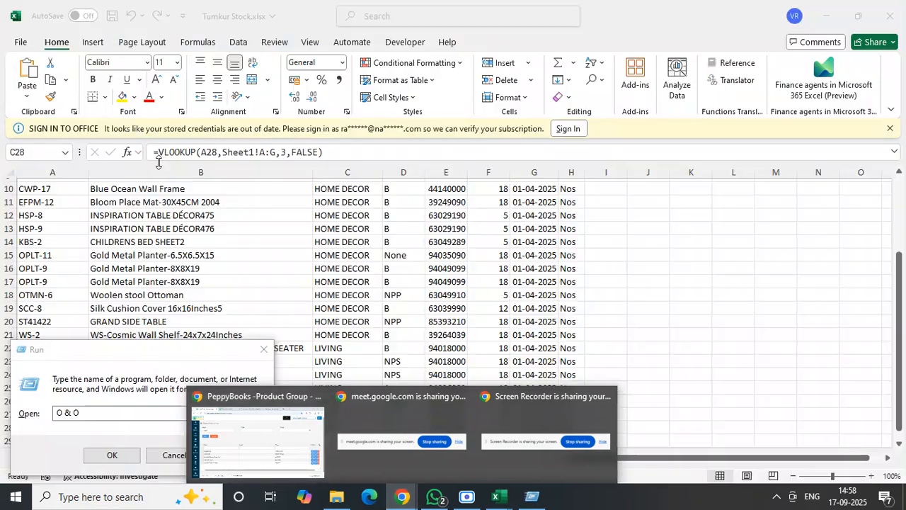
pyautogui.click(278, 419)
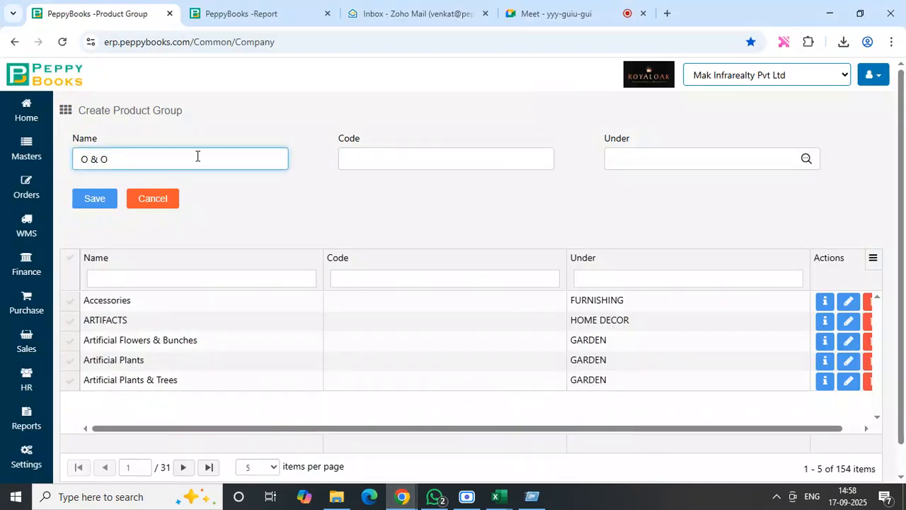
# - Place the O & O product group under Primary, save it and return to the home dashboard
pyautogui.press('BackSpace')
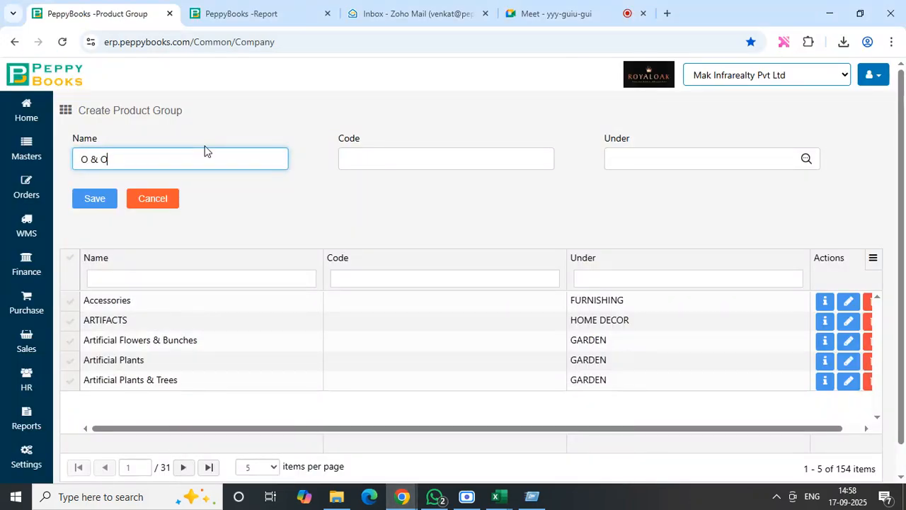
pyautogui.click(527, 165)
pyautogui.click(644, 162)
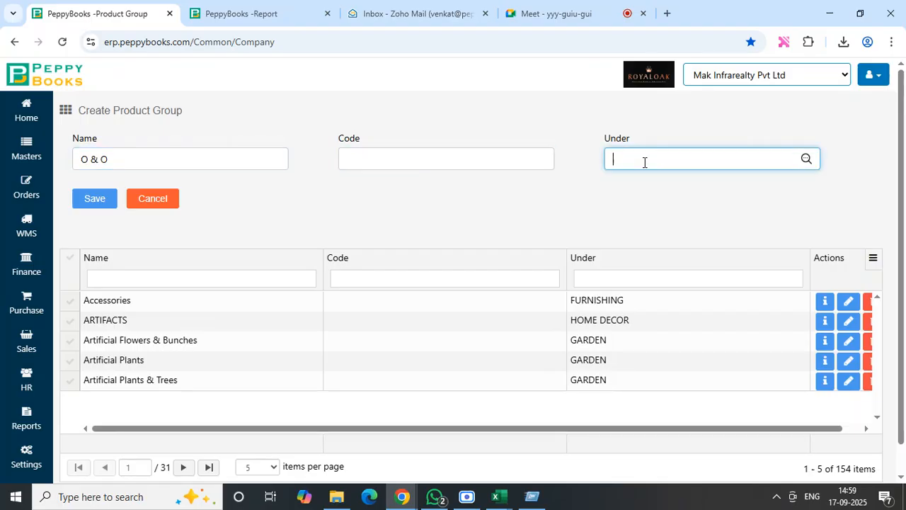
pyautogui.write('prim')
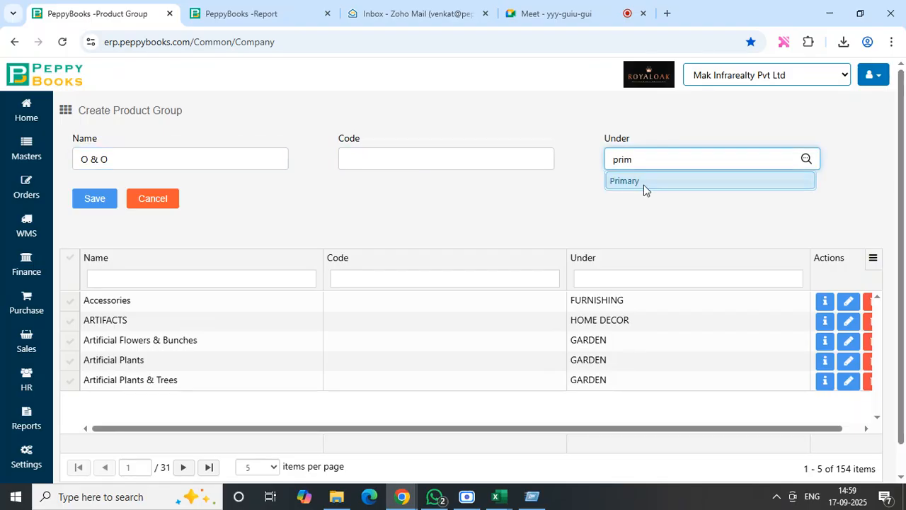
pyautogui.click(644, 185)
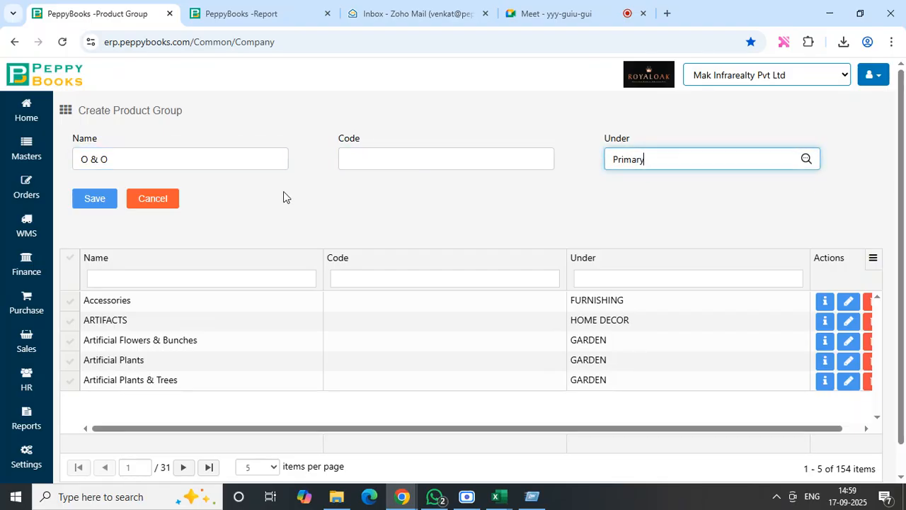
pyautogui.click(86, 198)
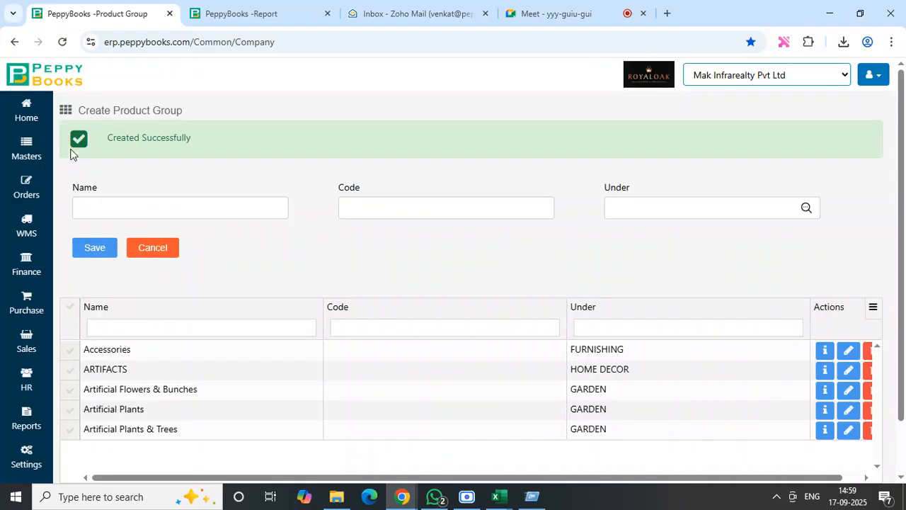
pyautogui.click(25, 111)
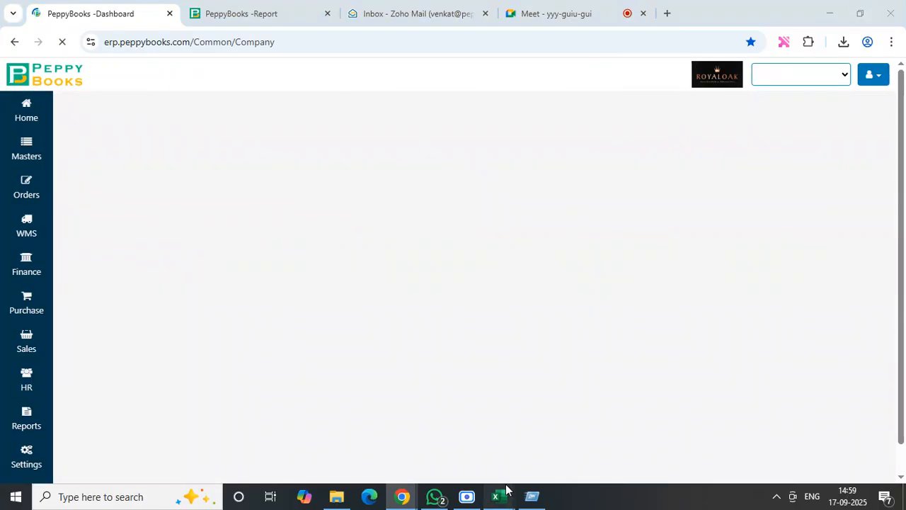
# - Switch to Tumkur Stock.xlsx and review the looked-up groups on Sheet2 against the Category column on Sheet1
pyautogui.moveTo(500, 494)
pyautogui.click(613, 442)
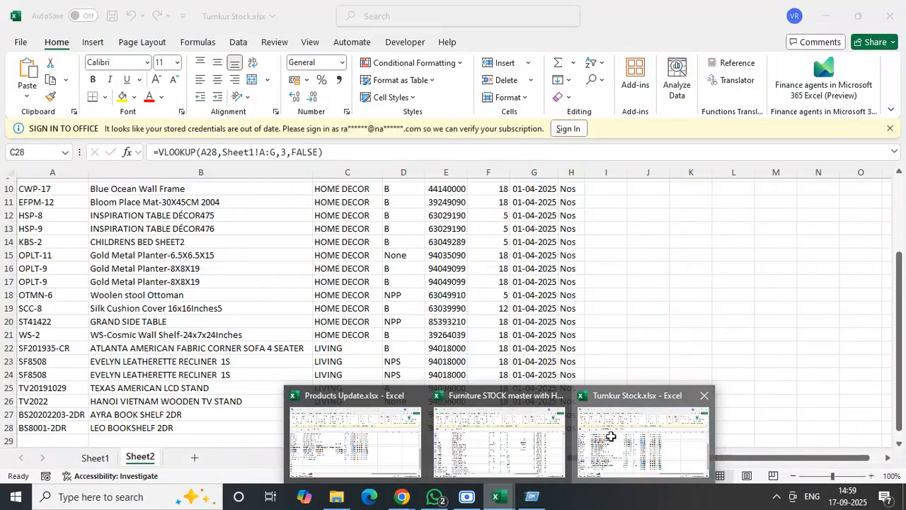
pyautogui.click(687, 375)
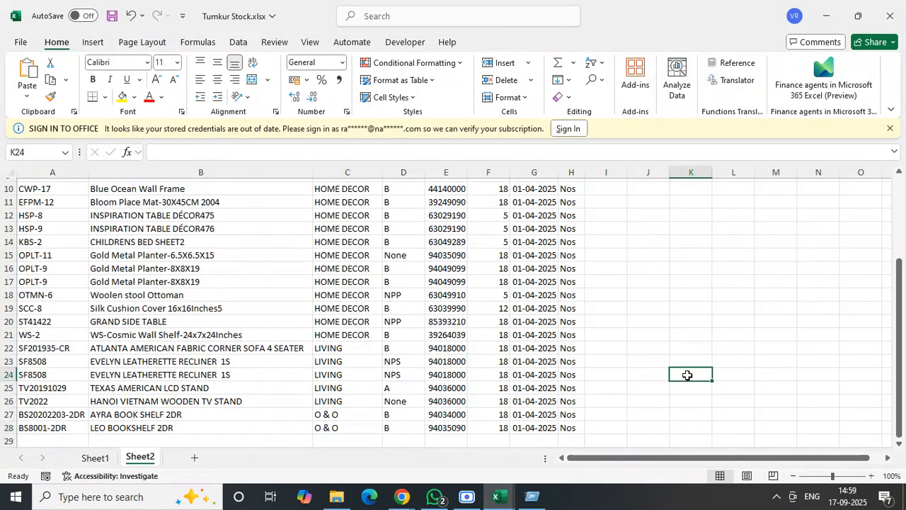
pyautogui.hotkey('ctrl', 'Home')
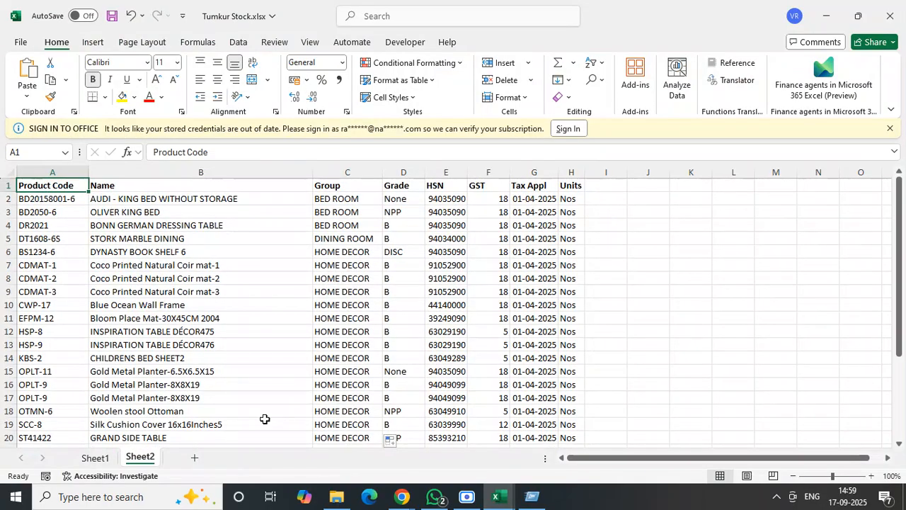
pyautogui.click(94, 458)
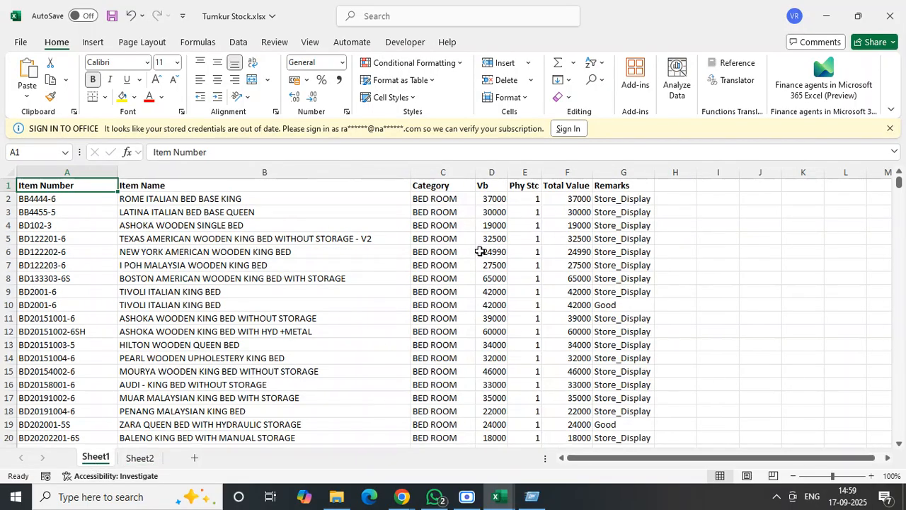
pyautogui.click(485, 211)
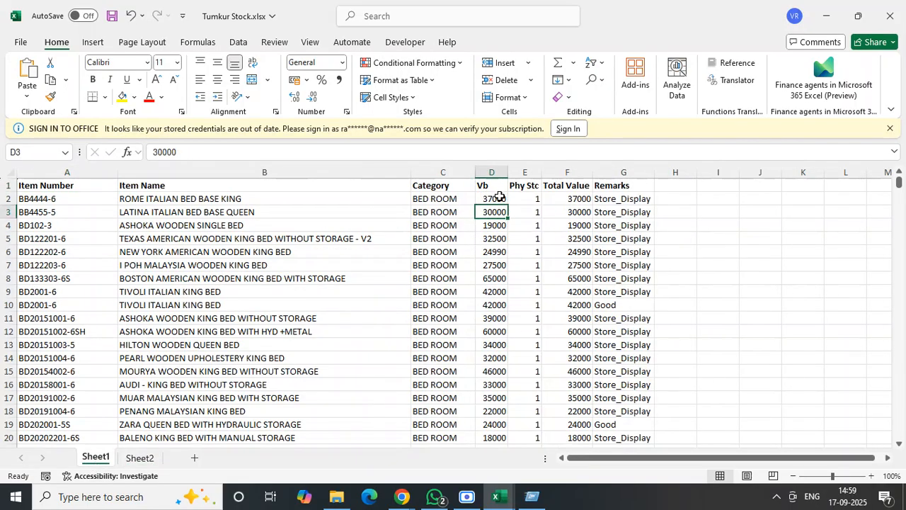
# - Add a Price Appl column header in I1 of Sheet2, after the Units column
pyautogui.click(141, 459)
pyautogui.click(608, 189)
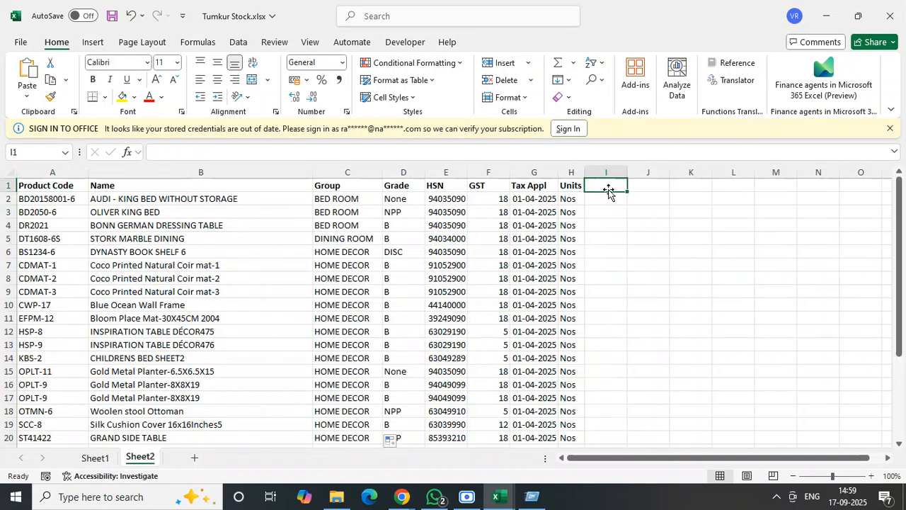
pyautogui.write('Price')
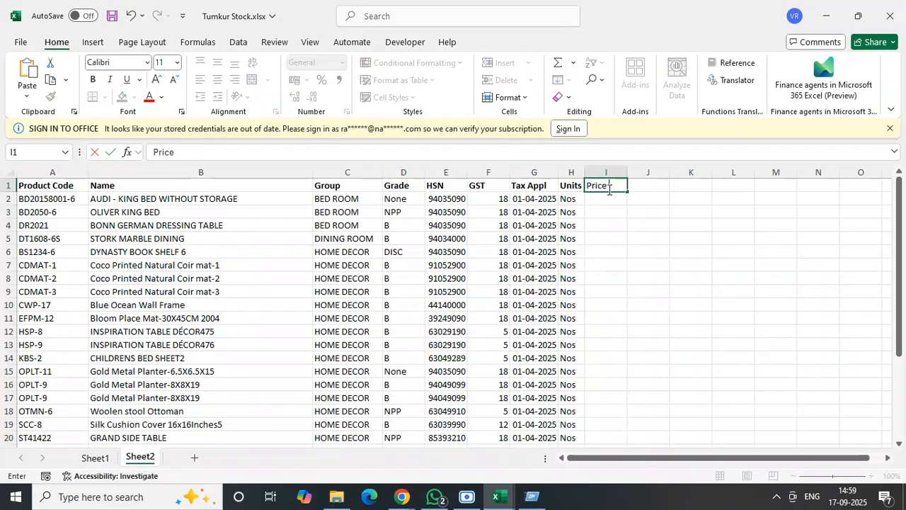
pyautogui.write(' Appl')
pyautogui.press('Return')
pyautogui.press('Left')
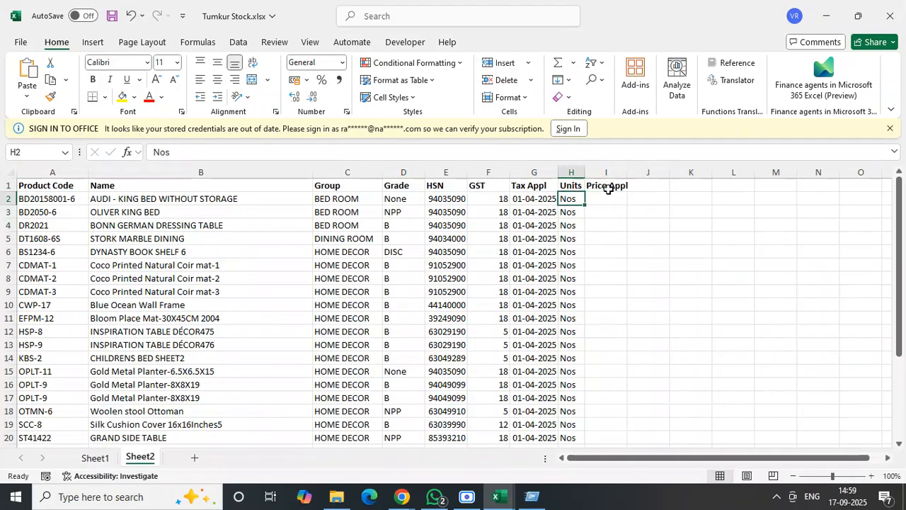
# - Enter 01-04-2025 as the first product's Price Appl date in I2 and fit column I to its contents
pyautogui.press('Right')
pyautogui.write('01-')
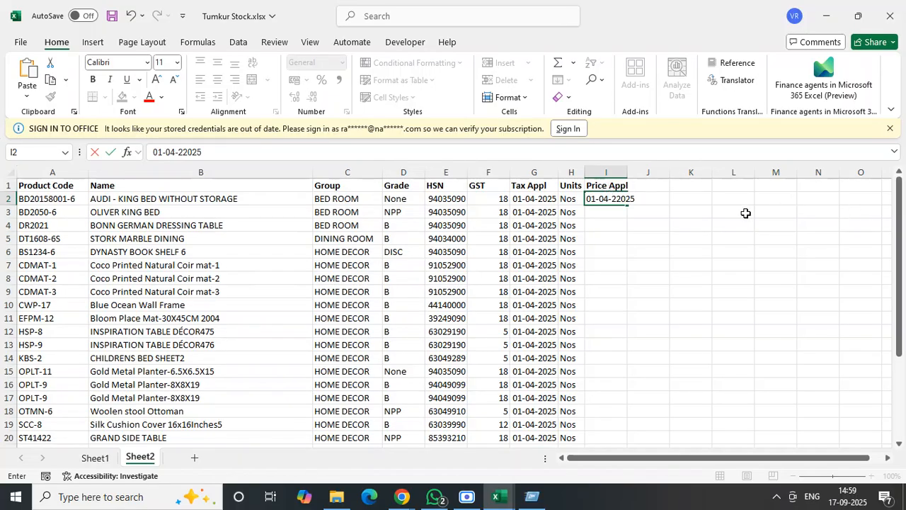
pyautogui.press('BackSpace')
pyautogui.press('BackSpace')
pyautogui.press('BackSpace')
pyautogui.write('025')
pyautogui.press('Tab')
pyautogui.doubleClick(634, 175)
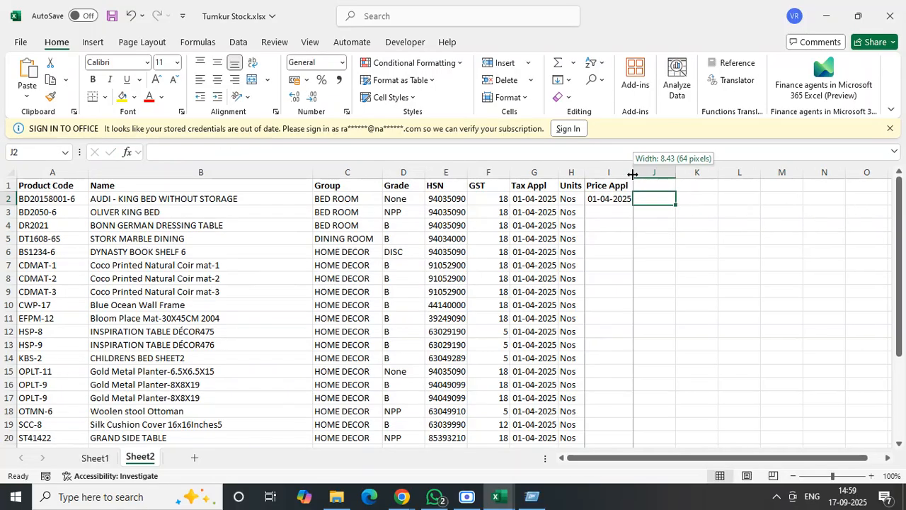
# - Enter 01-04-2025 in I3 as well and fill the Price Appl date down all product rows
pyautogui.click(593, 212)
pyautogui.write('01-04-2025')
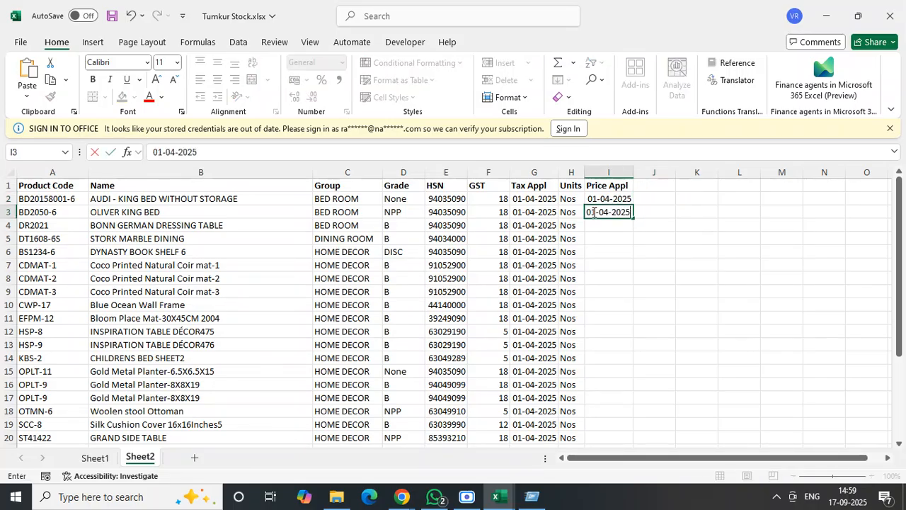
pyautogui.hotkey('ctrl', 'Return')
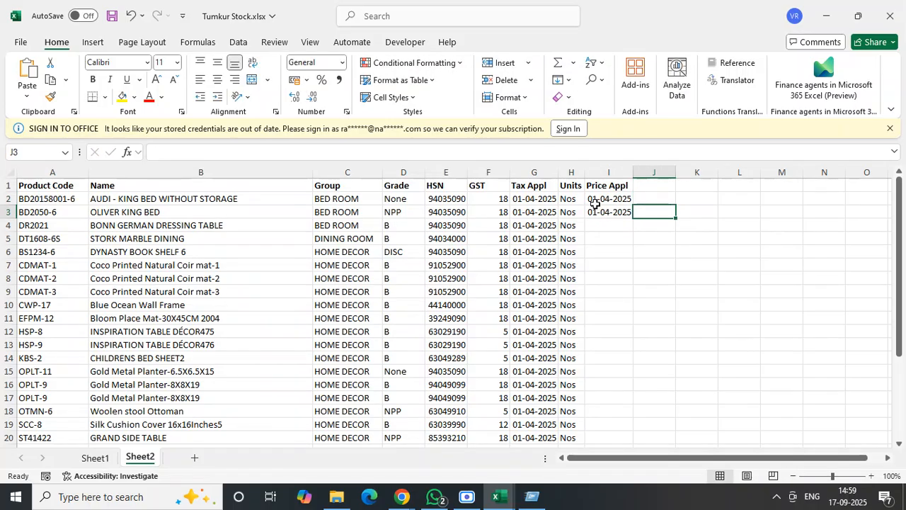
pyautogui.moveTo(599, 199); pyautogui.dragTo(613, 216)
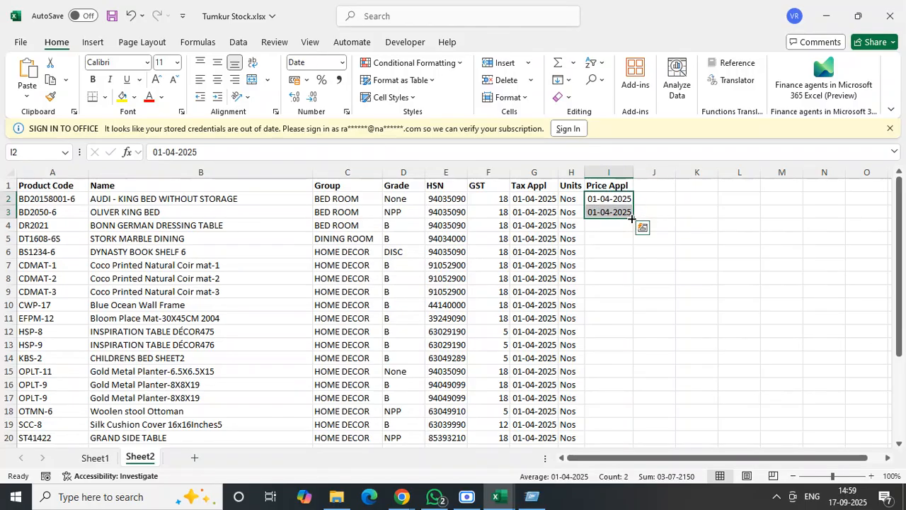
pyautogui.doubleClick(633, 217)
# - Add a Selling Price header in J1 and fit column J to its width
pyautogui.click(661, 184)
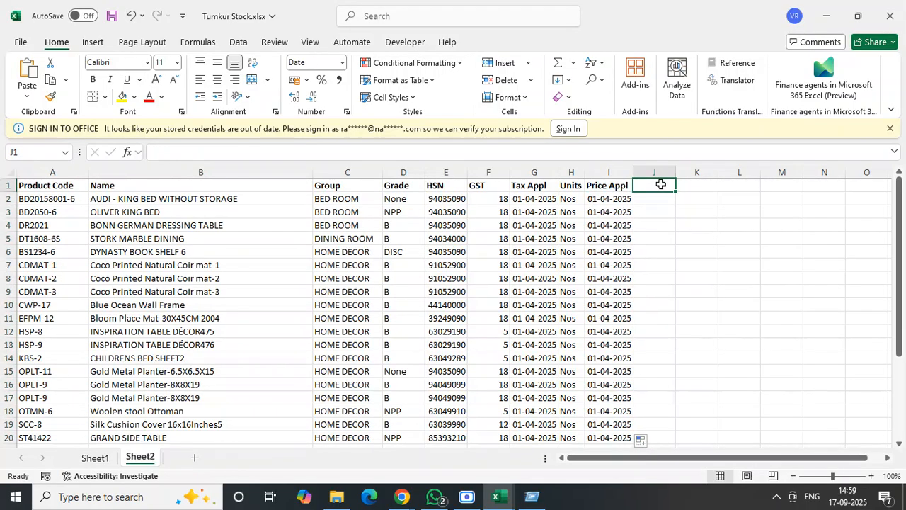
pyautogui.write('Sell')
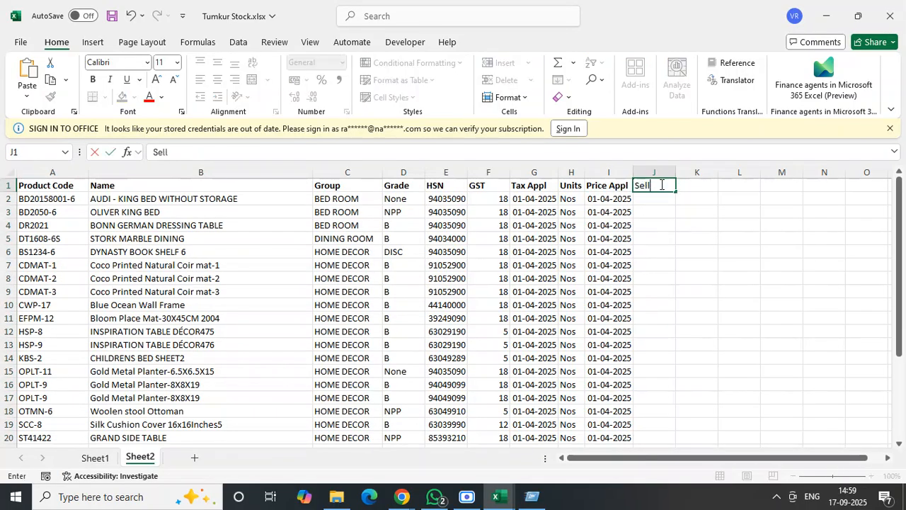
pyautogui.write('ing Price')
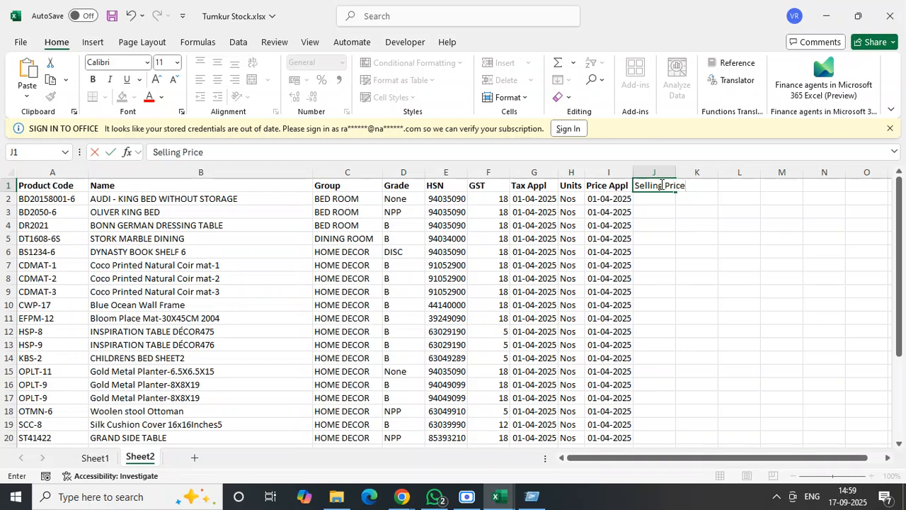
pyautogui.click(682, 213)
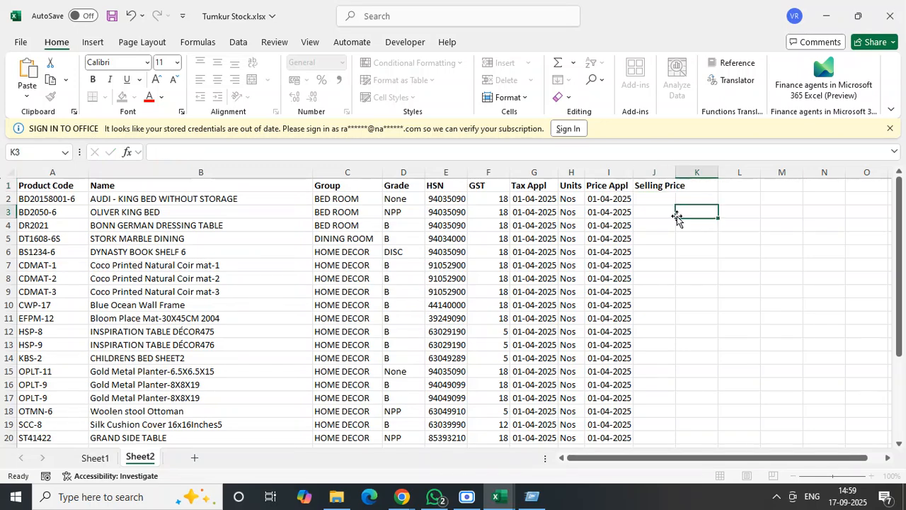
pyautogui.doubleClick(676, 170)
# - Look up the selling price in J2 with =VLOOKUP(A2,Sheet1!A:G,4,FALSE) and fill the formula down all product rows
pyautogui.click(644, 196)
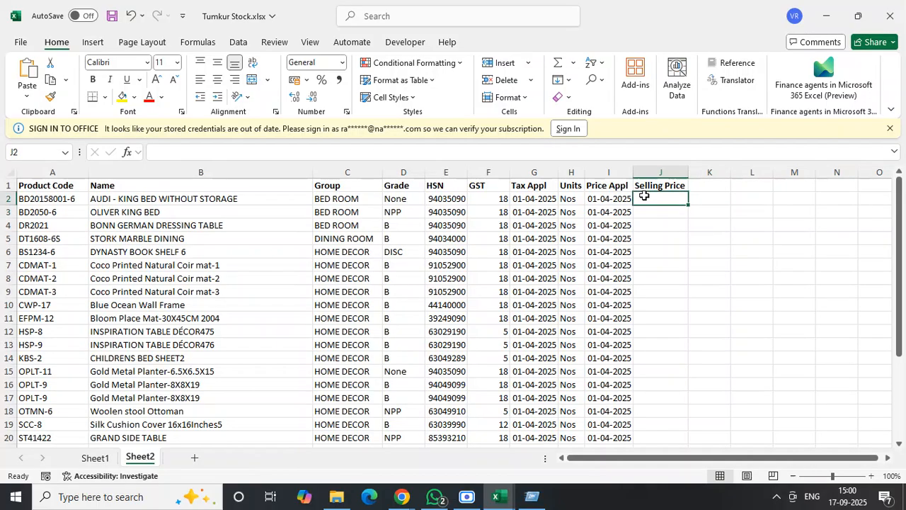
pyautogui.write('=vlo')
pyautogui.press('Tab')
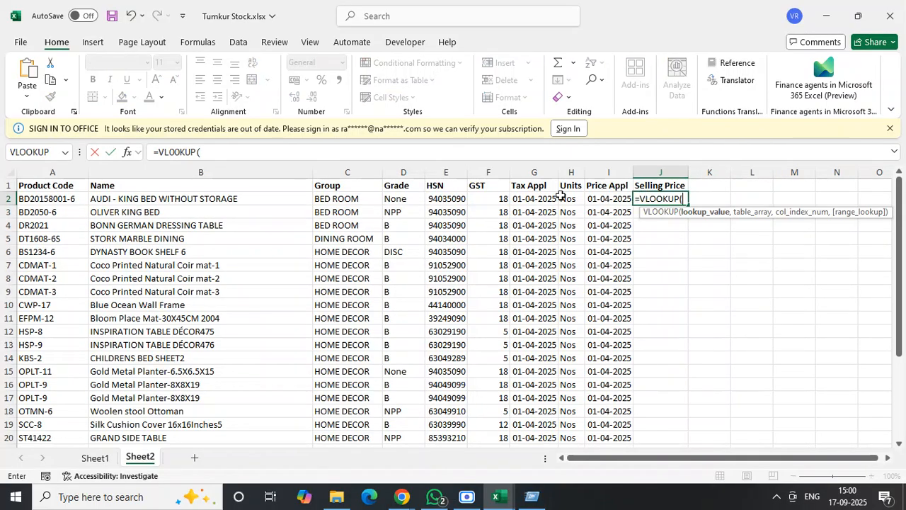
pyautogui.click(51, 198)
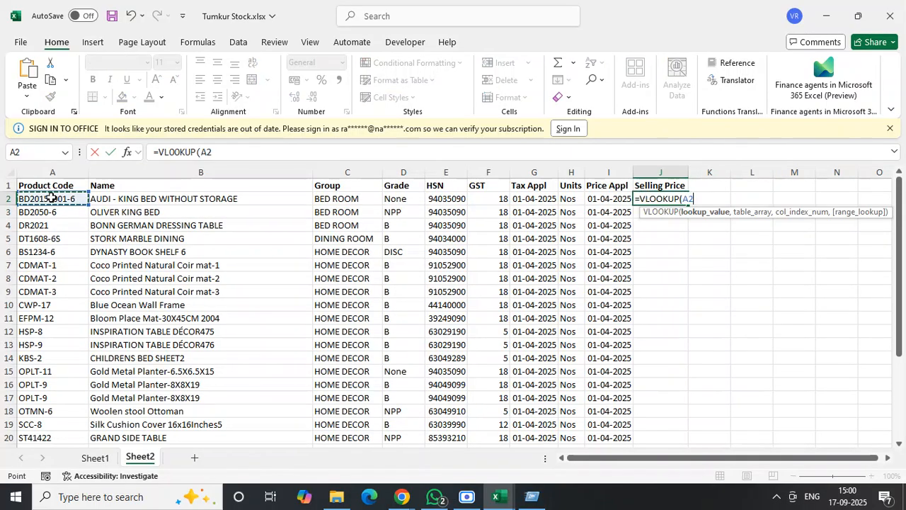
pyautogui.write(',Sheet1')
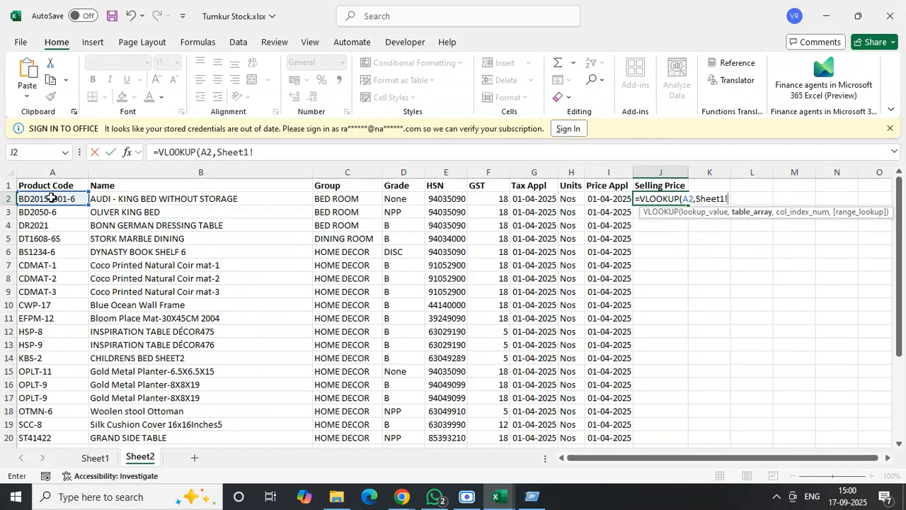
pyautogui.write('!A:G')
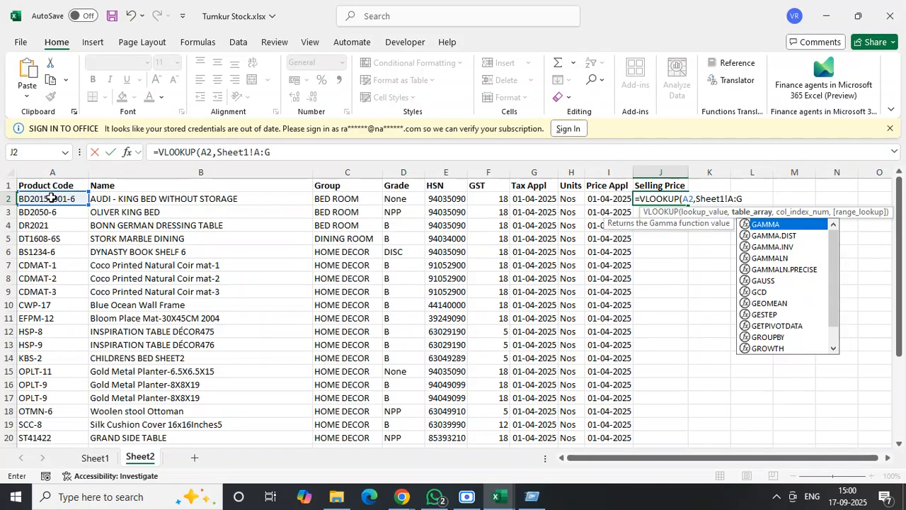
pyautogui.write(',')
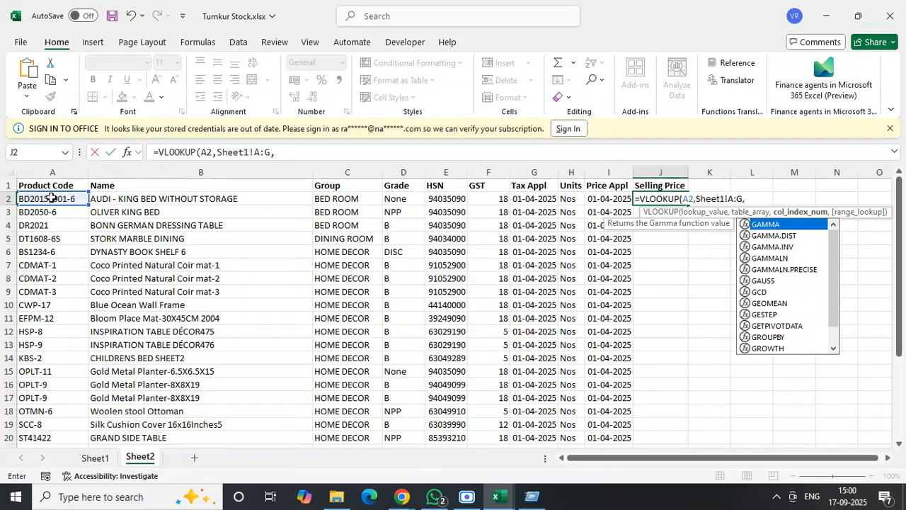
pyautogui.write('4')
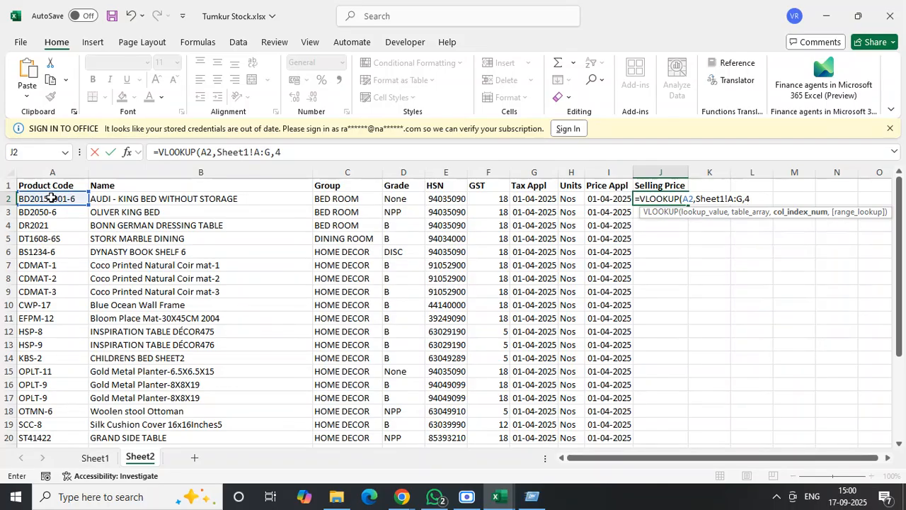
pyautogui.write(',False')
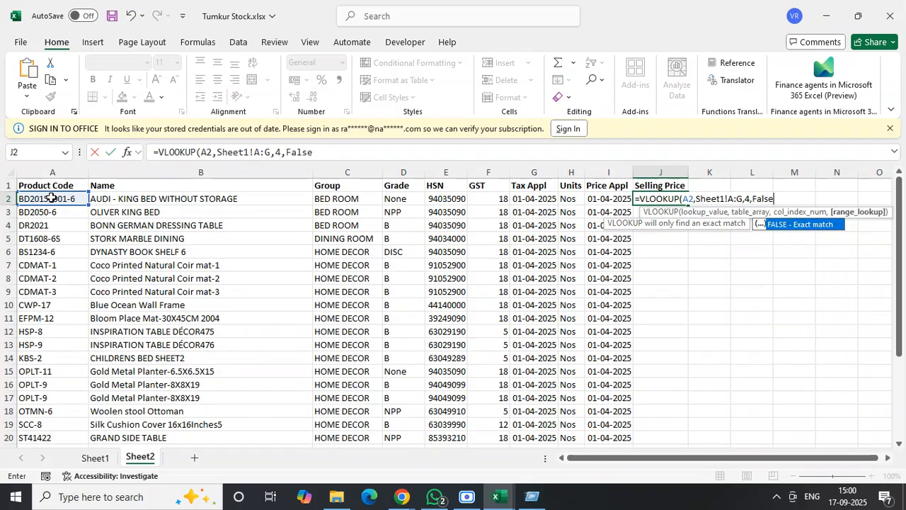
pyautogui.press('Return')
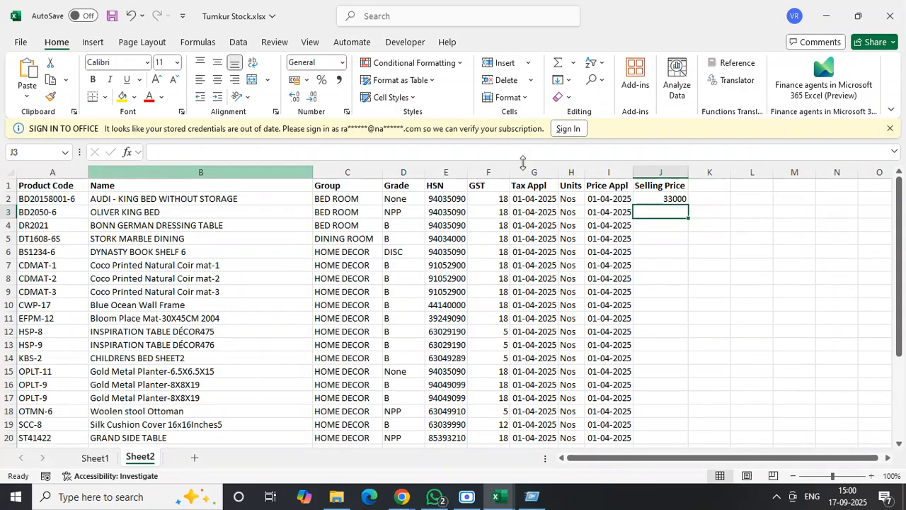
pyautogui.click(645, 198)
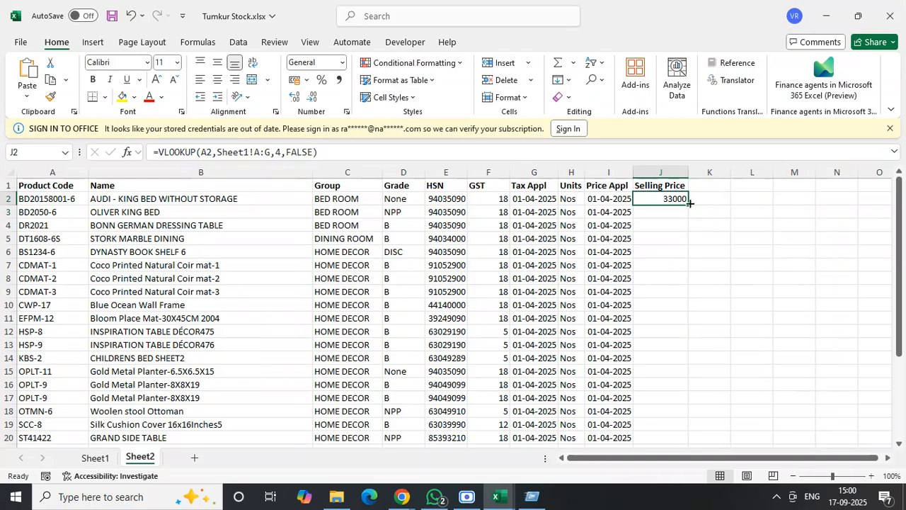
pyautogui.doubleClick(690, 204)
# - Examine the filled Selling Price column down to the last product row and across the whole Sheet2 table
pyautogui.click(731, 306)
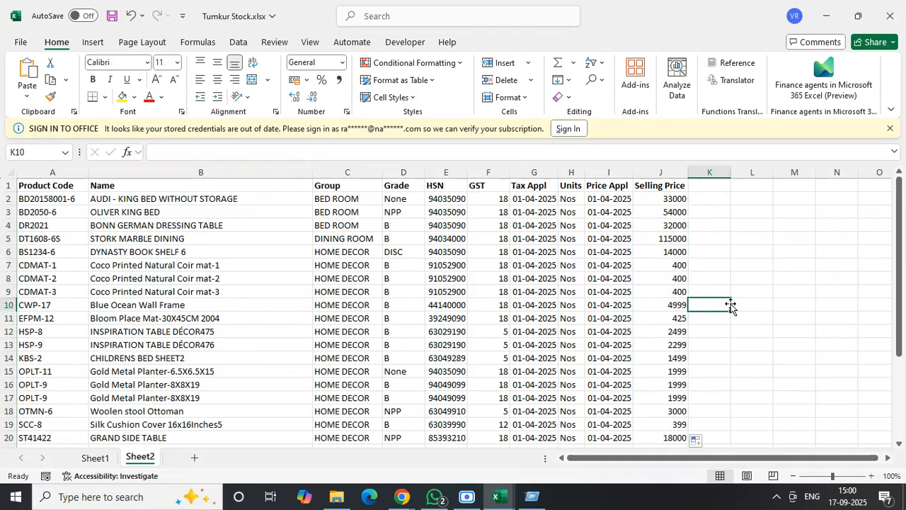
pyautogui.press('Down')
pyautogui.press('Down')
pyautogui.press('Down')
pyautogui.press('Down')
pyautogui.press('Down')
pyautogui.press('Down')
pyautogui.press('Down')
pyautogui.press('Down')
pyautogui.press('Down')
pyautogui.press('Down')
pyautogui.press('Down')
pyautogui.press('Down')
pyautogui.press('Down')
pyautogui.press('Down')
pyautogui.press('Down')
pyautogui.press('Down')
pyautogui.press('Down')
pyautogui.press('Down')
pyautogui.press('Down')
pyautogui.press('Down')
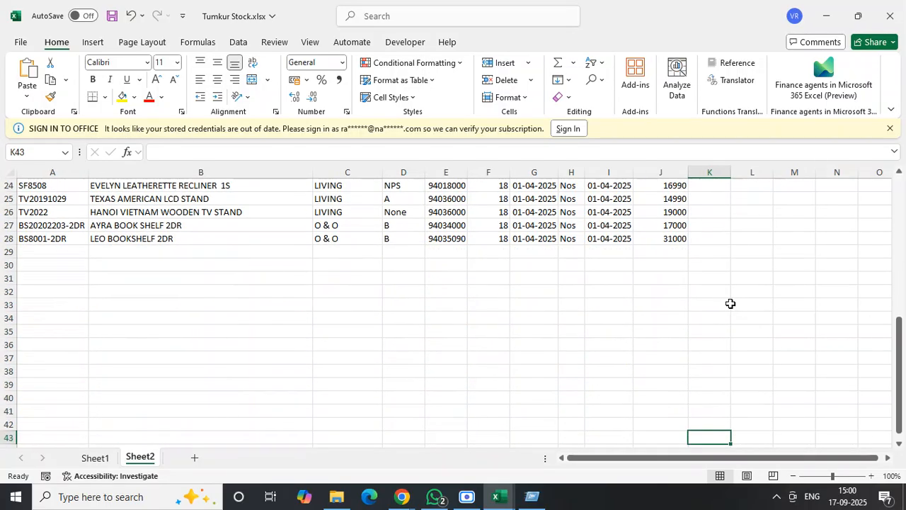
pyautogui.press('Up')
pyautogui.press('Up')
pyautogui.press('Up')
pyautogui.press('Up')
pyautogui.press('Up')
pyautogui.press('Up')
pyautogui.press('Up')
pyautogui.press('Up')
pyautogui.press('Up')
pyautogui.press('Up')
pyautogui.press('Up')
pyautogui.press('Up')
pyautogui.press('Up')
pyautogui.press('Up')
pyautogui.press('Up')
pyautogui.press('Up')
pyautogui.press('Up')
pyautogui.press('Up')
pyautogui.press('Up')
pyautogui.press('Up')
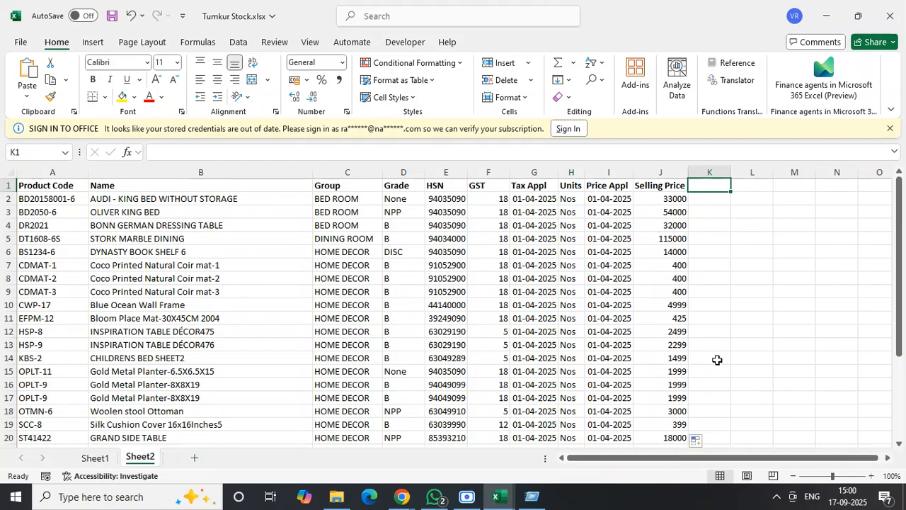
pyautogui.click(717, 360)
pyautogui.hotkey('ctrl', 'Home')
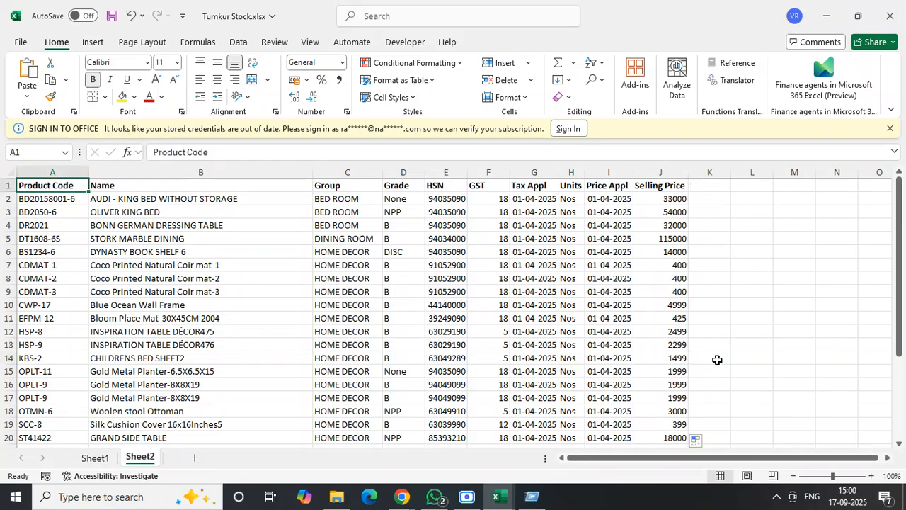
pyautogui.hotkey('ctrl', 'Right')
pyautogui.press('Down')
pyautogui.hotkey('ctrl', 'Down')
pyautogui.hotkey('ctrl', 'Home')
pyautogui.click(56, 226)
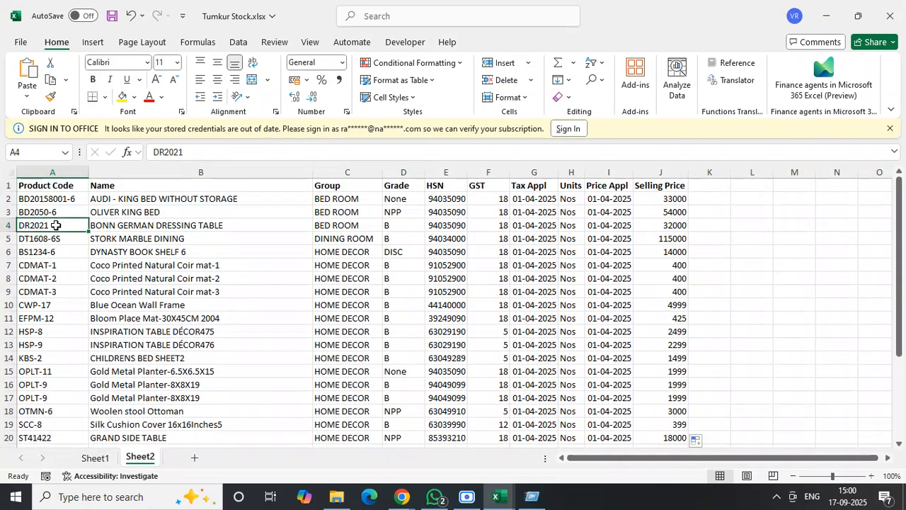
# - Save Tumkur Stock.xlsx with cell A1 of Sheet2 selected
pyautogui.click(47, 185)
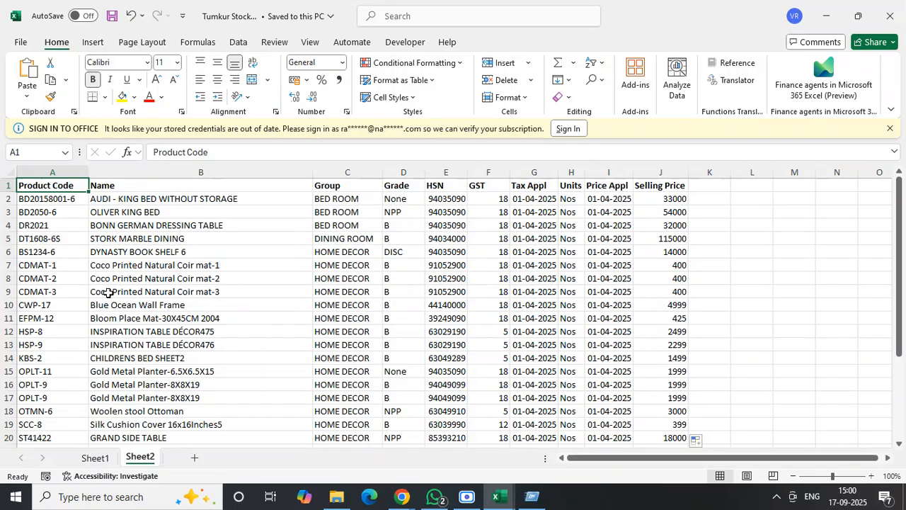
pyautogui.click(99, 251)
pyautogui.click(66, 187)
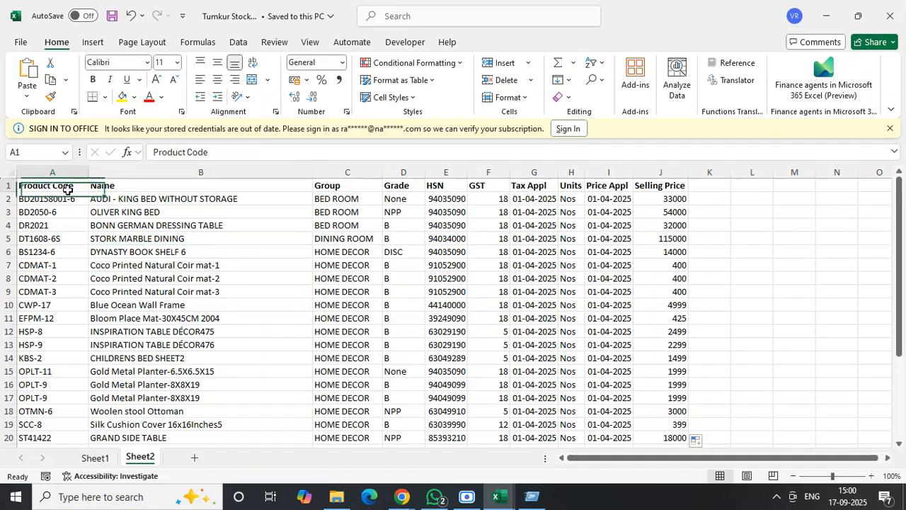
pyautogui.click(110, 15)
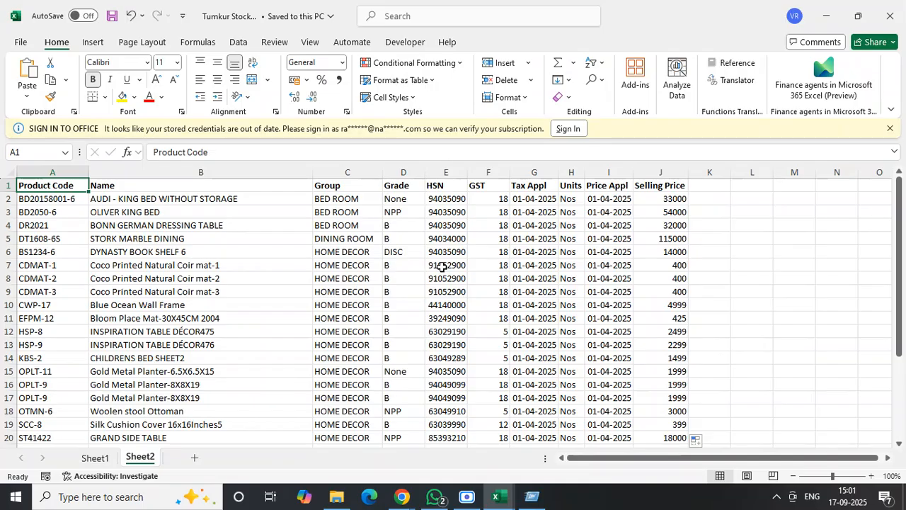
pyautogui.click(152, 282)
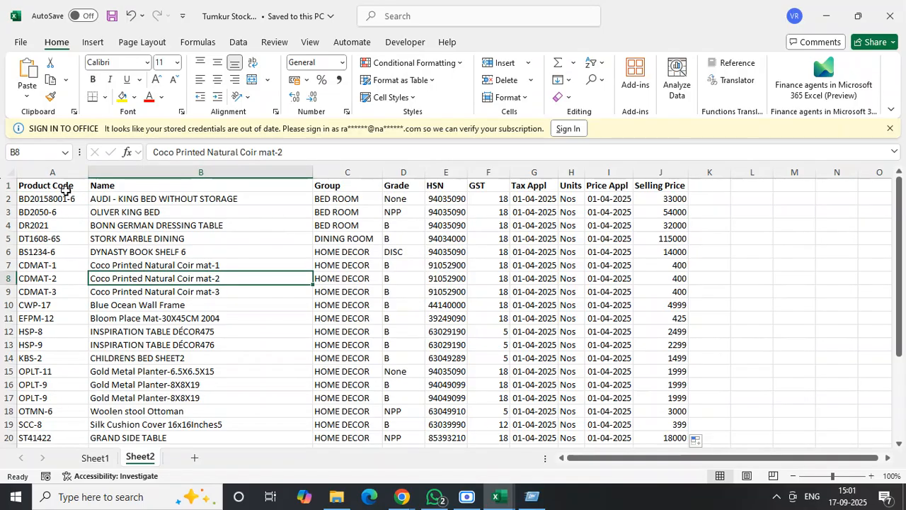
pyautogui.click(65, 187)
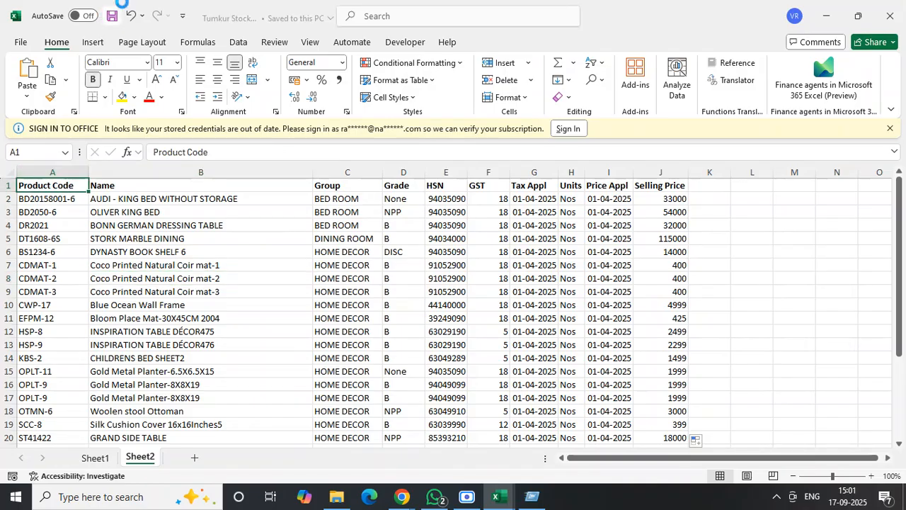
# - Close Tumkur Stock.xlsx and go to cell A1 of Sheet2 in the Products Update workbook
pyautogui.click(890, 14)
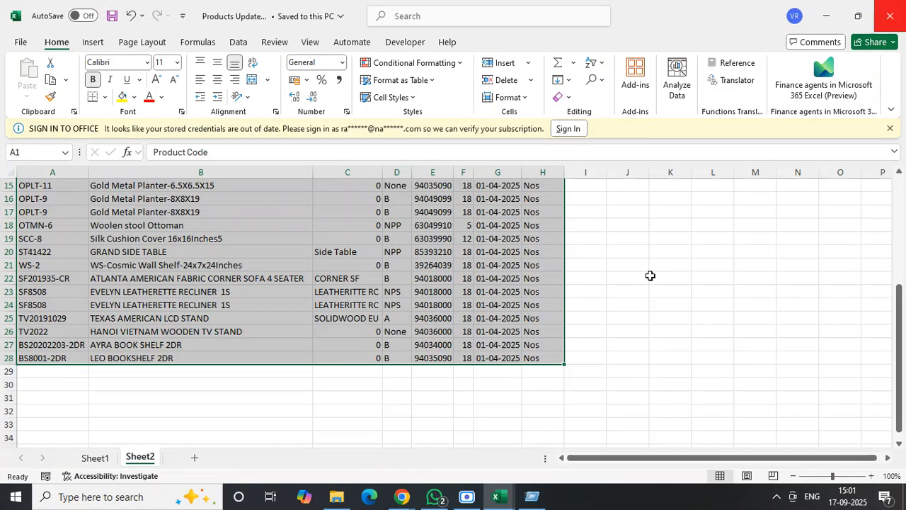
pyautogui.click(650, 358)
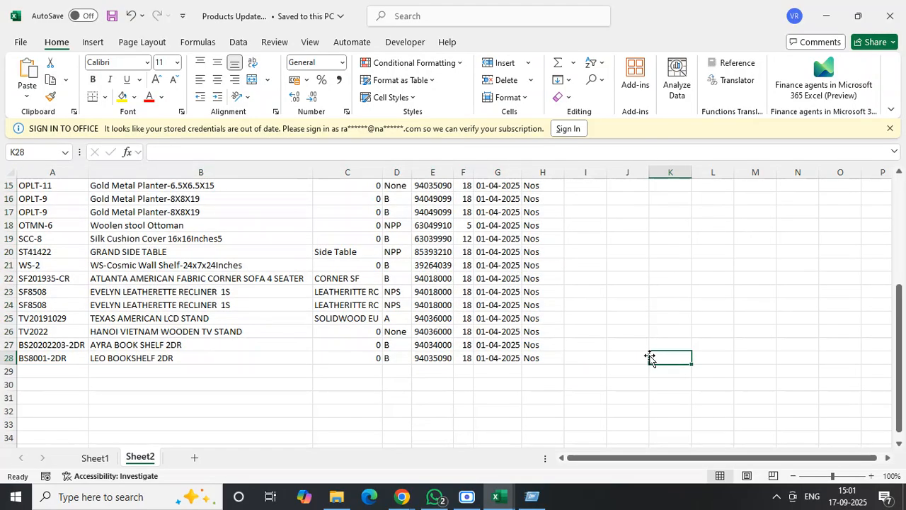
pyautogui.hotkey('ctrl', 'Home')
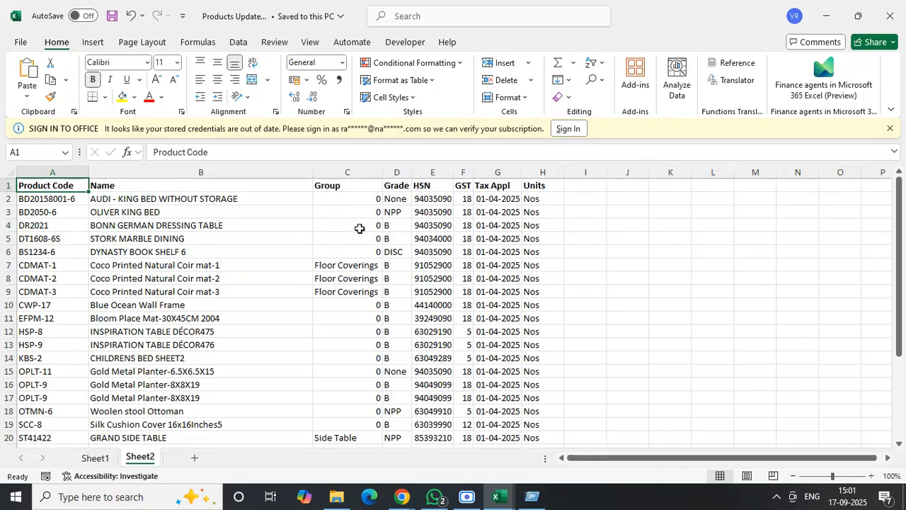
# - Close the Products Update workbook and the Furniture STOCK master workbook
pyautogui.click(360, 229)
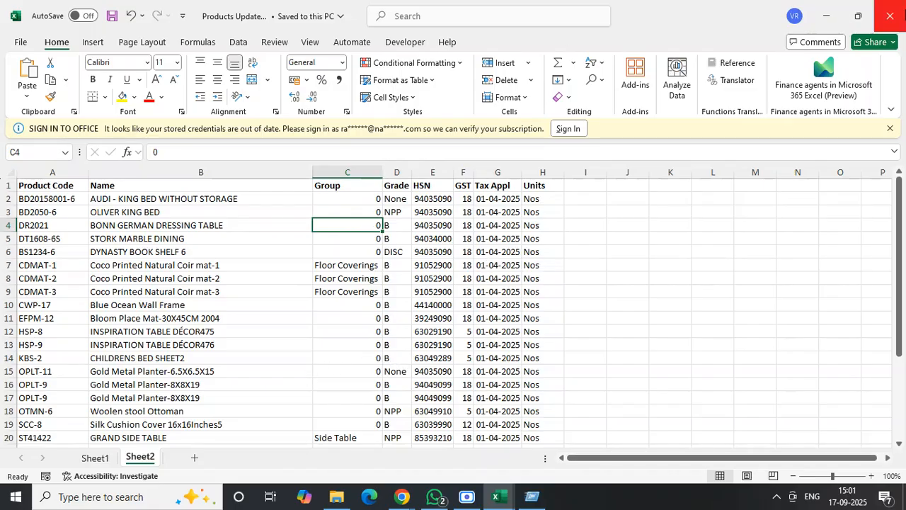
pyautogui.click(892, 16)
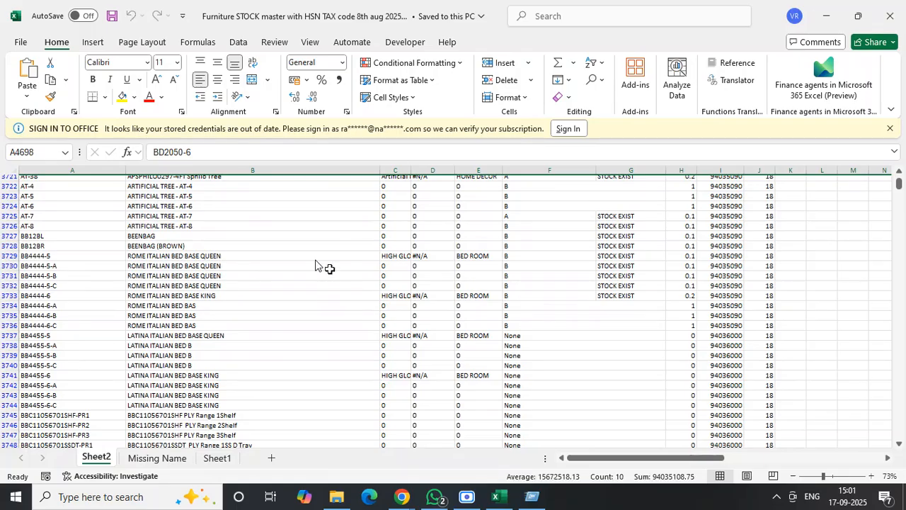
pyautogui.click(887, 21)
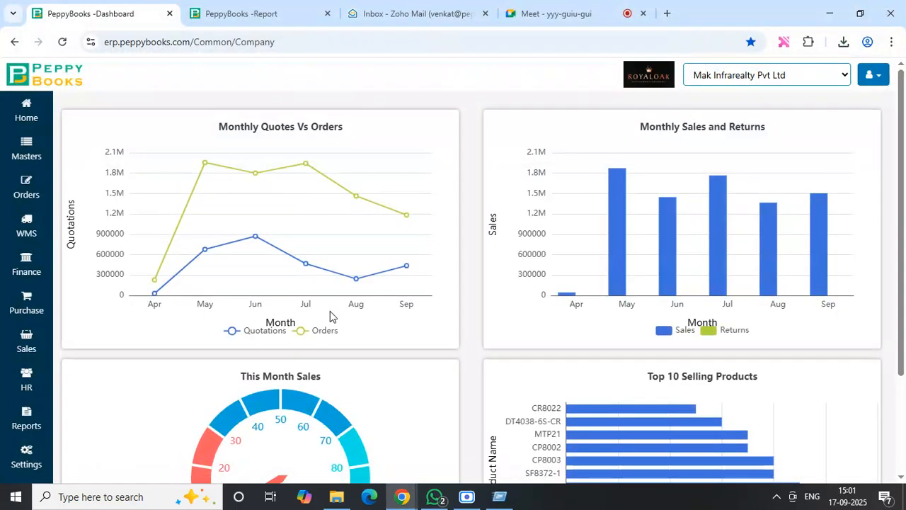
# - Reopen Tumkur Stock.xlsx from the Royaloak Workings folder to check Sheet2, and close the workbook and the folder
pyautogui.click(338, 498)
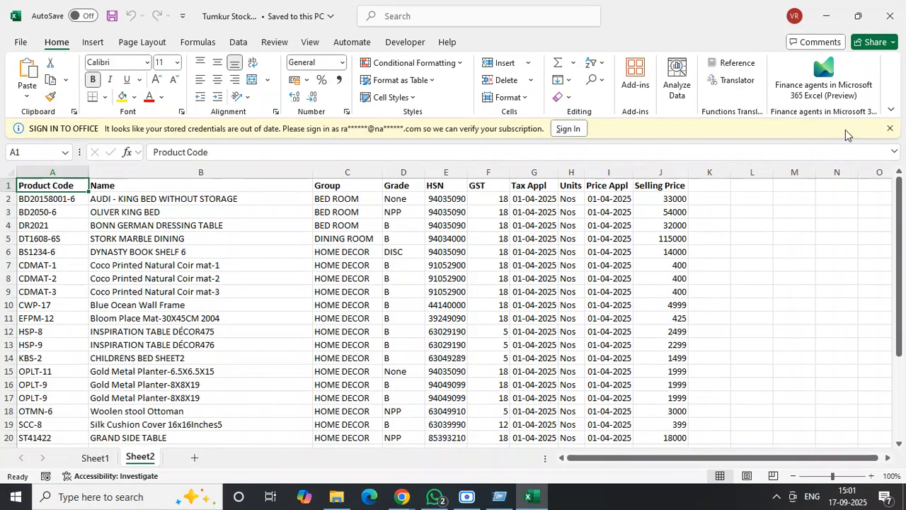
pyautogui.click(891, 15)
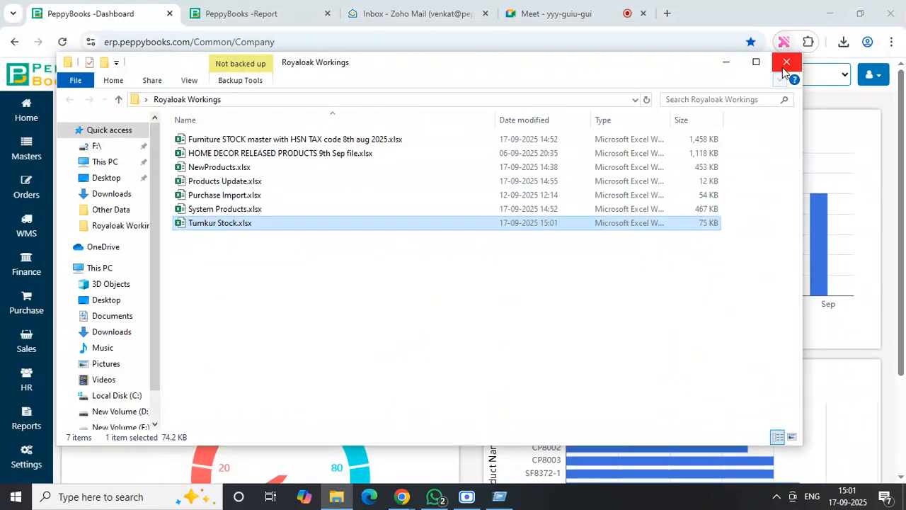
pyautogui.click(786, 62)
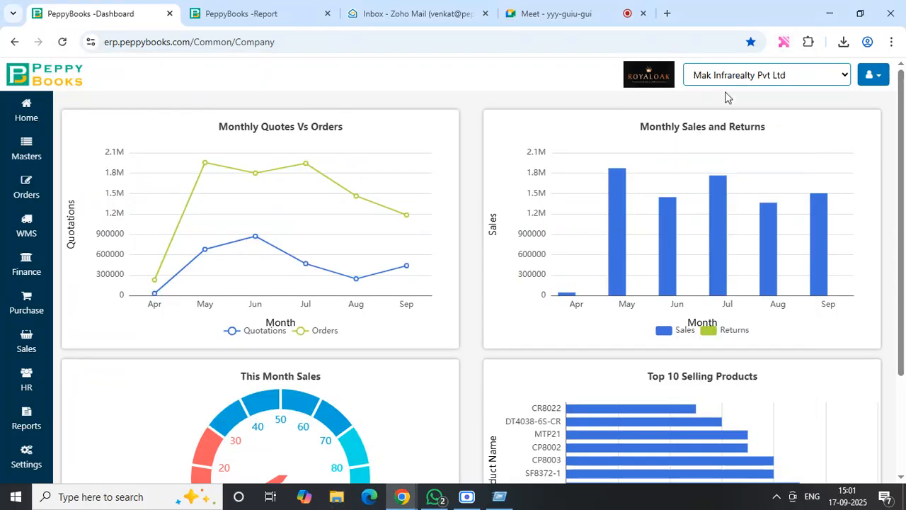
# - Switch the company to ROYAL ELITES ENTERPRISES, reload the home dashboard, and switch back to Mak Infrarealty Pvt Ltd
pyautogui.click(793, 83)
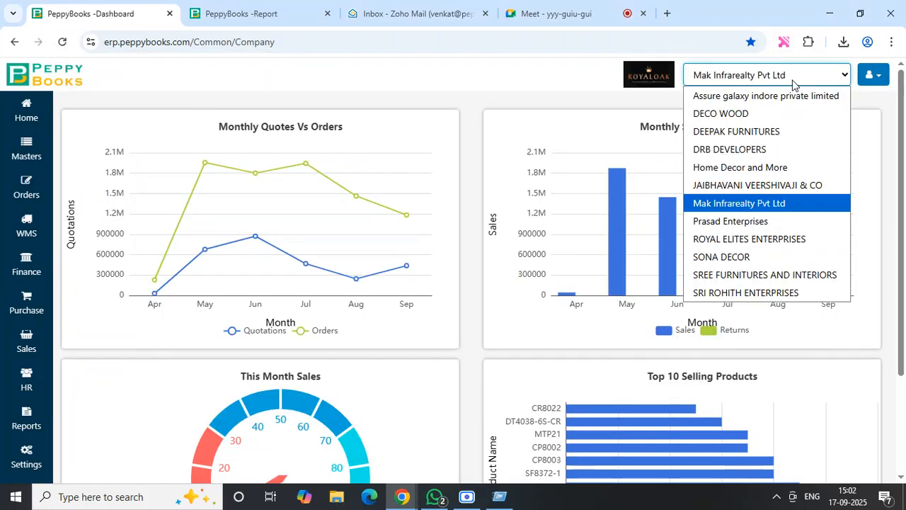
pyautogui.click(744, 247)
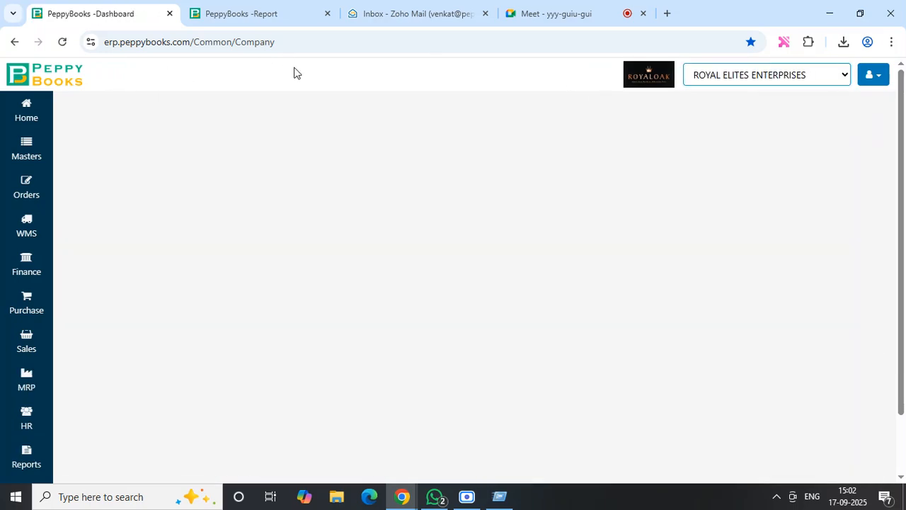
pyautogui.click(21, 113)
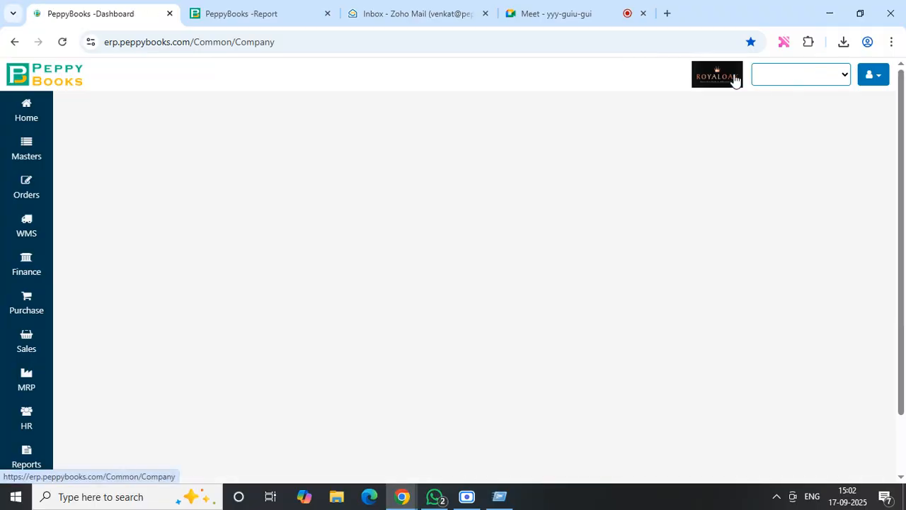
pyautogui.click(813, 84)
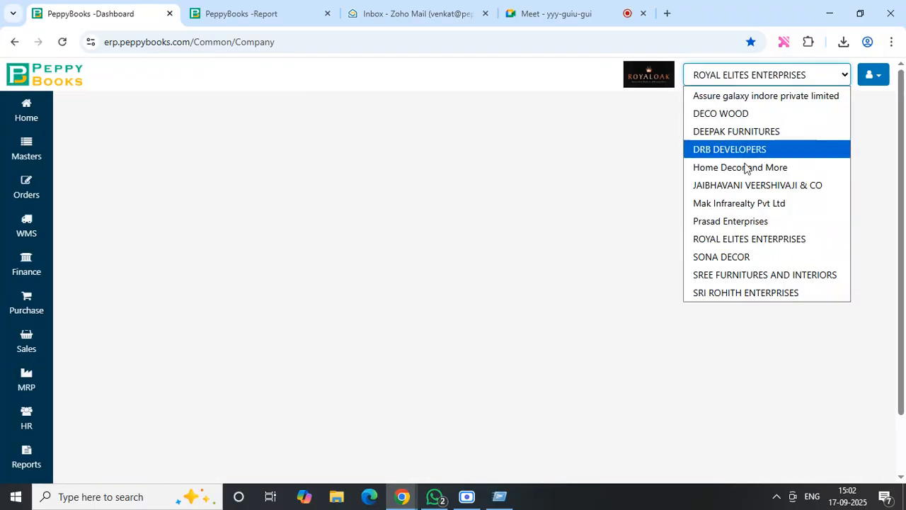
pyautogui.click(740, 205)
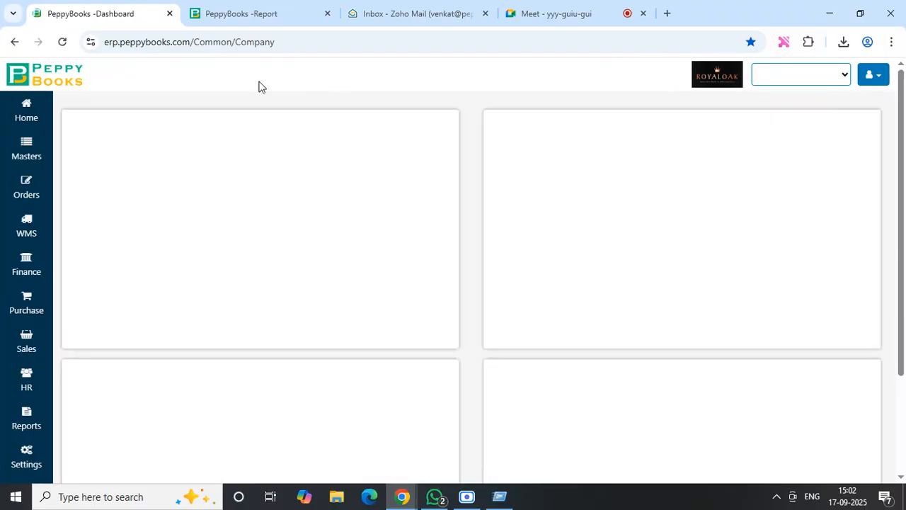
# - Open the master data import page and set the master type to Products
pyautogui.click(28, 151)
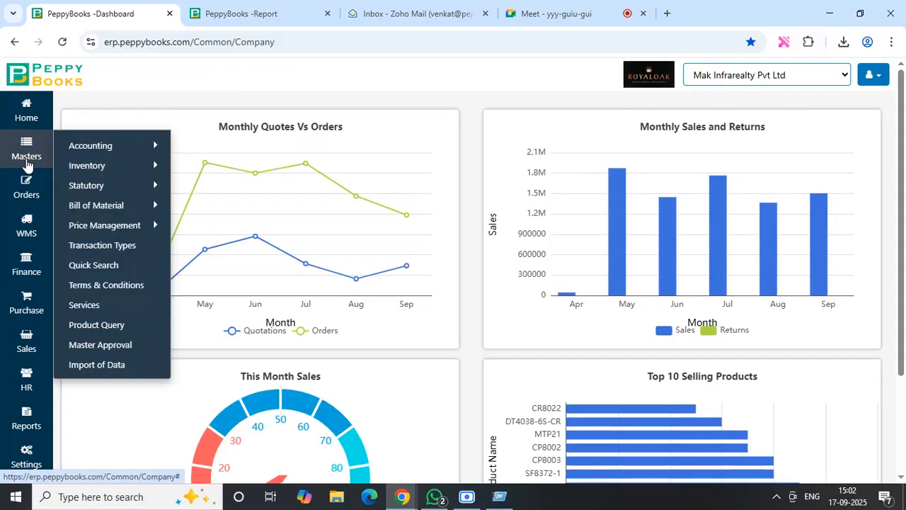
pyautogui.click(105, 365)
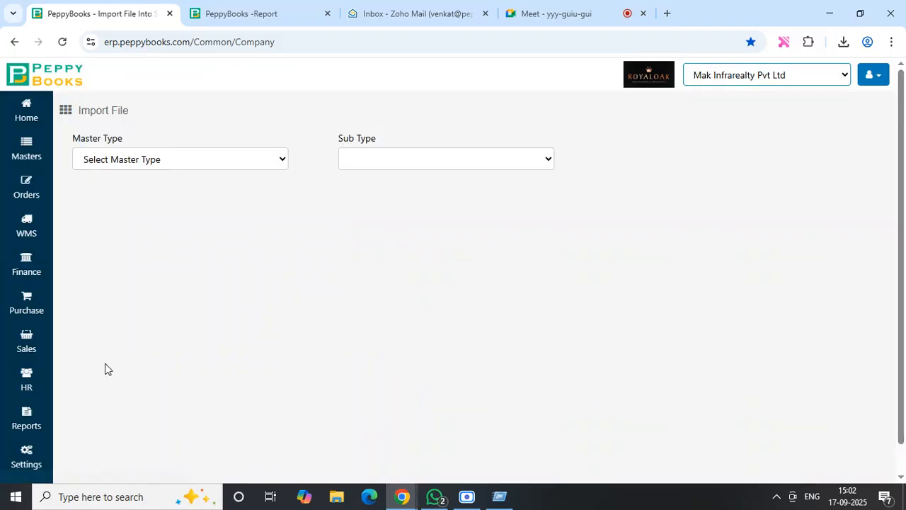
pyautogui.click(224, 162)
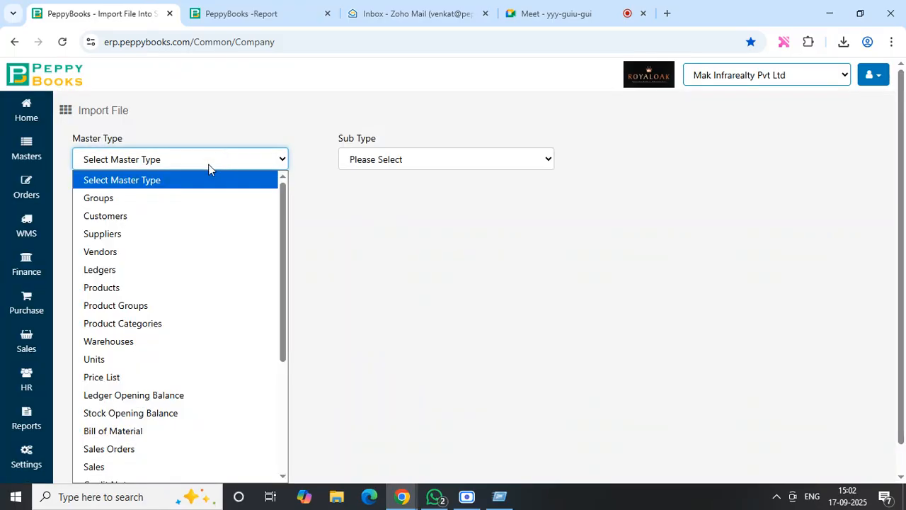
pyautogui.click(148, 295)
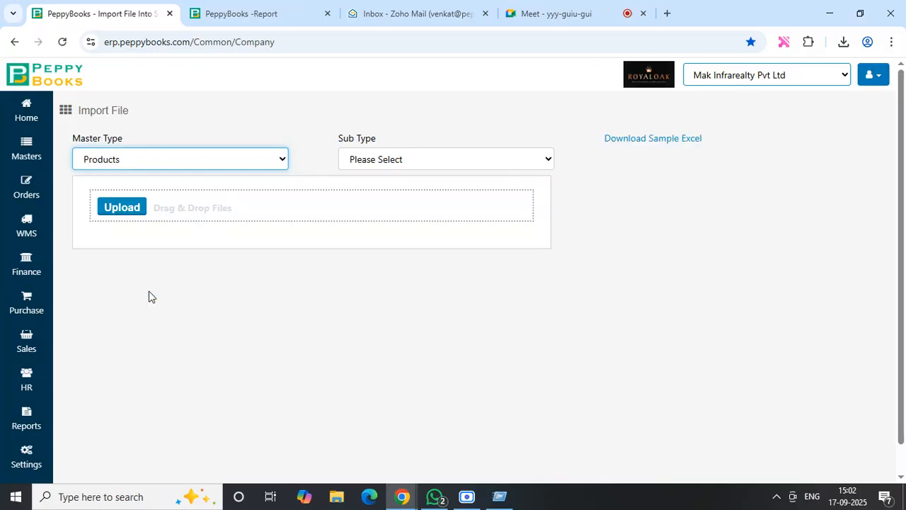
# - Upload Tumkur Stock.xlsx and choose Sheet2 as the sheet to import
pyautogui.click(135, 214)
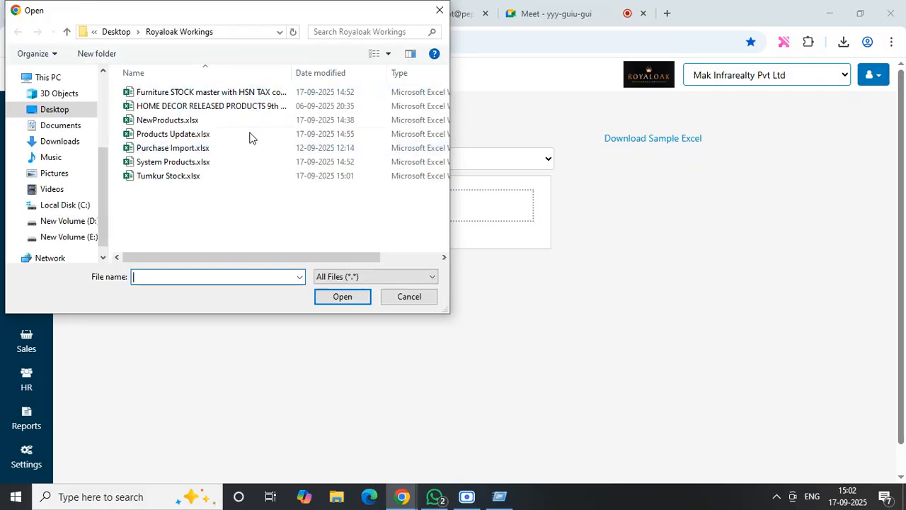
pyautogui.click(191, 179)
pyautogui.click(344, 297)
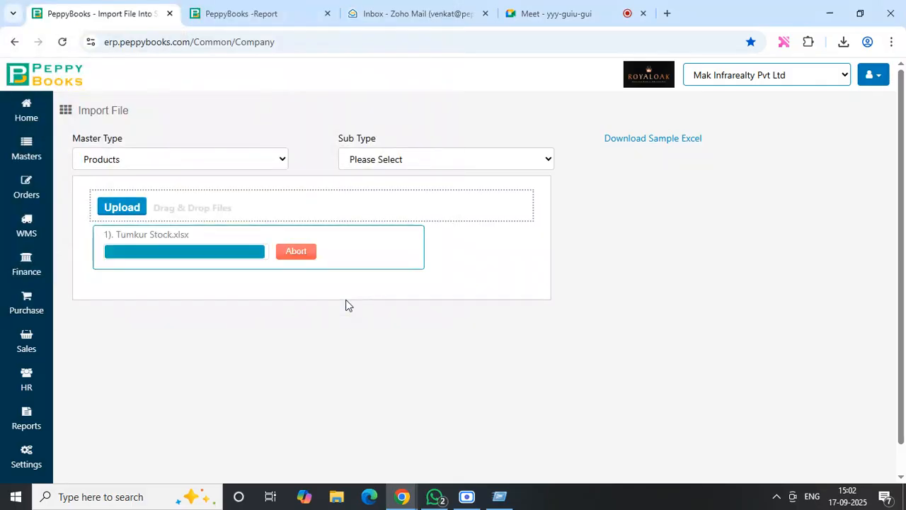
pyautogui.click(255, 326)
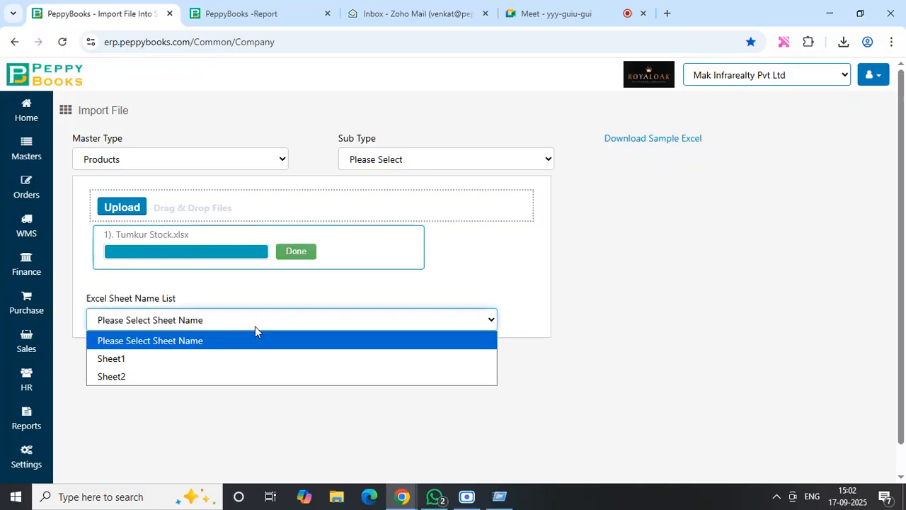
pyautogui.click(179, 376)
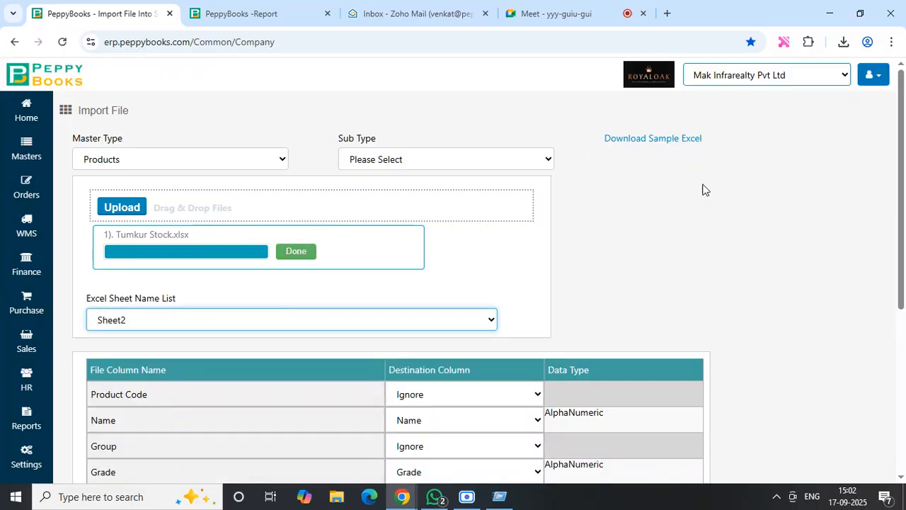
# - Map the file column Product Code to Code and Group to Product Group
pyautogui.scroll(-3, 905, 210)
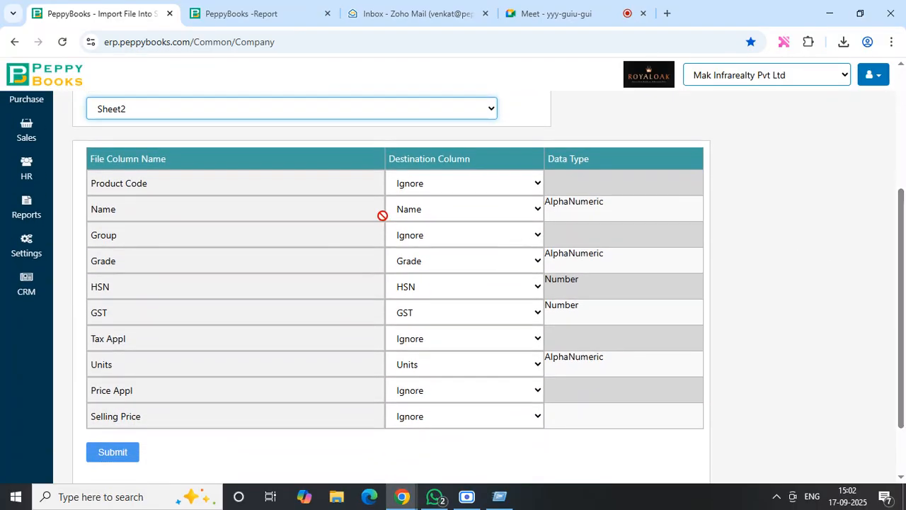
pyautogui.click(473, 190)
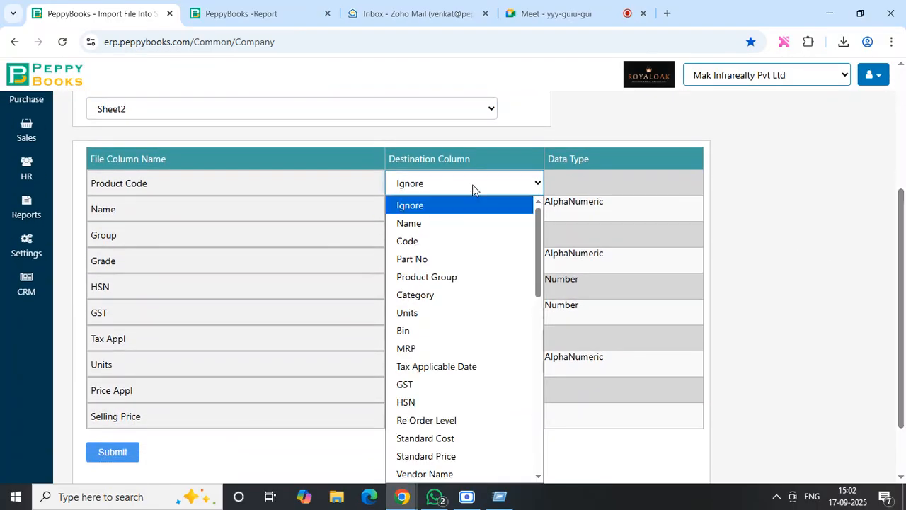
pyautogui.click(435, 243)
pyautogui.click(455, 244)
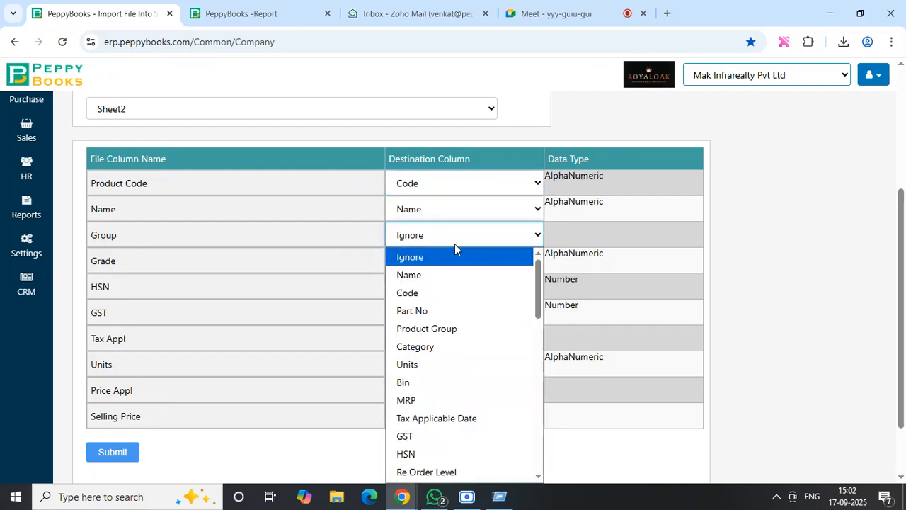
pyautogui.click(451, 327)
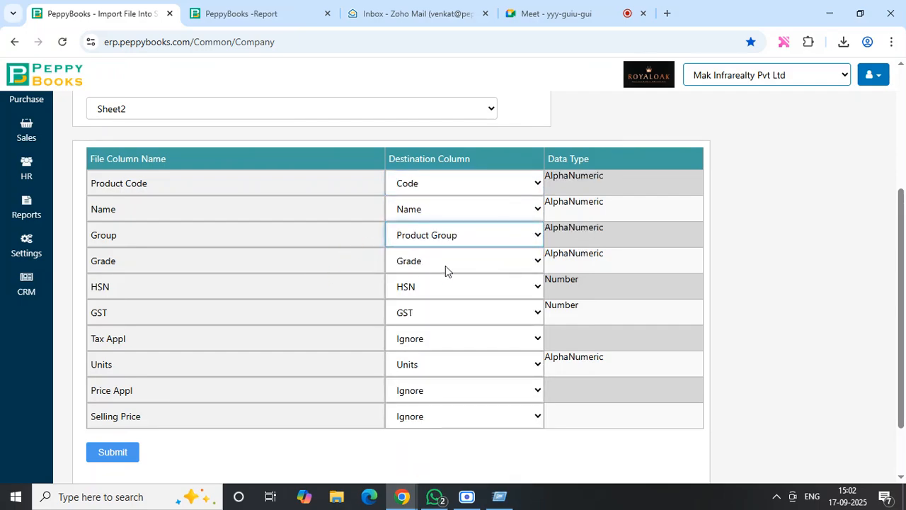
# - Map Tax Appl to Tax Applicable Date and Price Appl to Price Applicable Date
pyautogui.click(427, 346)
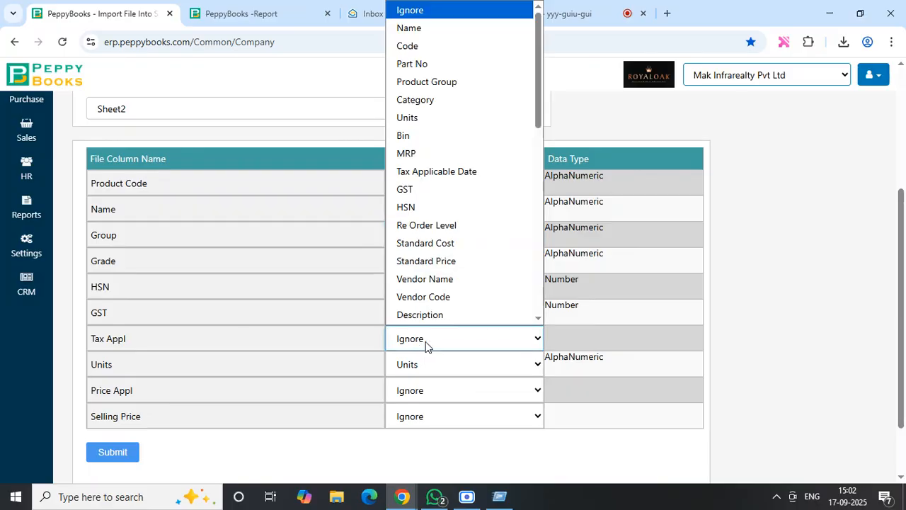
pyautogui.click(432, 172)
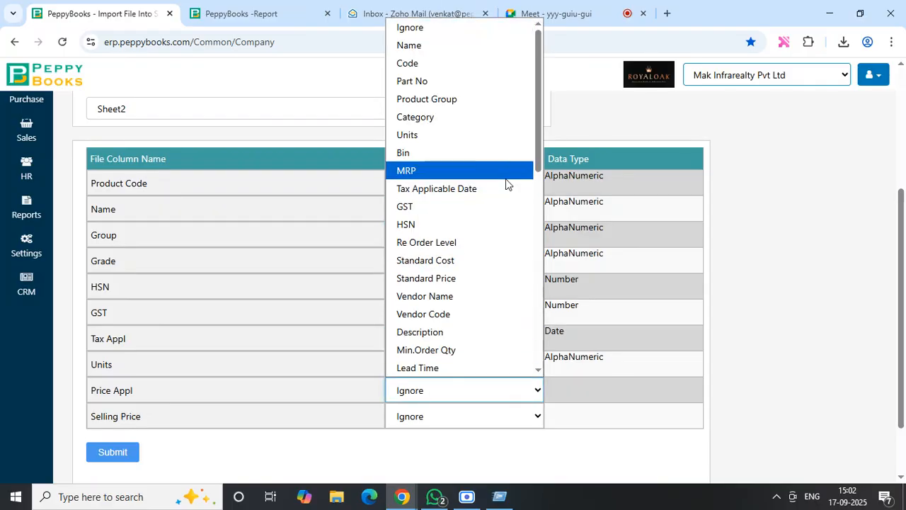
pyautogui.moveTo(539, 130); pyautogui.dragTo(549, 280)
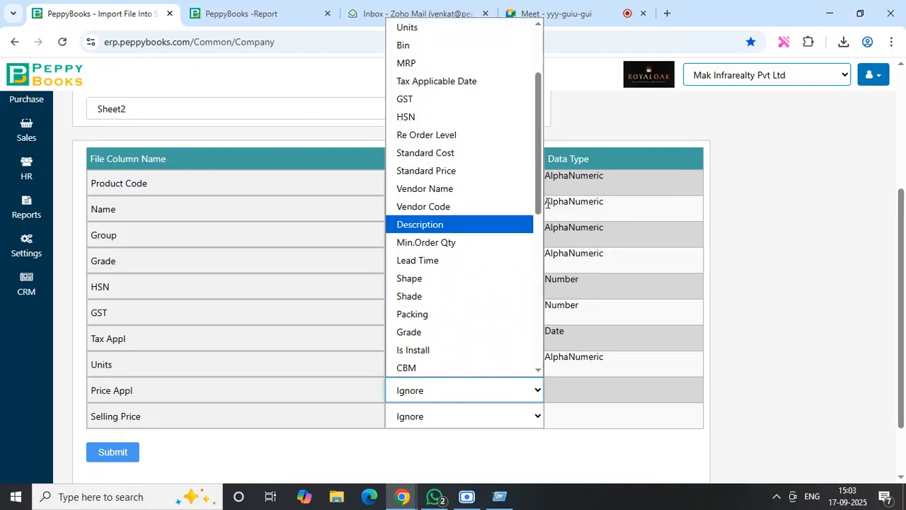
pyautogui.moveTo(547, 201); pyautogui.dragTo(553, 347)
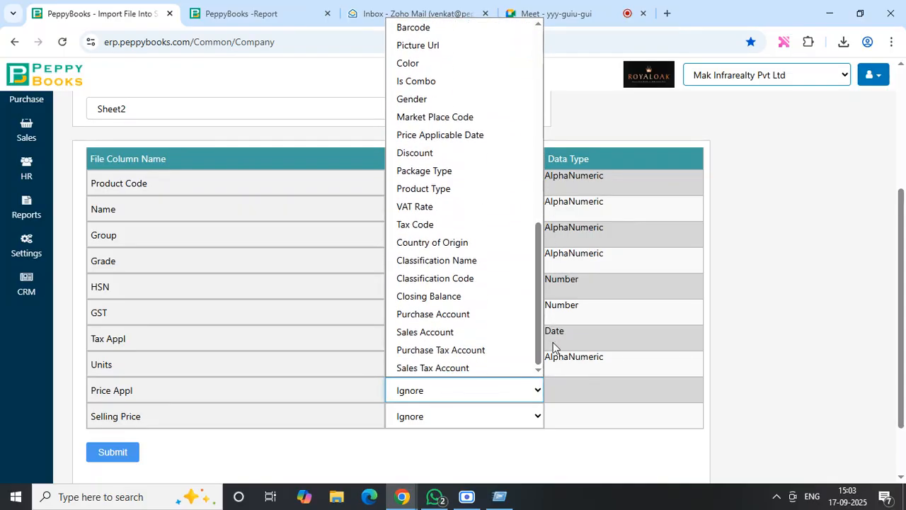
pyautogui.click(461, 136)
# - Map Selling Price to Standard Price and submit the product import
pyautogui.click(493, 424)
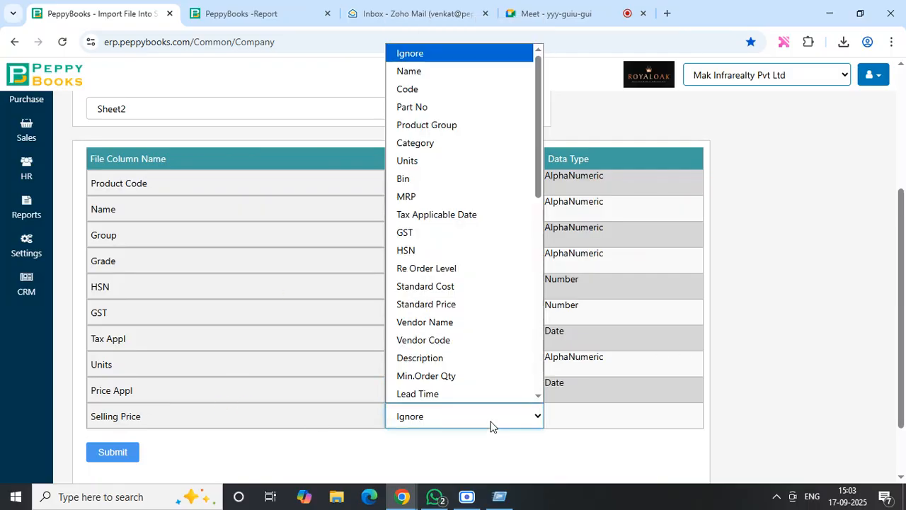
pyautogui.click(456, 305)
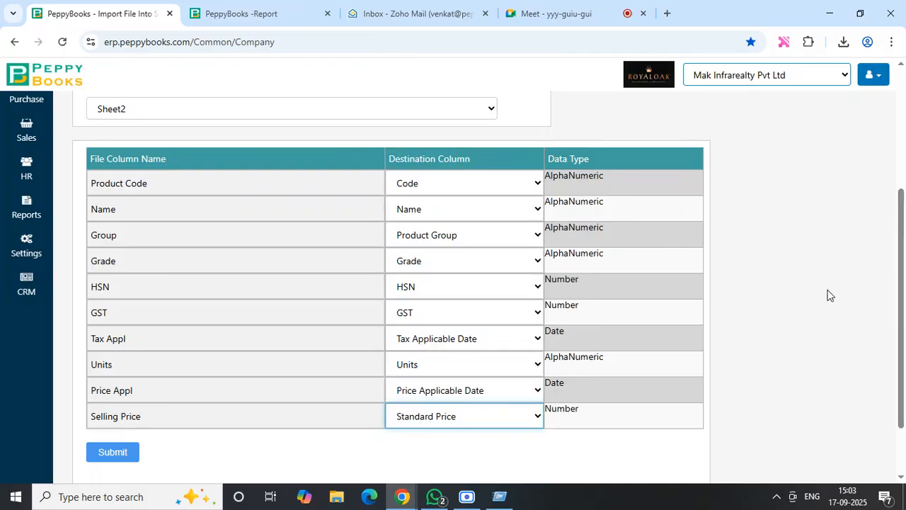
pyautogui.moveTo(905, 290); pyautogui.dragTo(905, 333)
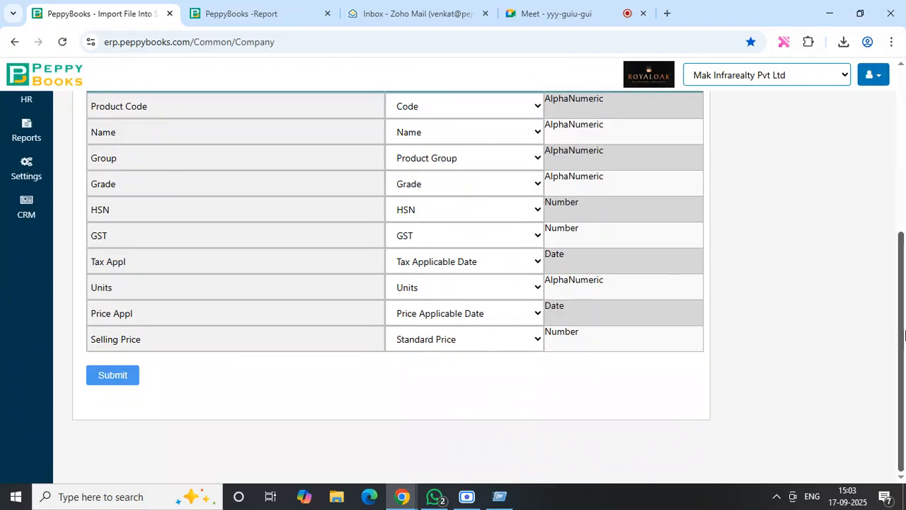
pyautogui.click(110, 374)
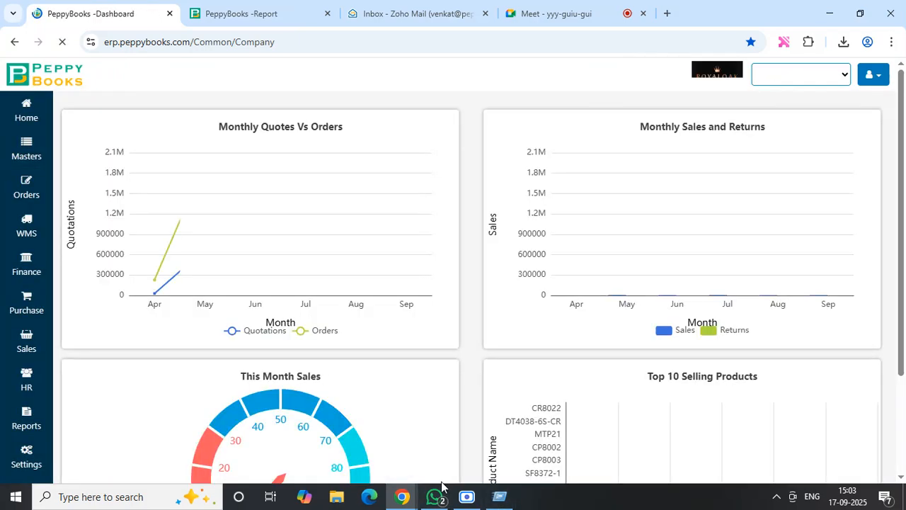
pyautogui.click(435, 494)
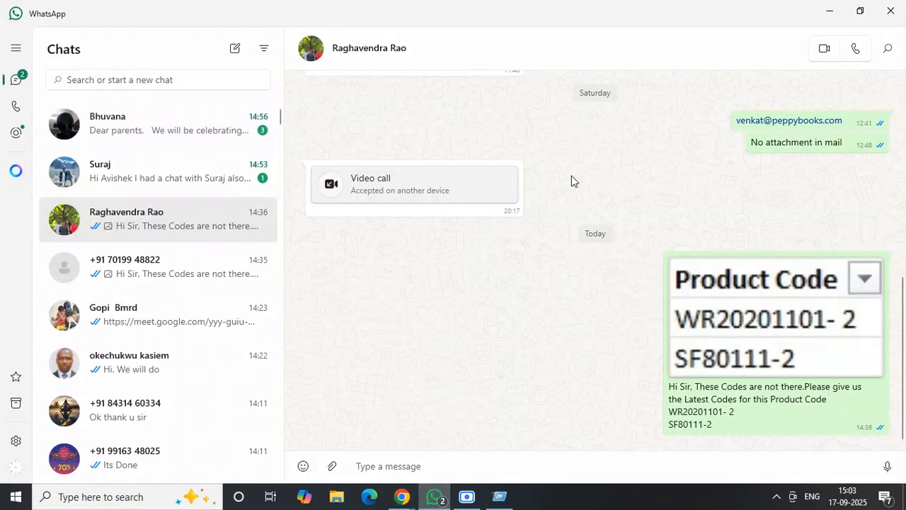
pyautogui.click(829, 11)
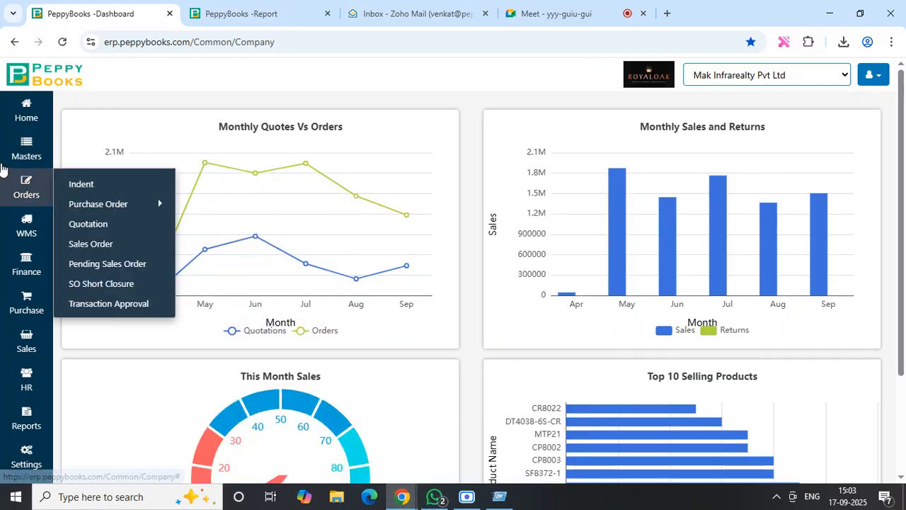
# - Open the master data file import and choose Stock Opening Balance as the master type
pyautogui.moveTo(27, 148)
pyautogui.click(118, 364)
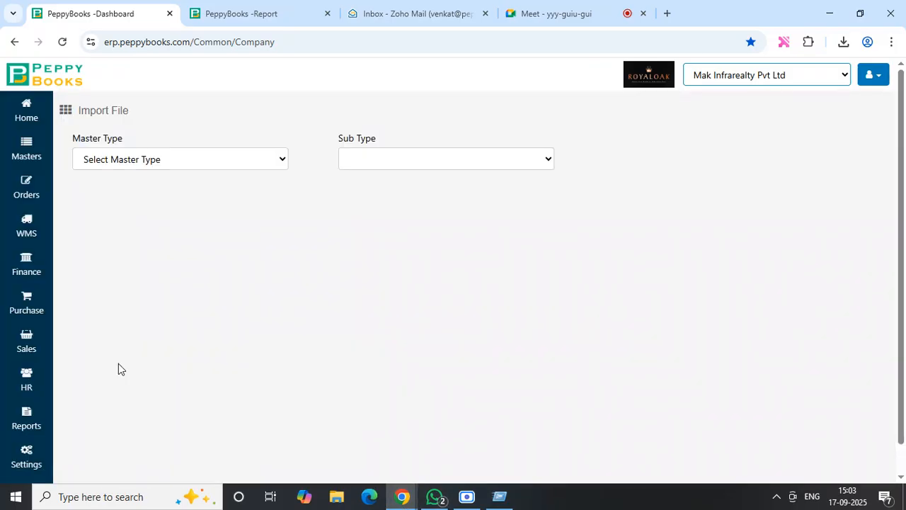
pyautogui.click(184, 160)
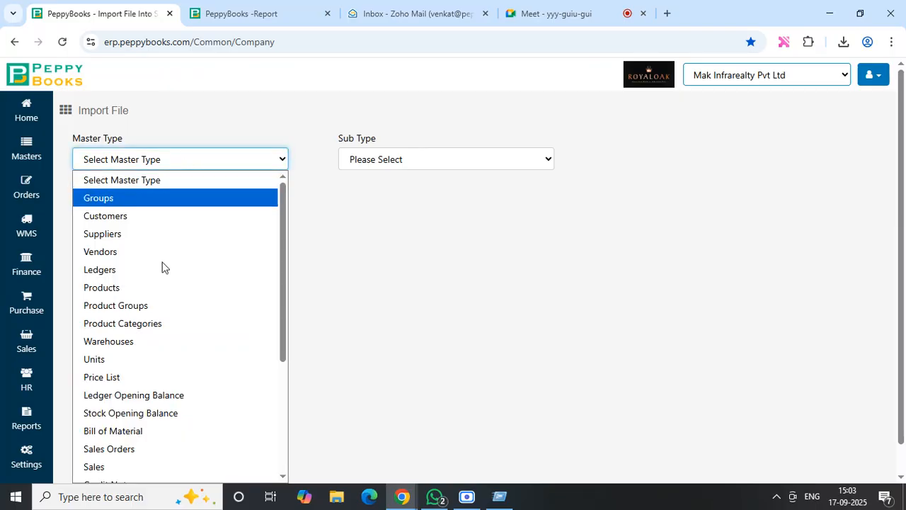
pyautogui.click(167, 416)
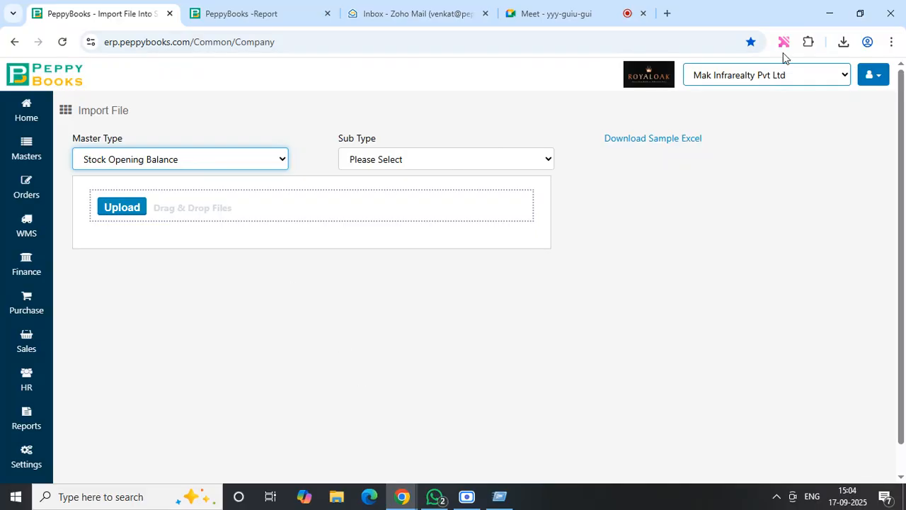
# - Switch to Excel by opening Tumkur Stock.xlsx from the Royaloak Workings desktop folder, compare its two sheets and show Sheet1
pyautogui.click(825, 15)
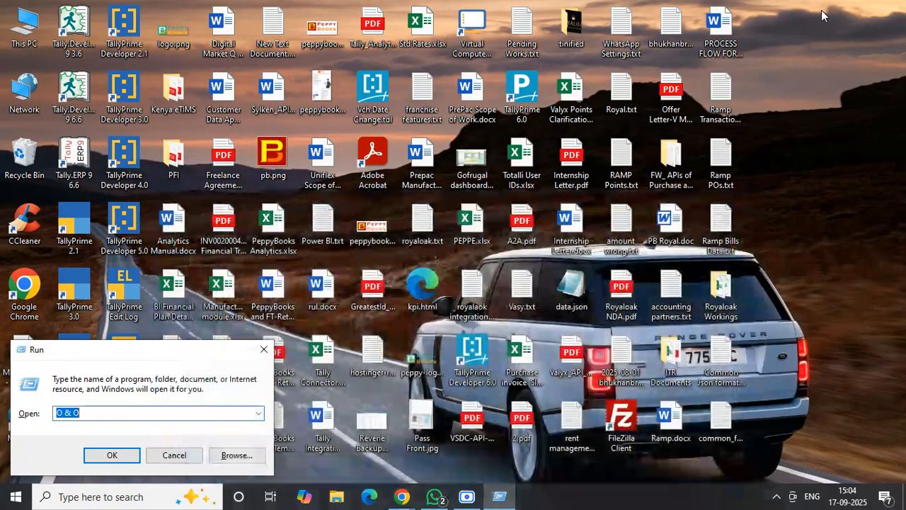
pyautogui.press('Escape')
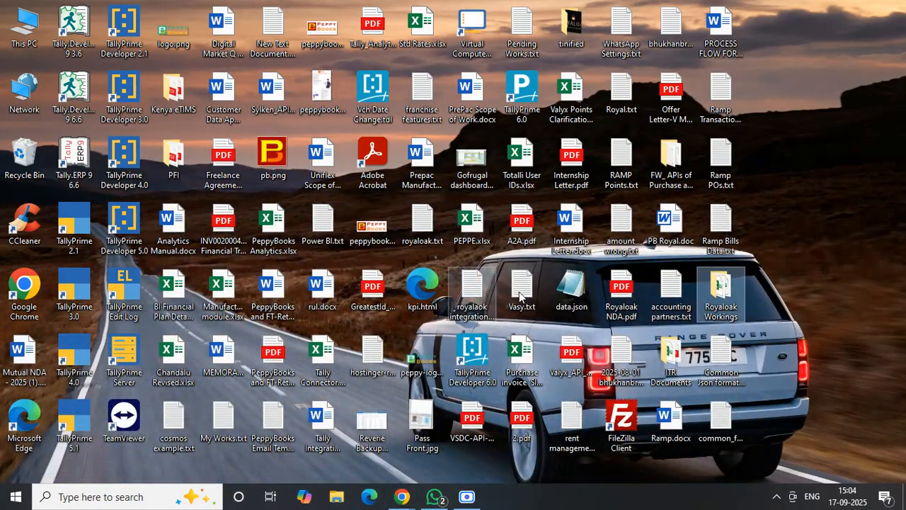
pyautogui.doubleClick(711, 289)
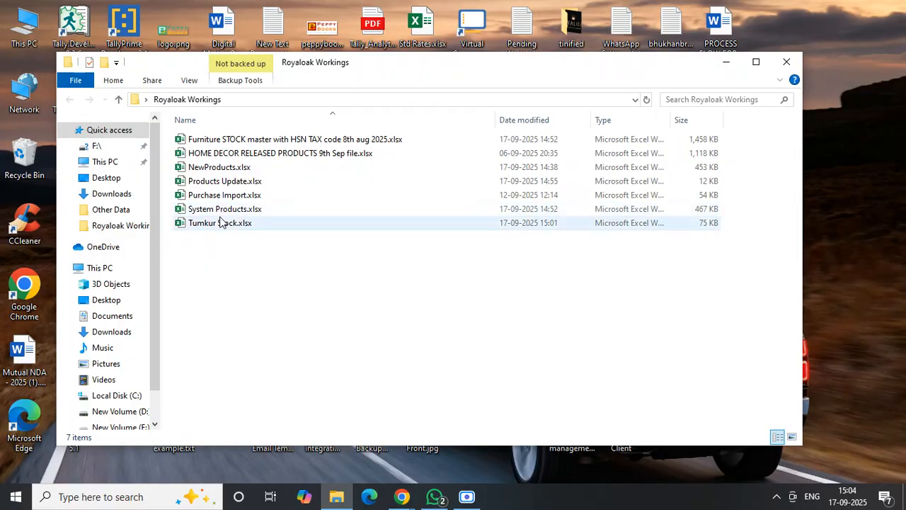
pyautogui.click(222, 222)
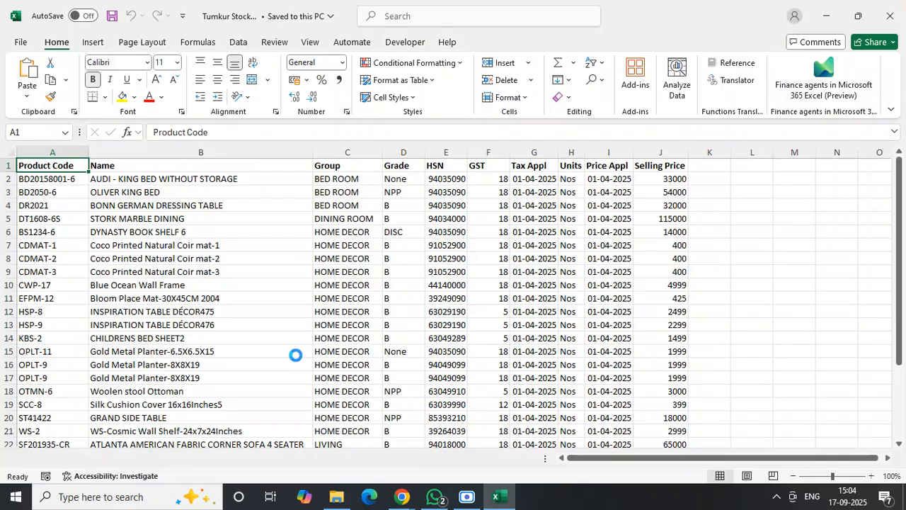
pyautogui.click(89, 459)
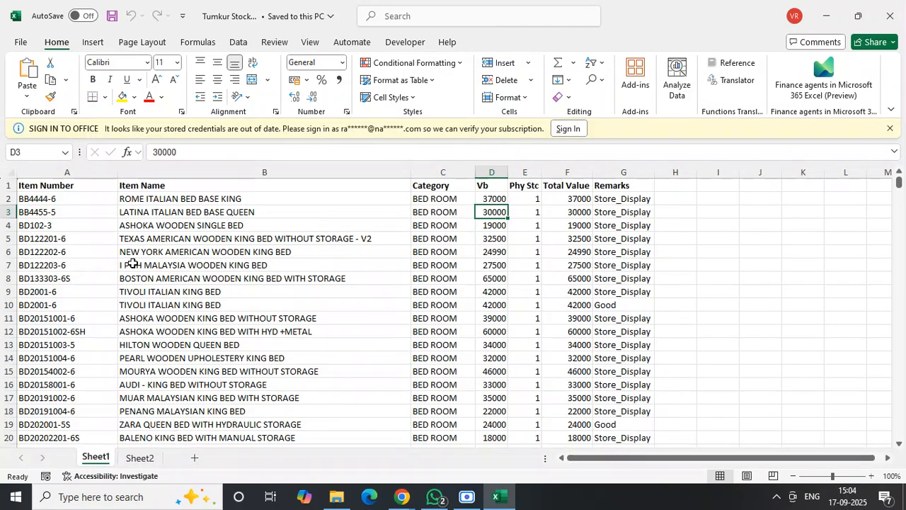
pyautogui.click(133, 264)
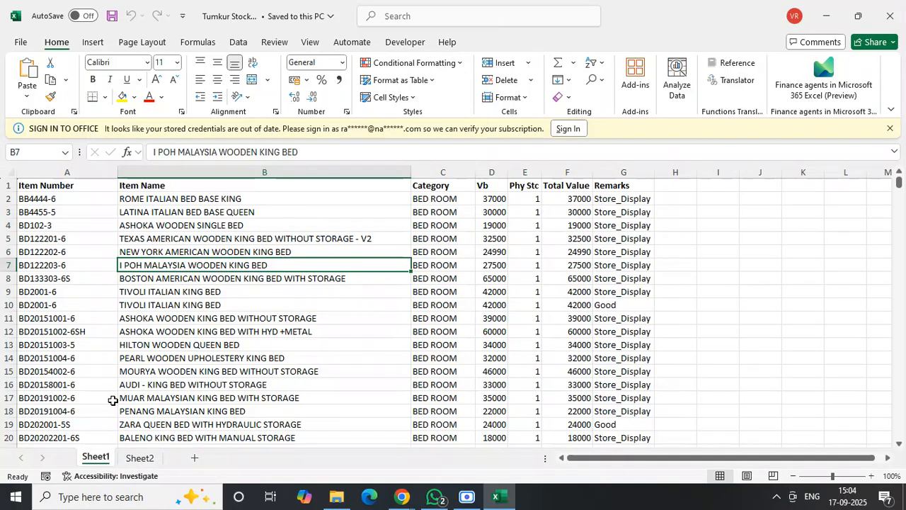
pyautogui.click(150, 461)
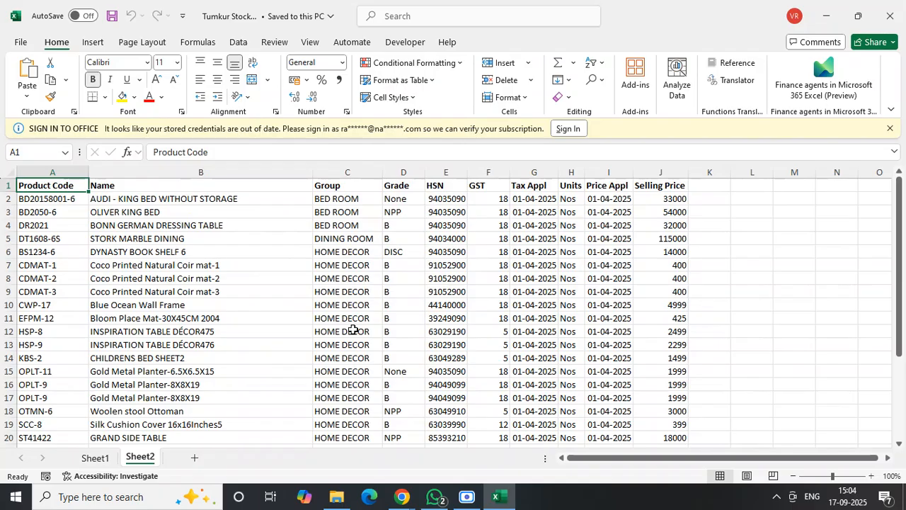
pyautogui.click(96, 458)
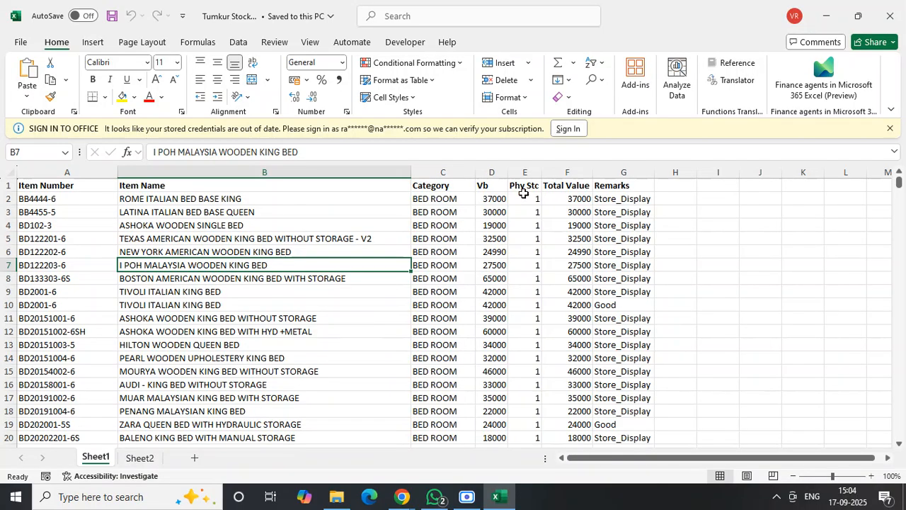
# - Replace all entries in the Remarks column of Sheet1 with ShowRoom Stock and fit the column width
pyautogui.click(497, 200)
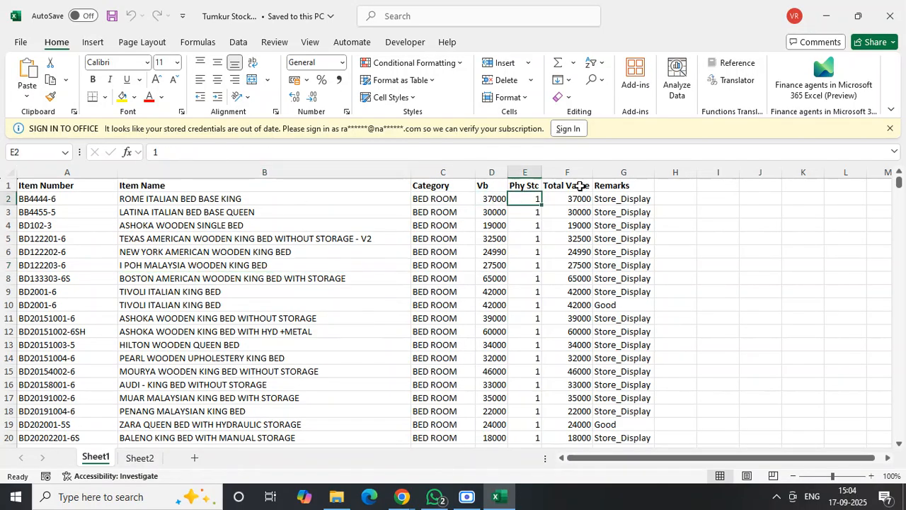
pyautogui.click(613, 187)
pyautogui.click(640, 207)
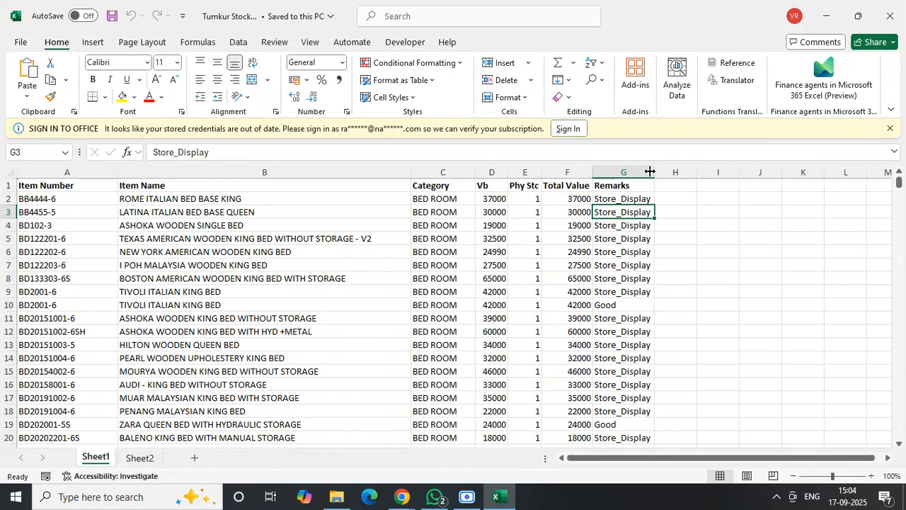
pyautogui.click(634, 200)
pyautogui.write('Sho')
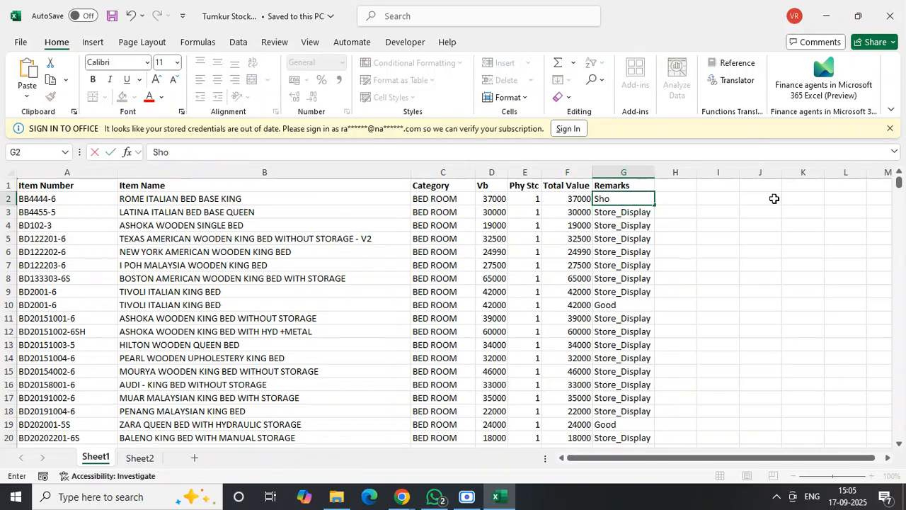
pyautogui.write('wRoom Stock')
pyautogui.press('Tab')
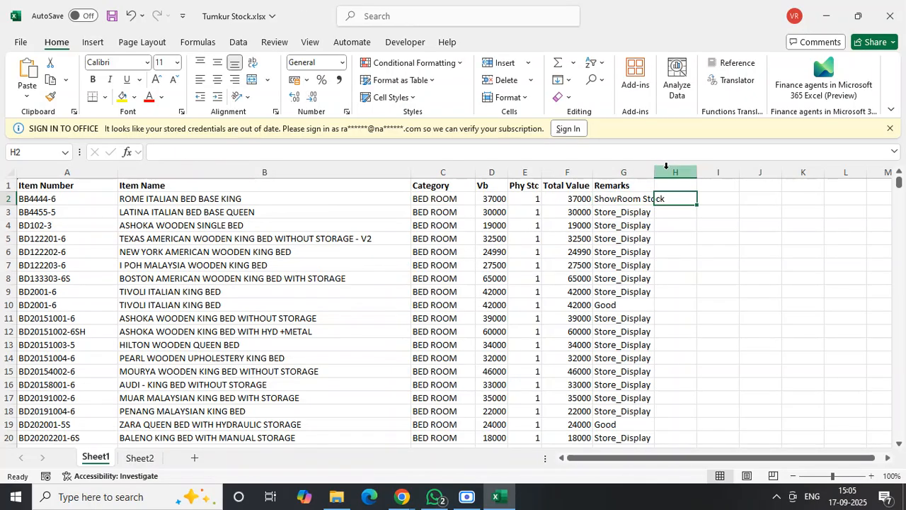
pyautogui.doubleClick(654, 171)
pyautogui.click(642, 200)
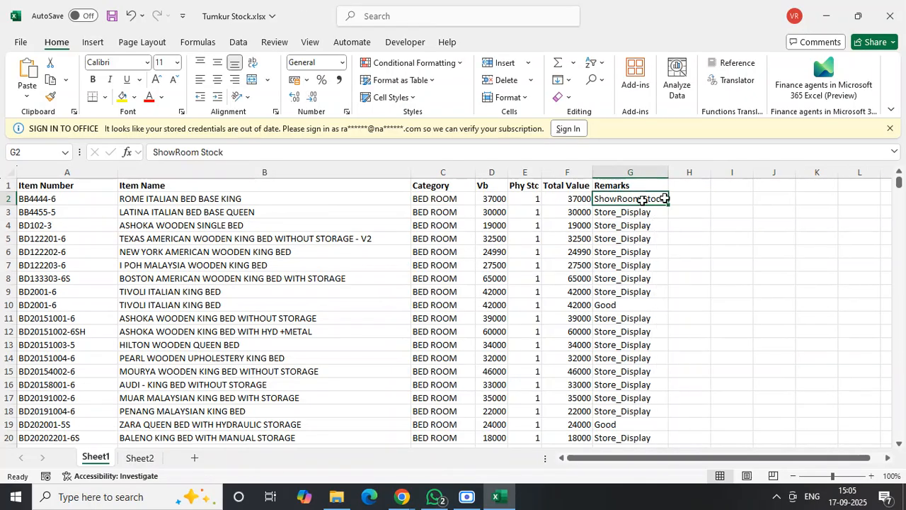
pyautogui.doubleClick(668, 204)
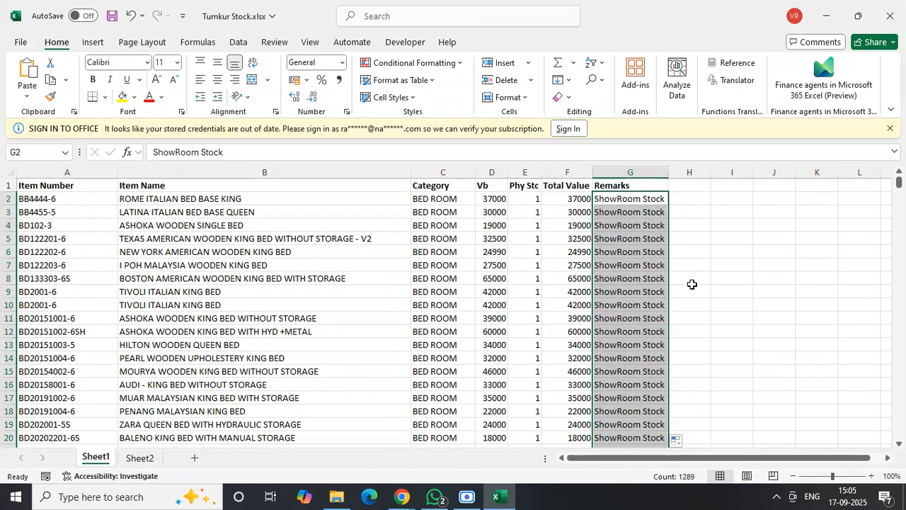
# - Rename the Remarks column header as Warehosue
pyautogui.click(690, 281)
pyautogui.click(627, 185)
pyautogui.write('Ware')
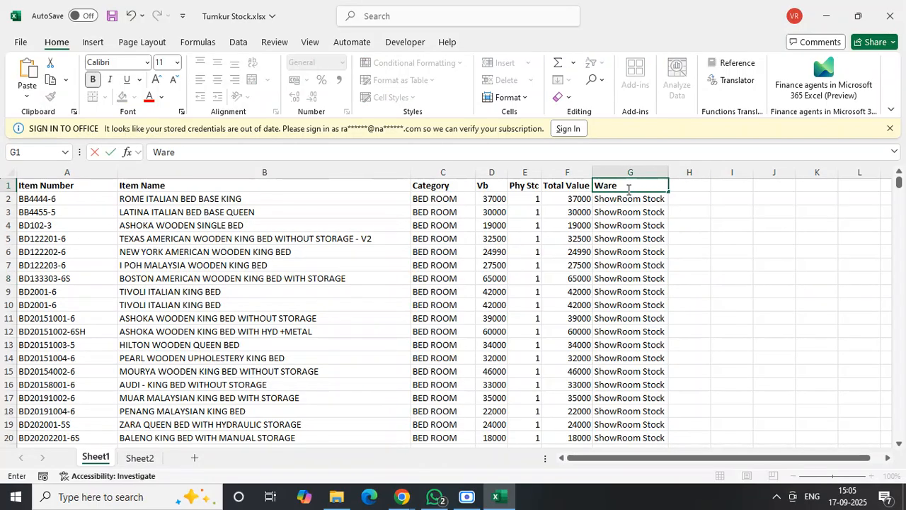
pyautogui.write('house')
pyautogui.press('Tab')
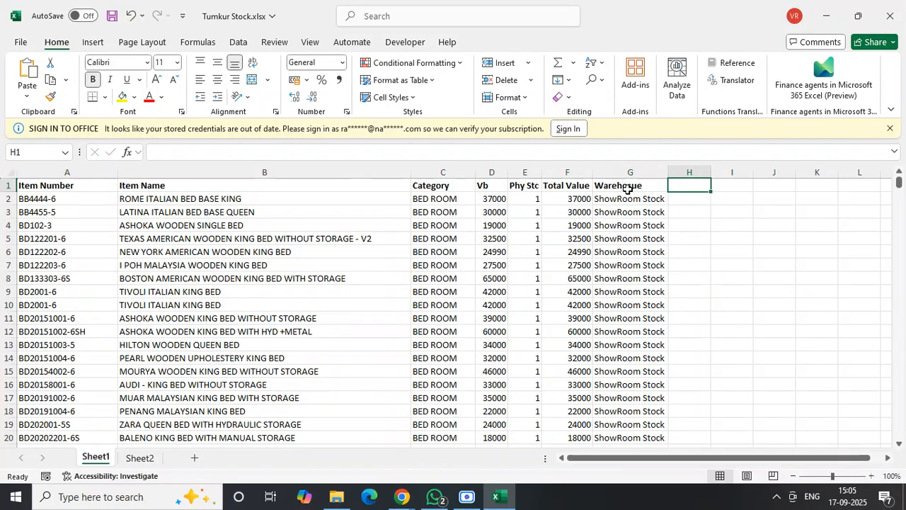
# - Review the extent of Sheet1 and its price, physical stock, total value and warehouse columns
pyautogui.click(595, 263)
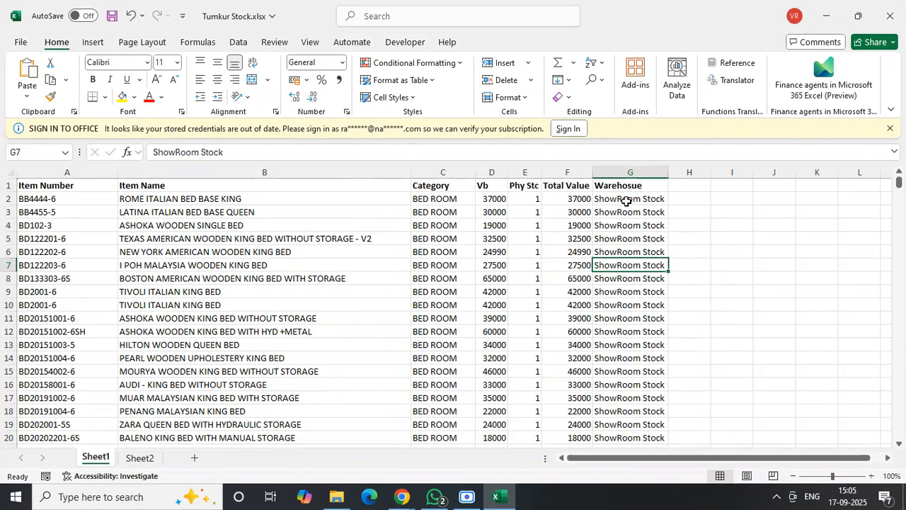
pyautogui.click(635, 187)
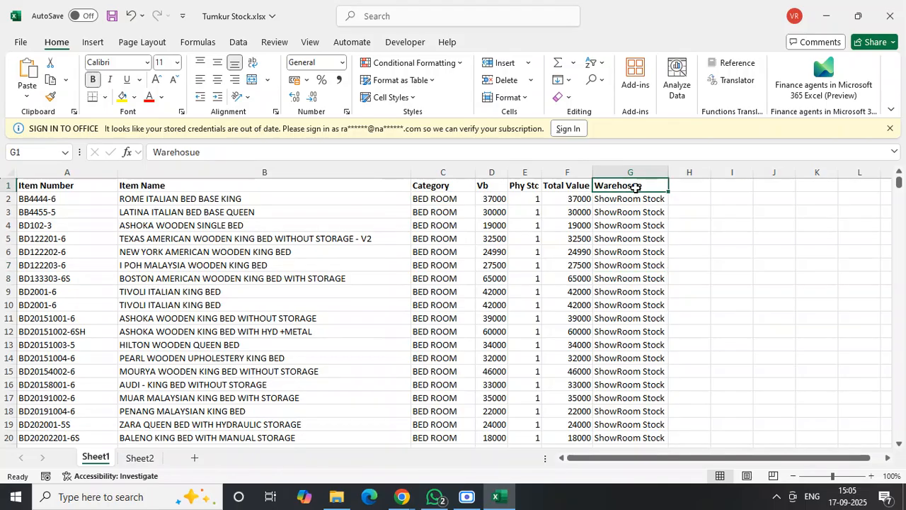
pyautogui.hotkey('ctrl', 'Home')
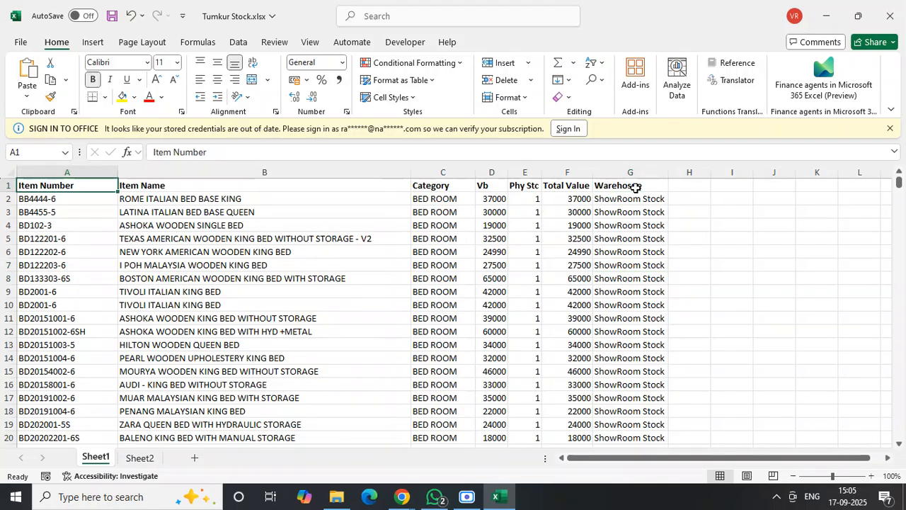
pyautogui.hotkey('ctrl', 'End')
pyautogui.hotkey('ctrl', 'Home')
pyautogui.click(531, 196)
pyautogui.click(497, 196)
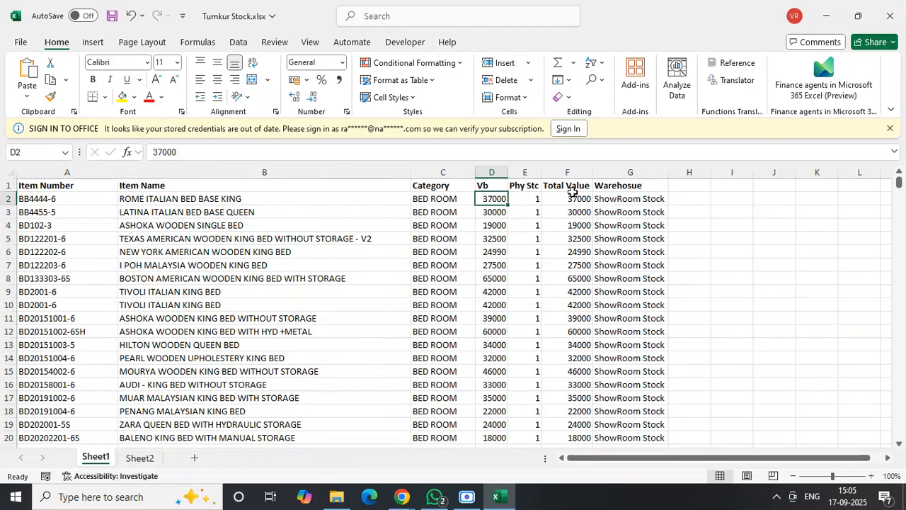
pyautogui.click(572, 197)
pyautogui.click(617, 191)
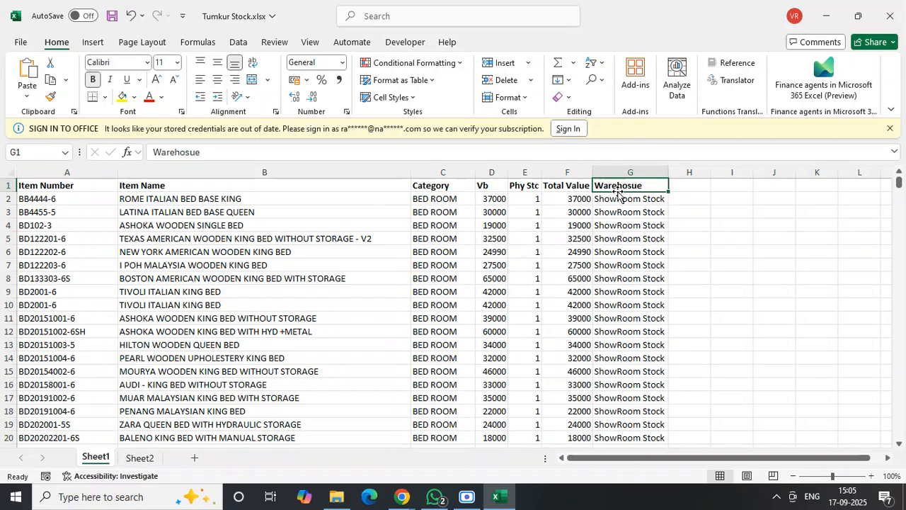
# - Insert a new column before Item Number in Sheet1 and give it the header Date
pyautogui.click(108, 196)
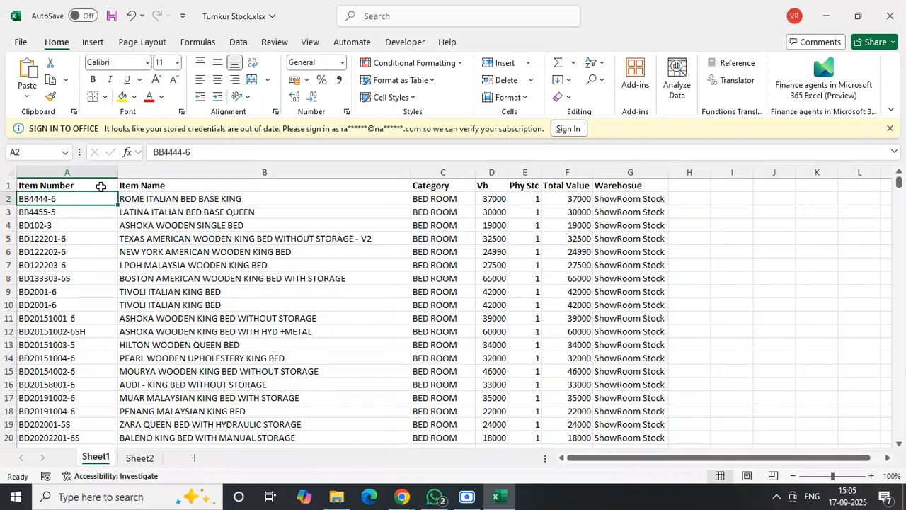
pyautogui.click(99, 186)
pyautogui.click(99, 172)
pyautogui.rightClick(99, 172)
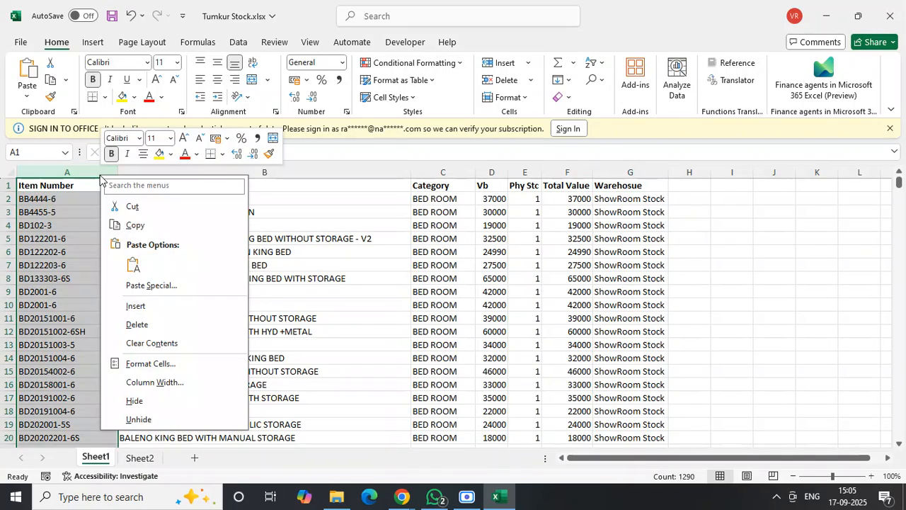
pyautogui.press('Escape')
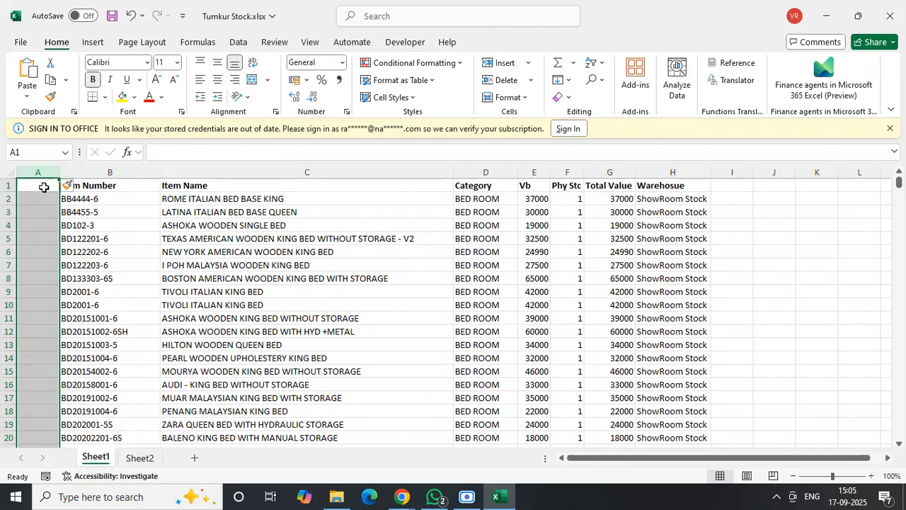
pyautogui.click(42, 189)
pyautogui.write('DAt')
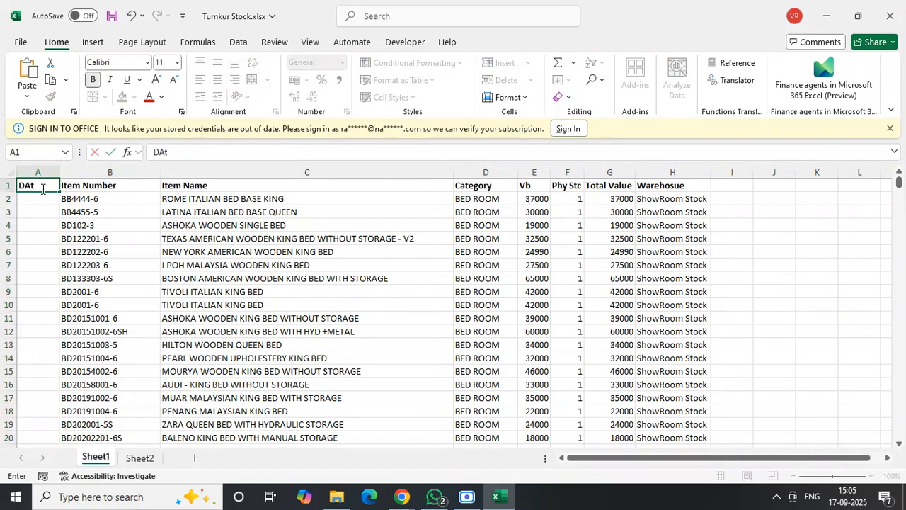
pyautogui.press('BackSpace')
pyautogui.press('BackSpace')
pyautogui.press('BackSpace')
pyautogui.write('ate')
pyautogui.press('Return')
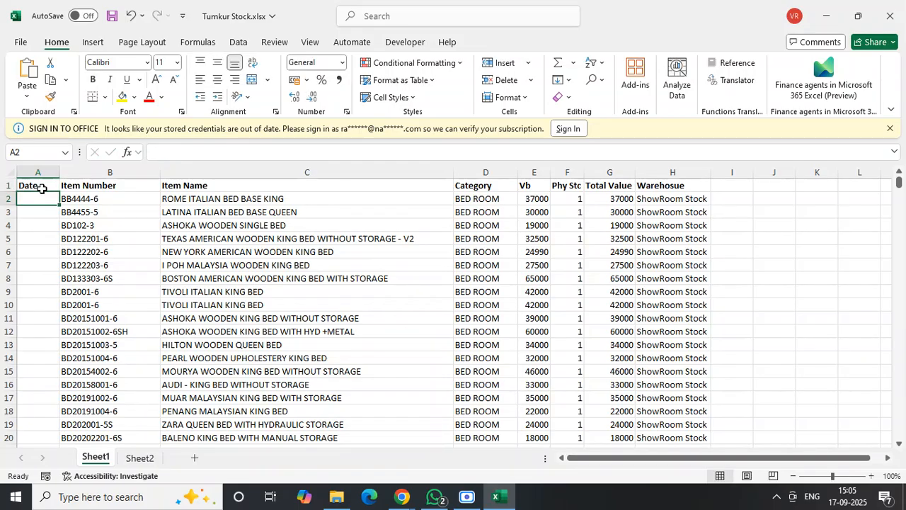
# - Enter 16-09-2025 in the first two rows of the Date column and fill it down to all stock items
pyautogui.write('16')
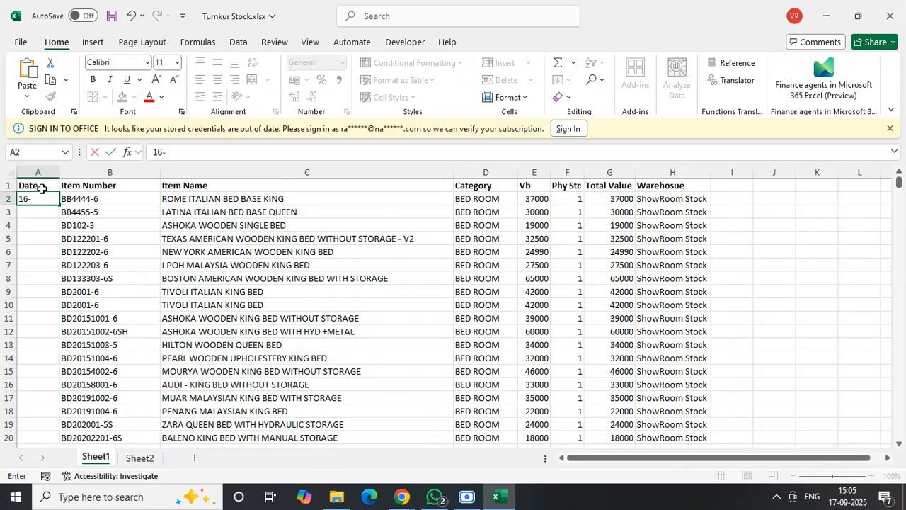
pyautogui.write('-09-2025')
pyautogui.press('Tab')
pyautogui.click(47, 199)
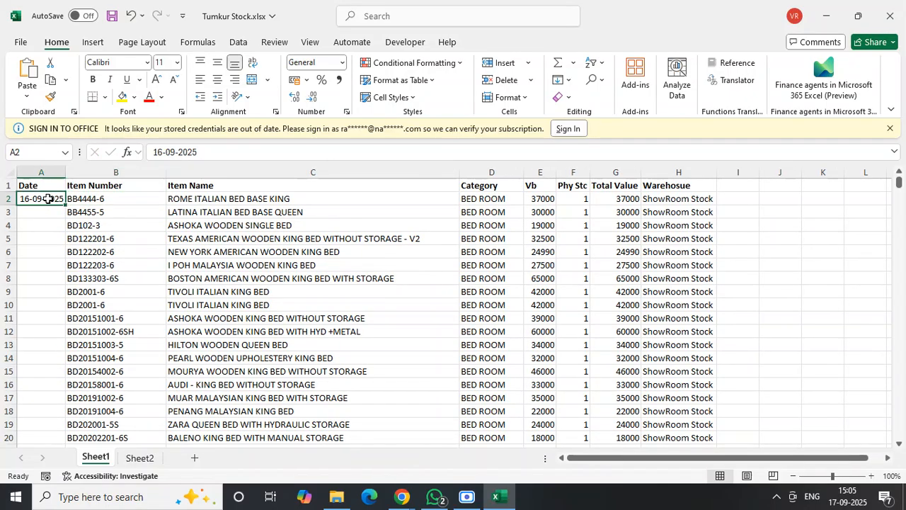
pyautogui.click(37, 212)
pyautogui.write('16-0')
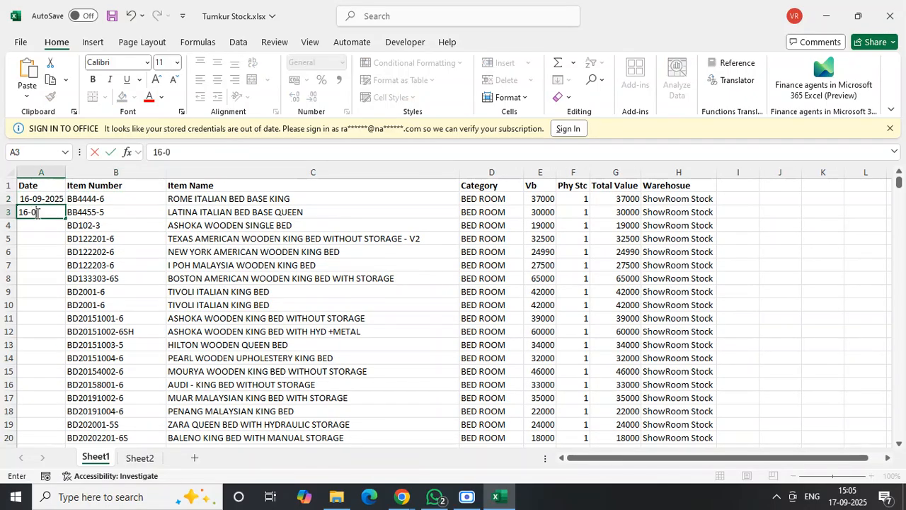
pyautogui.write('9-2025')
pyautogui.press('Tab')
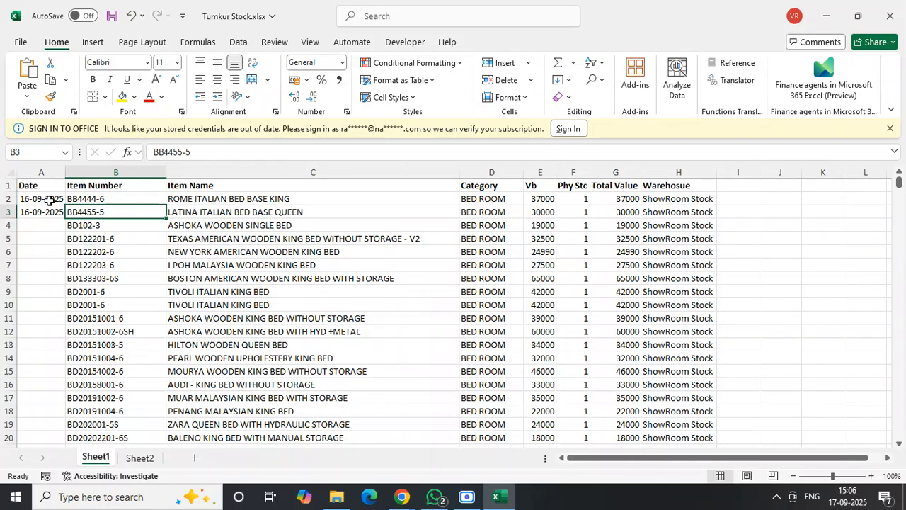
pyautogui.moveTo(47, 200); pyautogui.dragTo(50, 211)
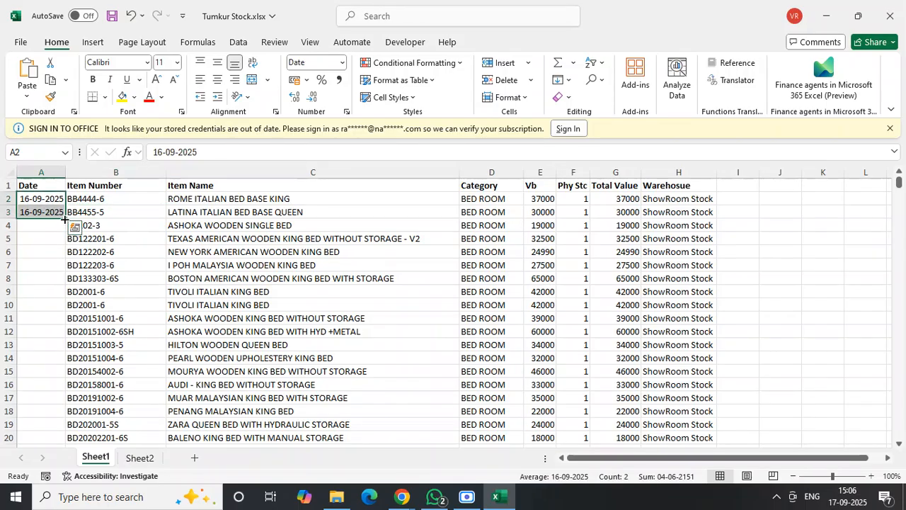
pyautogui.doubleClick(66, 219)
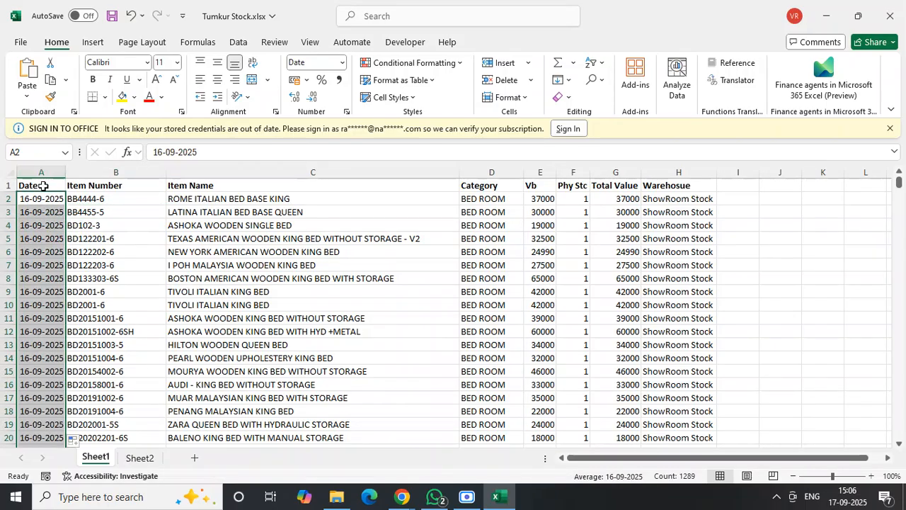
# - Save the Tumkur Stock workbook and check the product list on Sheet2 before returning to Sheet1
pyautogui.click(43, 185)
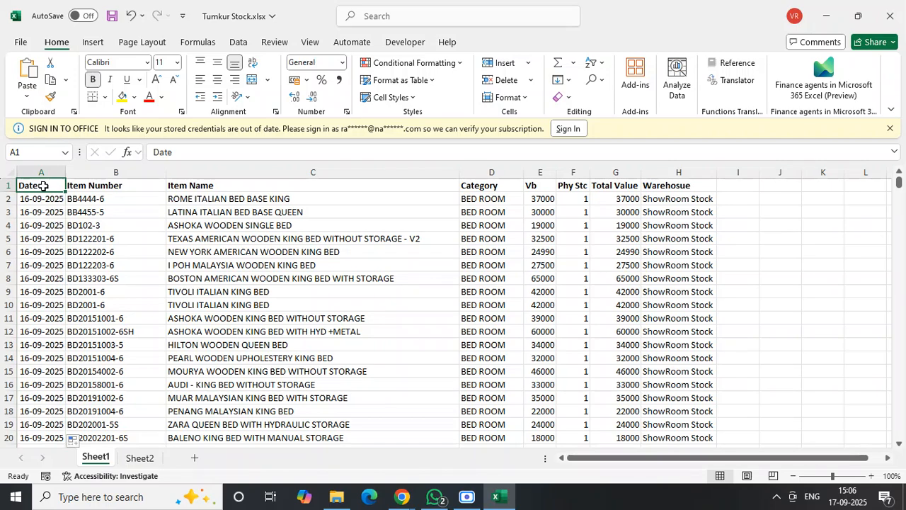
pyautogui.click(111, 15)
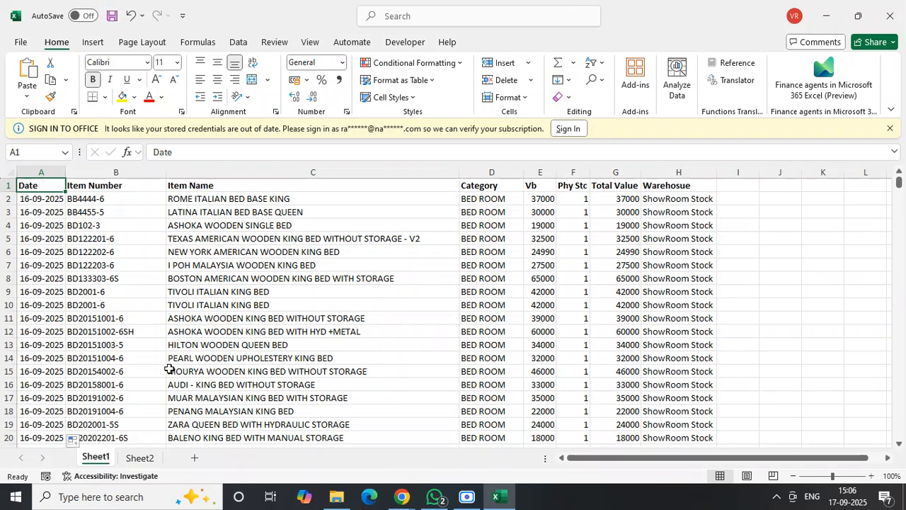
pyautogui.click(140, 457)
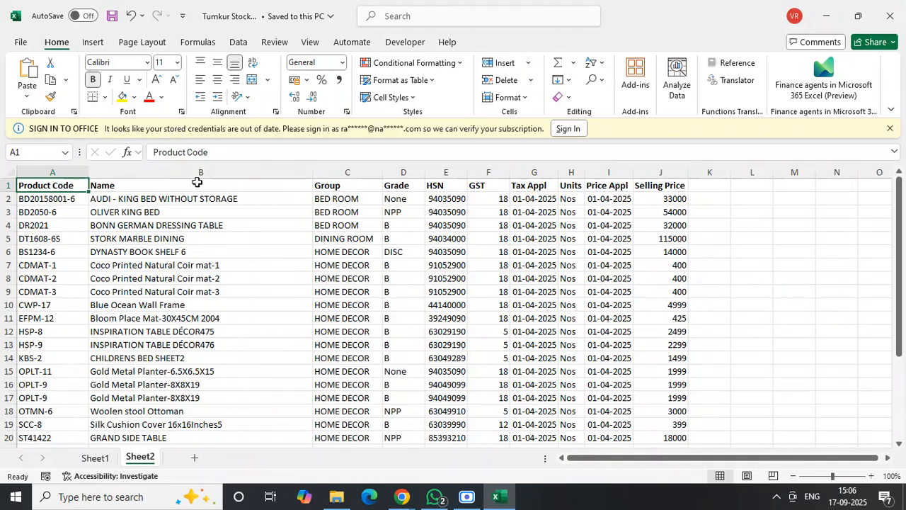
pyautogui.click(94, 458)
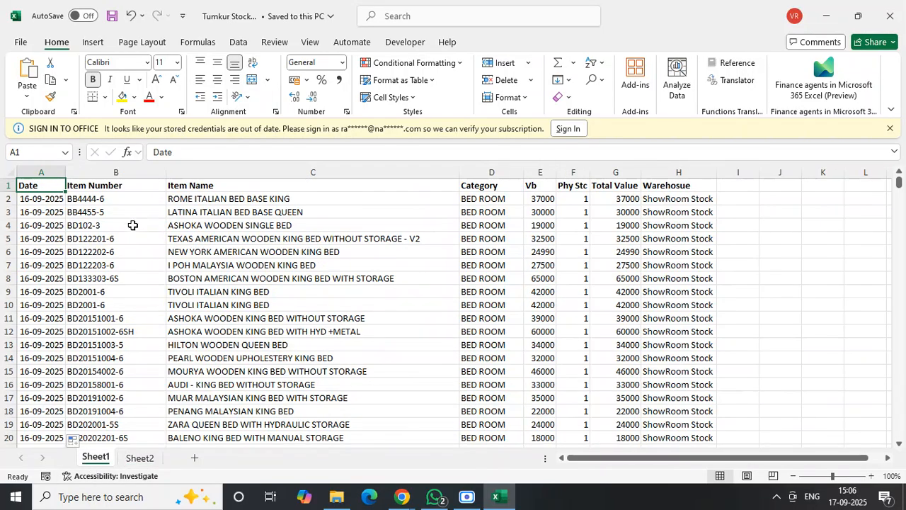
pyautogui.click(142, 198)
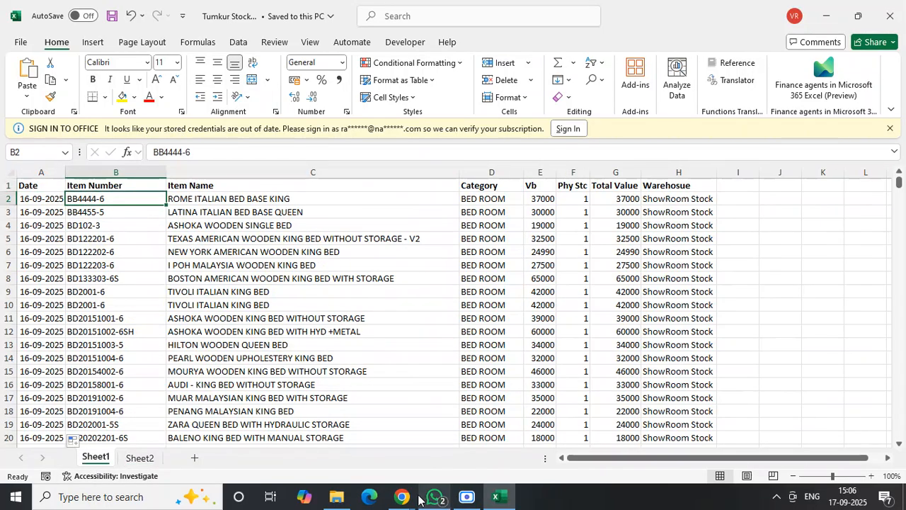
# - Check the PeppyBooks import page, then return to Excel and review Sheet1's headers from Date to Warehosue
pyautogui.moveTo(402, 498)
pyautogui.click(249, 422)
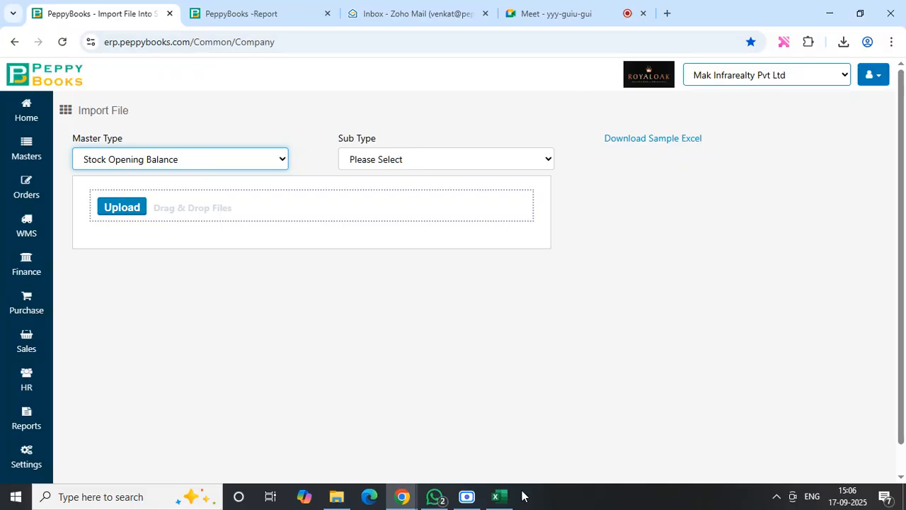
pyautogui.click(500, 496)
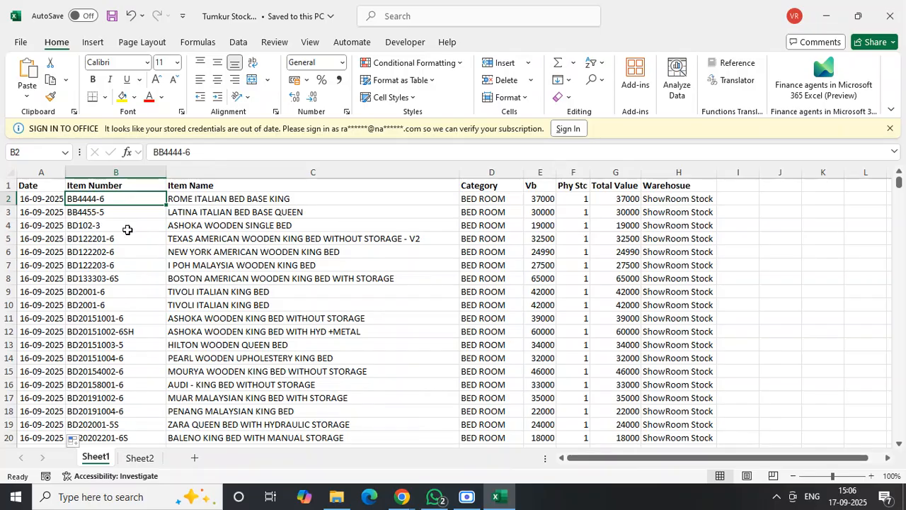
pyautogui.click(119, 227)
pyautogui.click(45, 183)
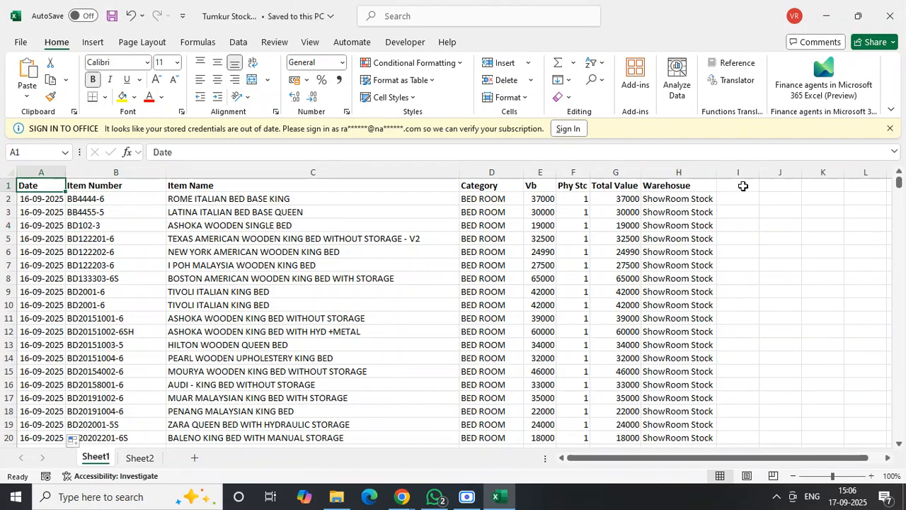
pyautogui.click(744, 186)
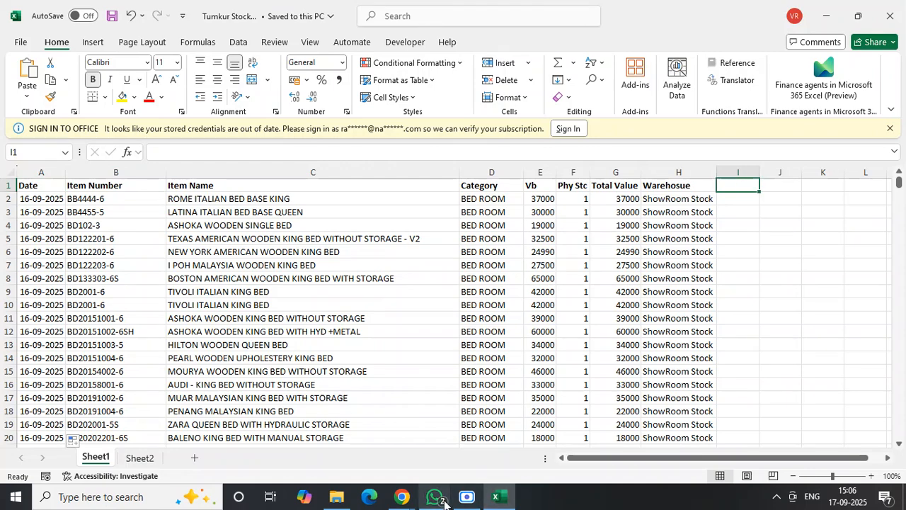
# - Switch to PeppyBooks, download the Stock Opening Balance sample Excel, and examine its column headers before closing it
pyautogui.click(402, 499)
pyautogui.click(286, 456)
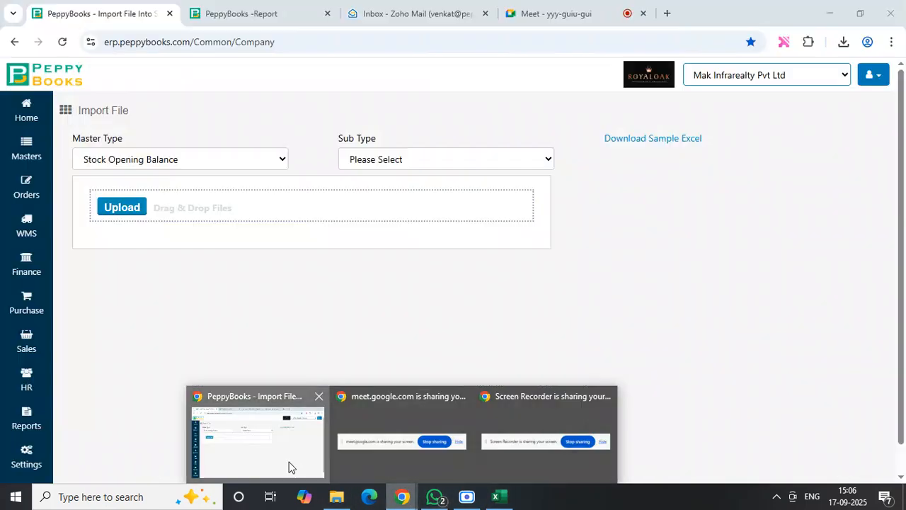
pyautogui.click(669, 147)
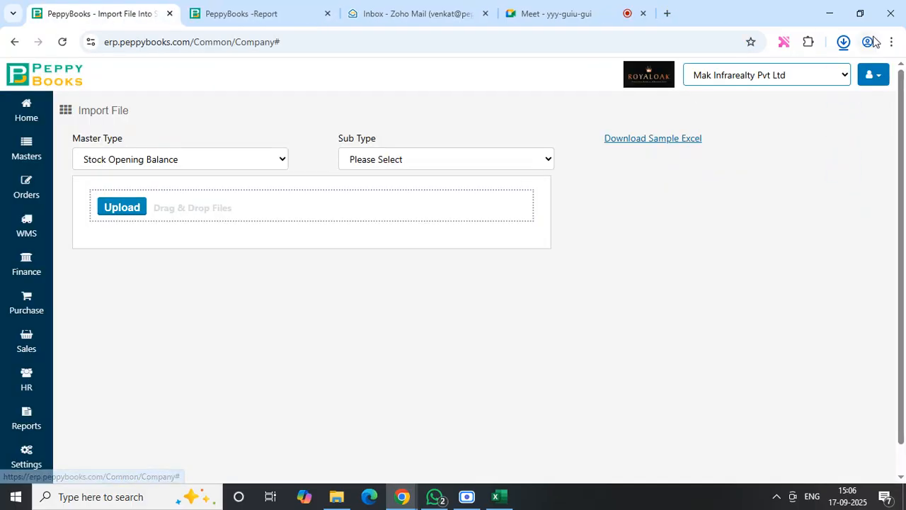
pyautogui.click(846, 44)
pyautogui.click(845, 46)
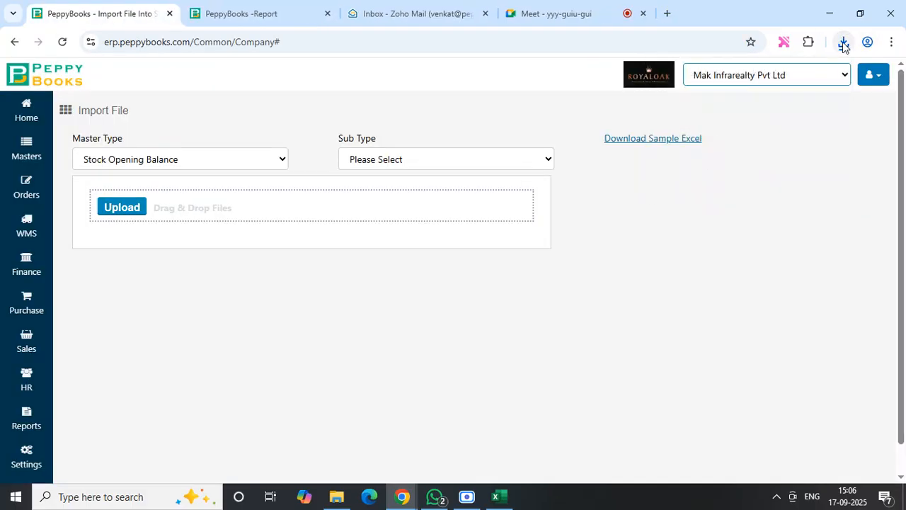
pyautogui.click(844, 45)
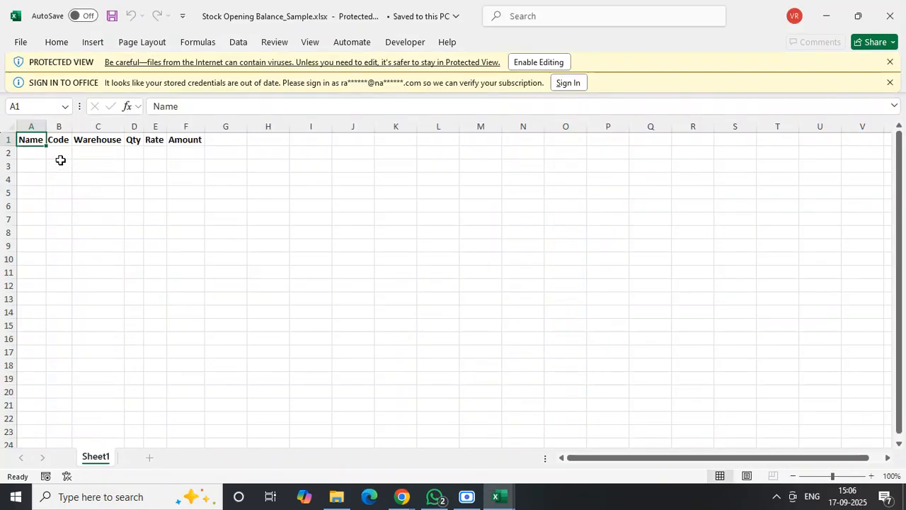
pyautogui.moveTo(92, 156); pyautogui.dragTo(195, 148)
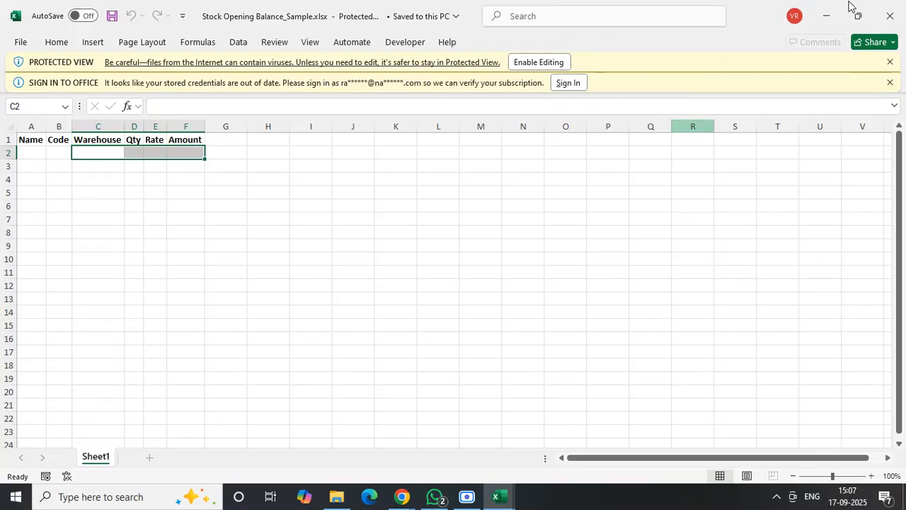
pyautogui.click(890, 21)
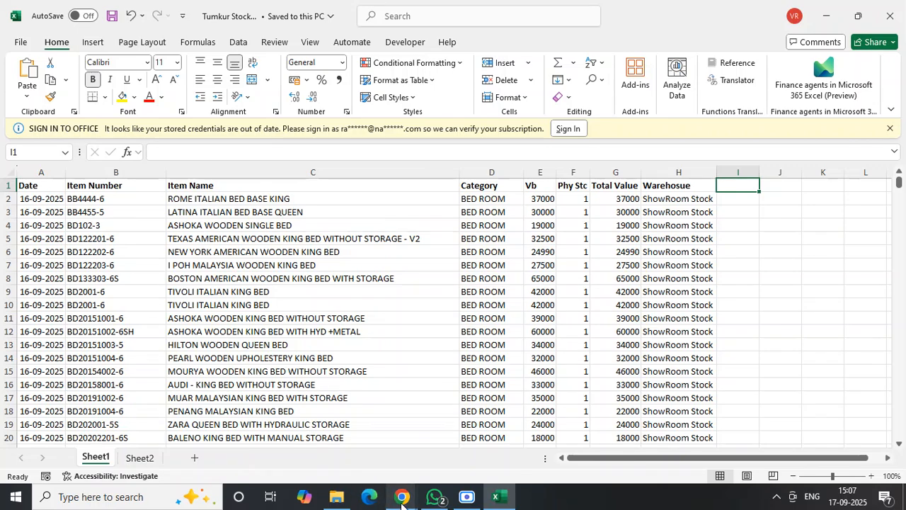
# - Switch to PeppyBooks, upload Tumkur Stock.xlsx for the Stock Opening Balance import and choose Sheet1 as its sheet
pyautogui.moveTo(401, 496)
pyautogui.click(280, 431)
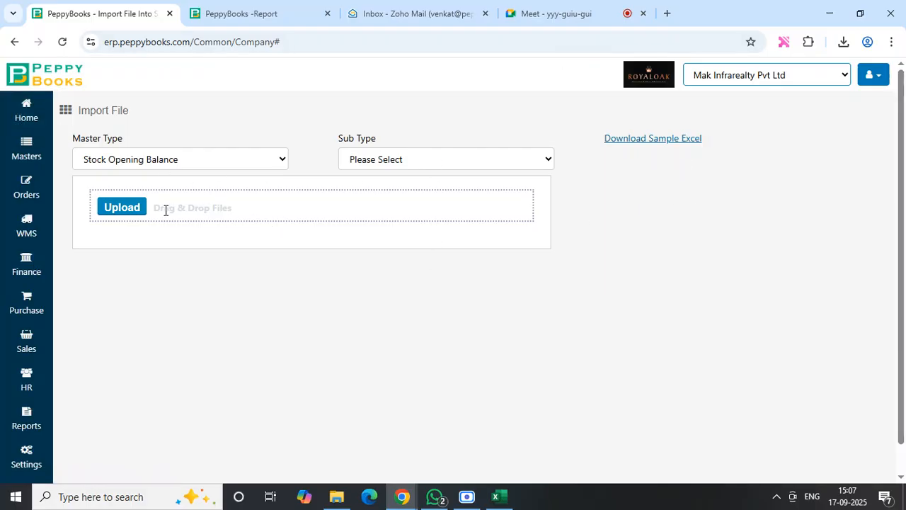
pyautogui.click(126, 214)
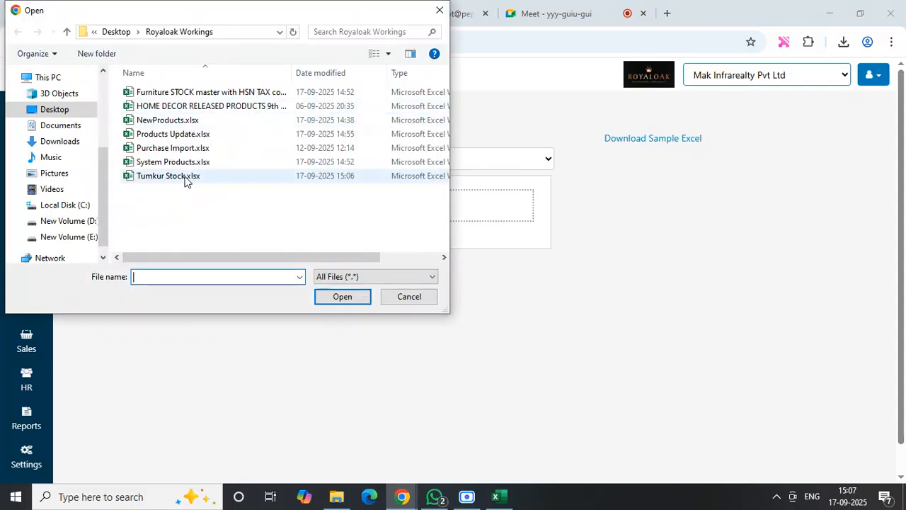
pyautogui.click(188, 177)
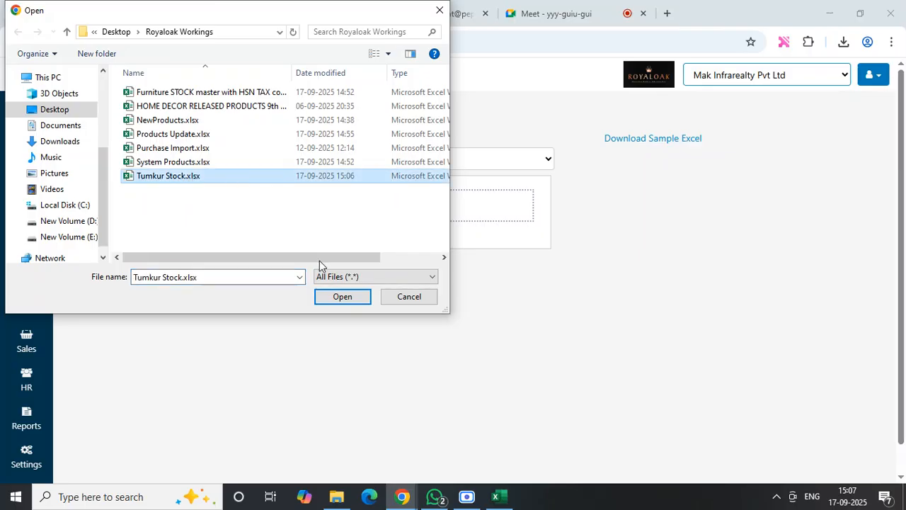
pyautogui.click(342, 296)
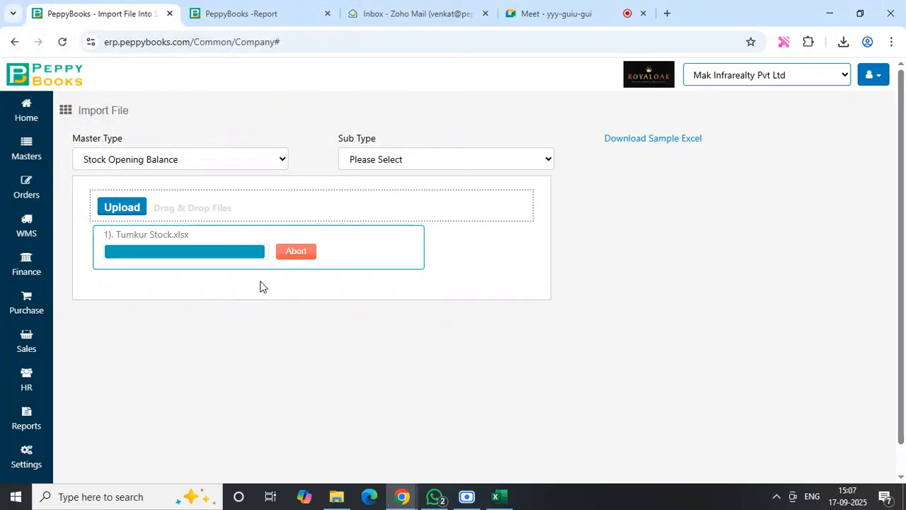
pyautogui.click(220, 320)
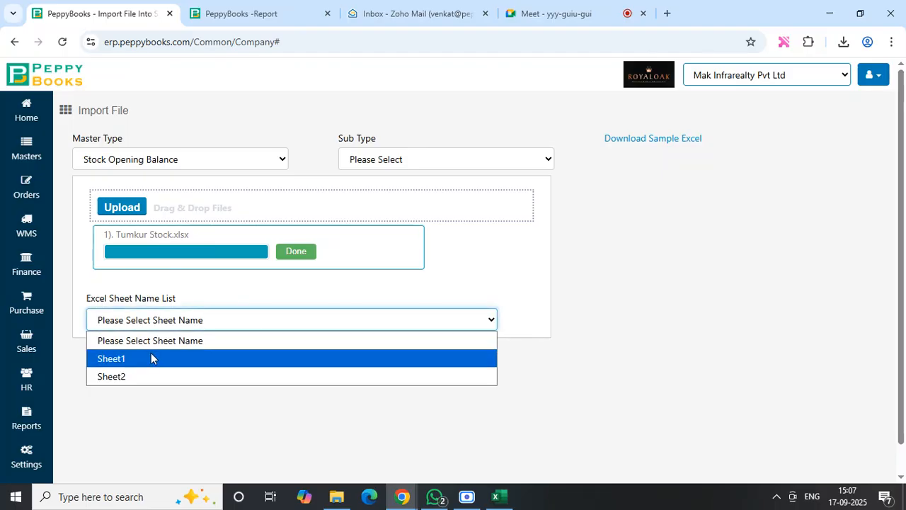
pyautogui.click(151, 358)
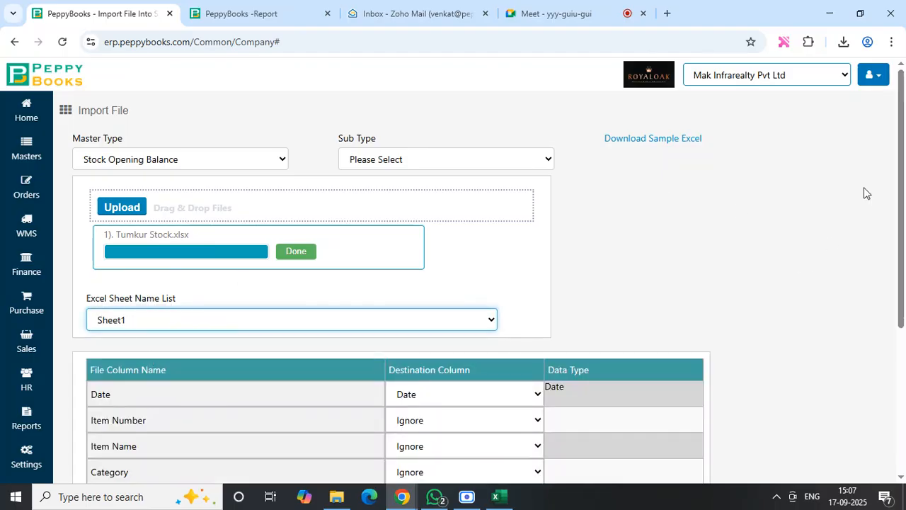
# - Map the Item Number column to Code and Item Name to Name, leaving Category on Ignore
pyautogui.scroll(-2, 902, 191)
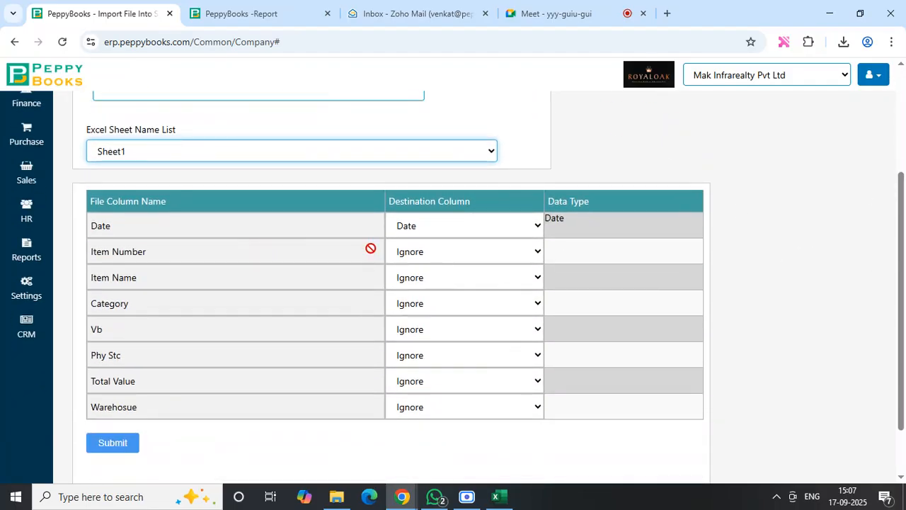
pyautogui.click(460, 258)
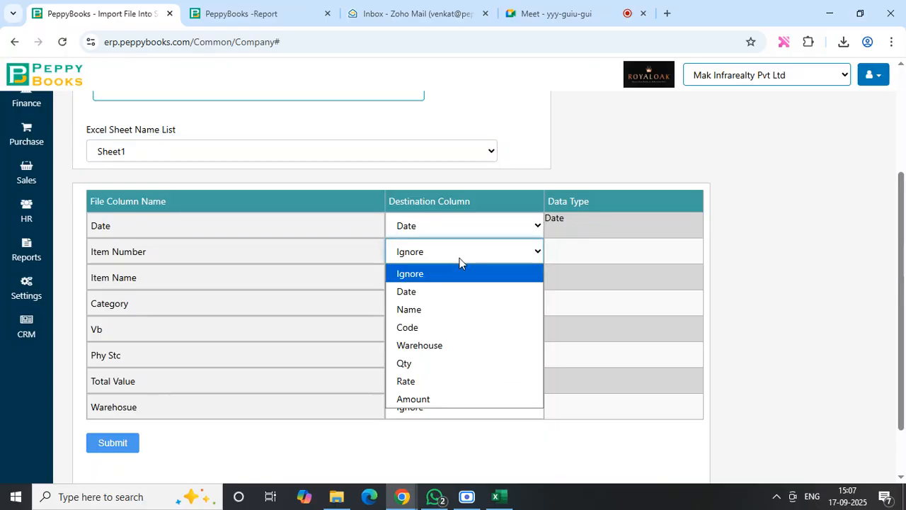
pyautogui.click(447, 331)
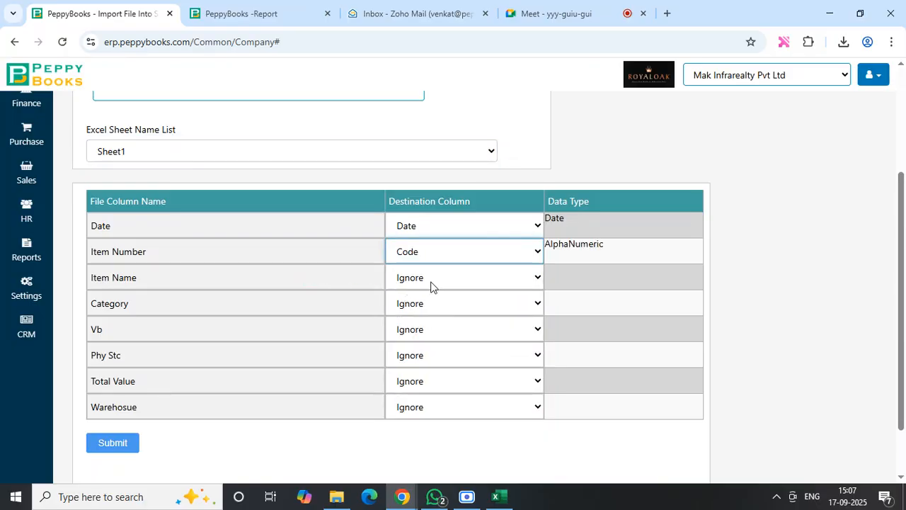
pyautogui.click(432, 285)
pyautogui.click(433, 337)
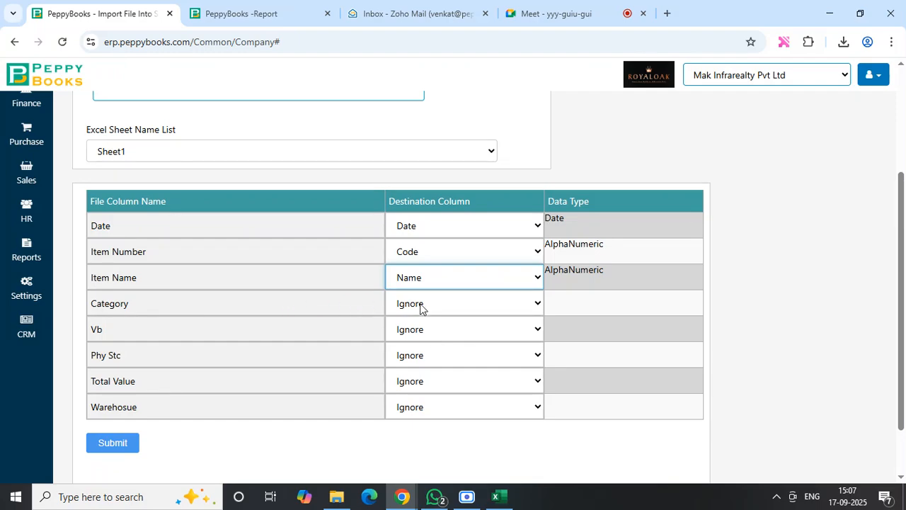
pyautogui.click(420, 304)
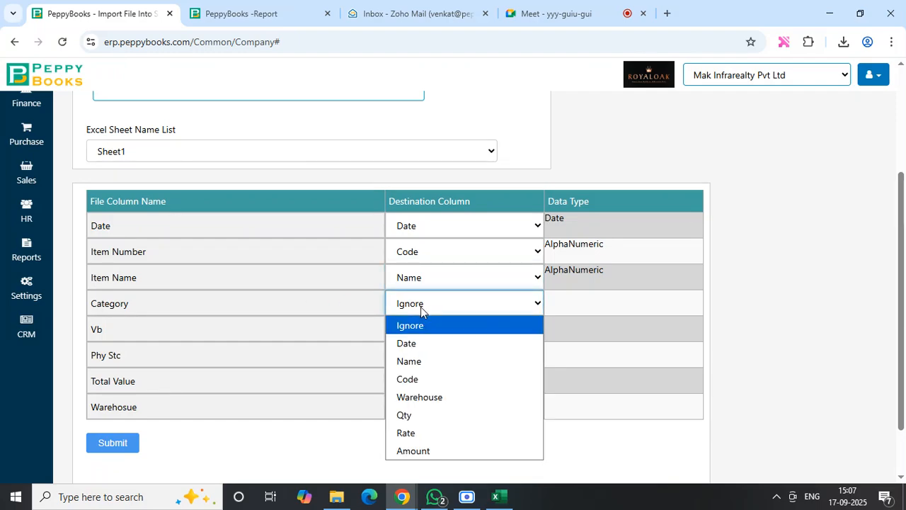
pyautogui.click(564, 310)
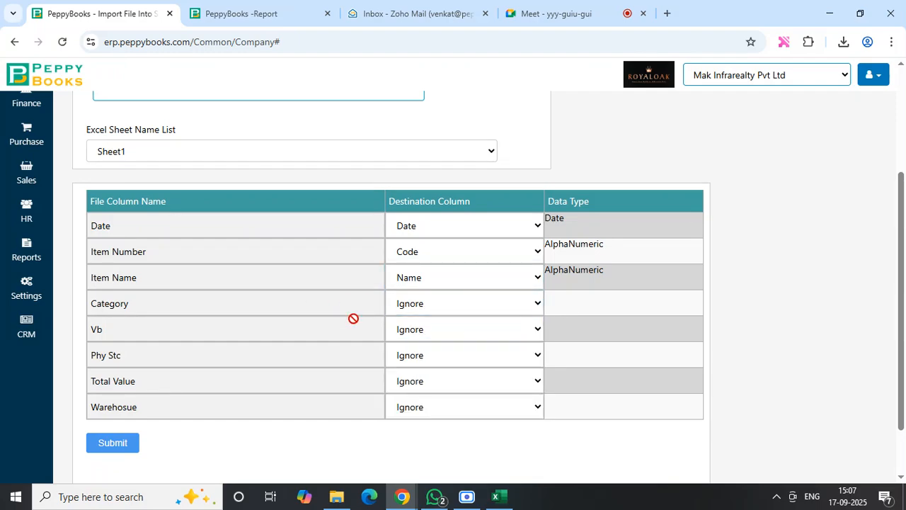
# - Map the Vb column to Rate, Phy Stc to Qty, Total Value to Amount and Warehosue to Warehouse
pyautogui.click(434, 329)
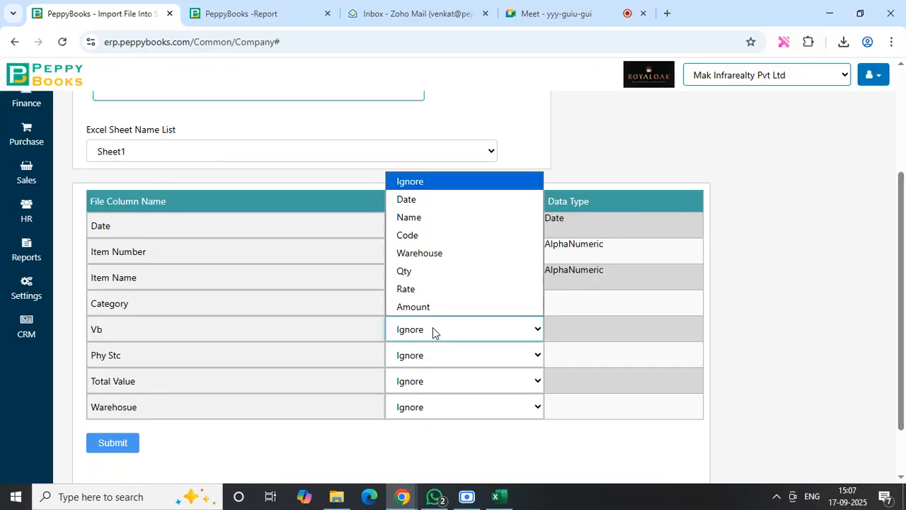
pyautogui.click(420, 290)
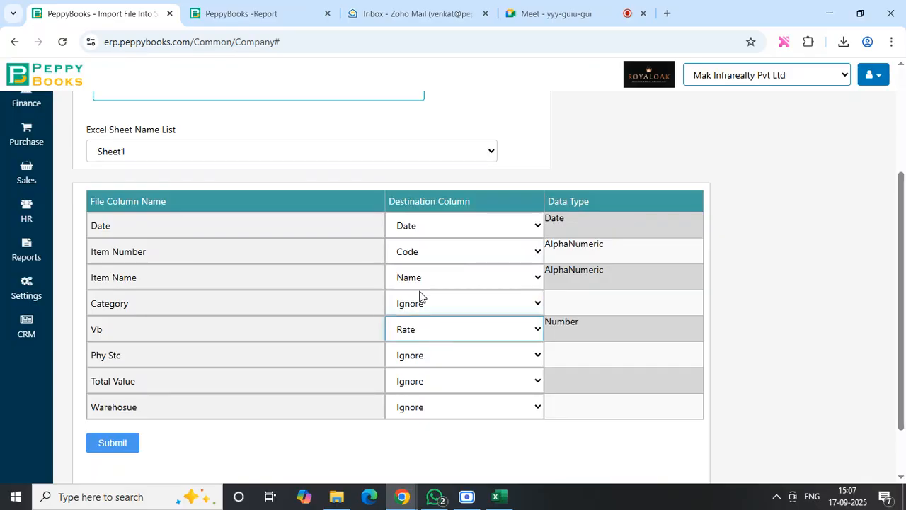
pyautogui.click(444, 355)
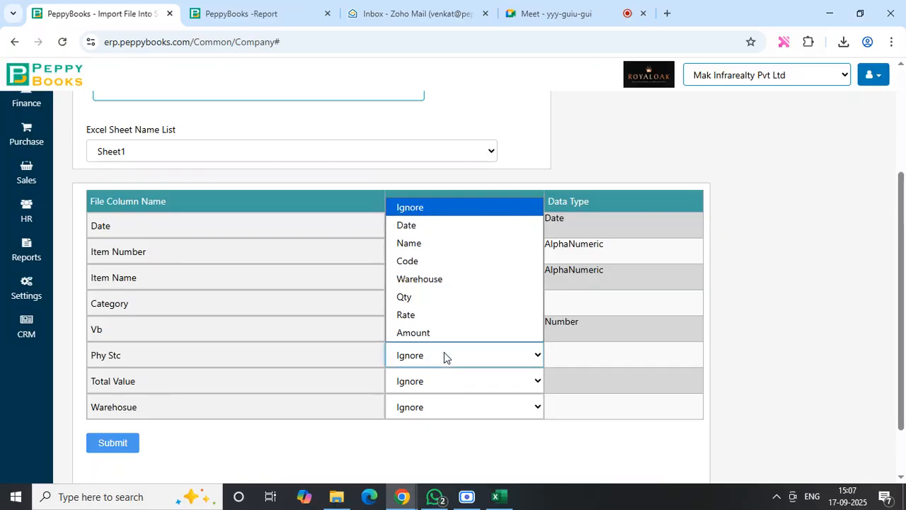
pyautogui.click(417, 297)
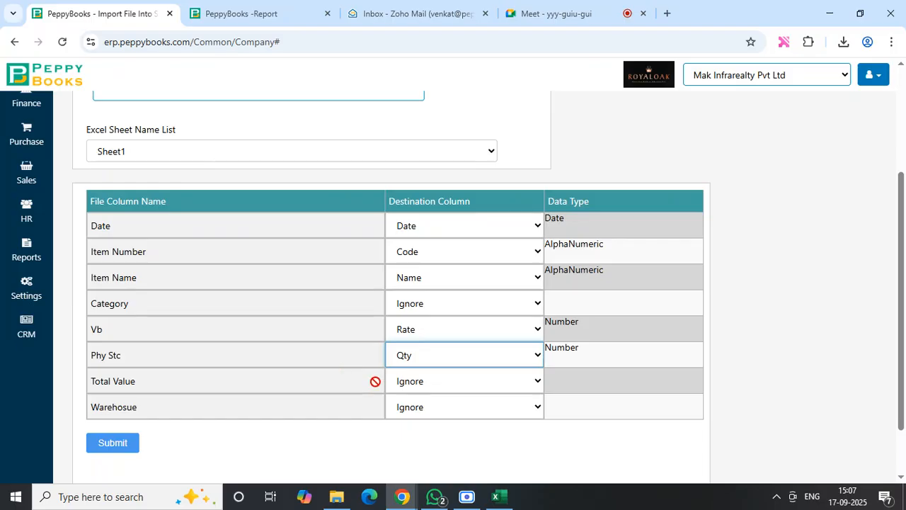
pyautogui.click(418, 386)
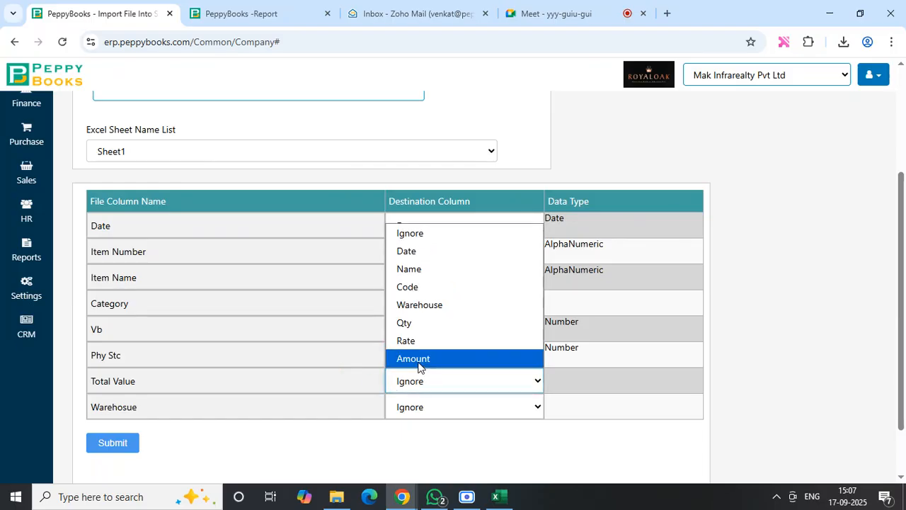
pyautogui.click(418, 364)
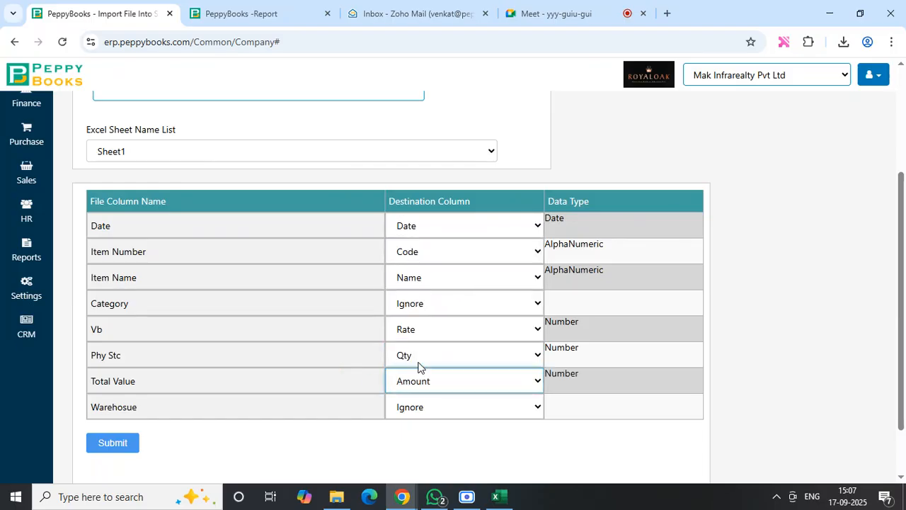
pyautogui.click(407, 410)
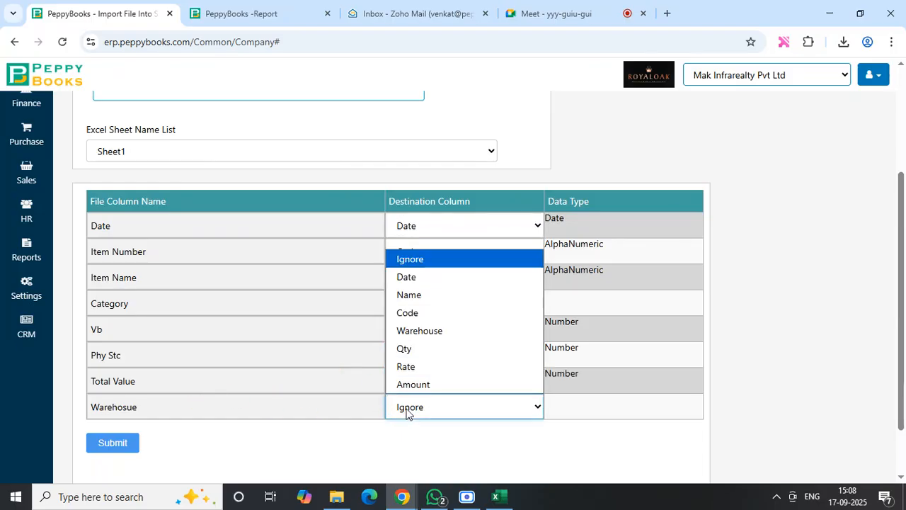
pyautogui.click(419, 333)
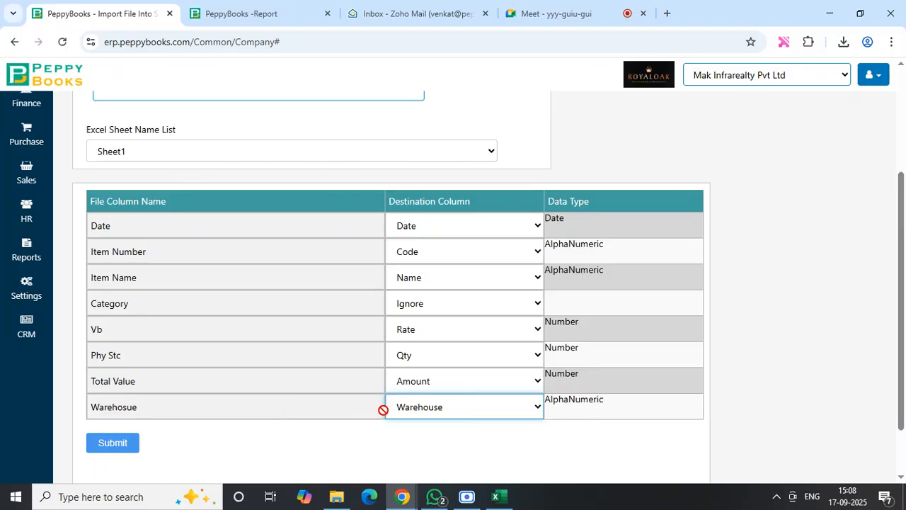
# - Recheck the destination options for the Warehosue and Category columns, keeping Warehouse and Ignore selected
pyautogui.click(455, 414)
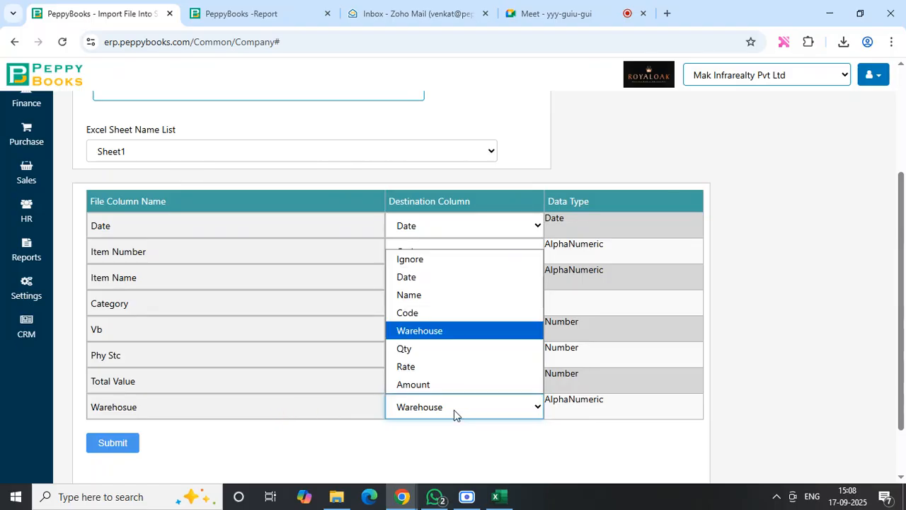
pyautogui.click(443, 331)
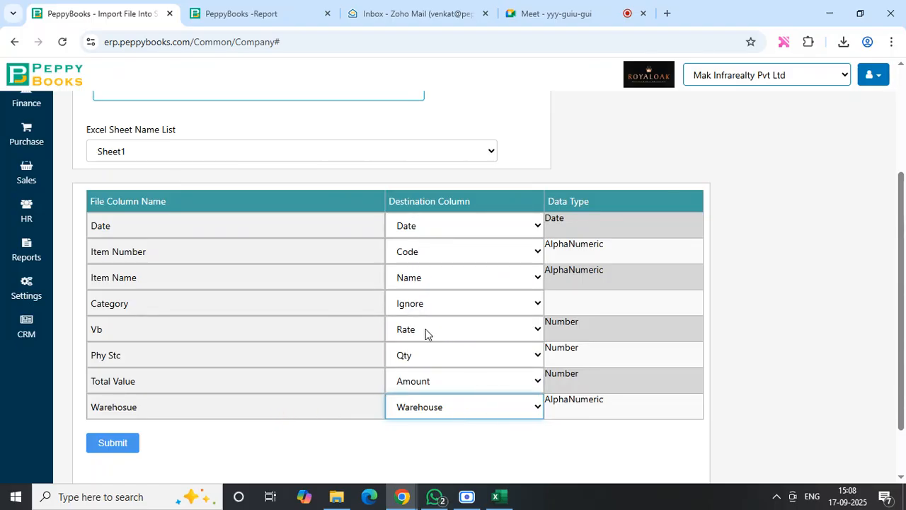
pyautogui.click(783, 309)
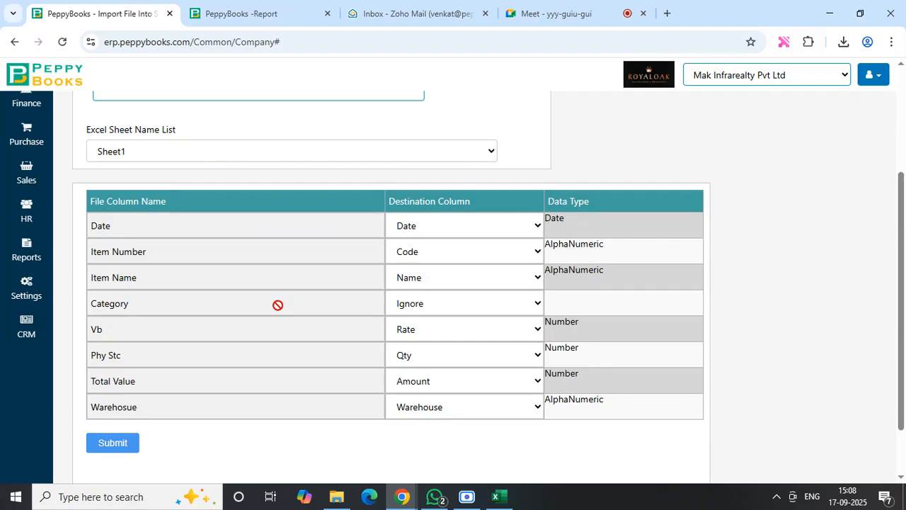
pyautogui.click(461, 309)
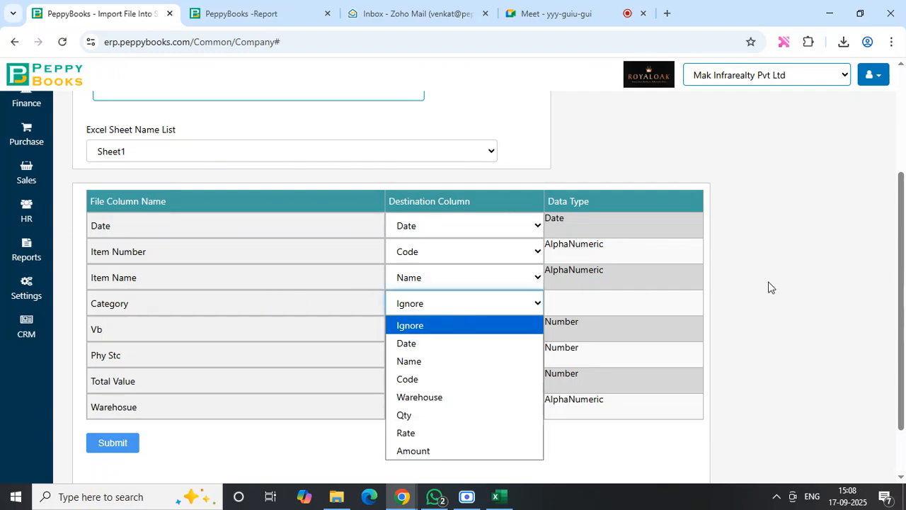
pyautogui.click(796, 290)
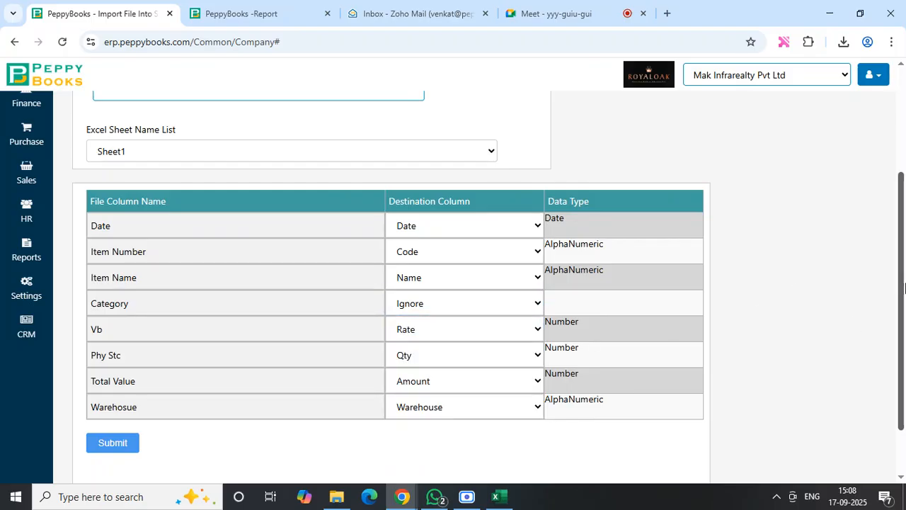
# - Leave the Import File page without submitting the mapped stock data and return to the home dashboard
pyautogui.moveTo(904, 287); pyautogui.dragTo(904, 113)
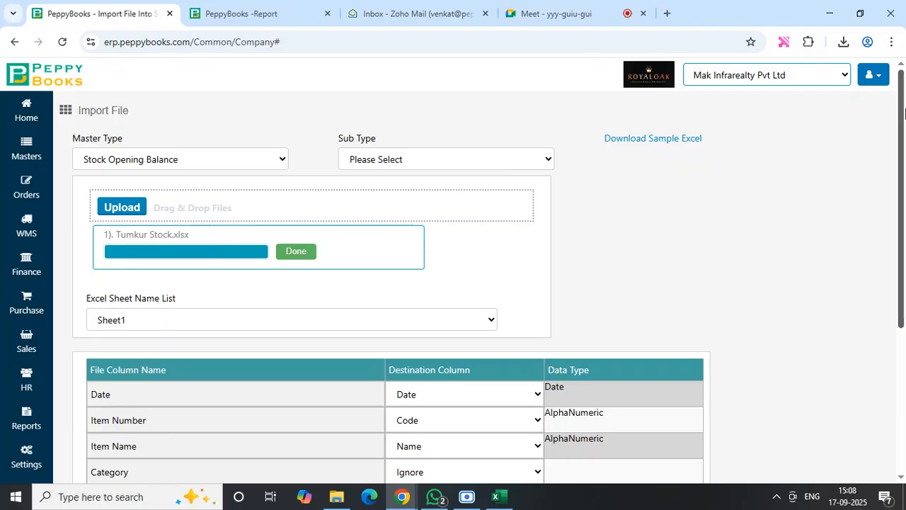
pyautogui.moveTo(904, 113)
pyautogui.mouseDown()
pyautogui.moveTo(904, 244)
pyautogui.moveTo(901, 101)
pyautogui.mouseUp()
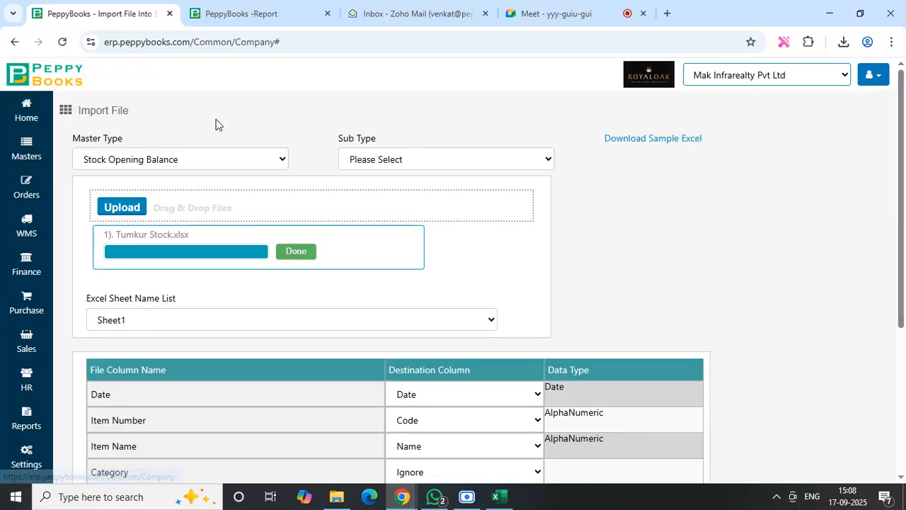
pyautogui.click(33, 124)
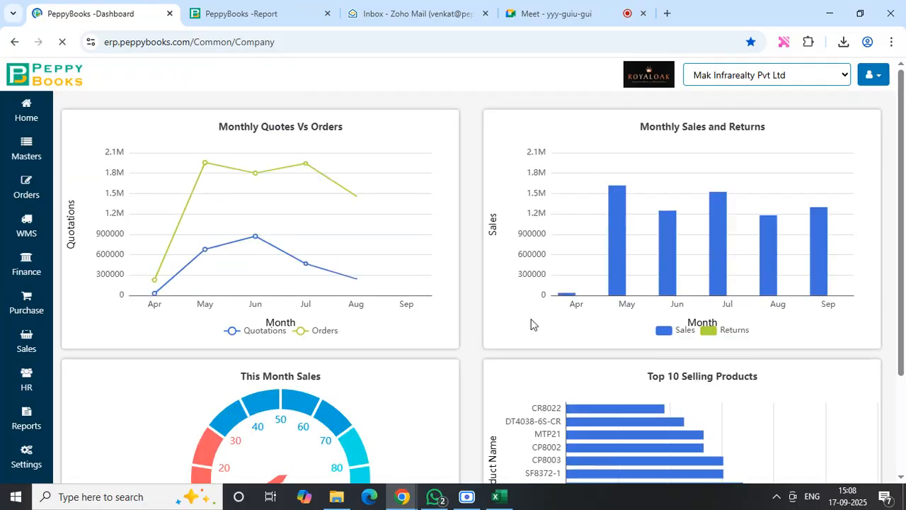
pyautogui.click(469, 498)
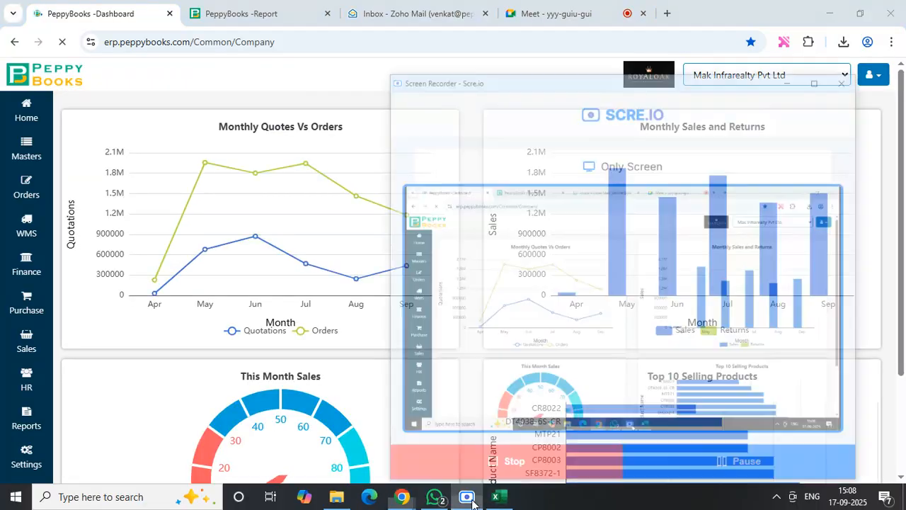